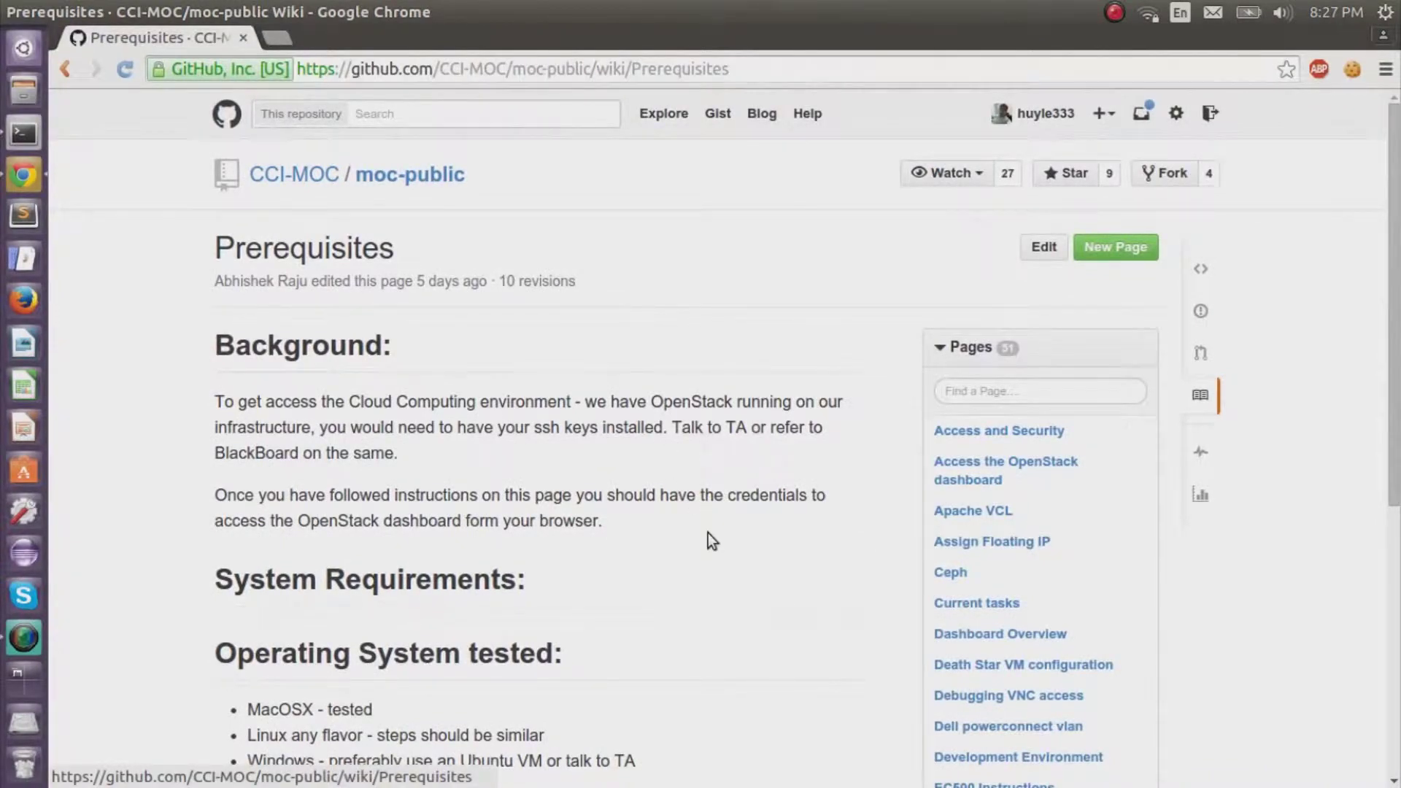
Scroll the Prerequisites wiki page down to its Checklist.
scroll(708, 533, down, 5)
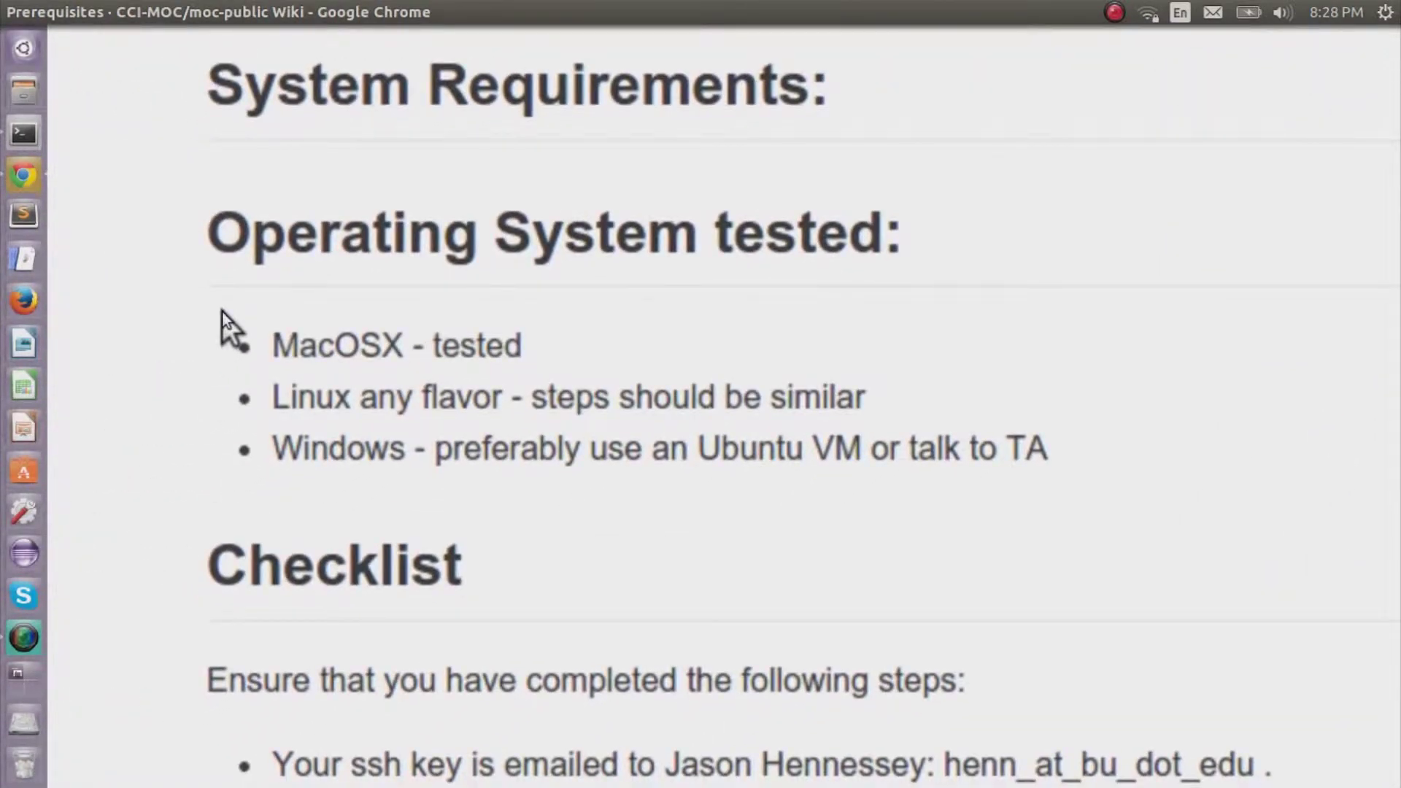
scroll(222, 313, down, 3)
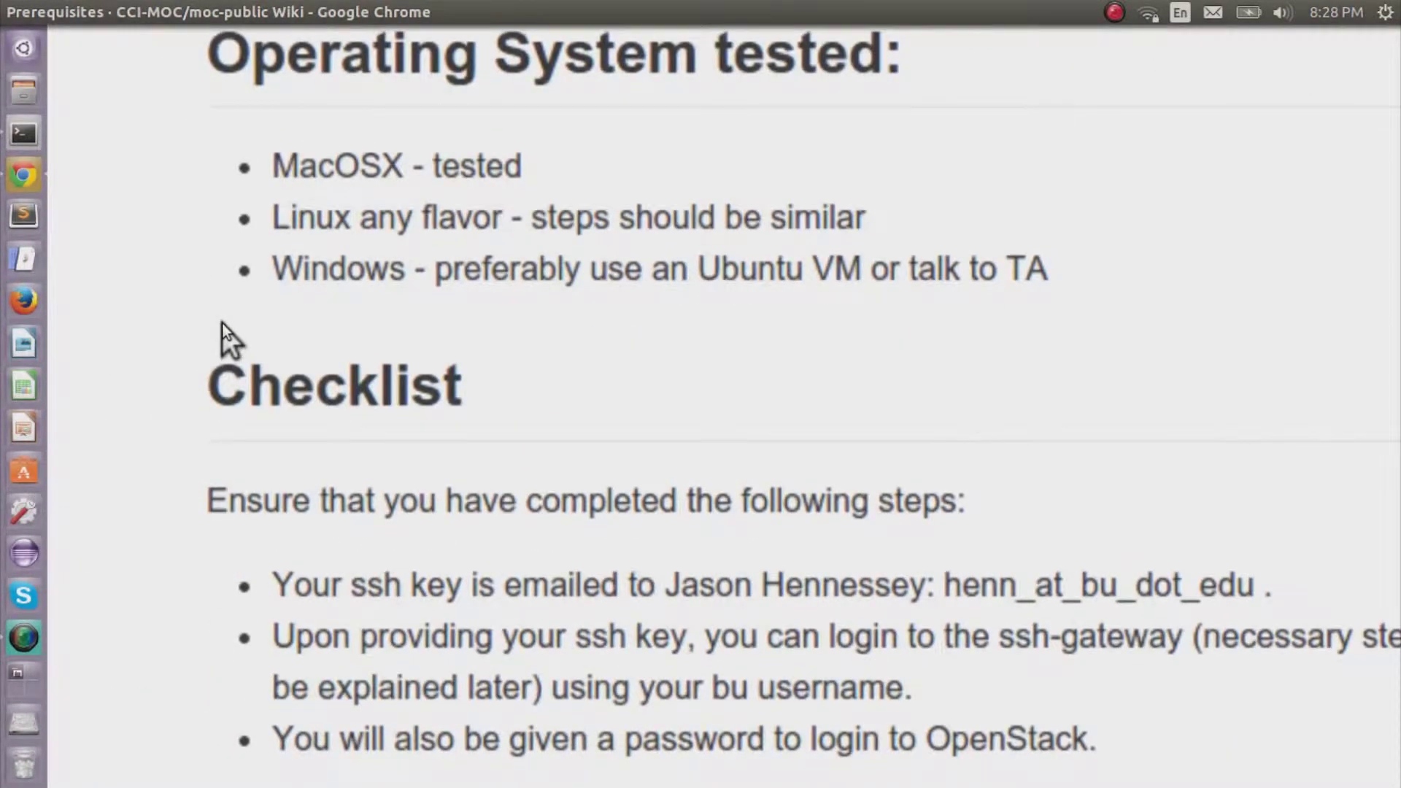
scroll(221, 323, right, 3)
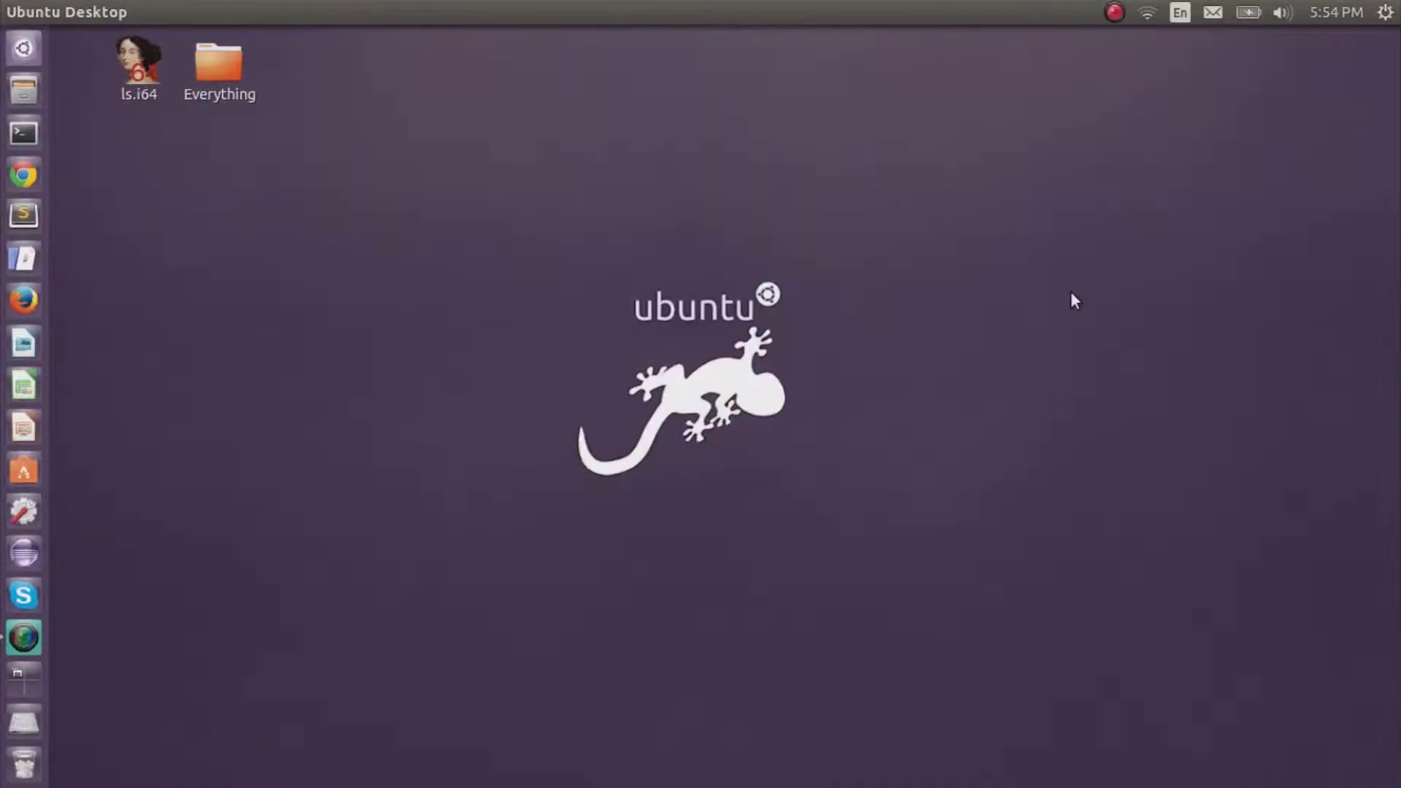
Open Chrome's settings, expand the advanced settings, and open the Network proxy settings.
click(32, 172)
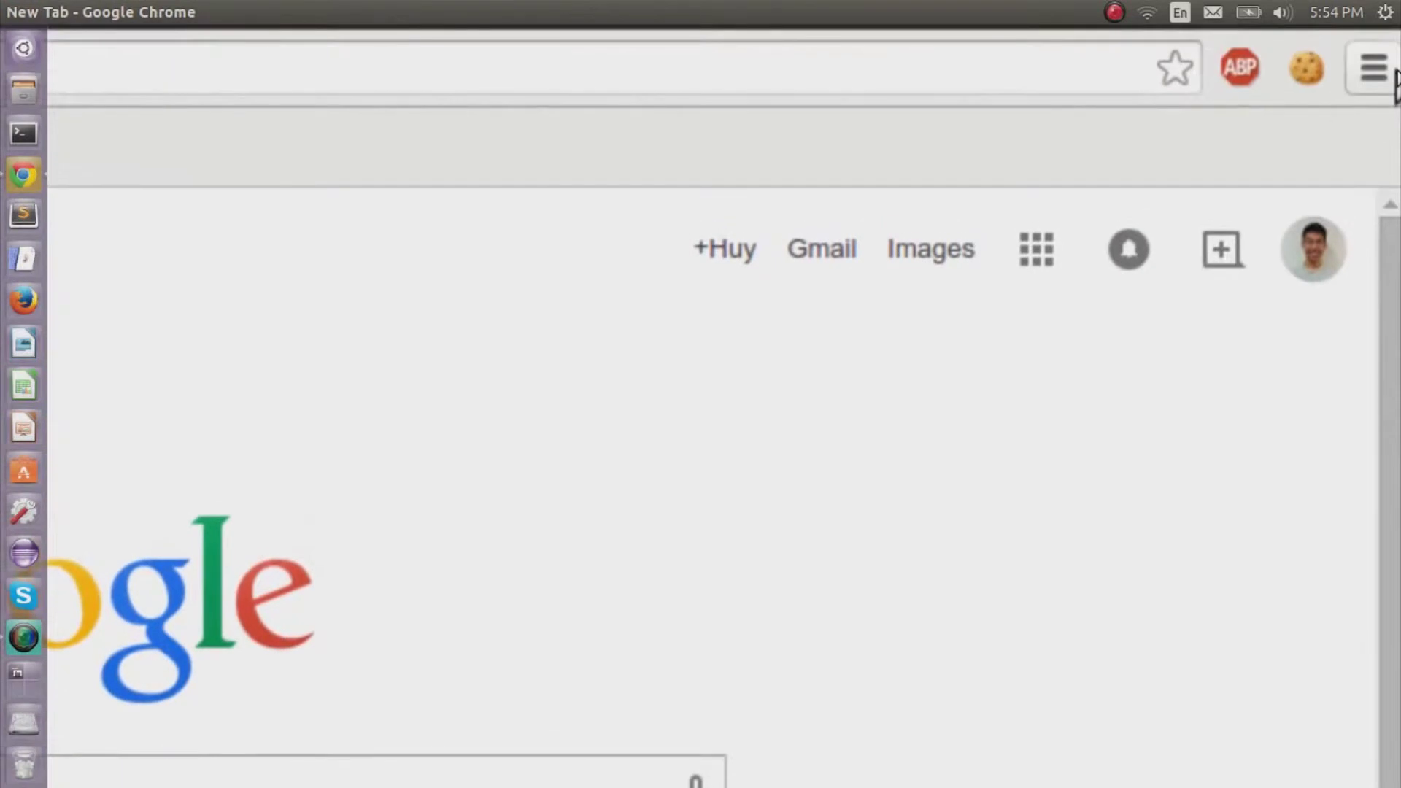
click(1394, 73)
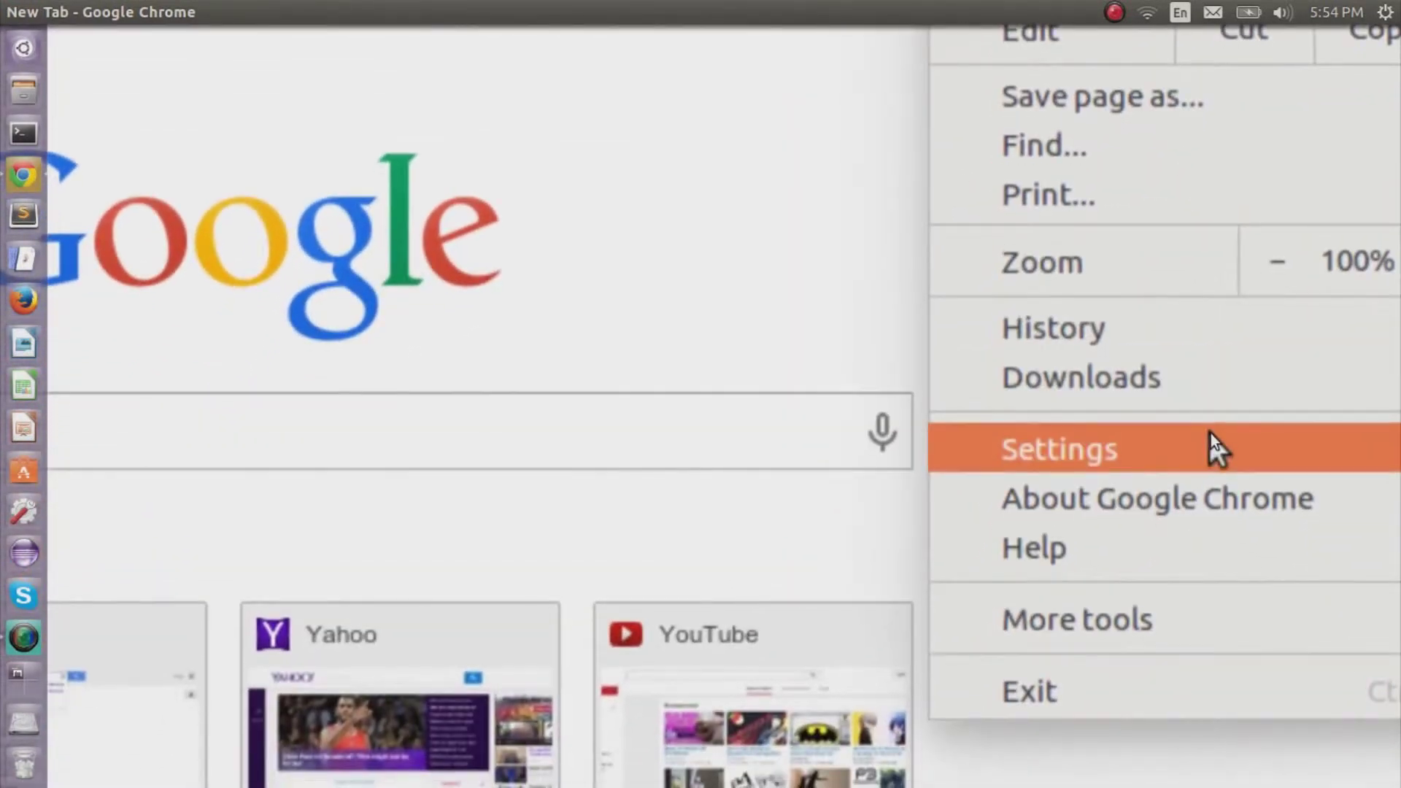
click(1209, 435)
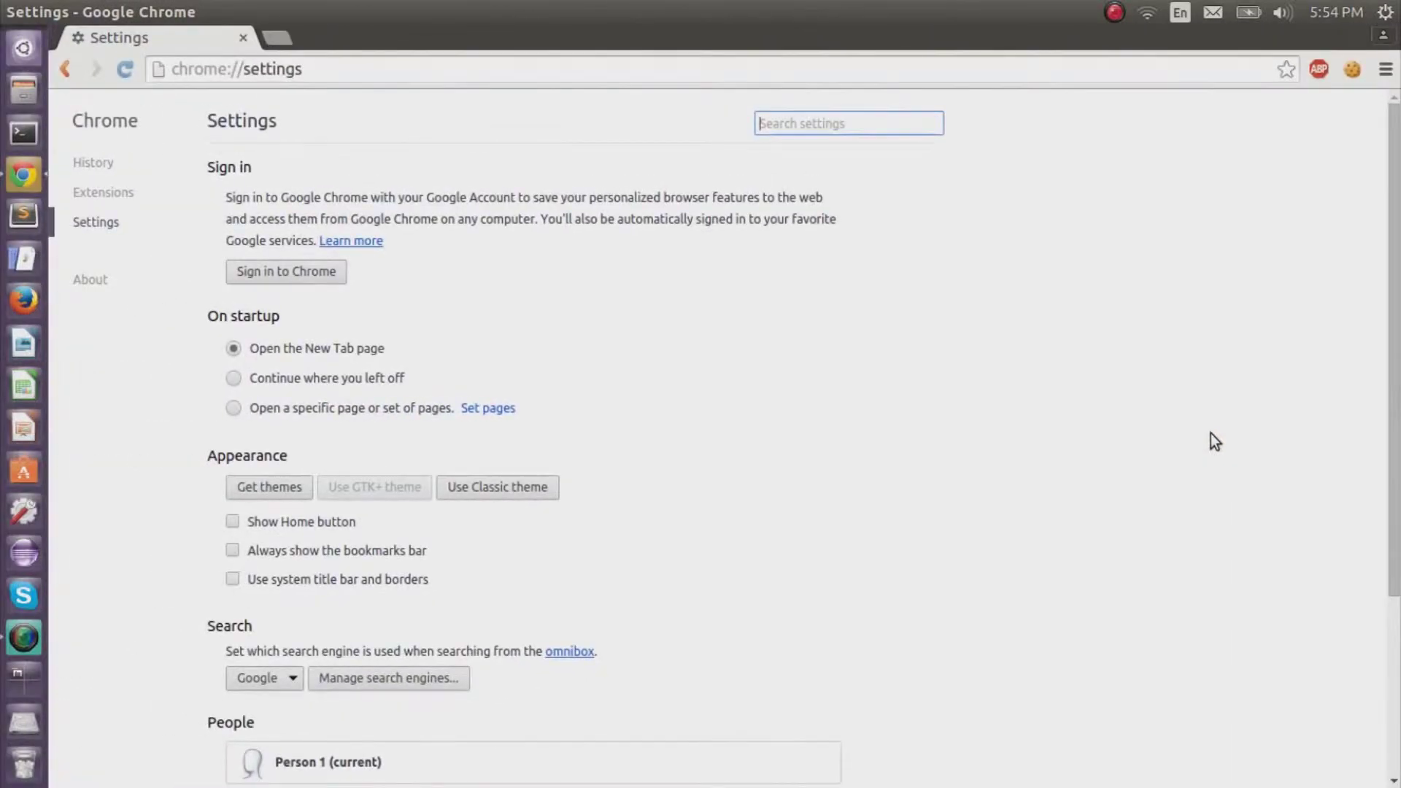
scroll(781, 405, down, 3)
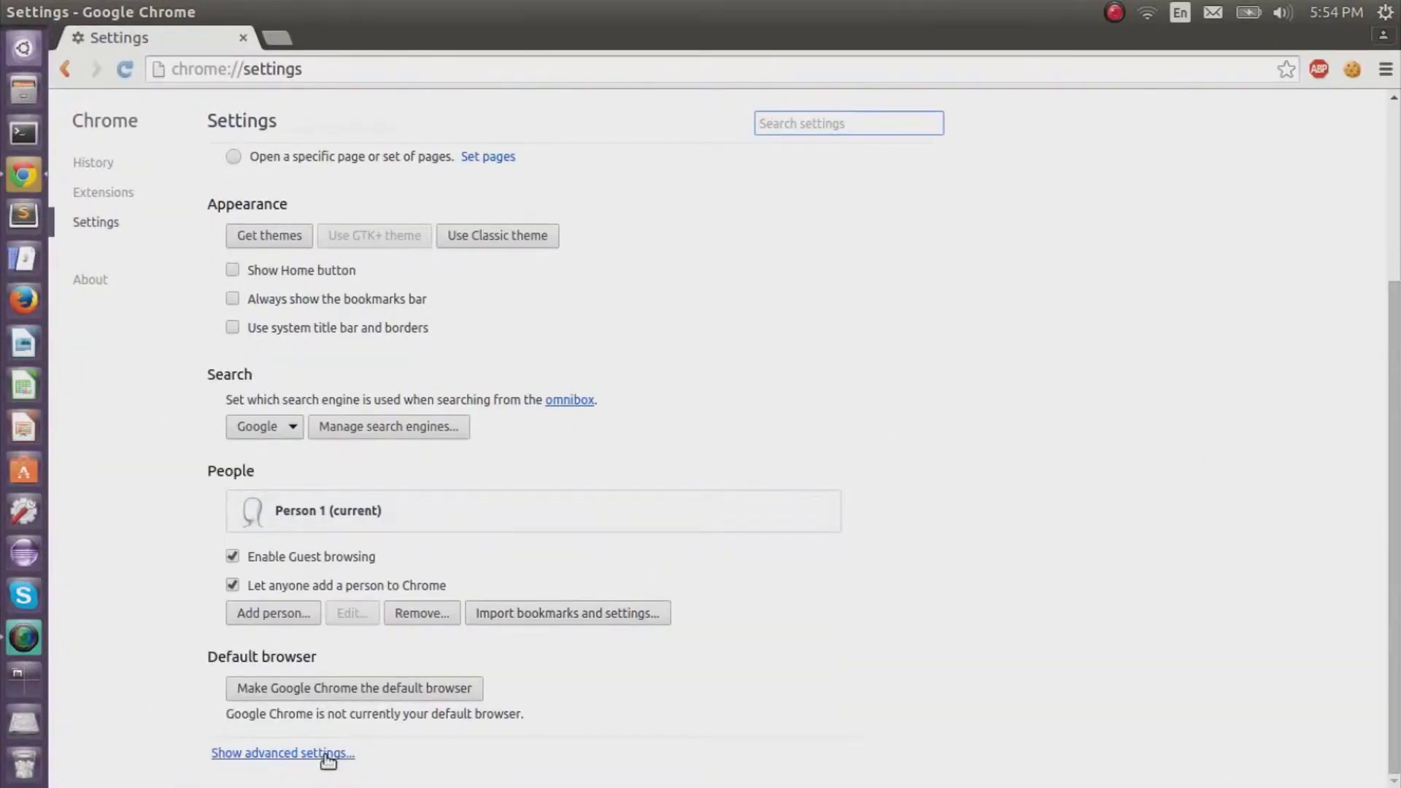
click(326, 755)
scroll(956, 462, down, 8)
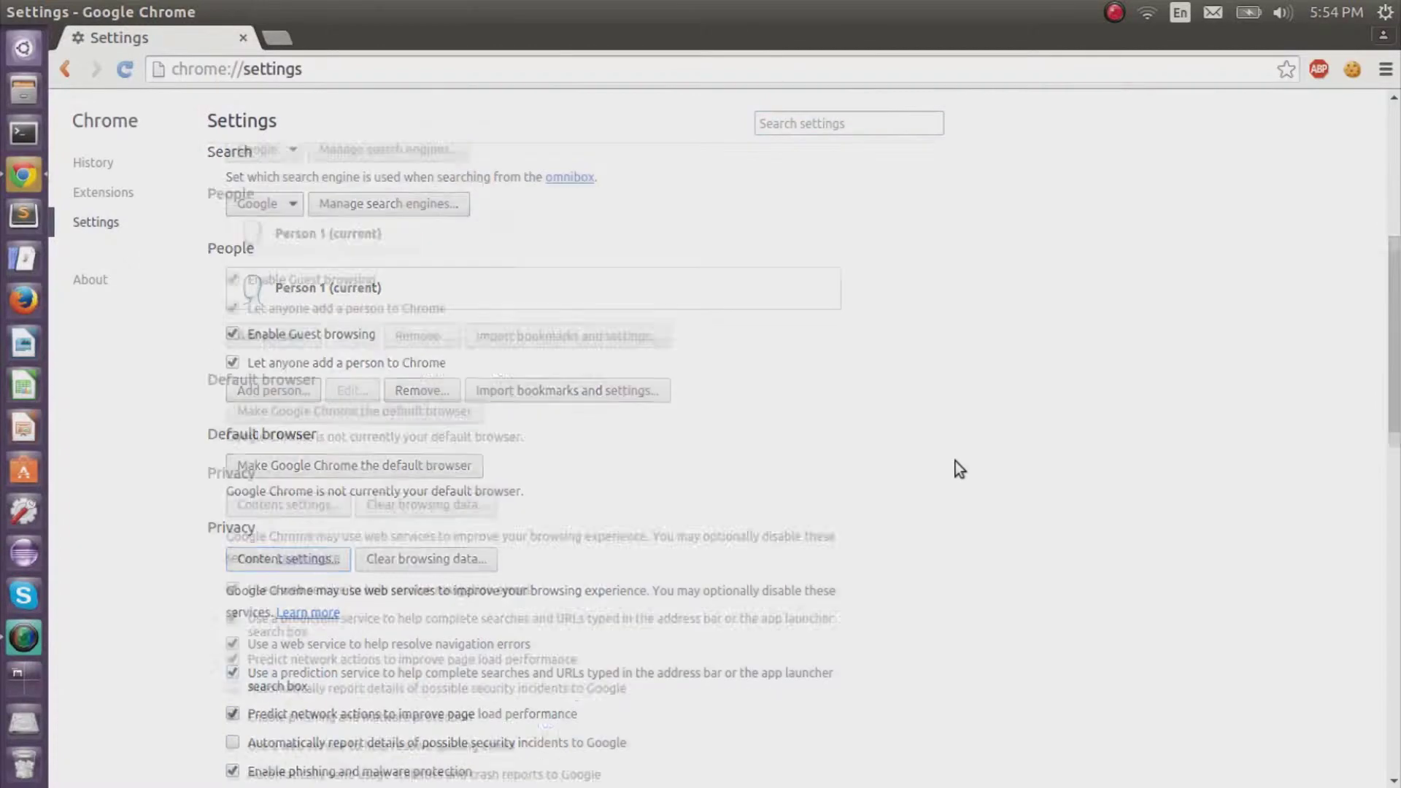
scroll(958, 467, down, 2)
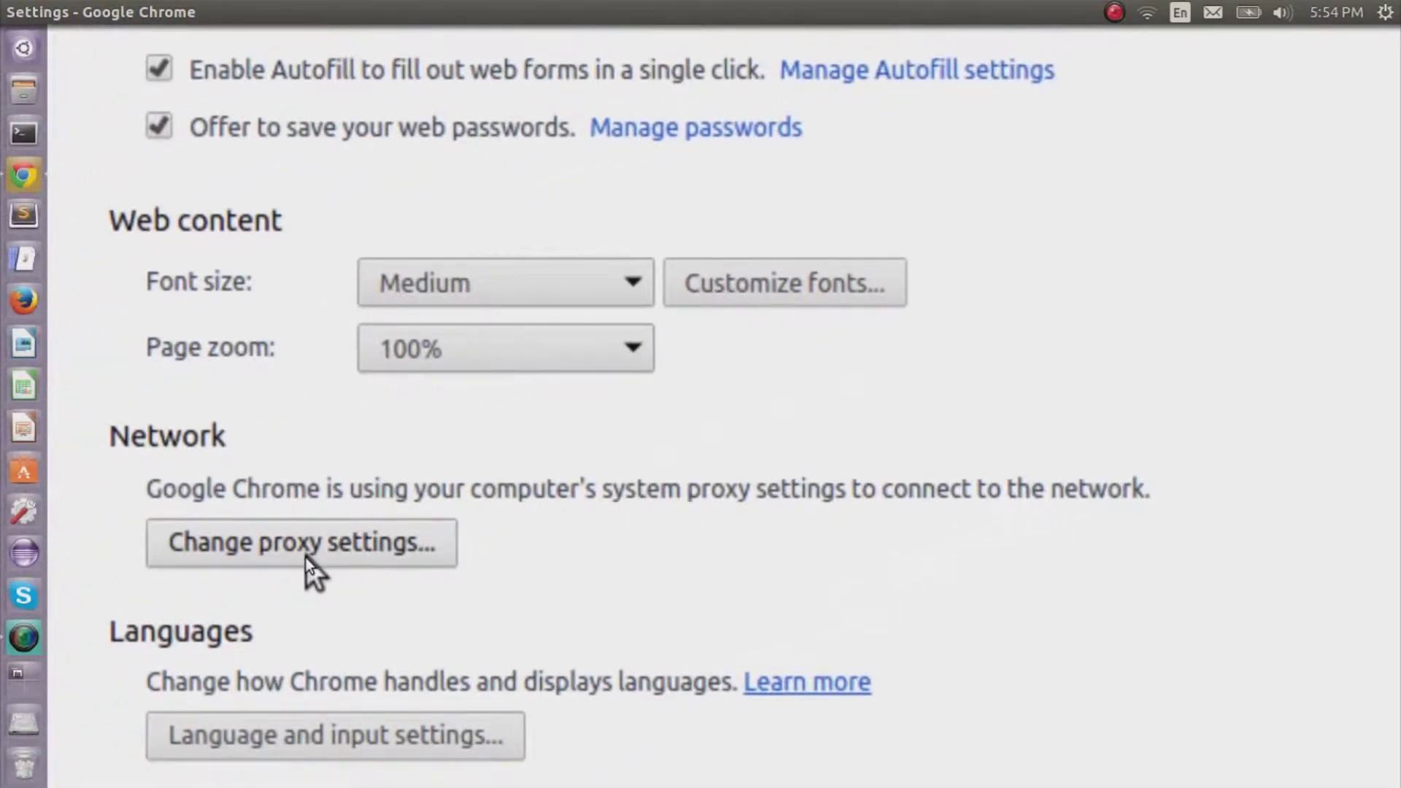
click(305, 558)
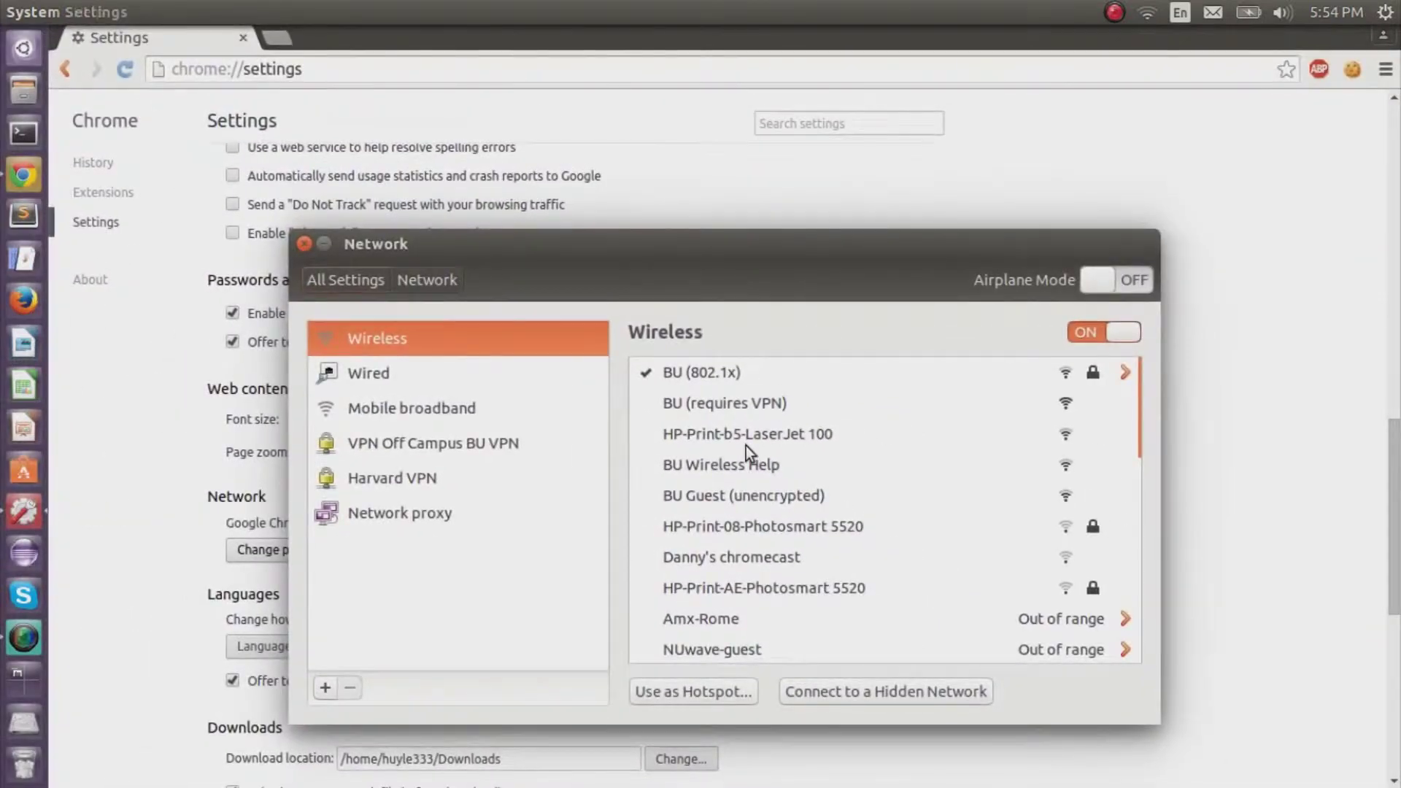
Switch to Network proxy and set the proxy method to Manual.
click(443, 523)
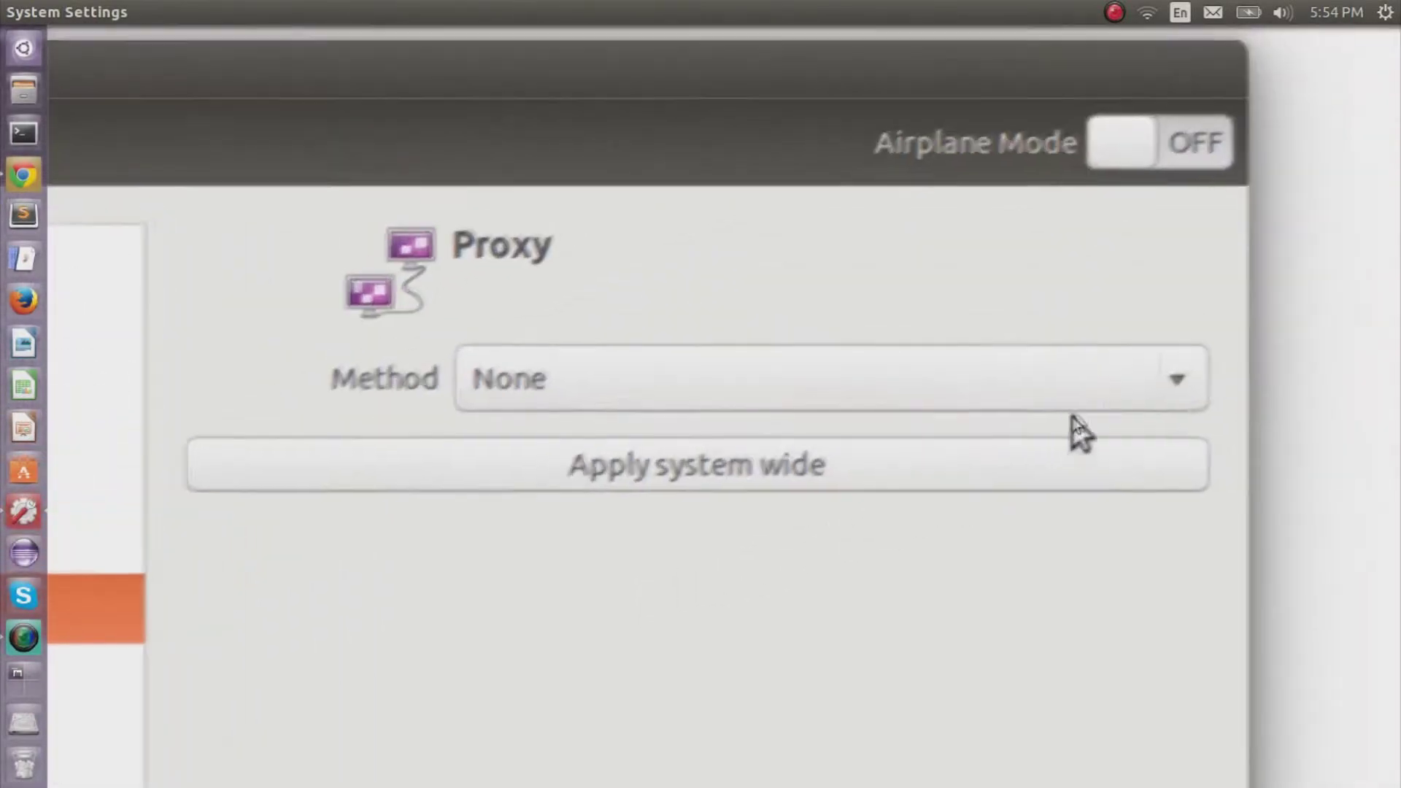
click(1117, 406)
click(1155, 422)
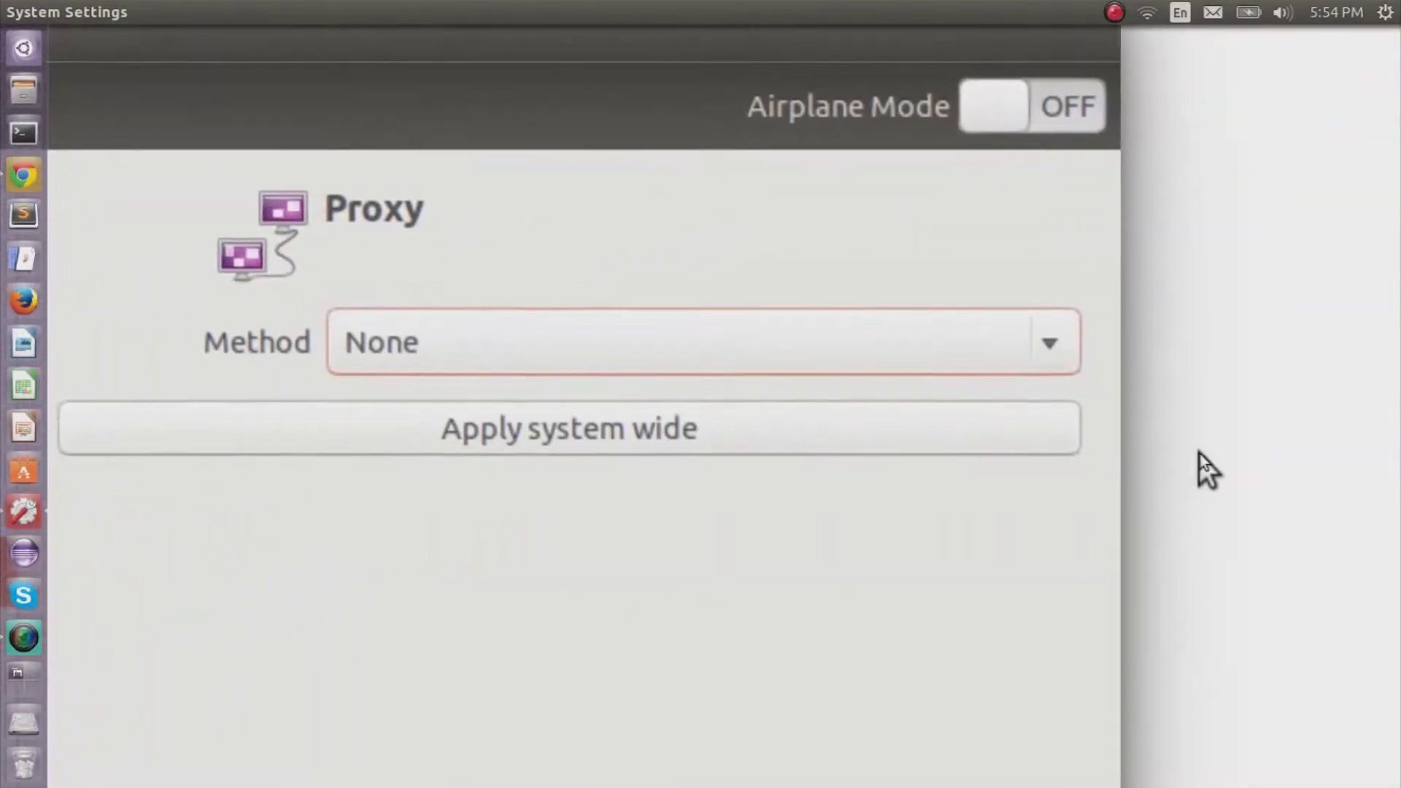
key(Down)
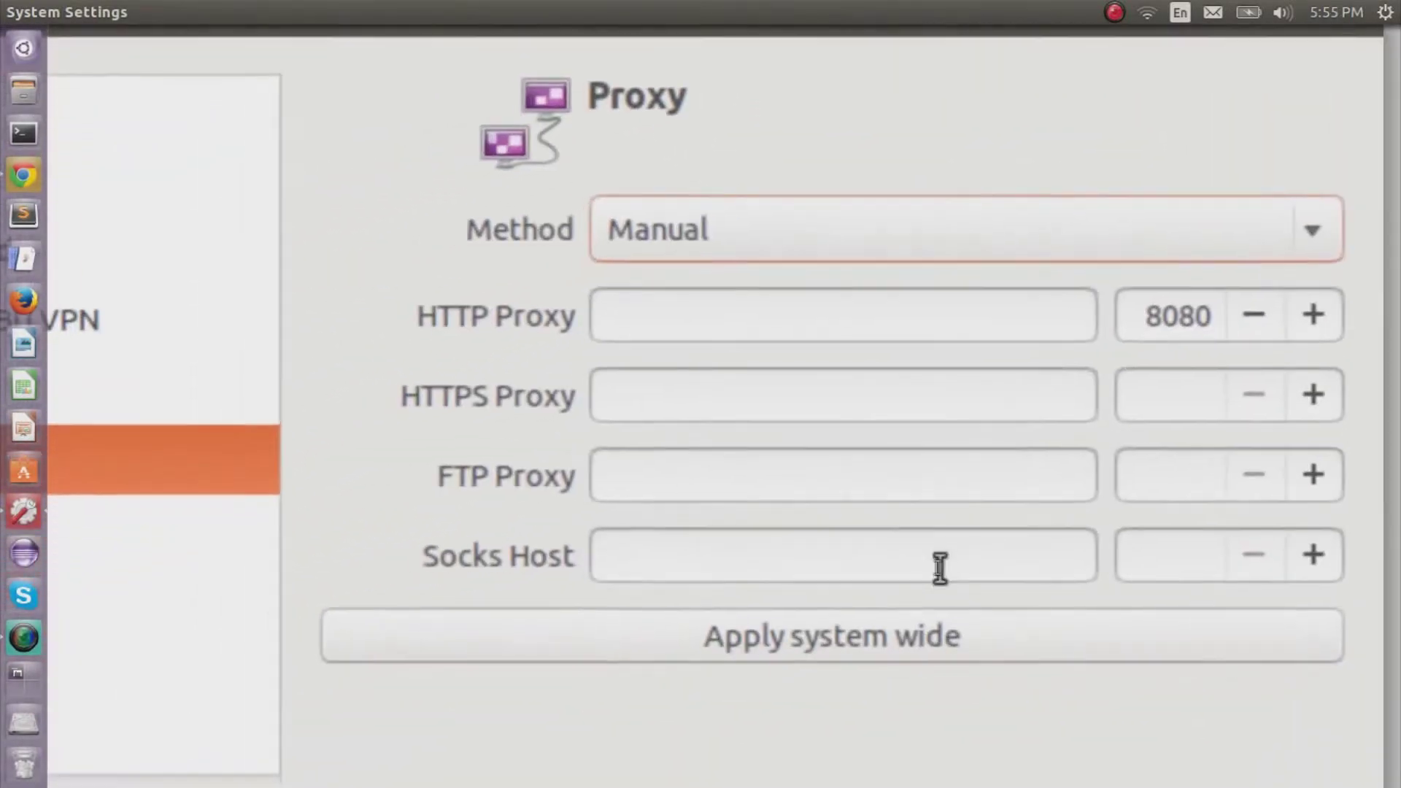
Set Socks Host to localhost on port 5000 and apply system wide with the account password.
click(664, 667)
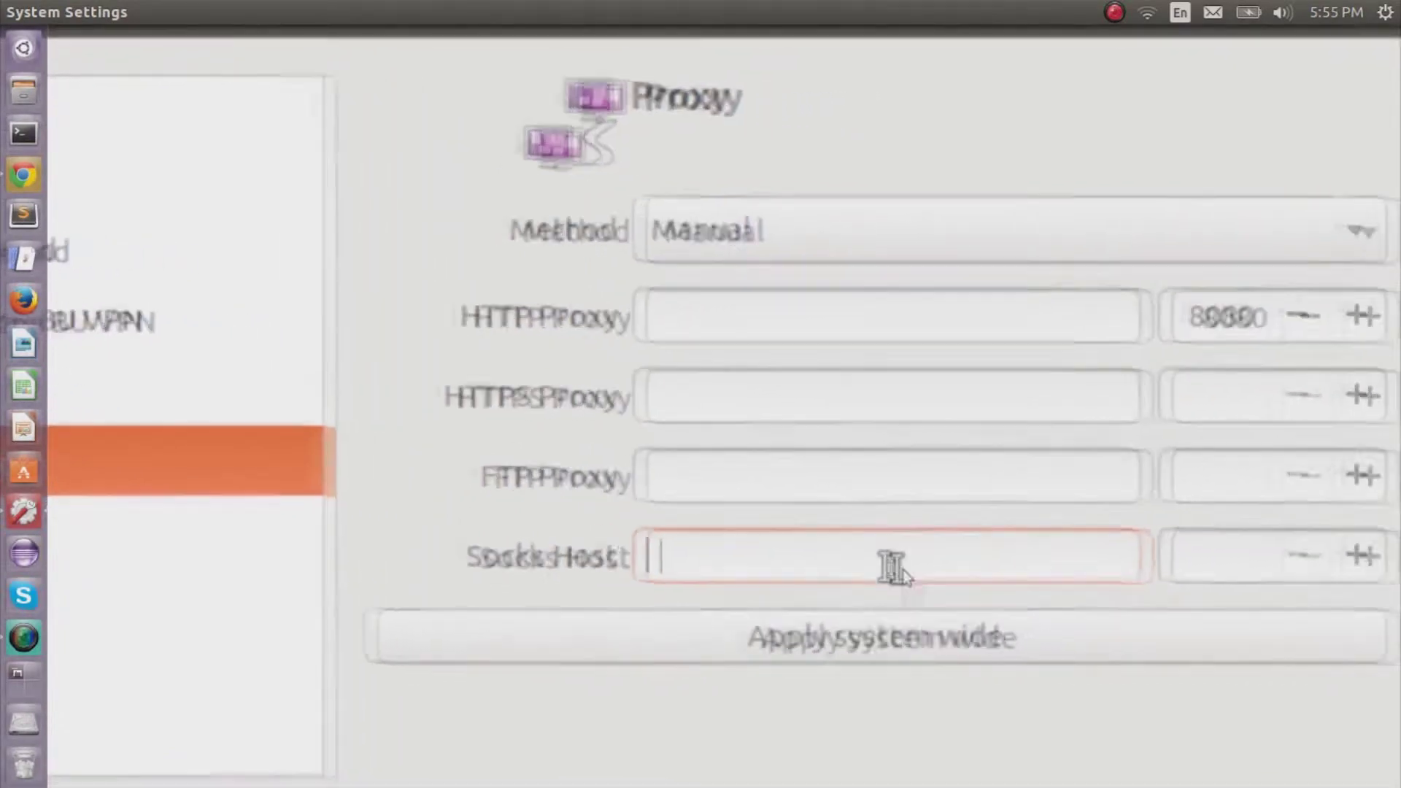
text(localhost)
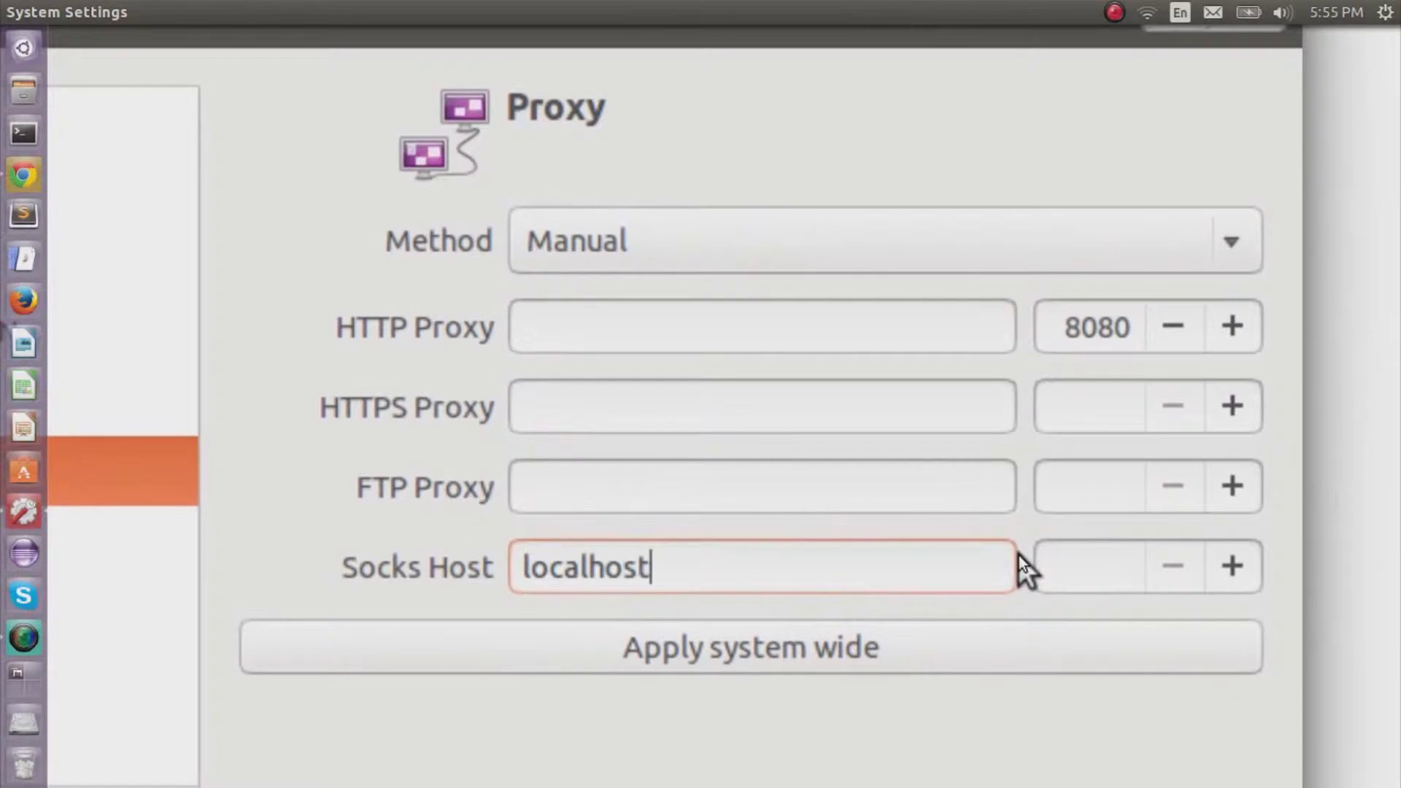
click(1055, 580)
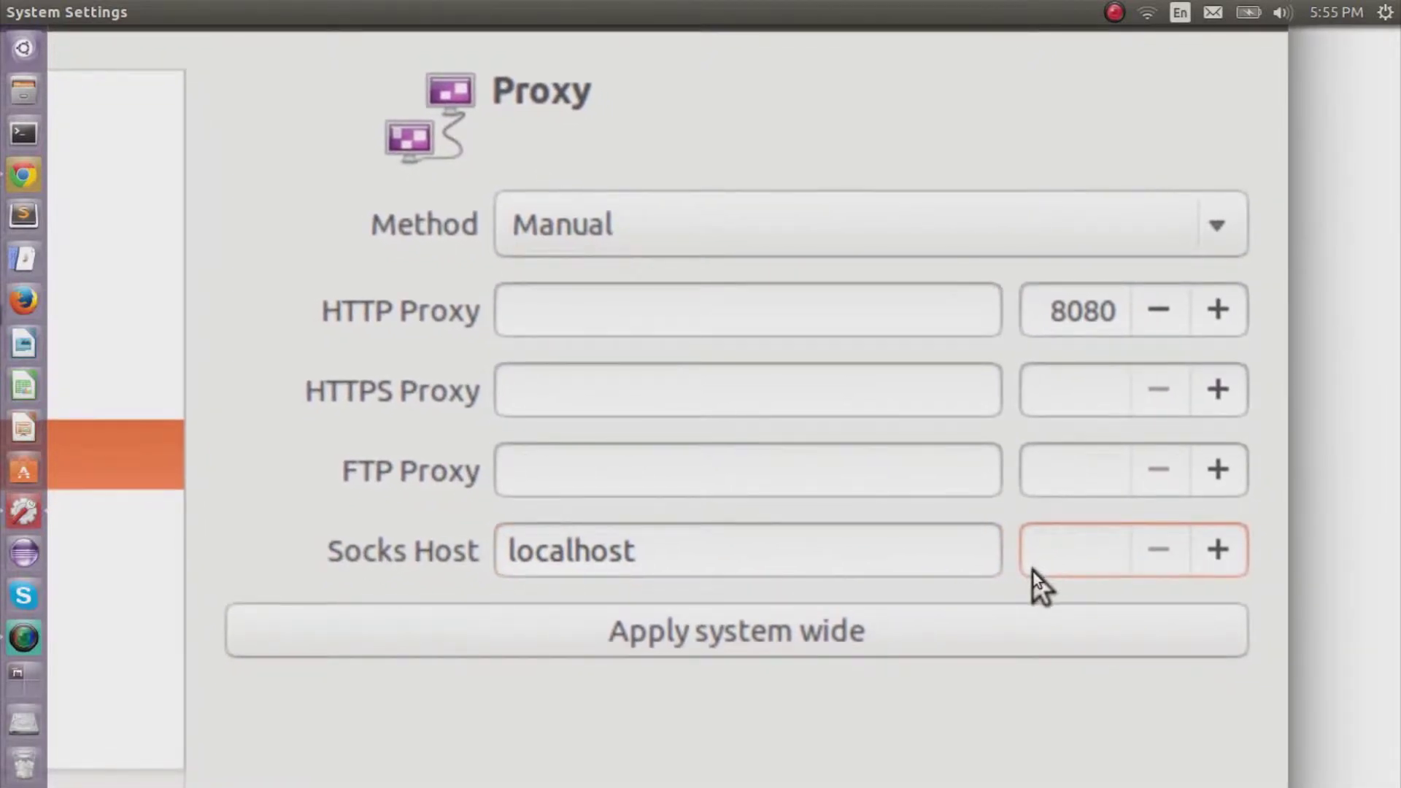
text(5000)
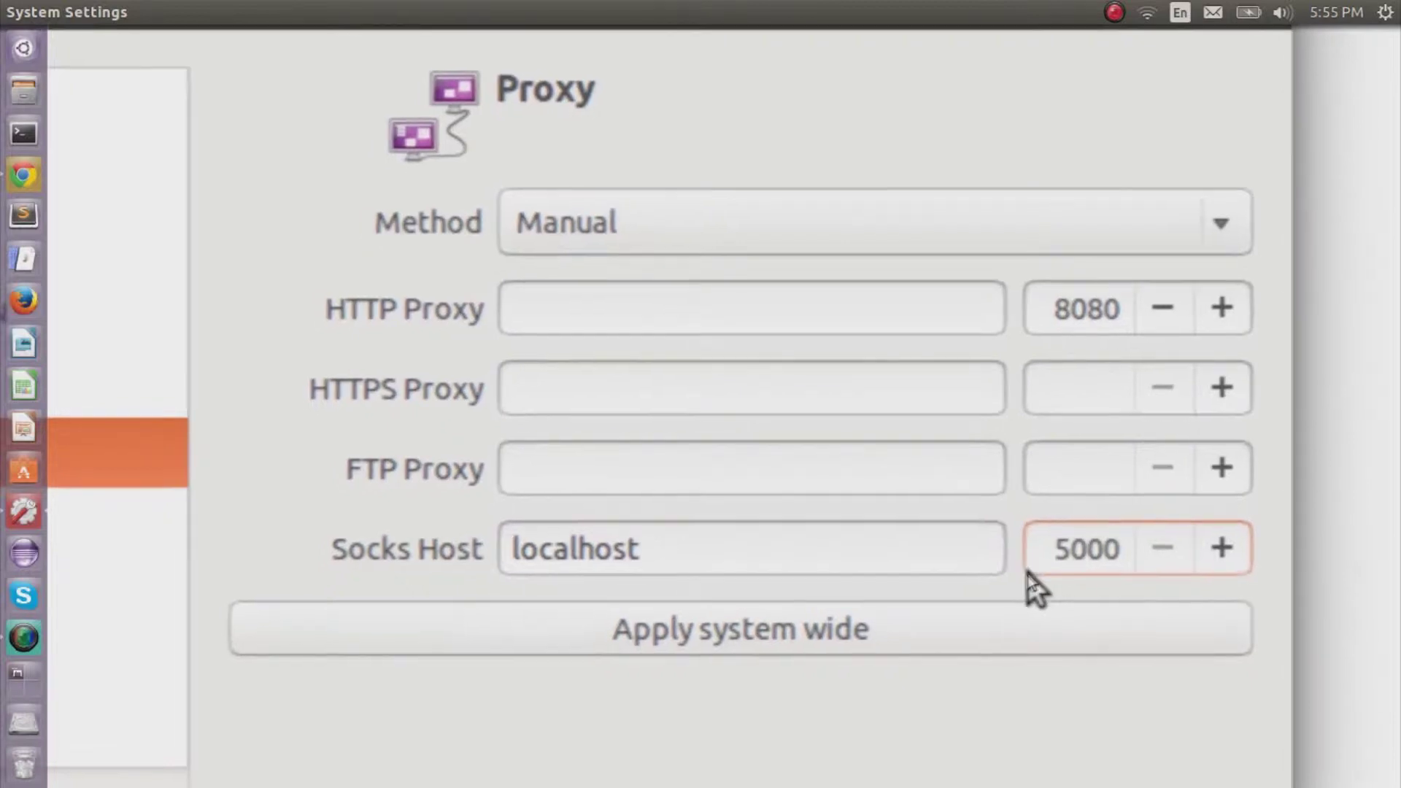
click(993, 624)
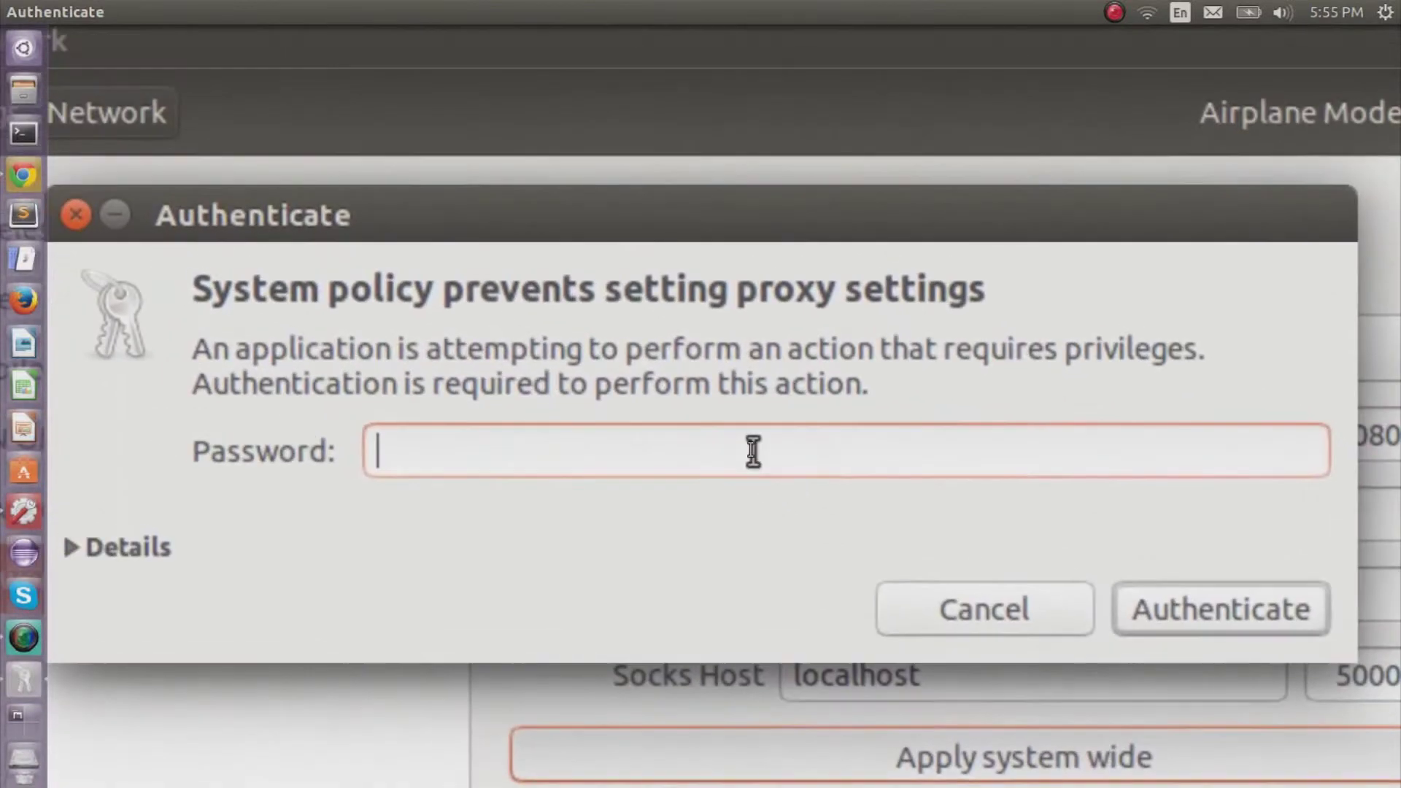
text(••••••••••)
key(Return)
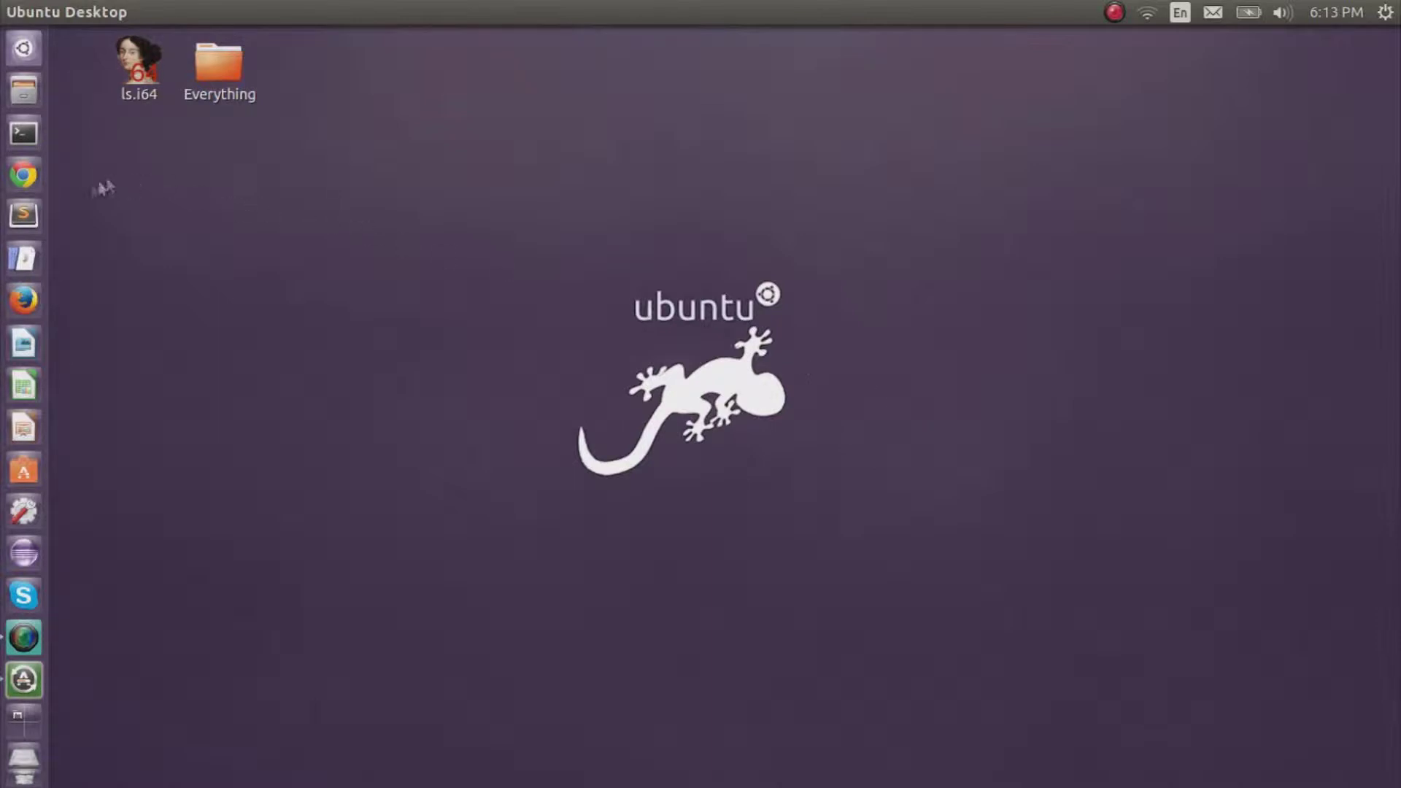
Launch Firefox and open the connection proxy settings from Preferences.
click(25, 293)
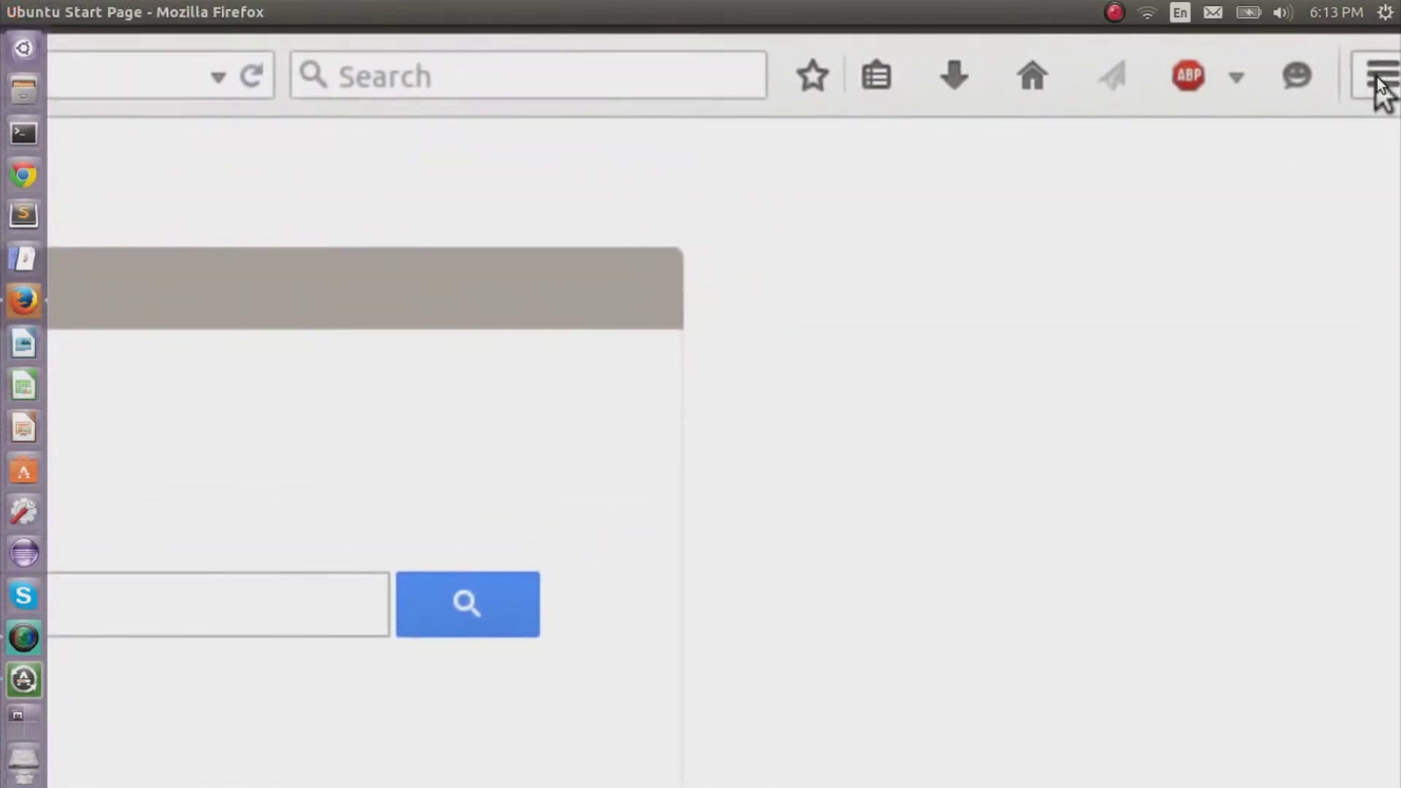
click(1377, 76)
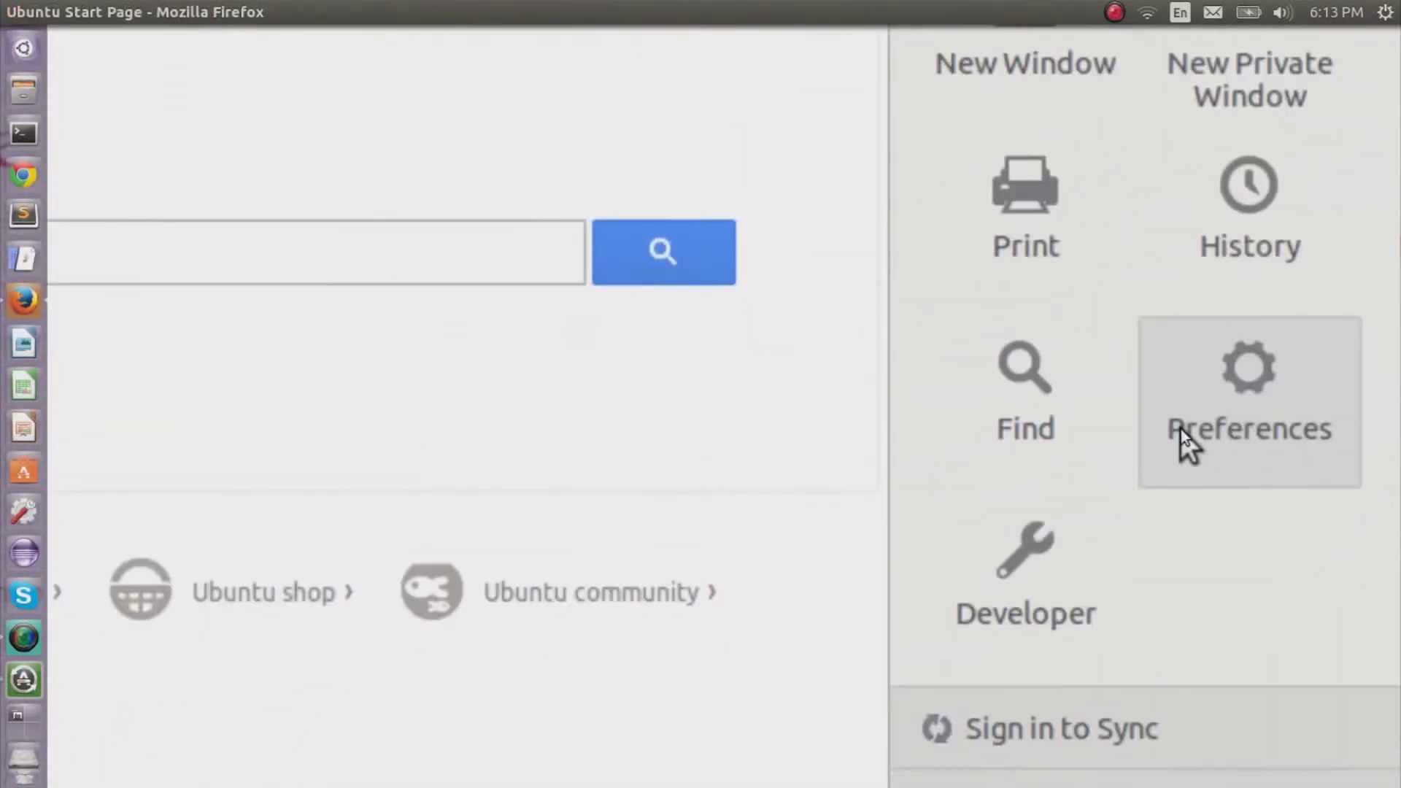
click(1000, 777)
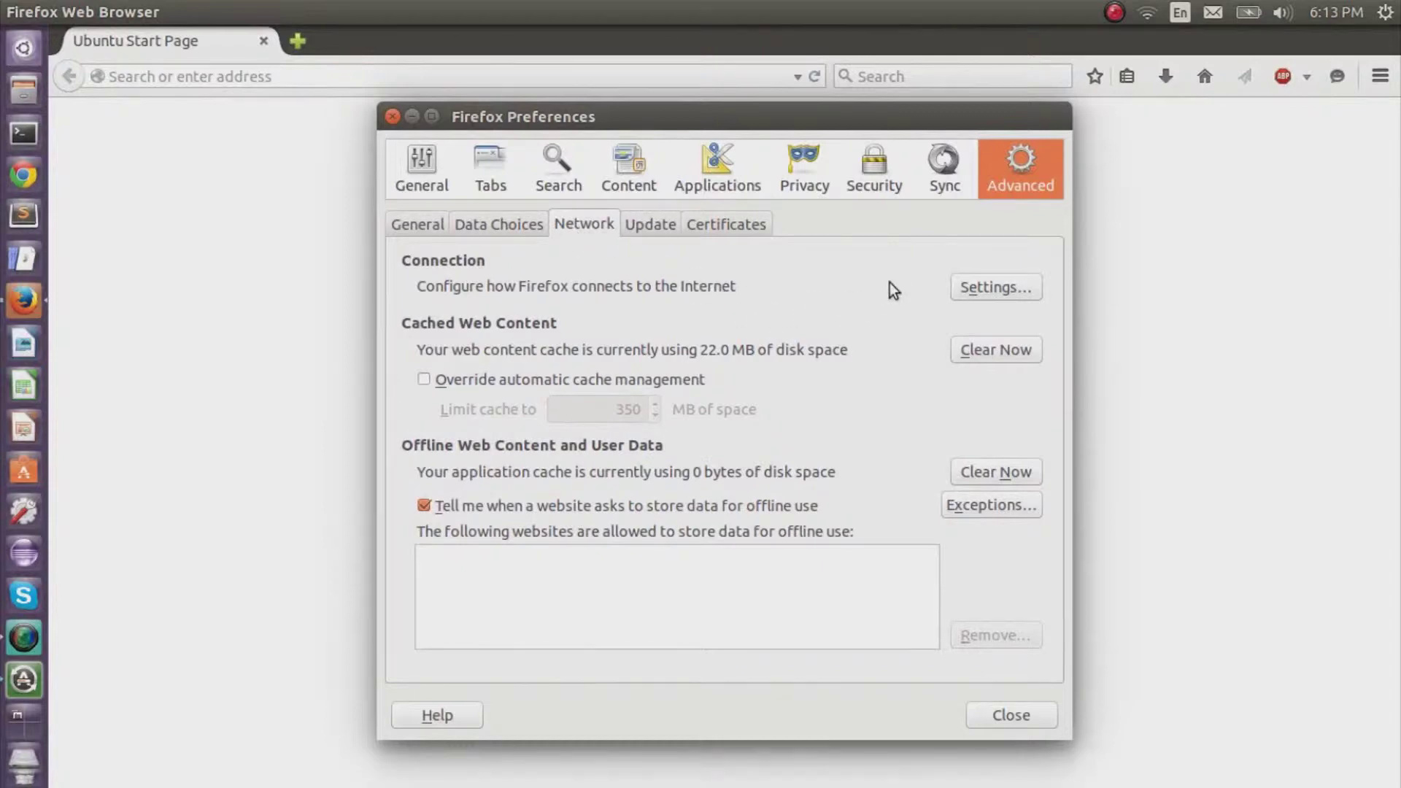
click(969, 289)
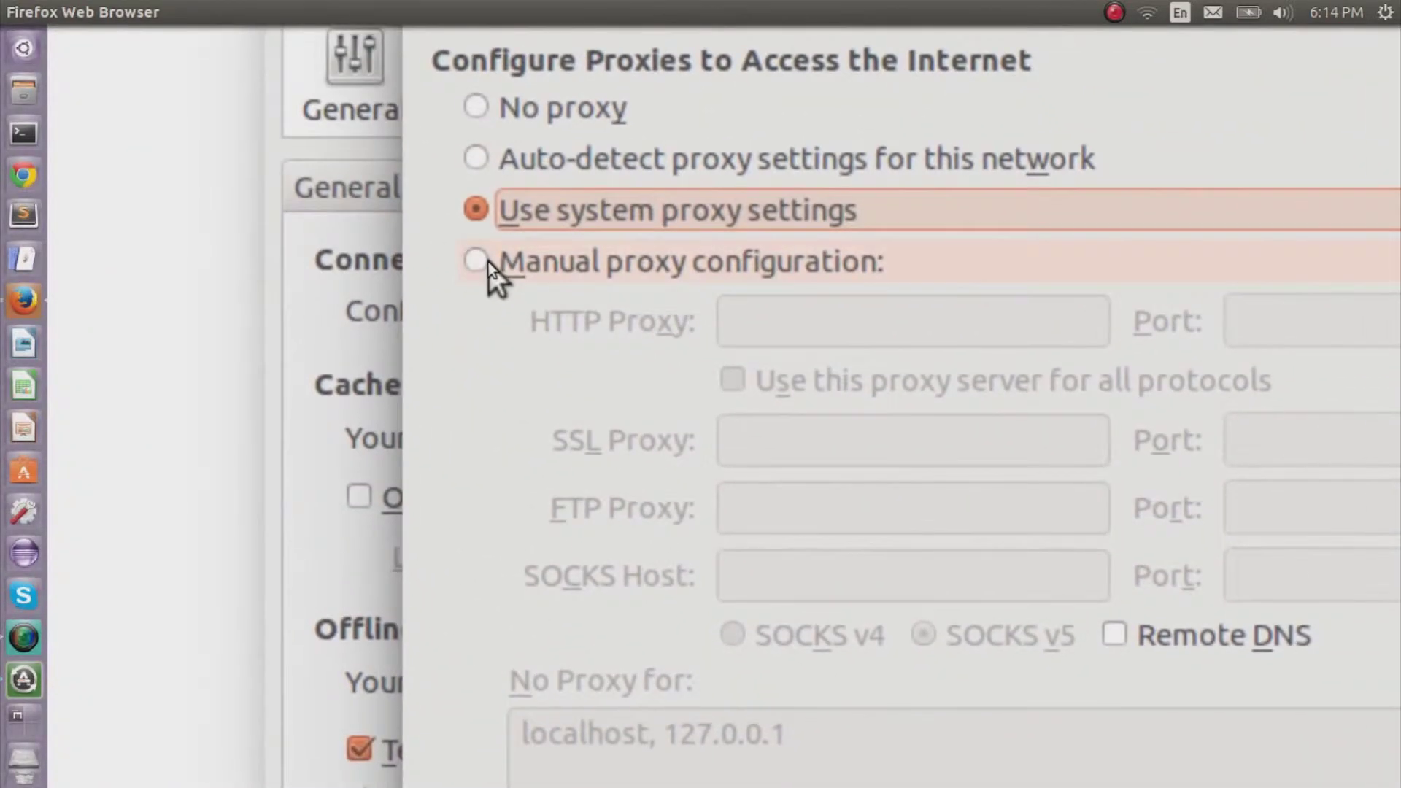
Choose manual proxy configuration with SOCKS host localhost, port 5000, and save.
click(526, 292)
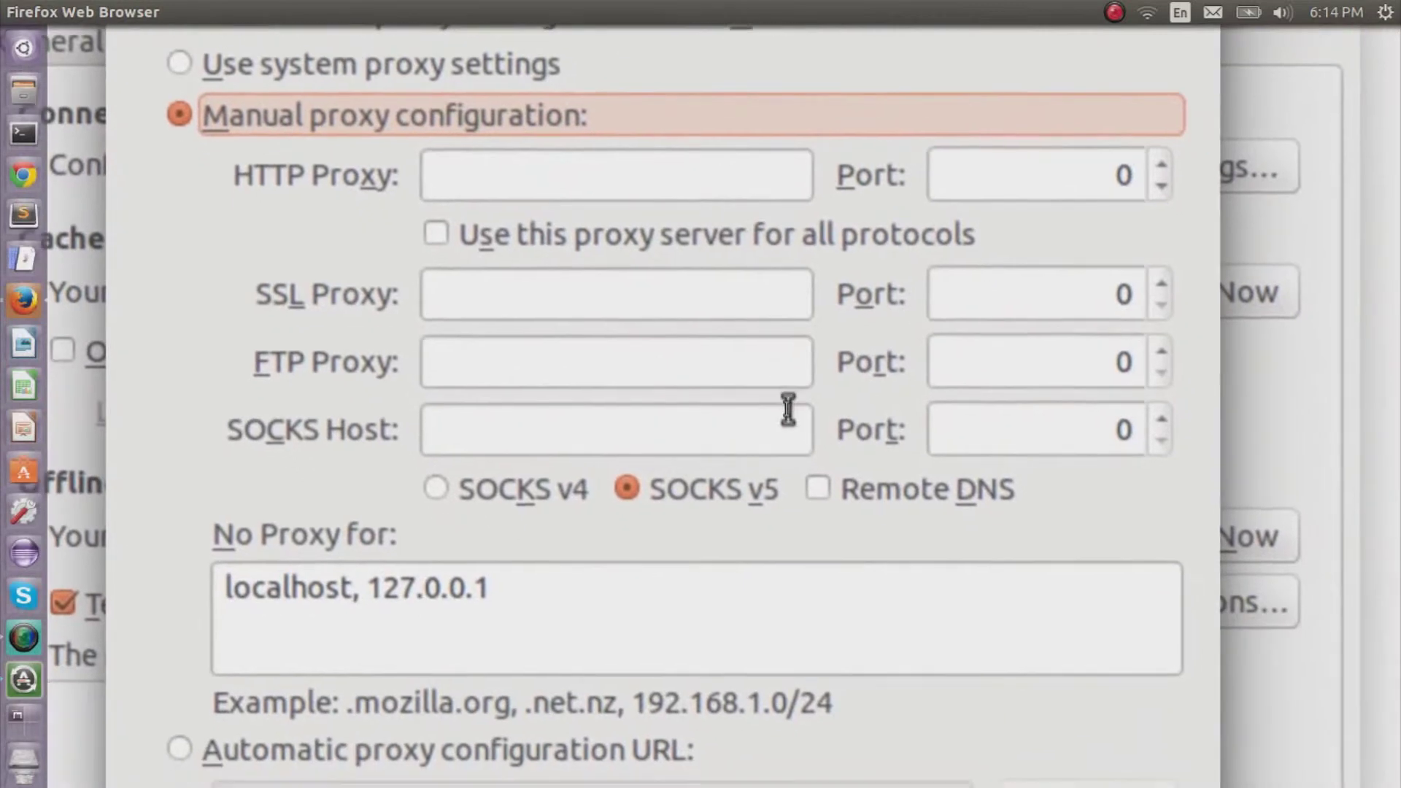
click(905, 515)
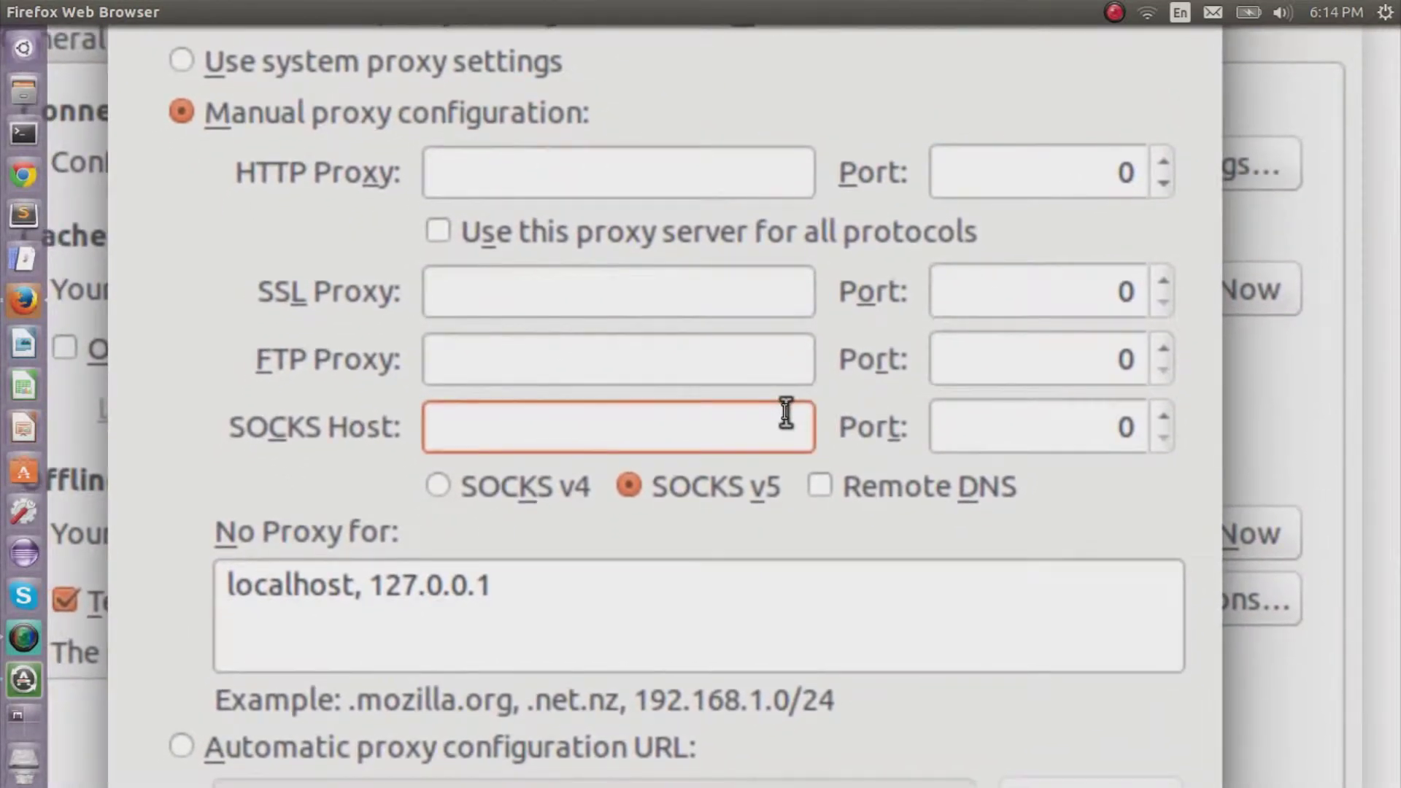
text(localhost)
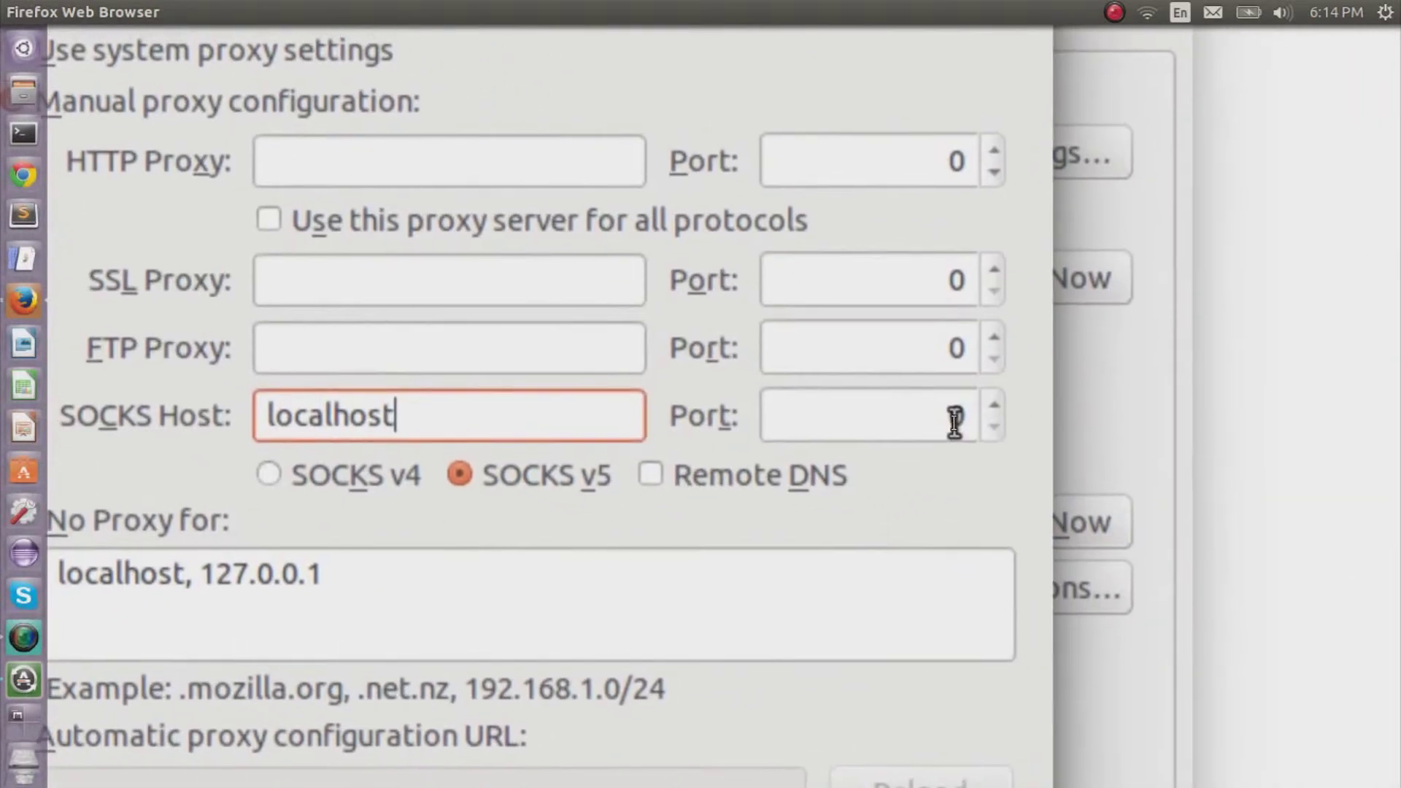
click(1123, 434)
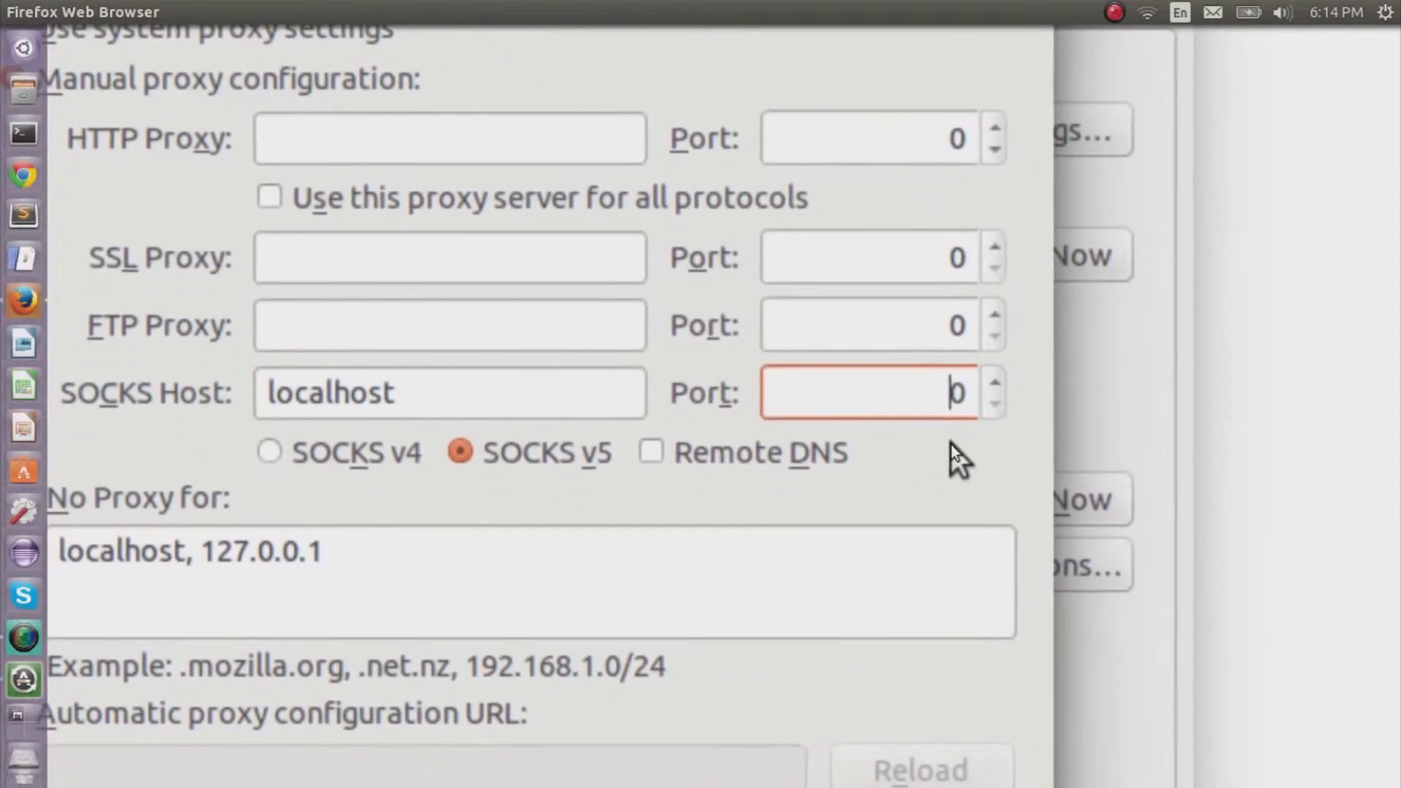
key(BackSpace)
text(5000)
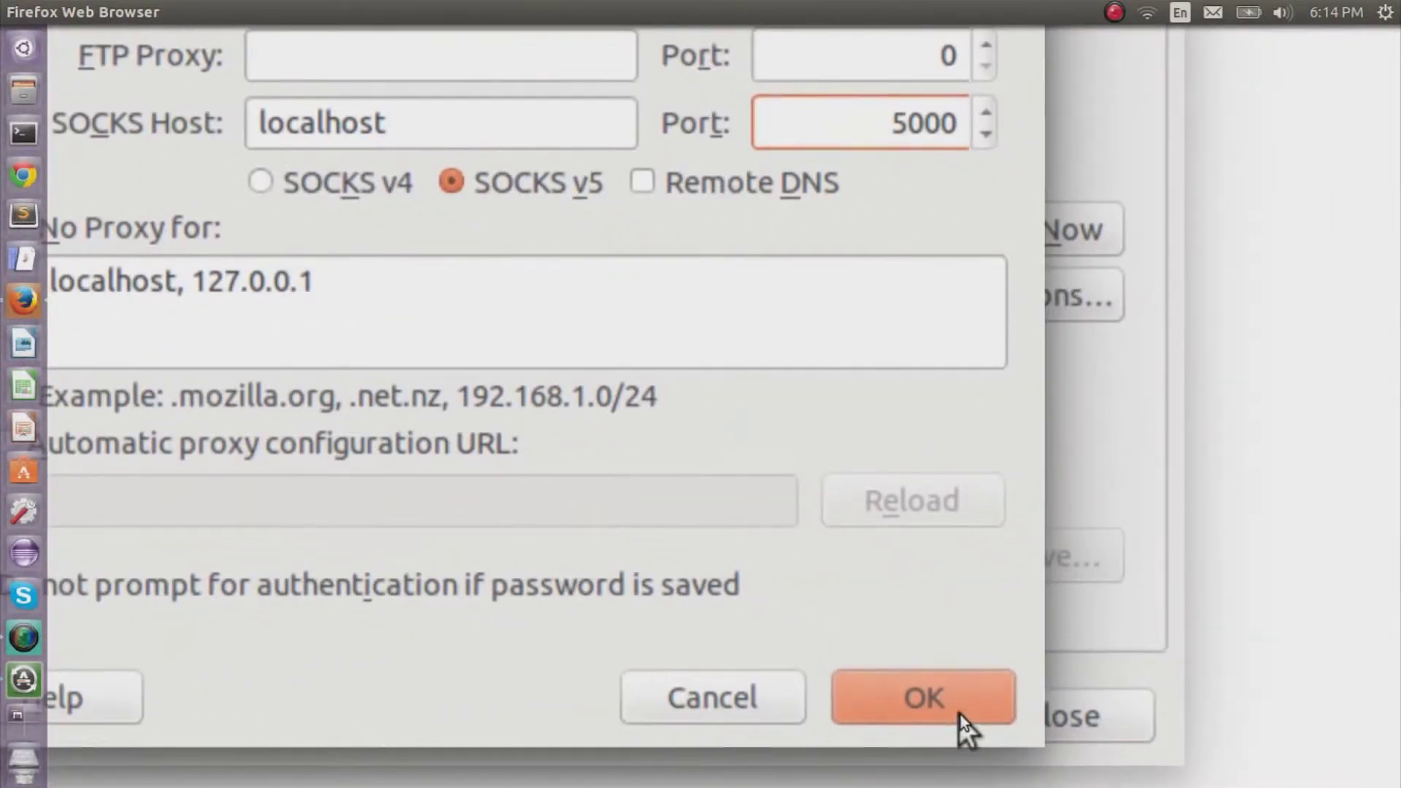
click(960, 715)
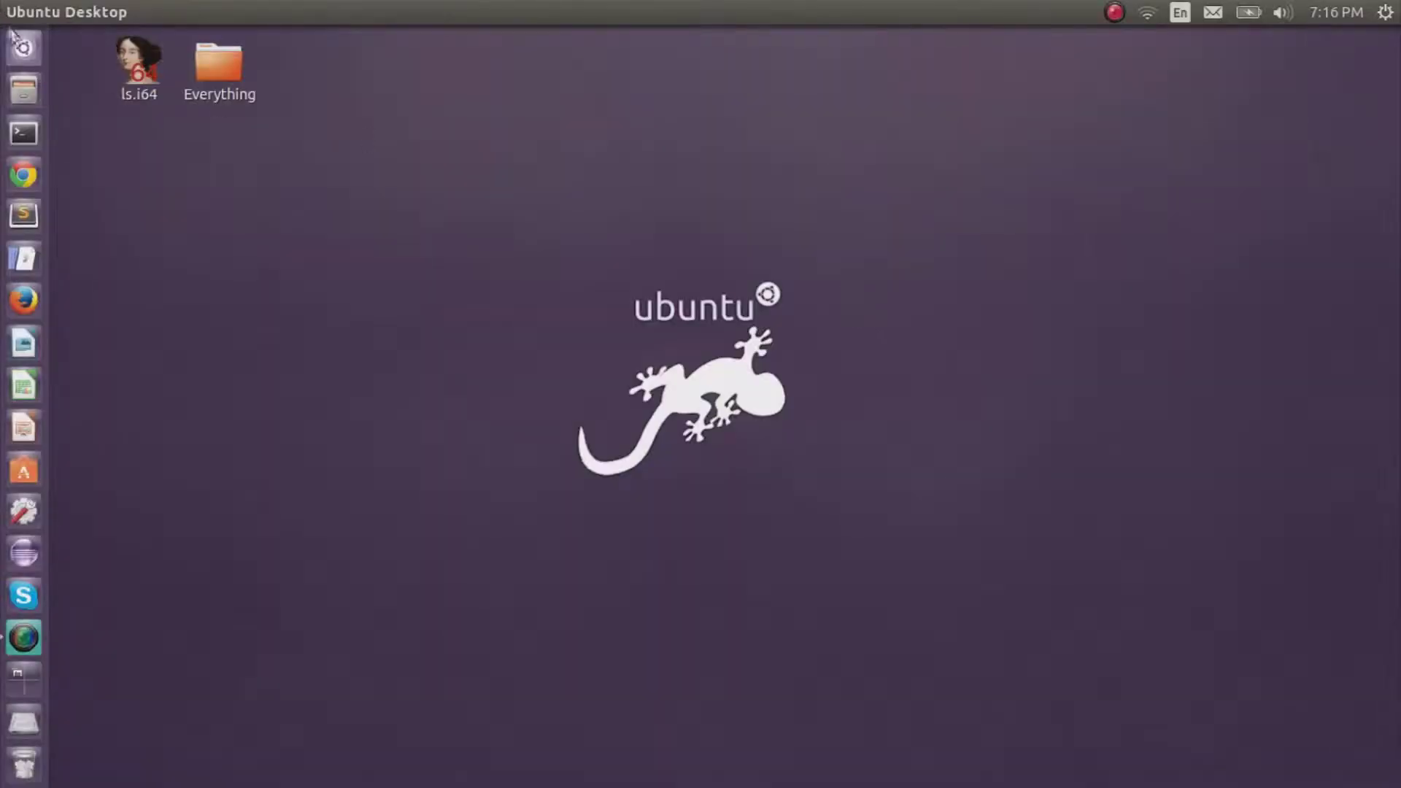
In a new Terminal, run ssh -D 5000 -N to the user's account at 140.247.152.200.
click(24, 50)
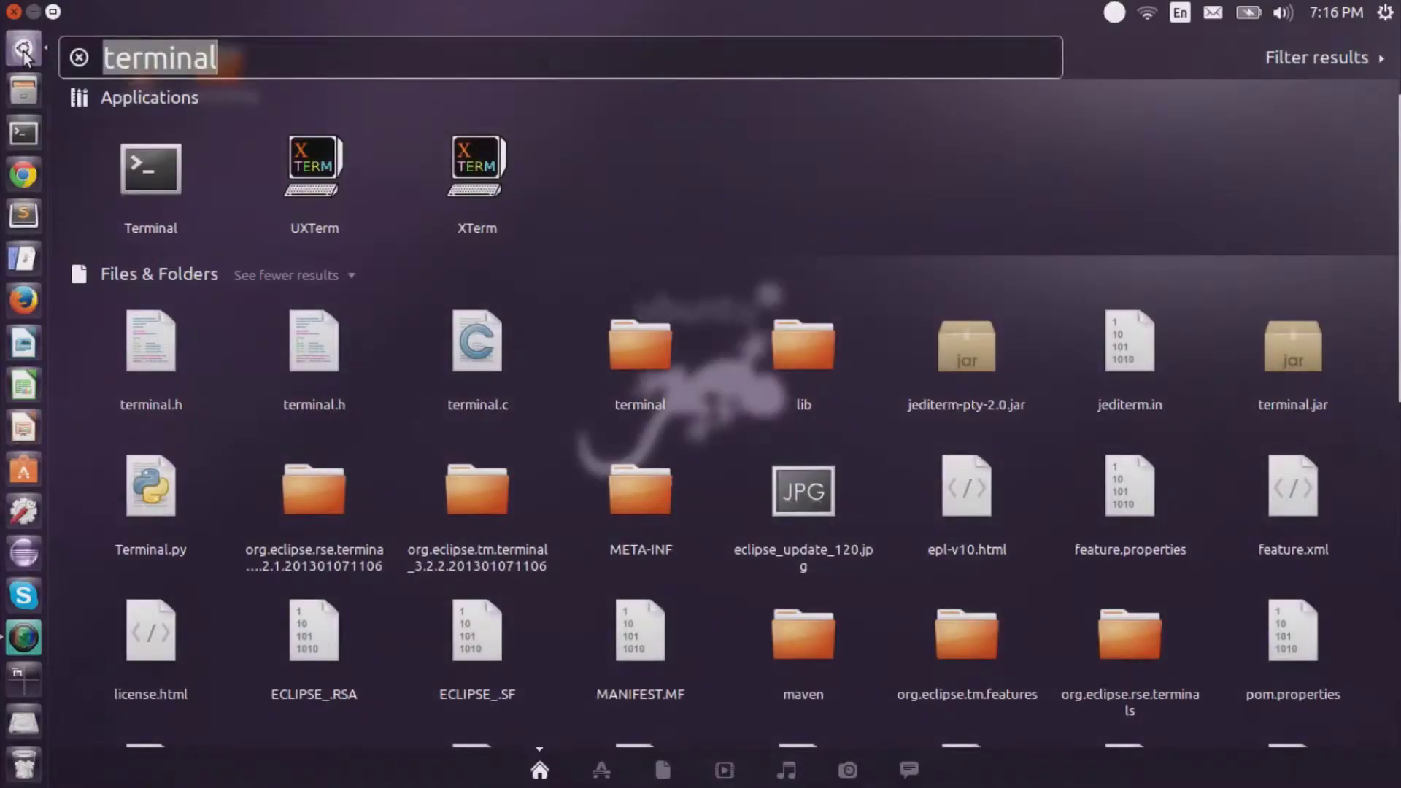
click(136, 167)
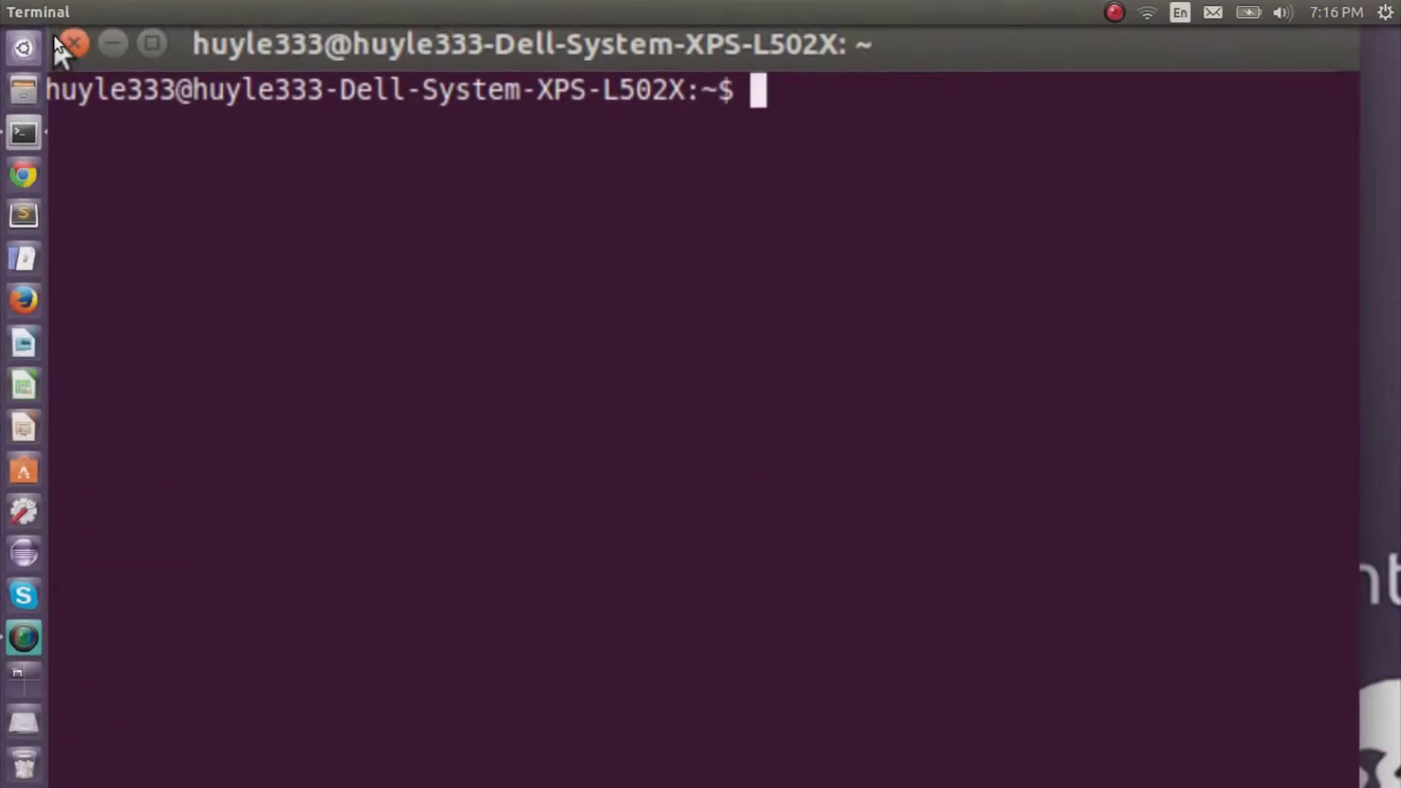
text(ssh)
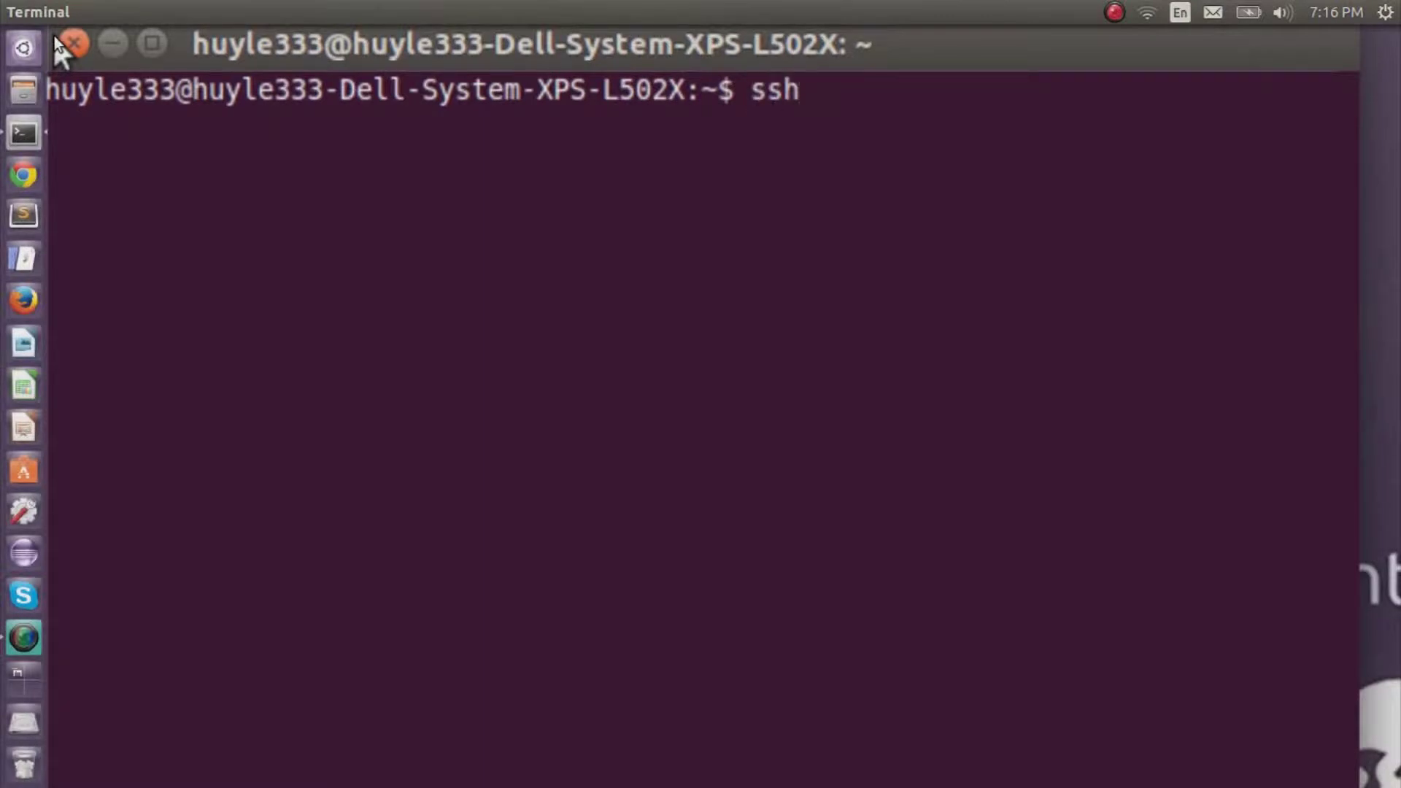
text( -D )
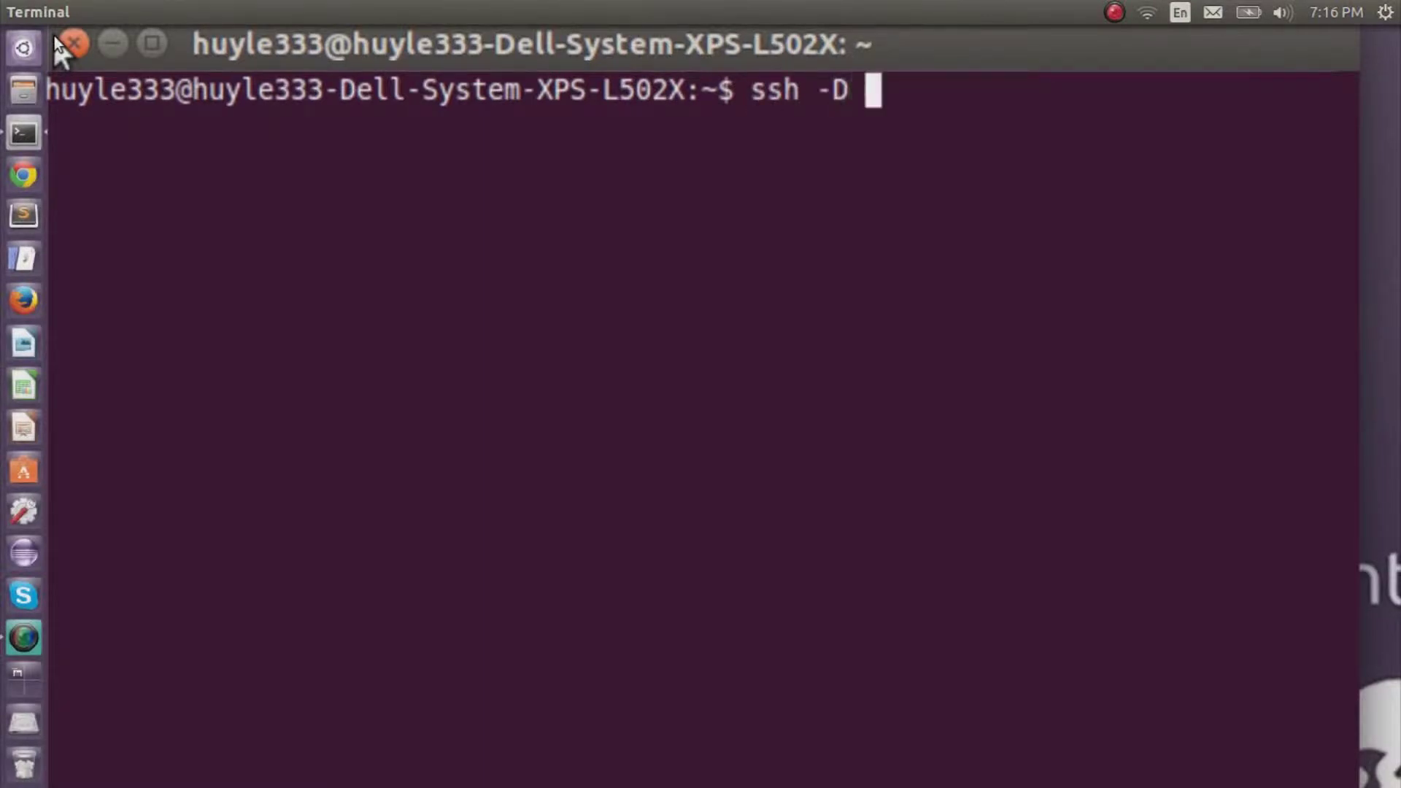
text(5000 )
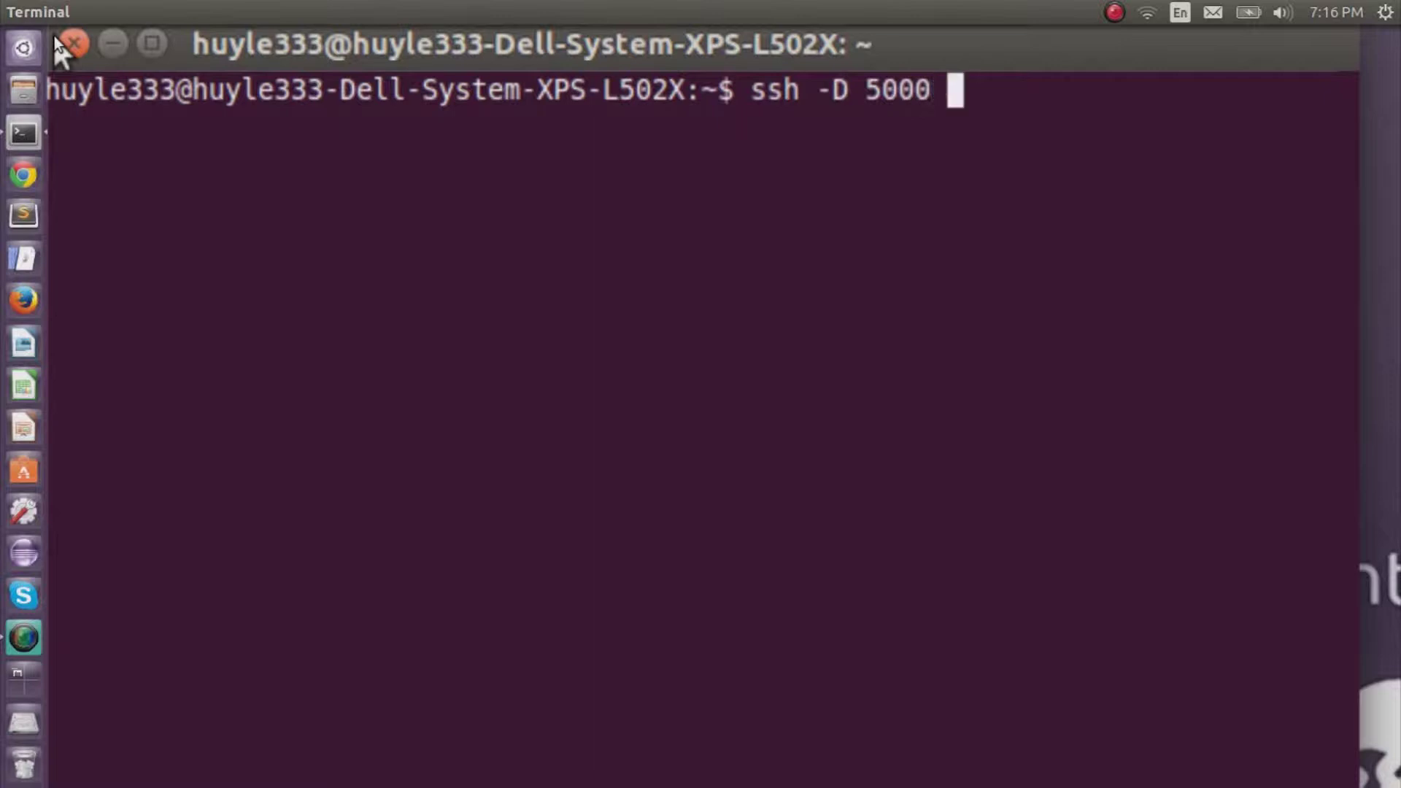
text(huyle333)
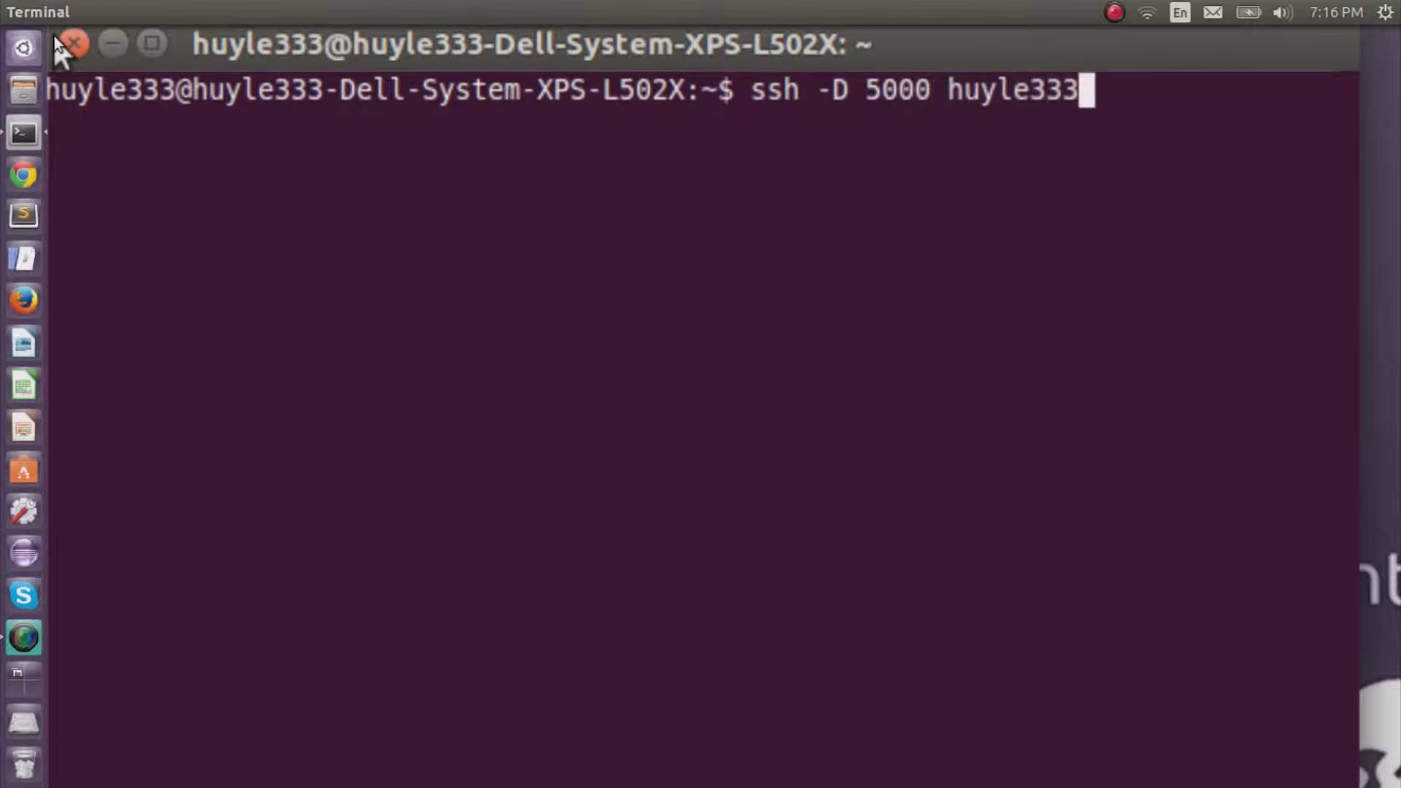
text(@140)
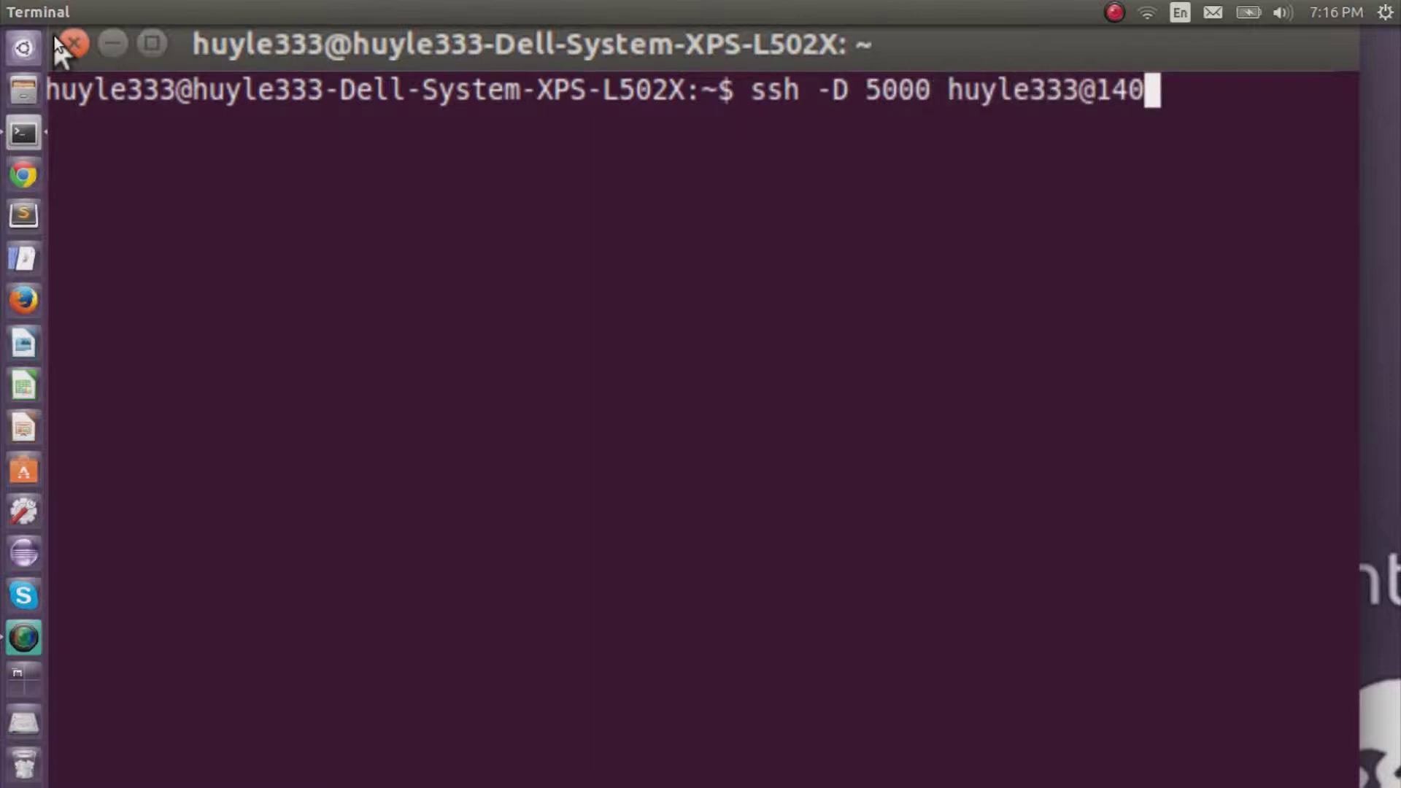
text(.247.)
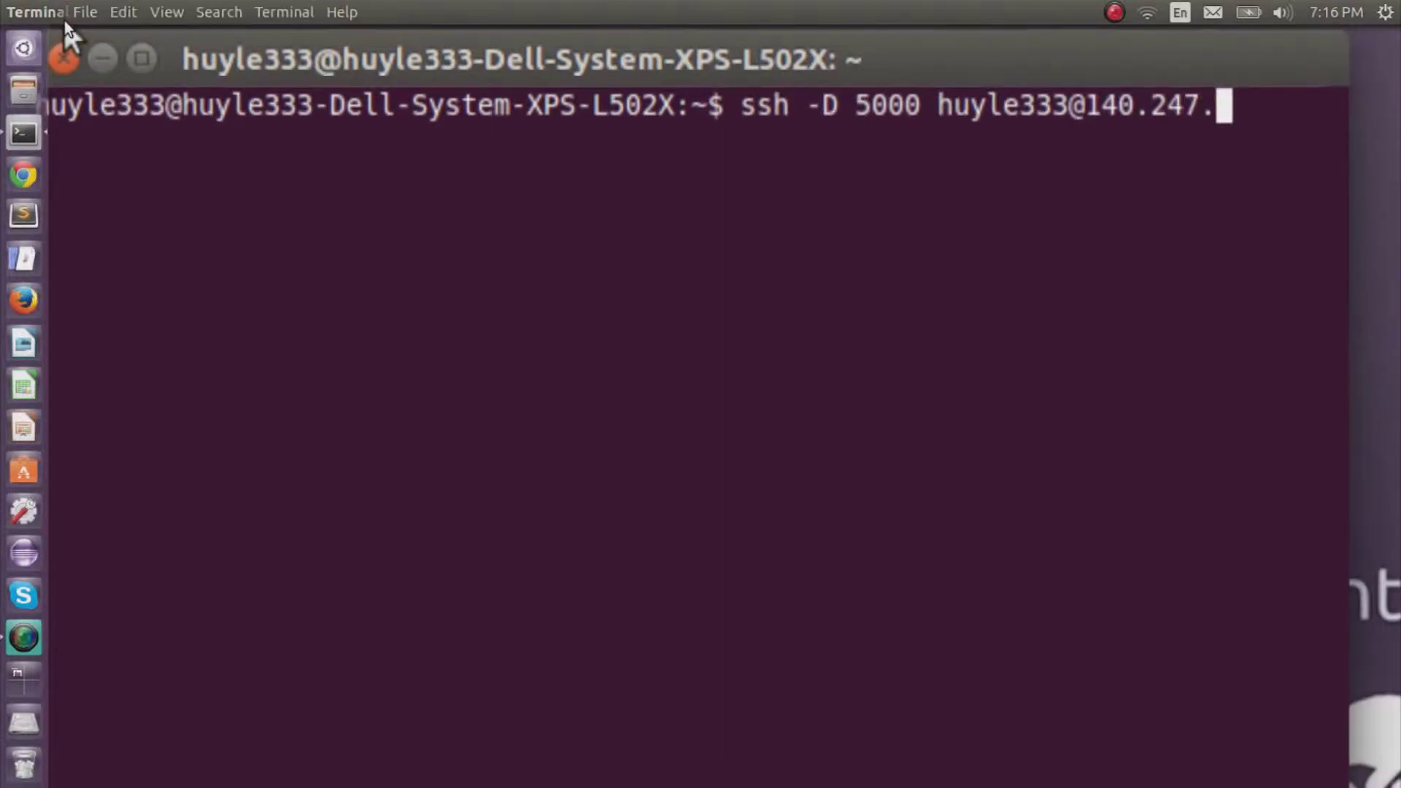
text(152.200)
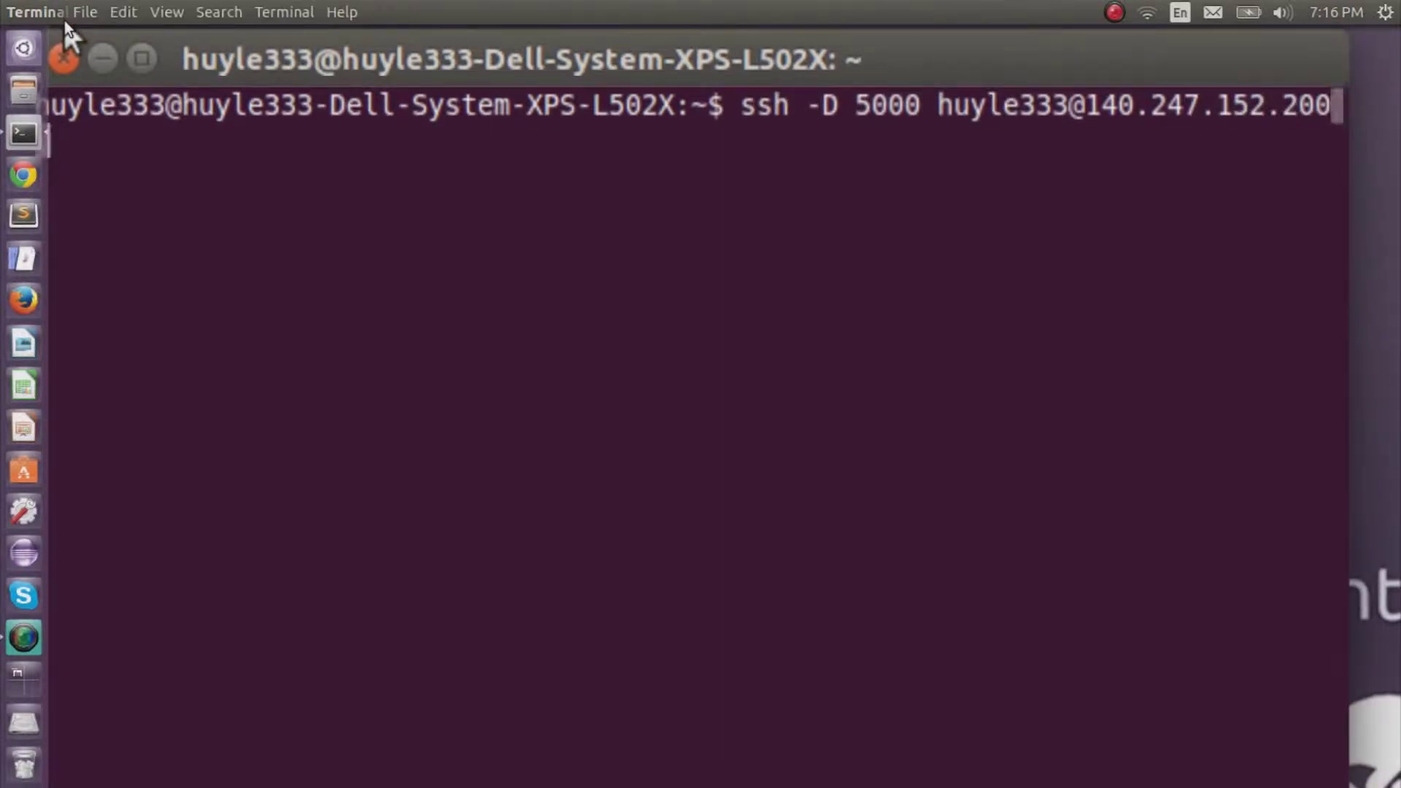
key(Return)
text(N)
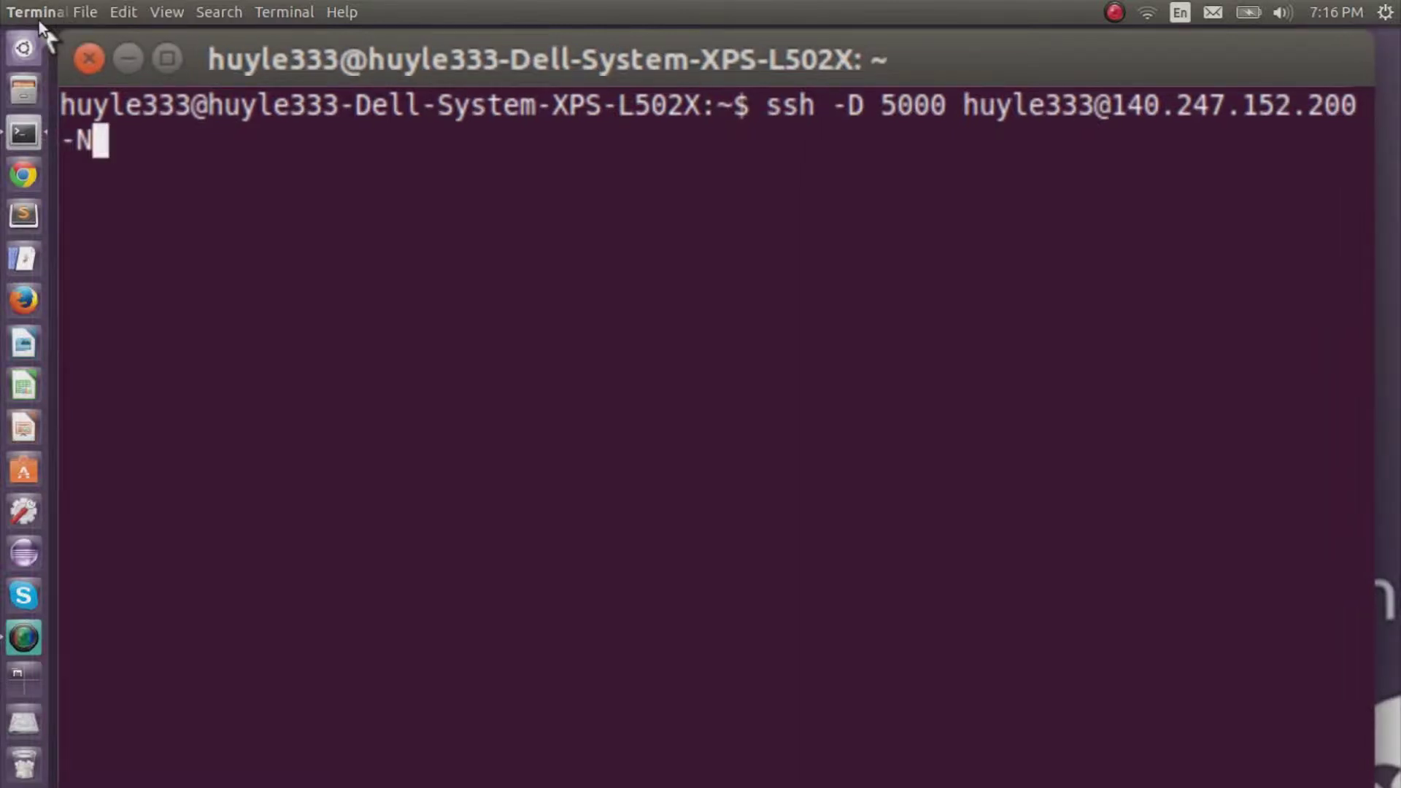
key(Return)
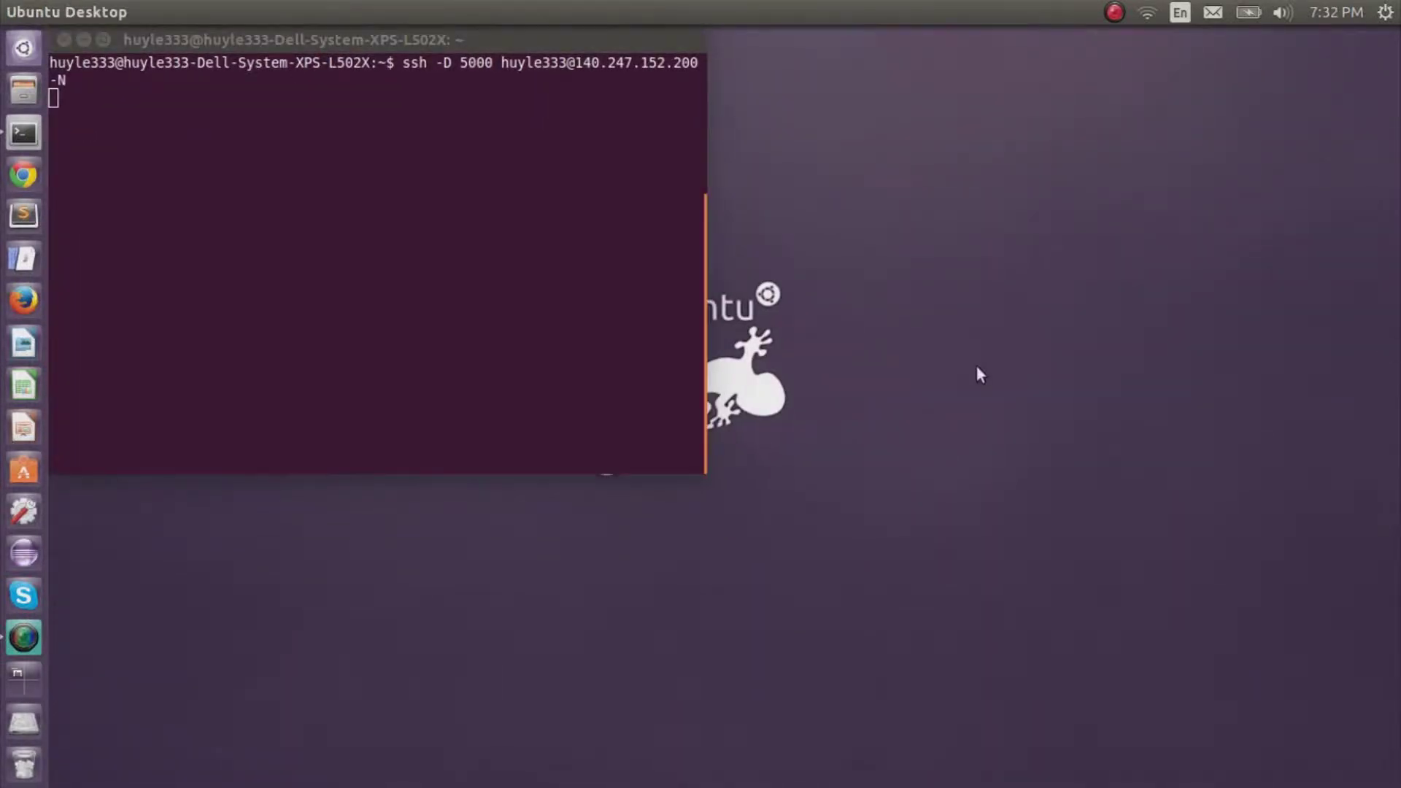
Open Chrome and go to 140.247.152.207.
click(11, 182)
scroll(475, 442, up, 4)
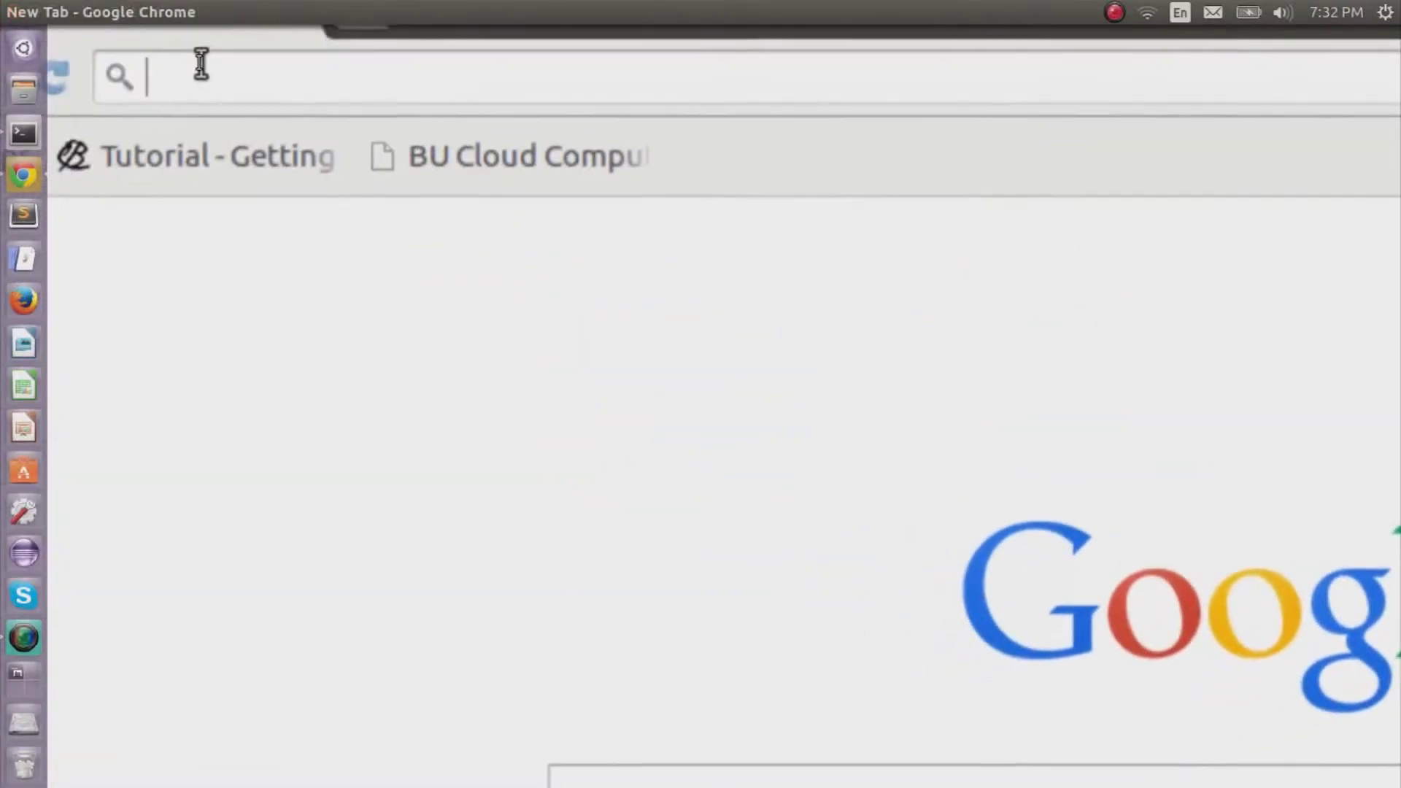
text(1)
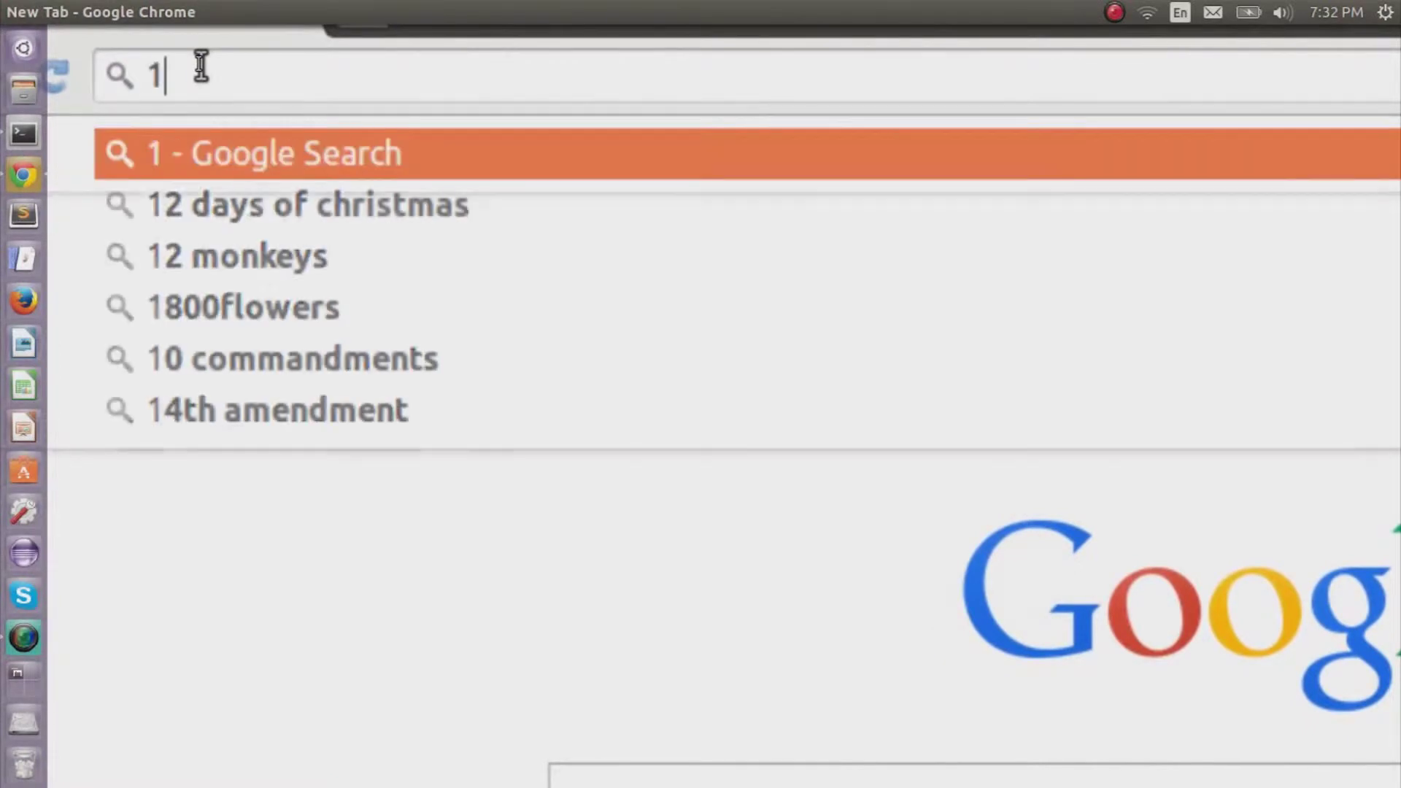
text(40.247.152.20)
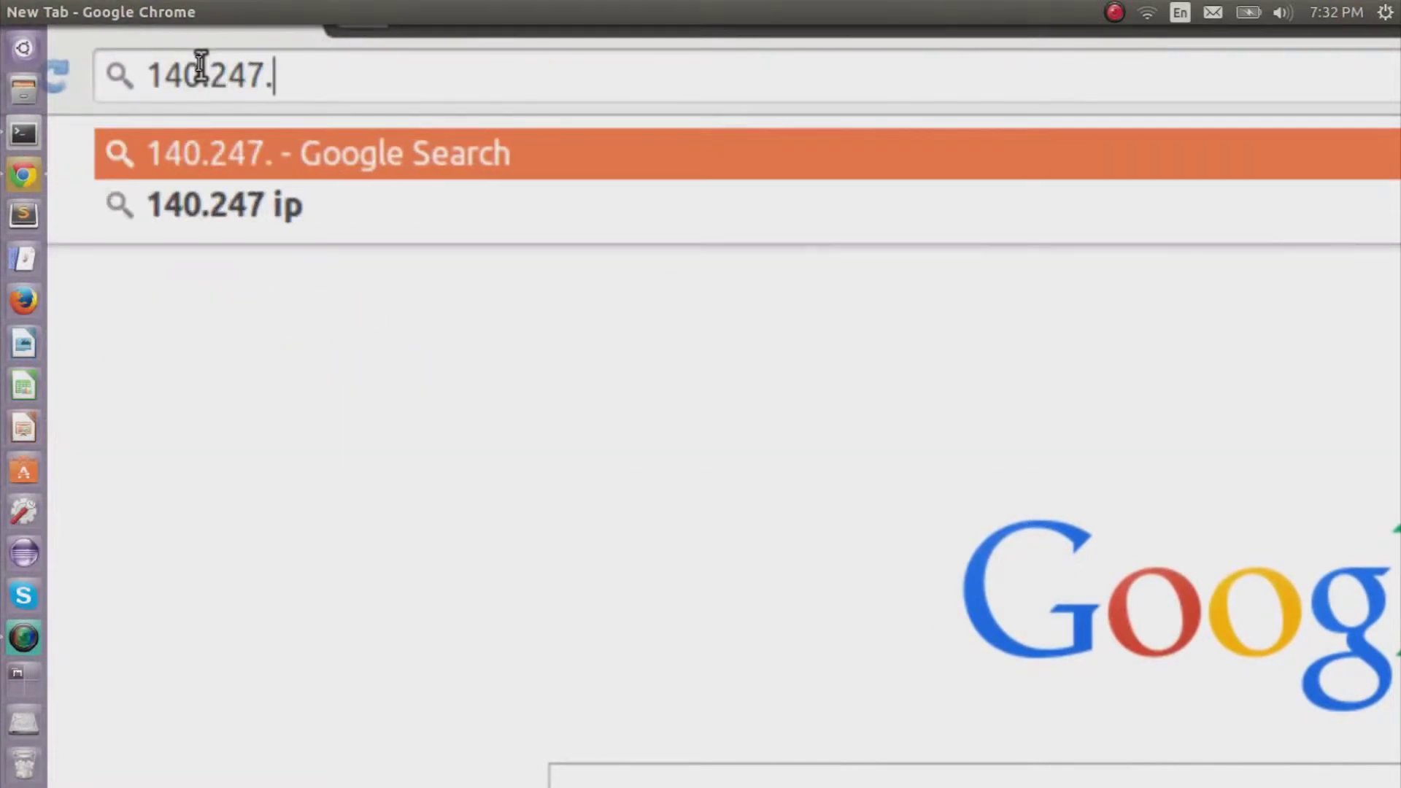
text(7)
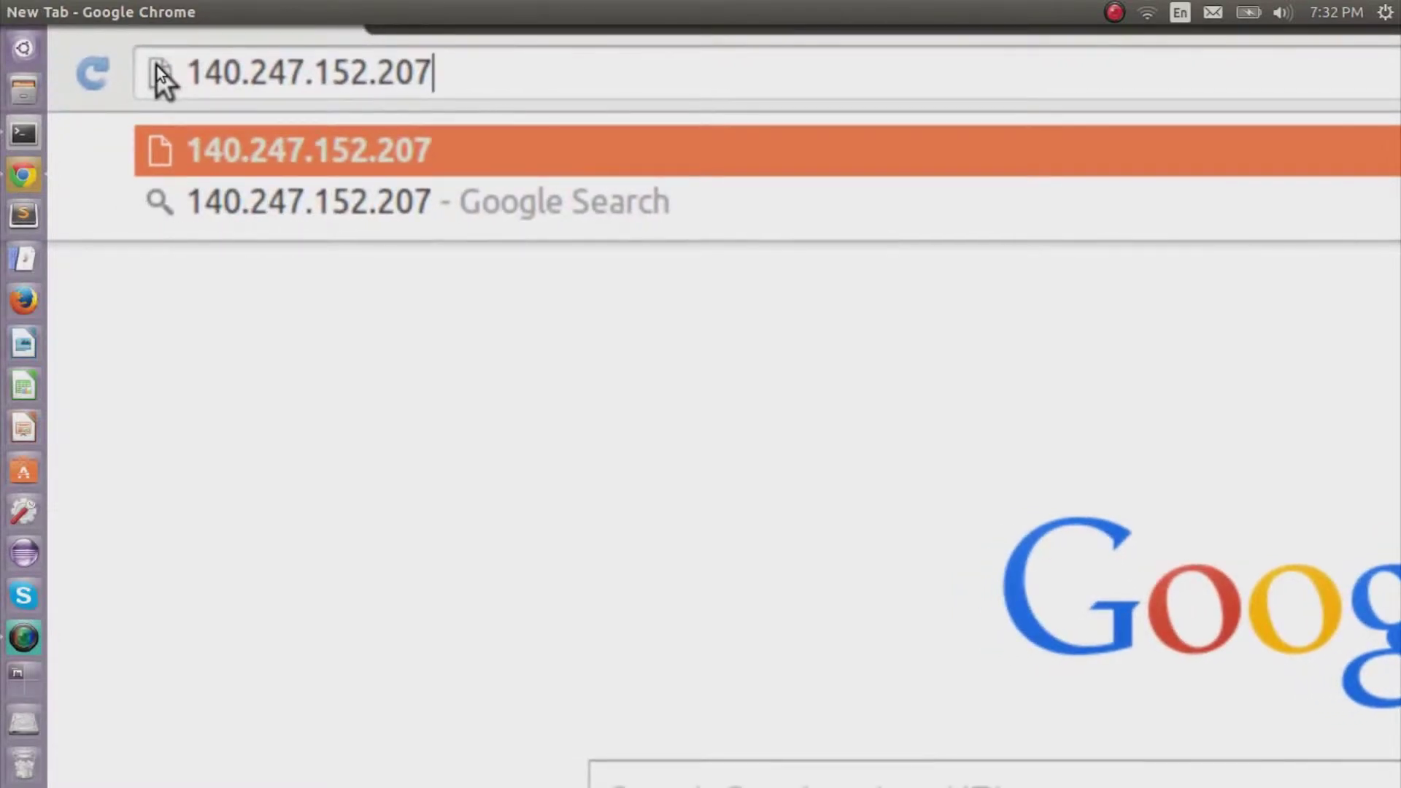
key(Return)
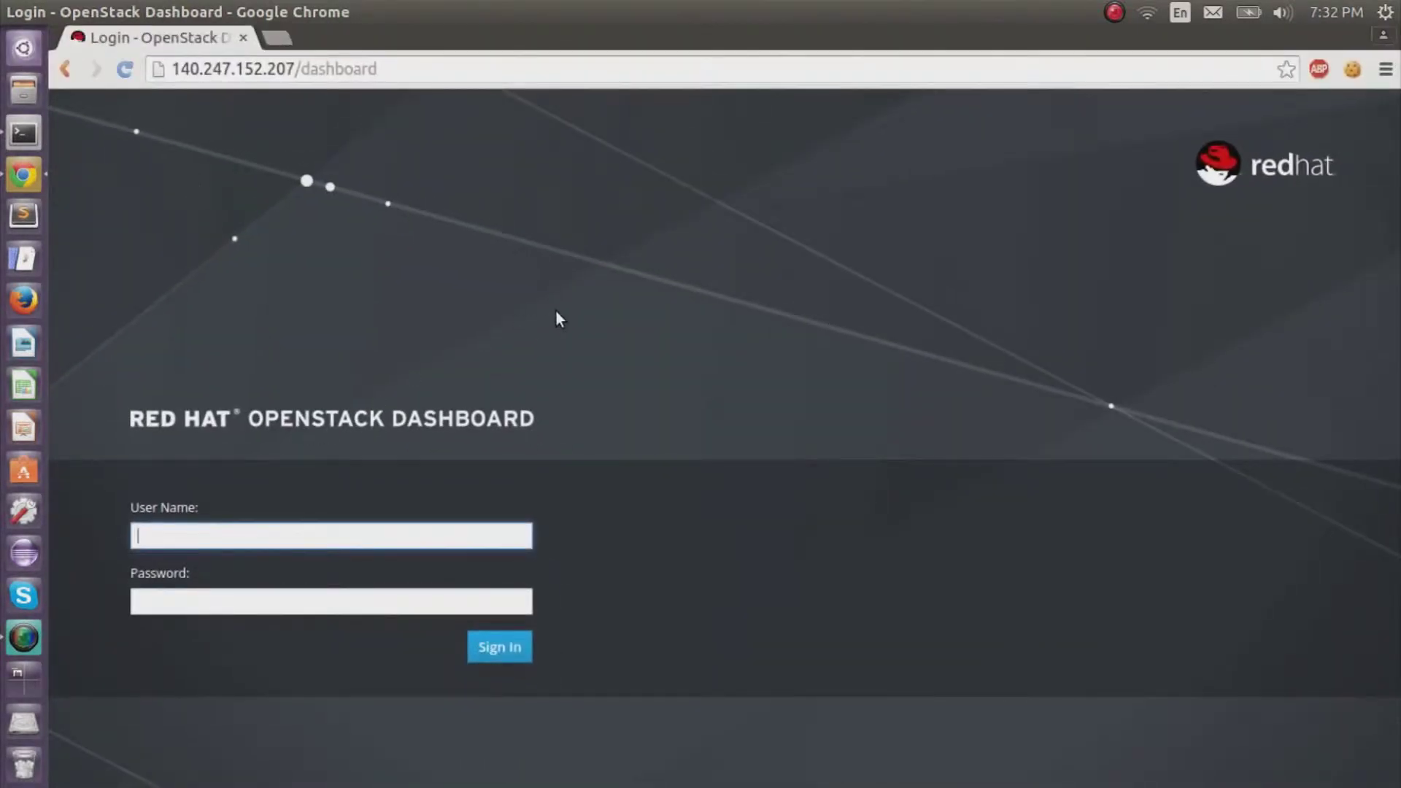
Log in, decline saving the password, and open the default security group's rules under Access & Security.
text(huyle)
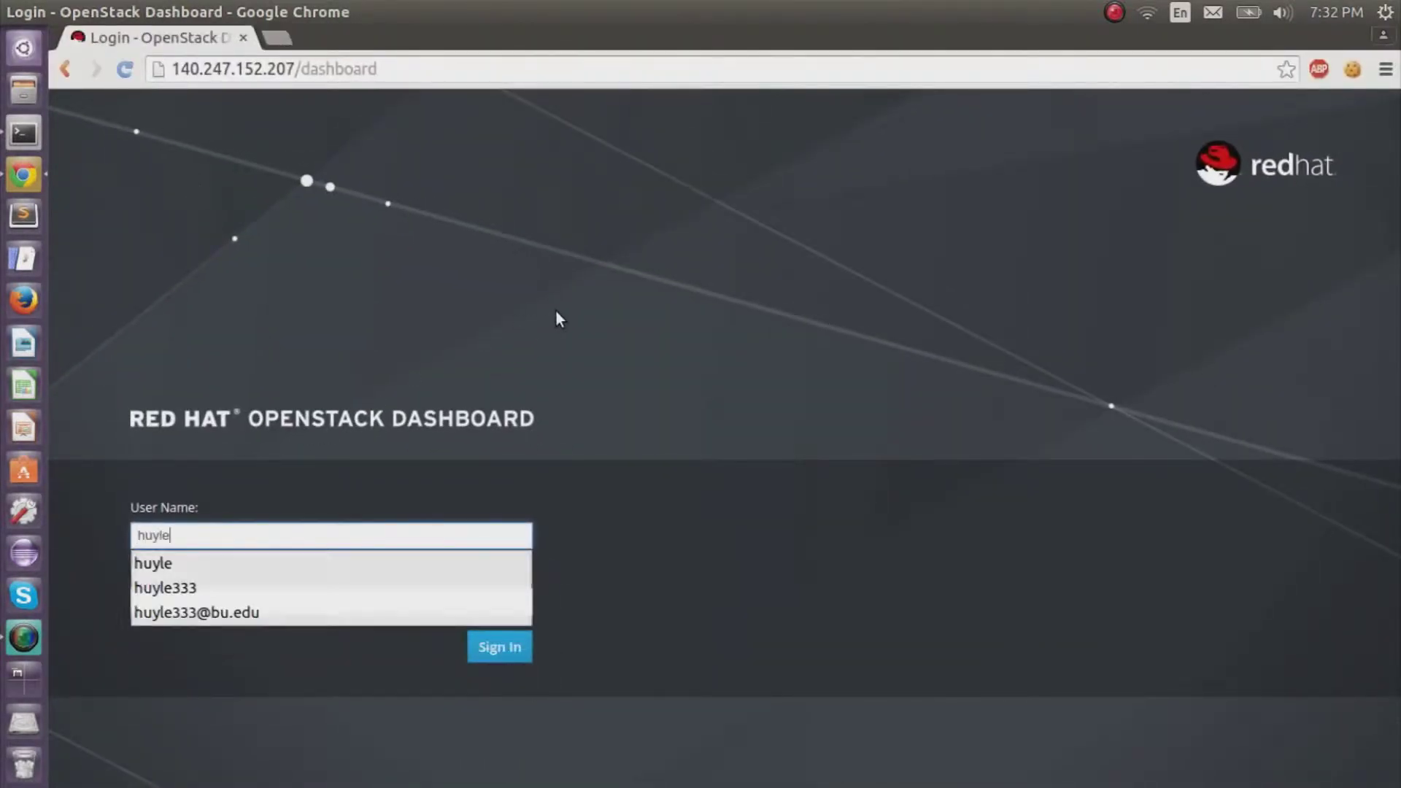
key(Tab)
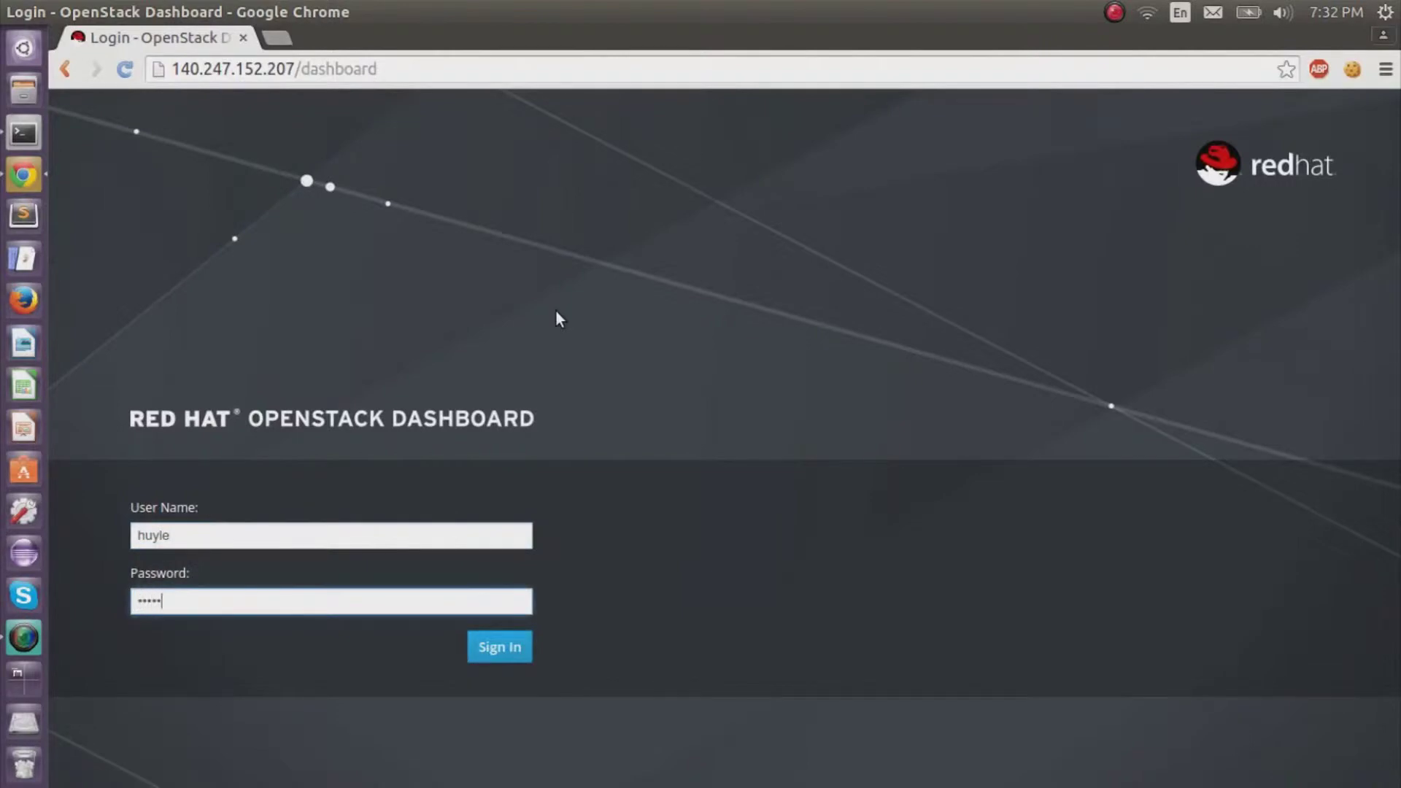
key(Return)
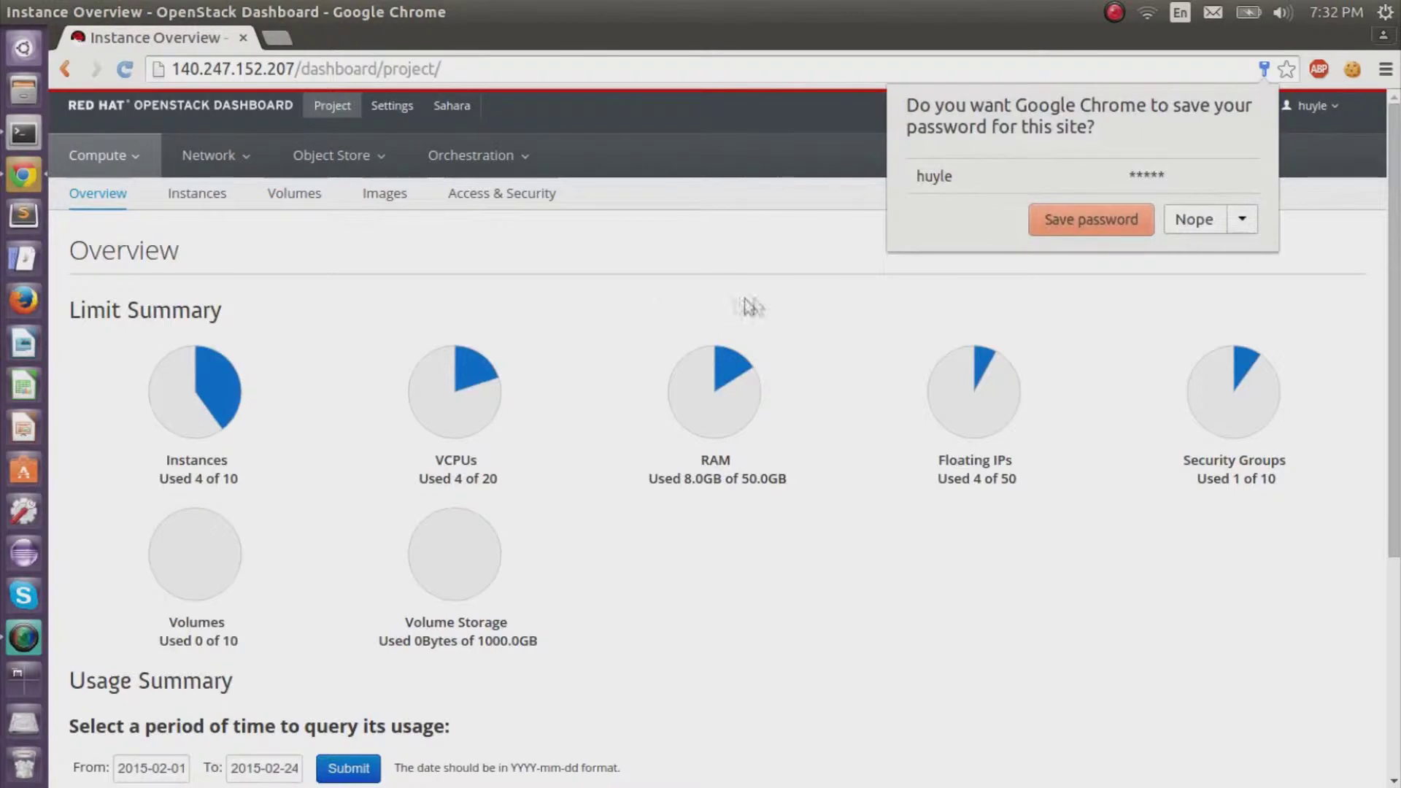
click(1189, 219)
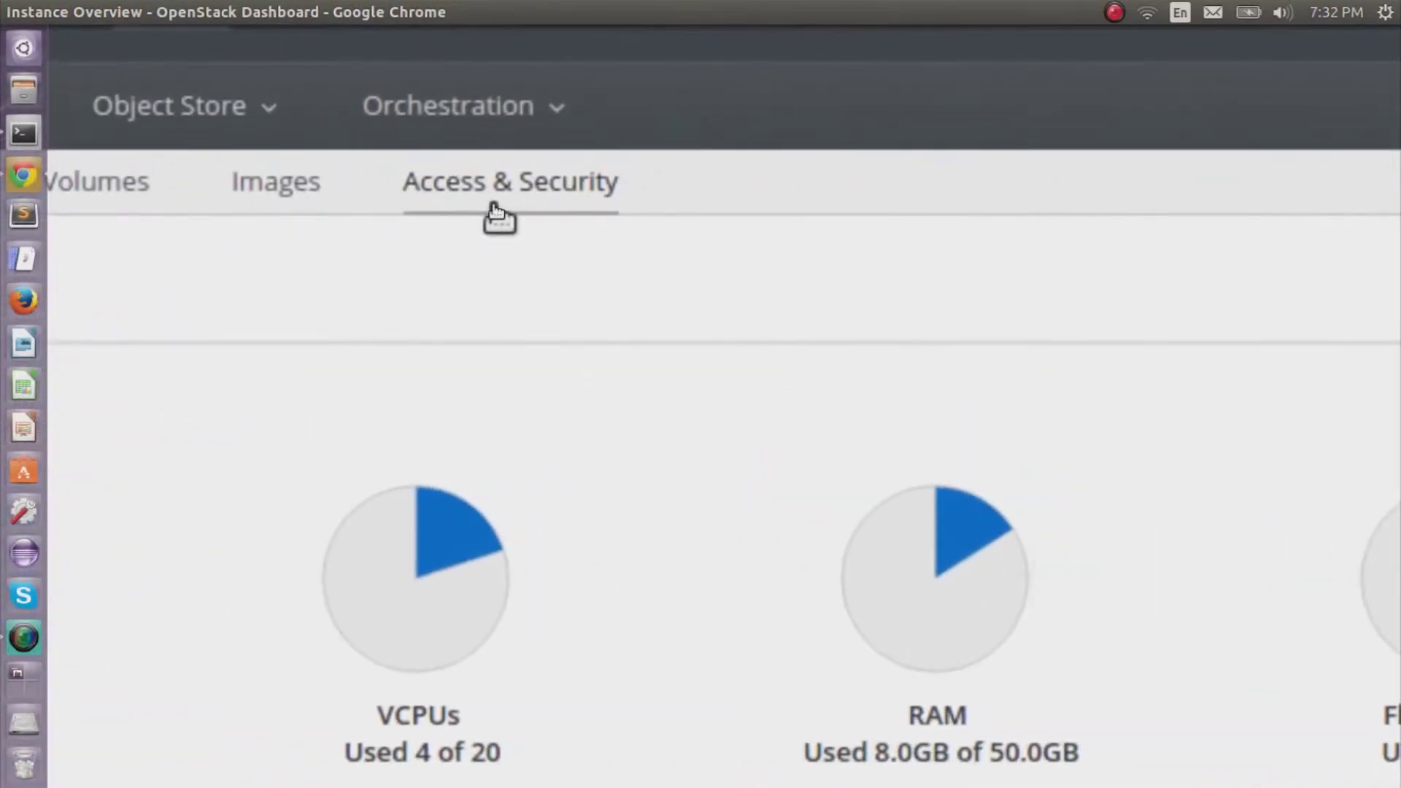
click(490, 207)
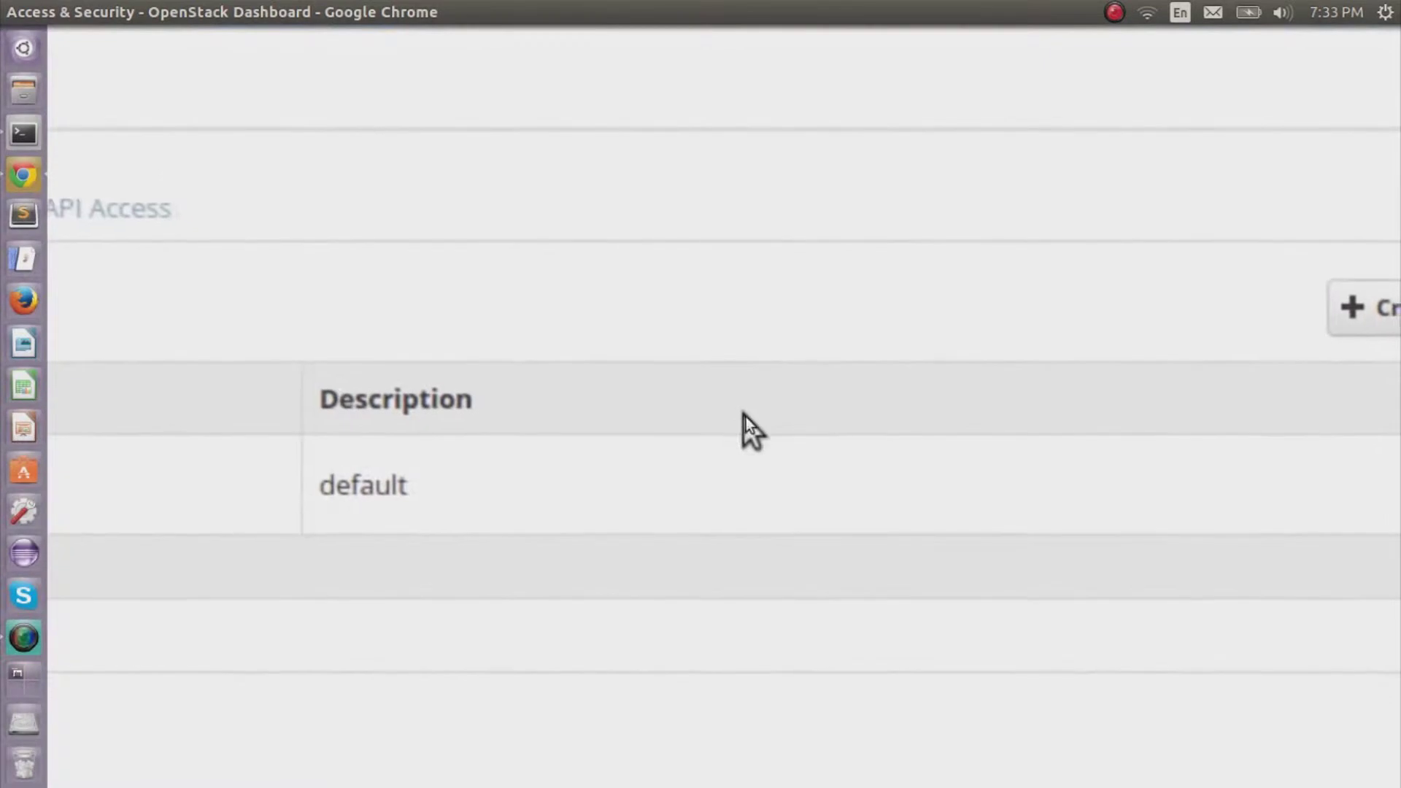
click(1163, 458)
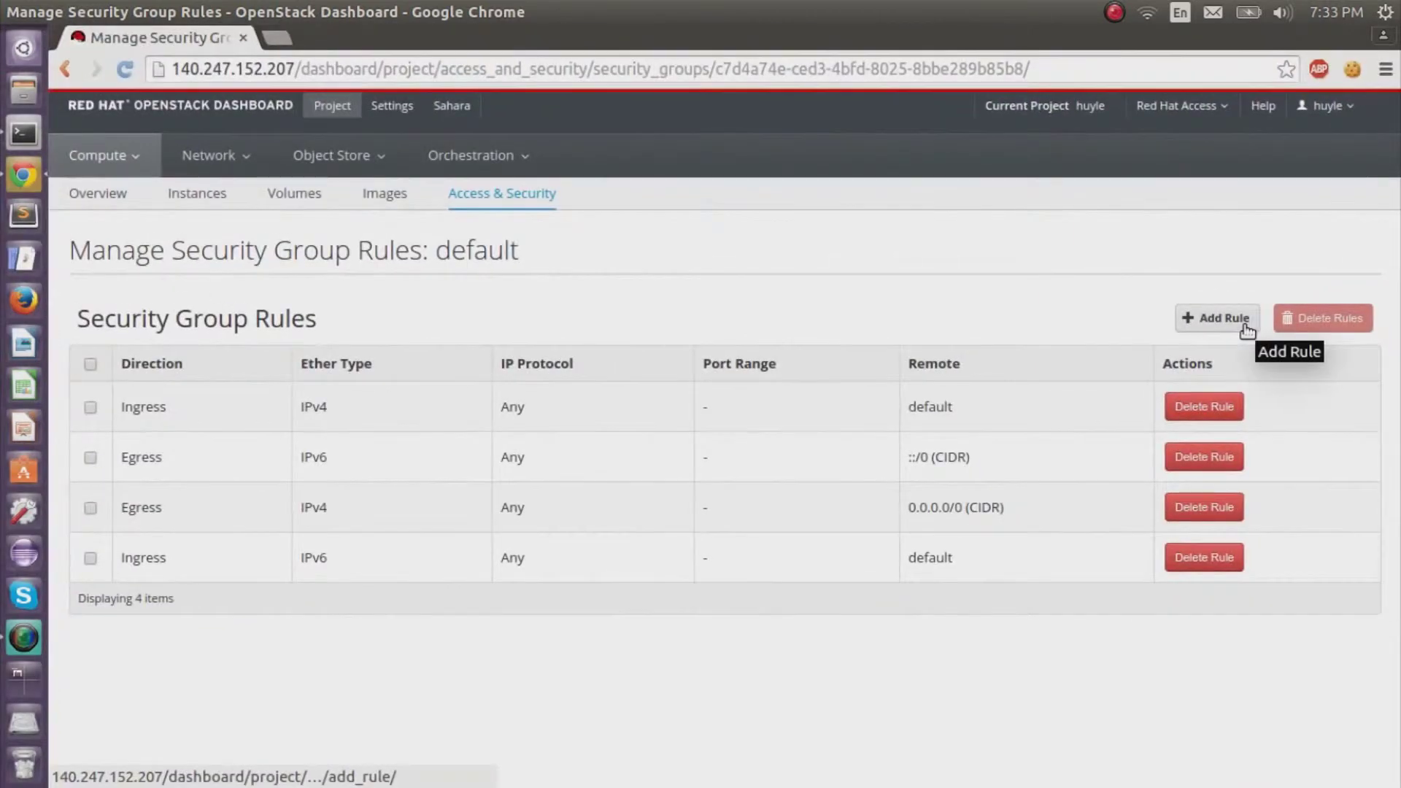
Add a Custom TCP Ingress rule for port 22 from CIDR 0.0.0.0/0.
click(1247, 331)
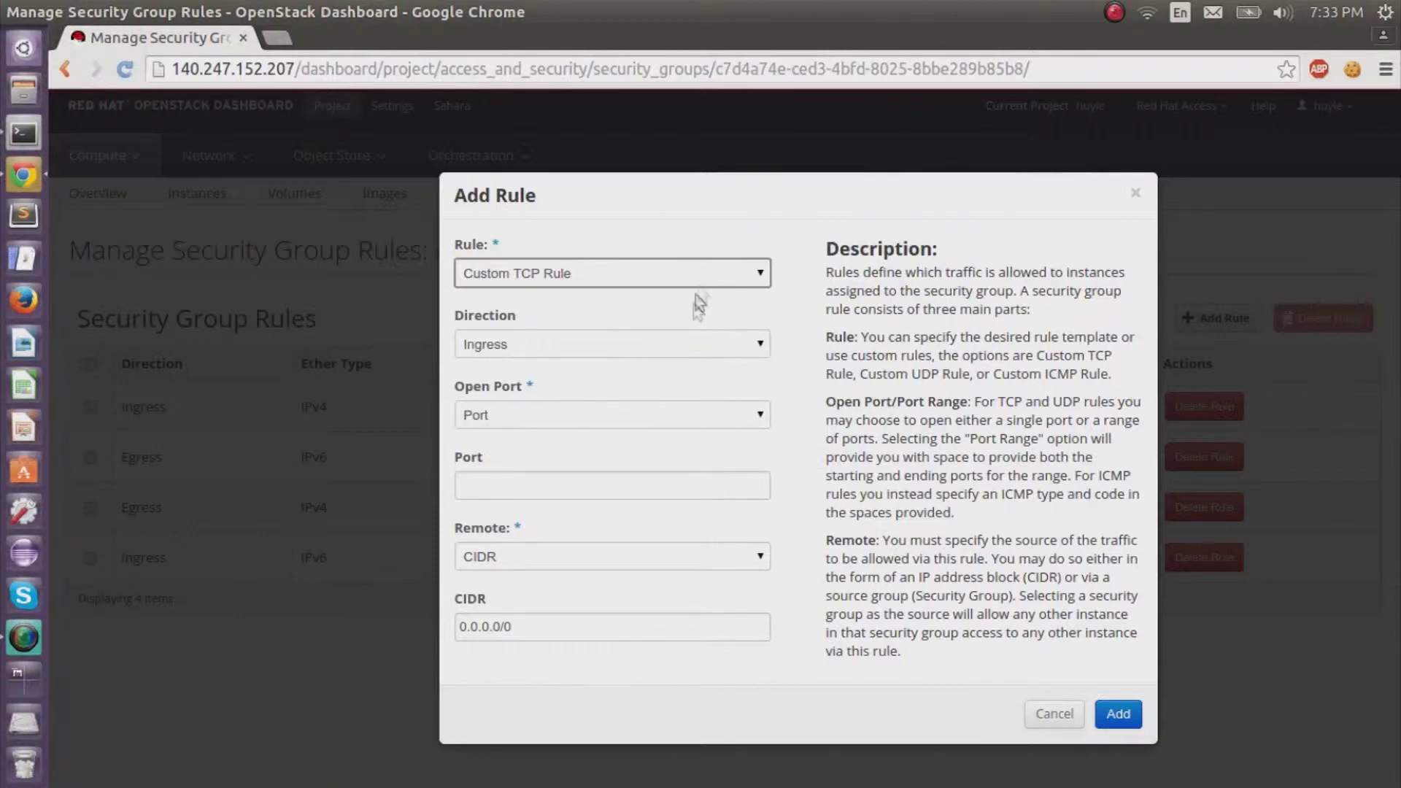
click(596, 490)
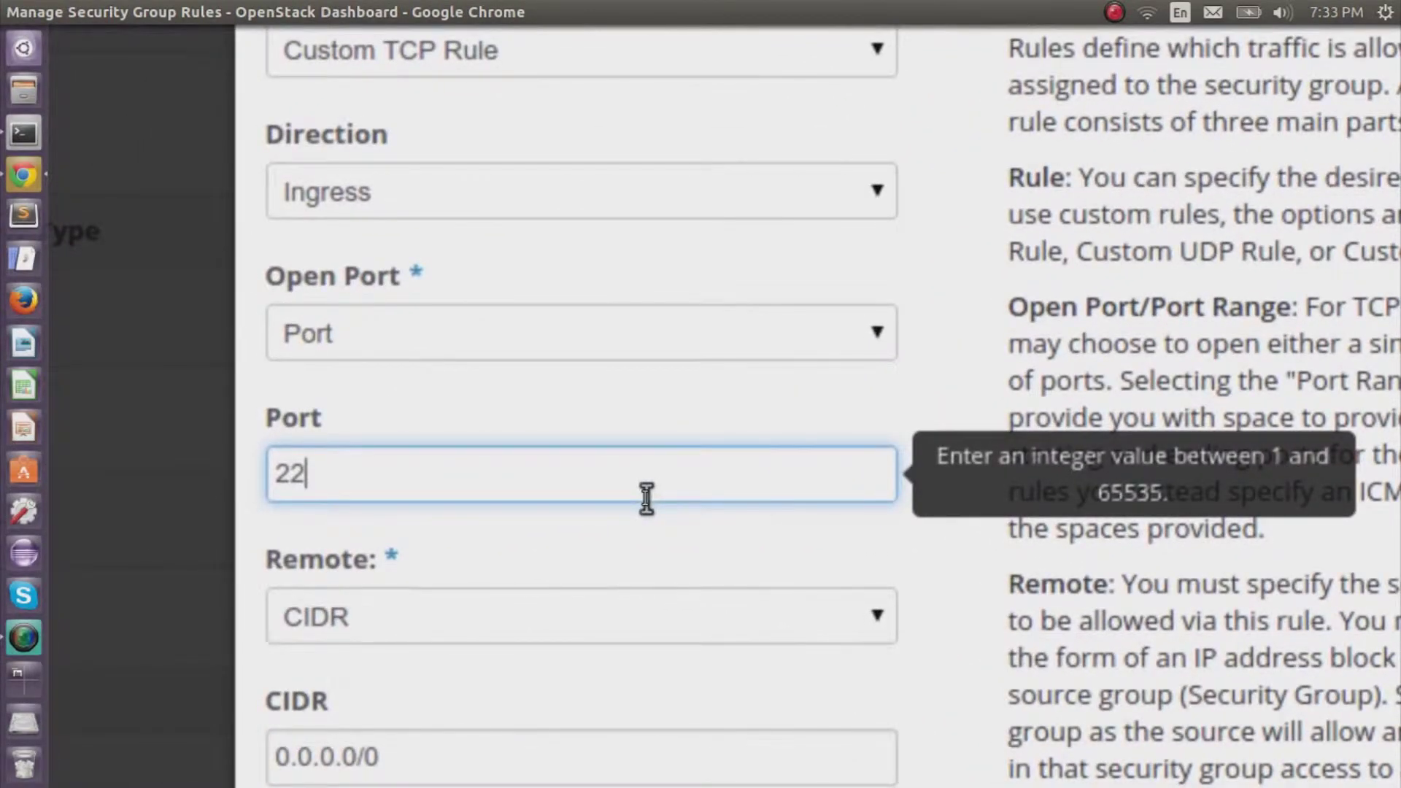
scroll(649, 452, up, 1)
scroll(647, 501, down, 3)
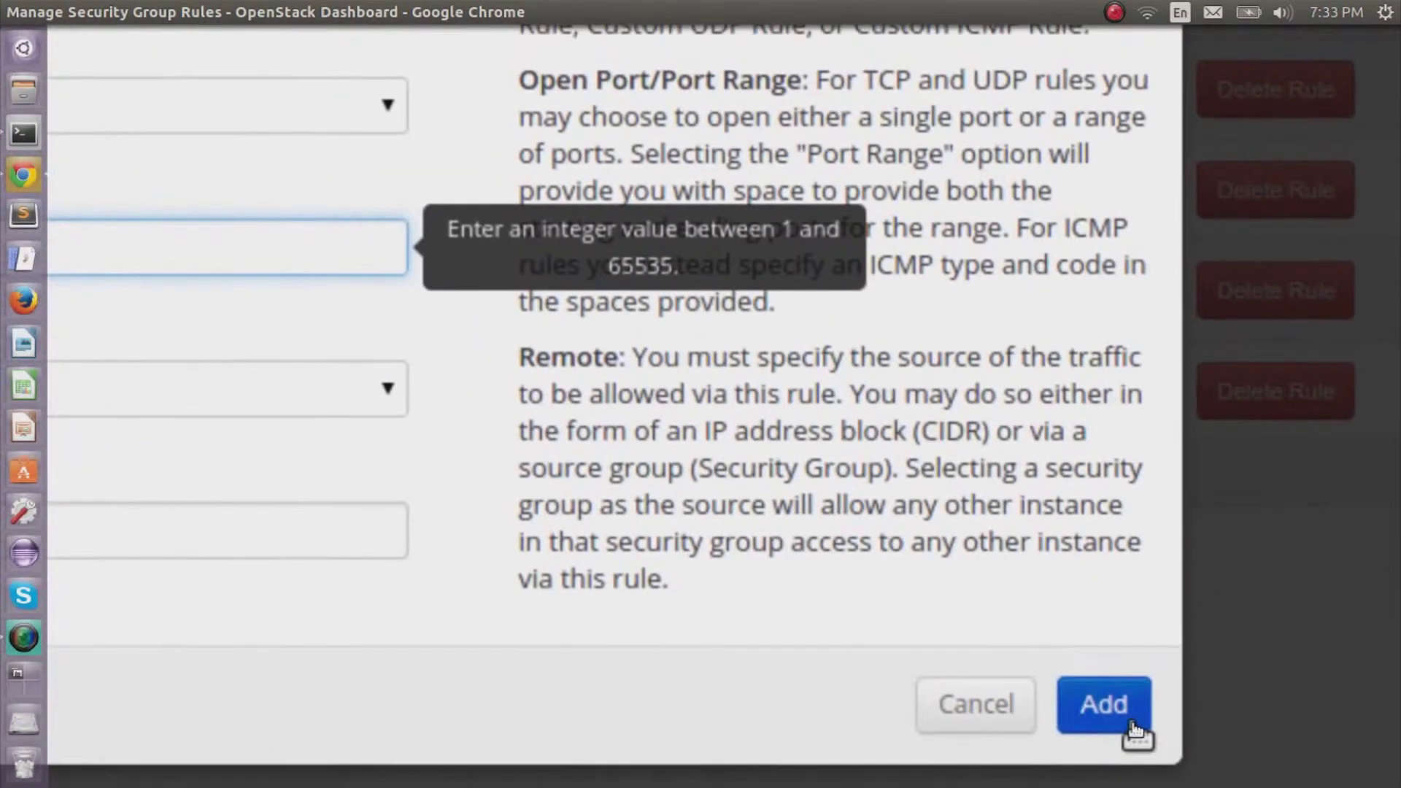
click(1133, 726)
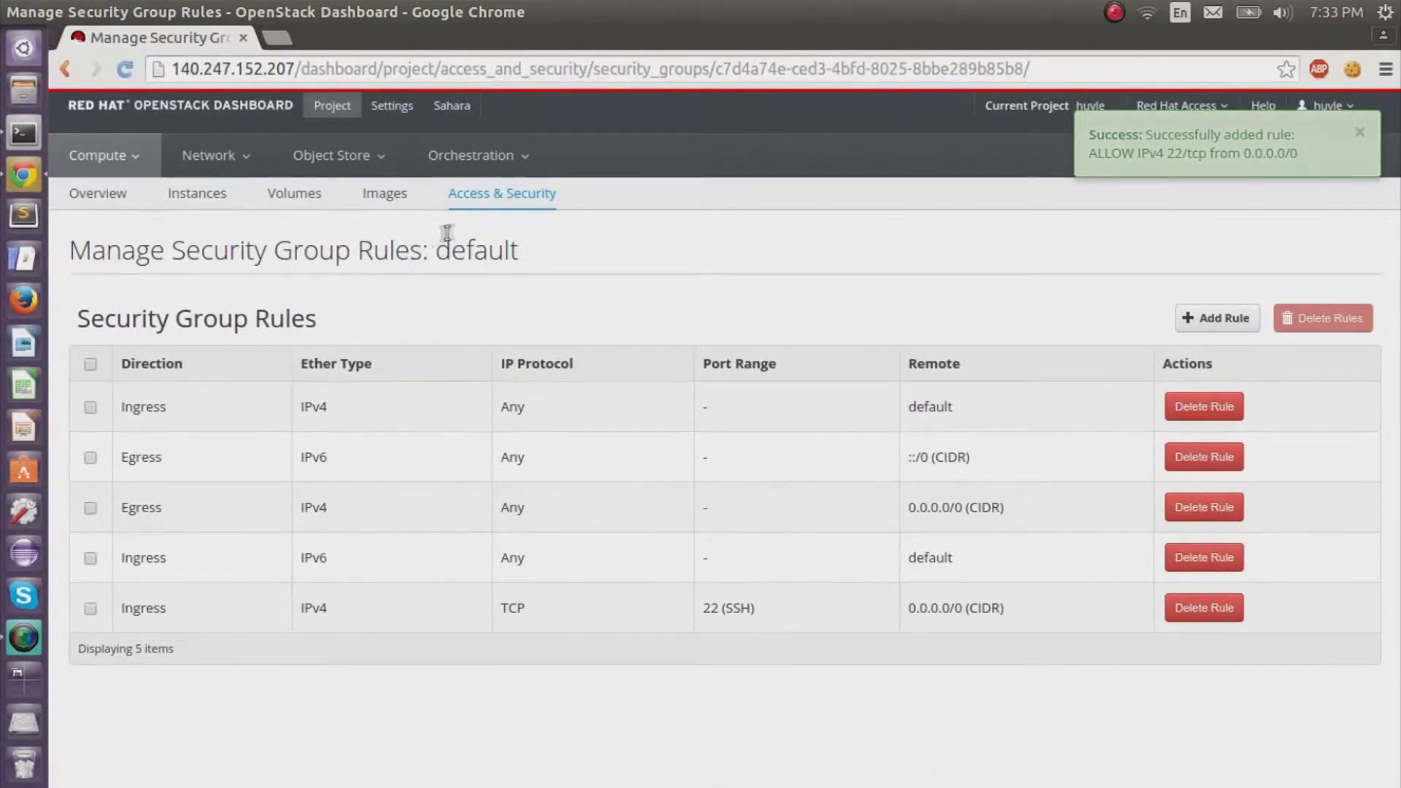
On the Key Pairs tab, create a new key pair named with the user's prefix.
click(503, 198)
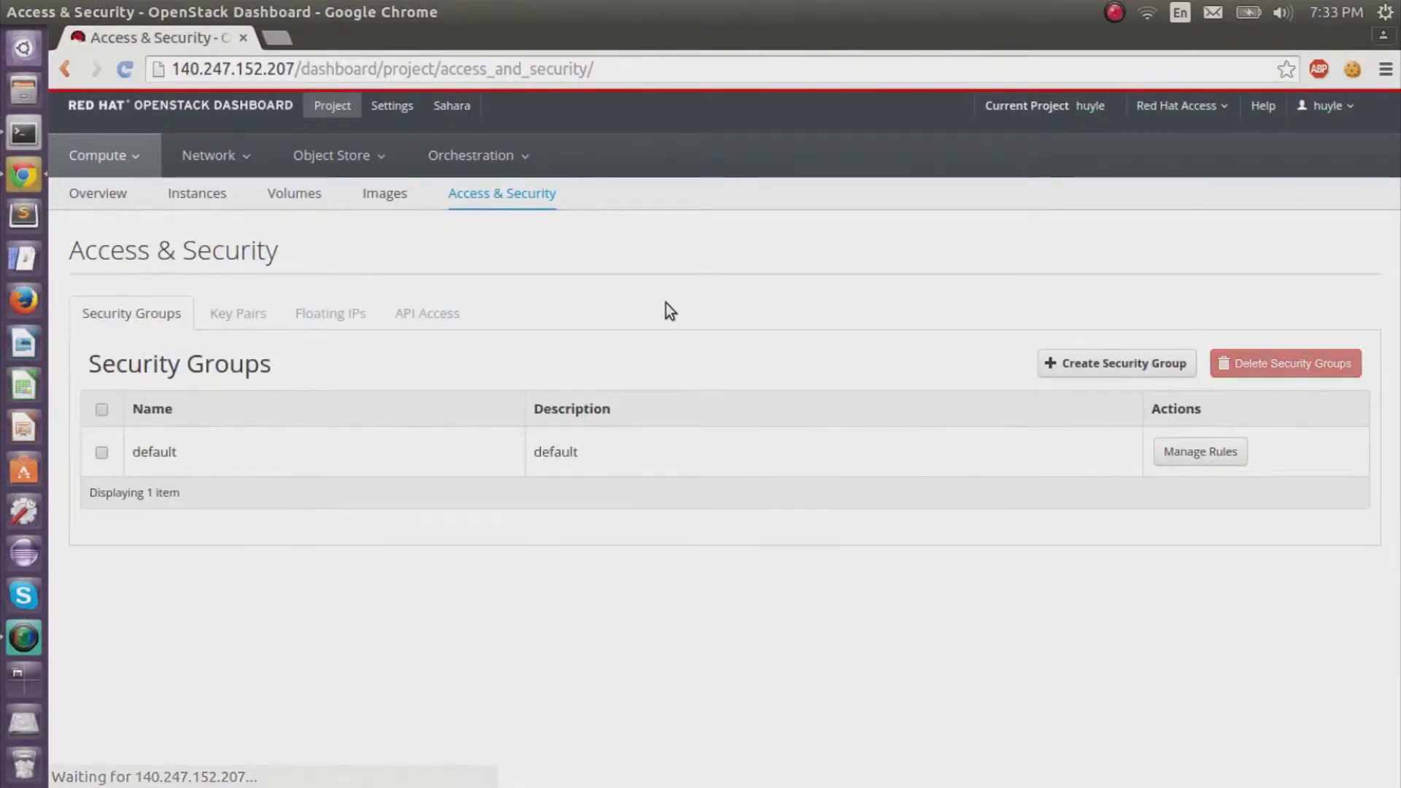
click(236, 326)
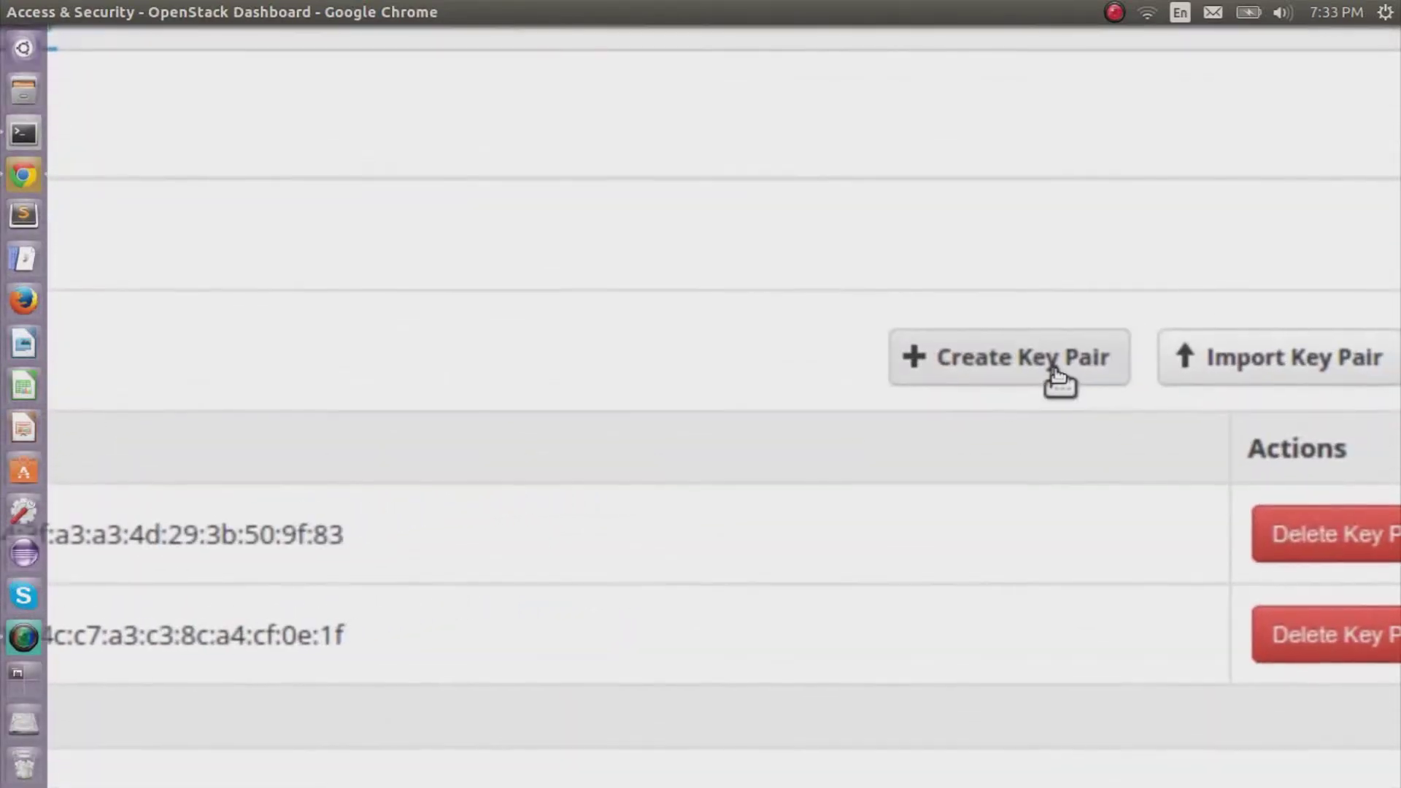
click(1055, 369)
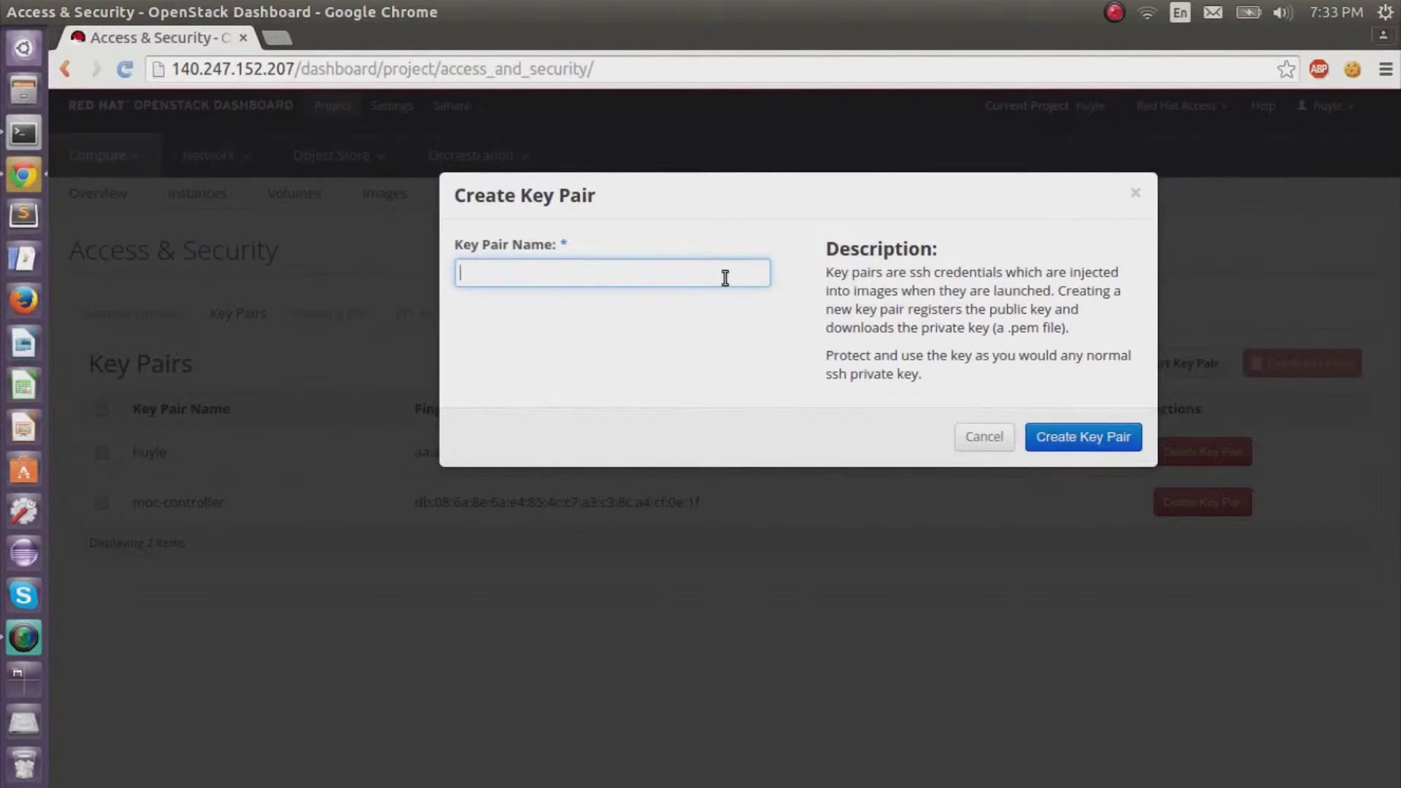
text(huyle-)
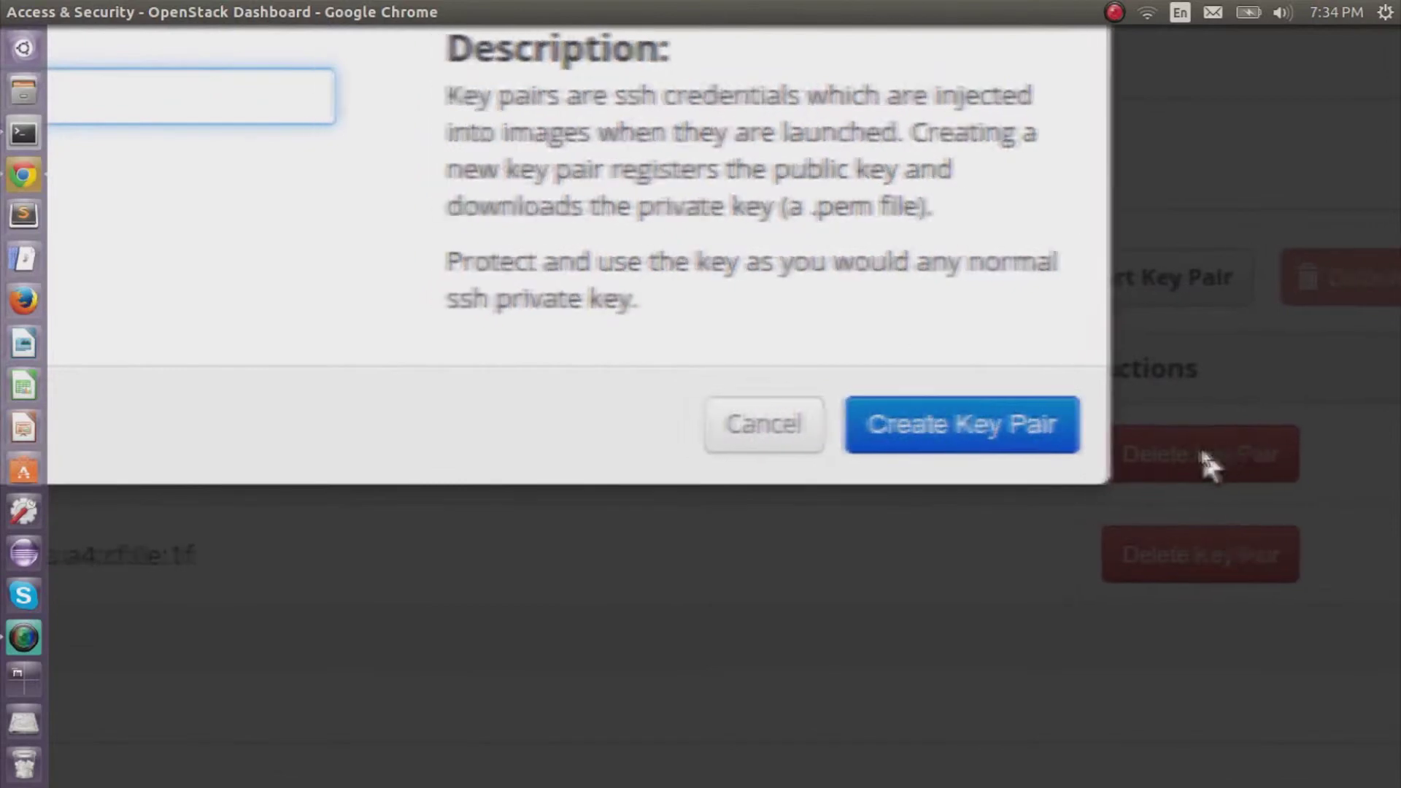
click(1120, 447)
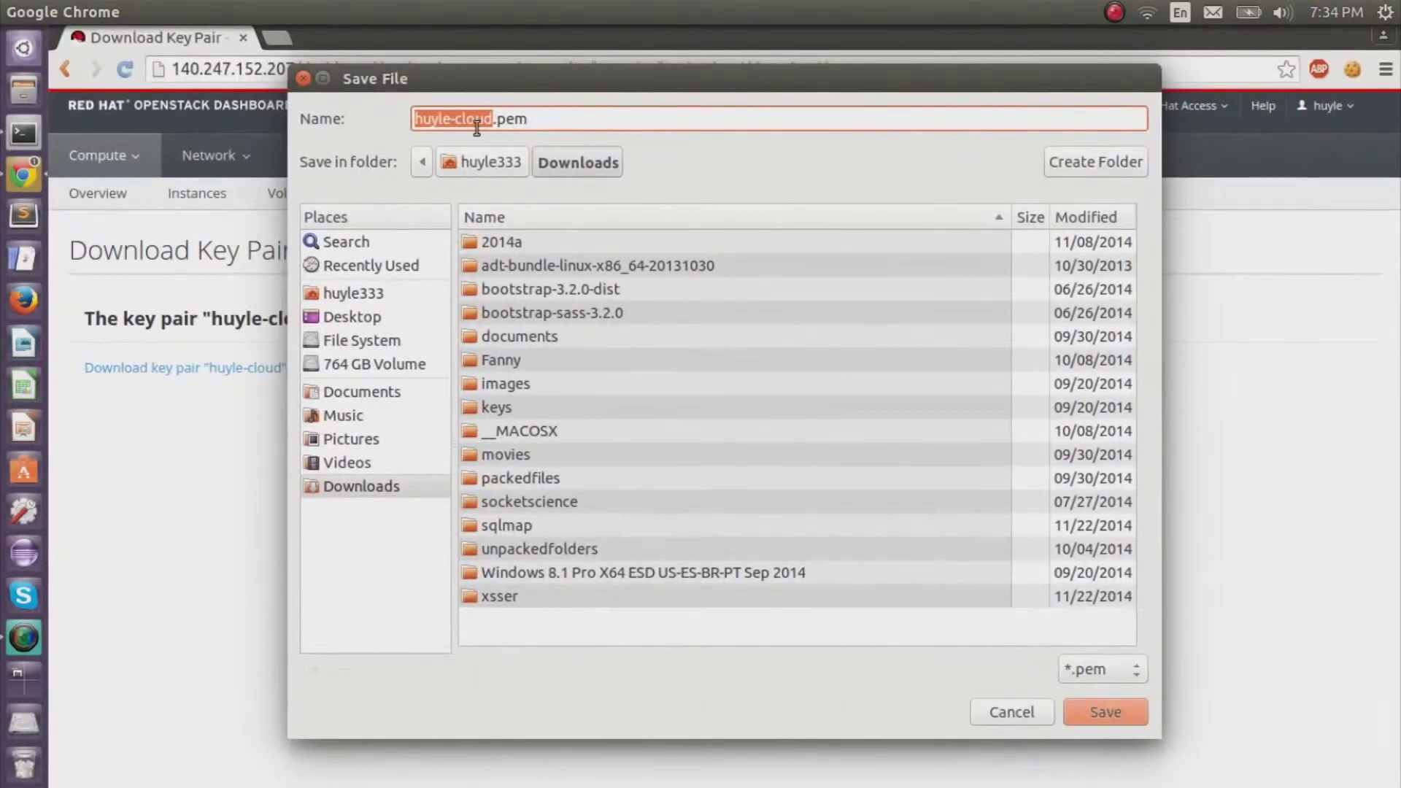
Save the downloaded private key .pem file to the Desktop.
click(387, 316)
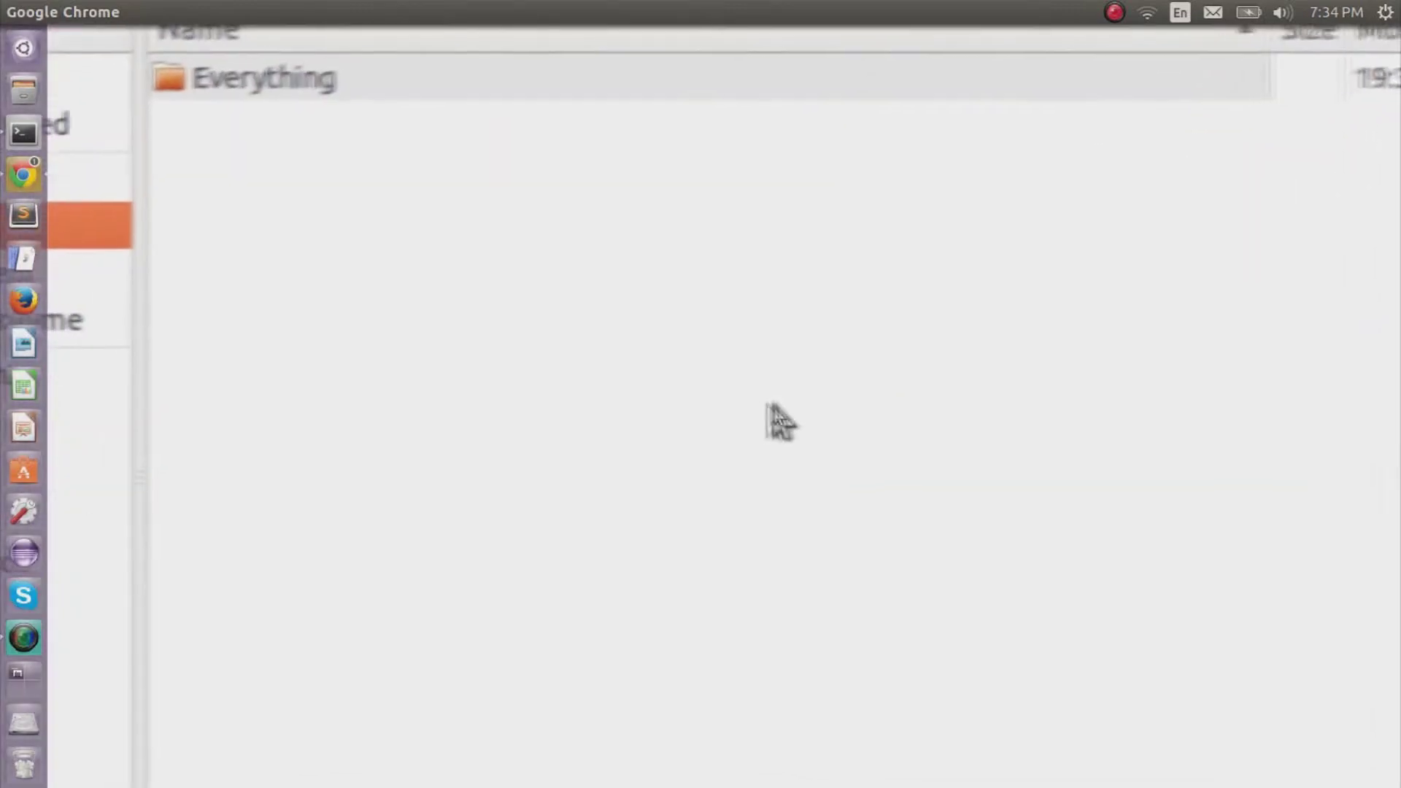
click(1125, 718)
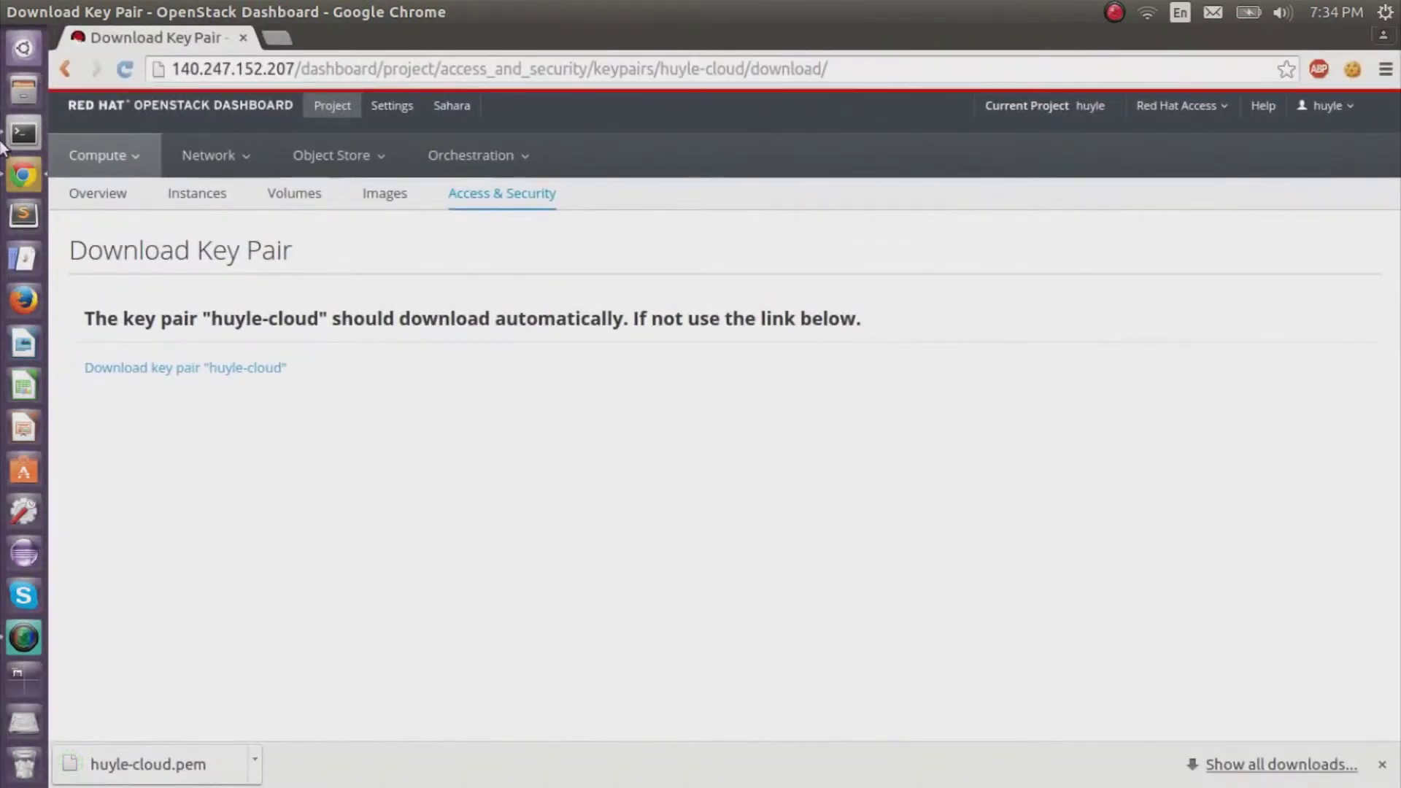
click(19, 137)
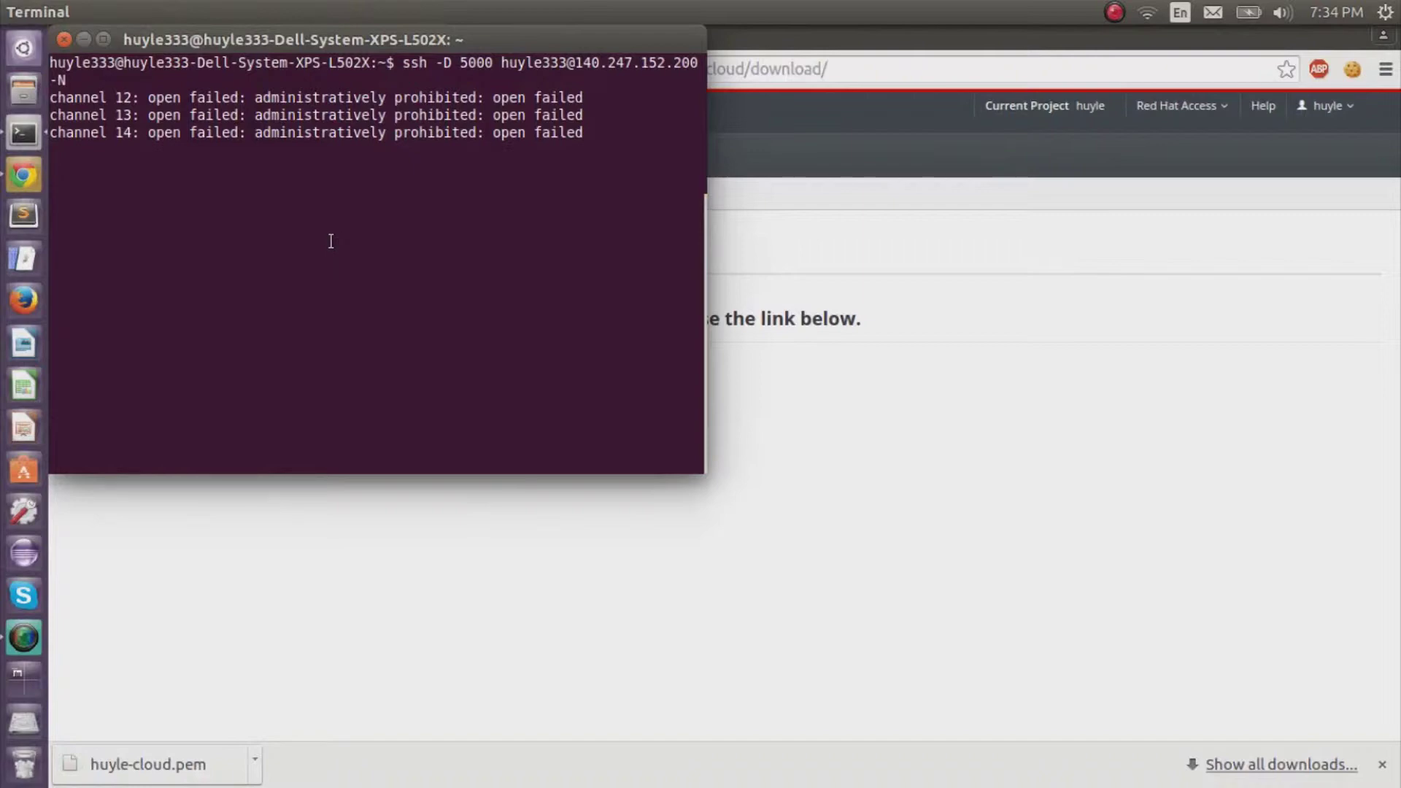
In a new terminal tab, cd into Desktop and list its files.
key(ctrl+shift+t)
text(cd Desktop)
key(Return)
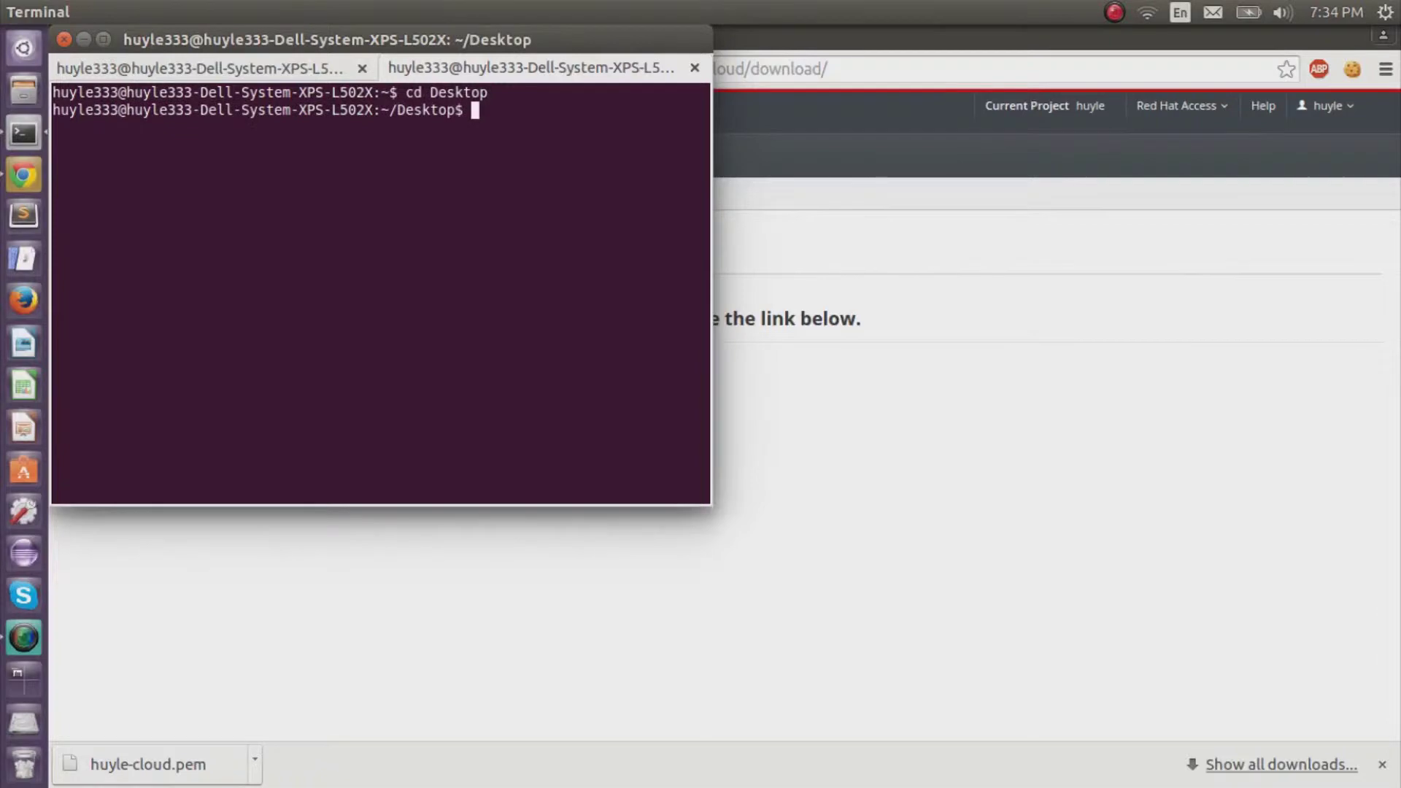
text(l)
text(s)
key(Return)
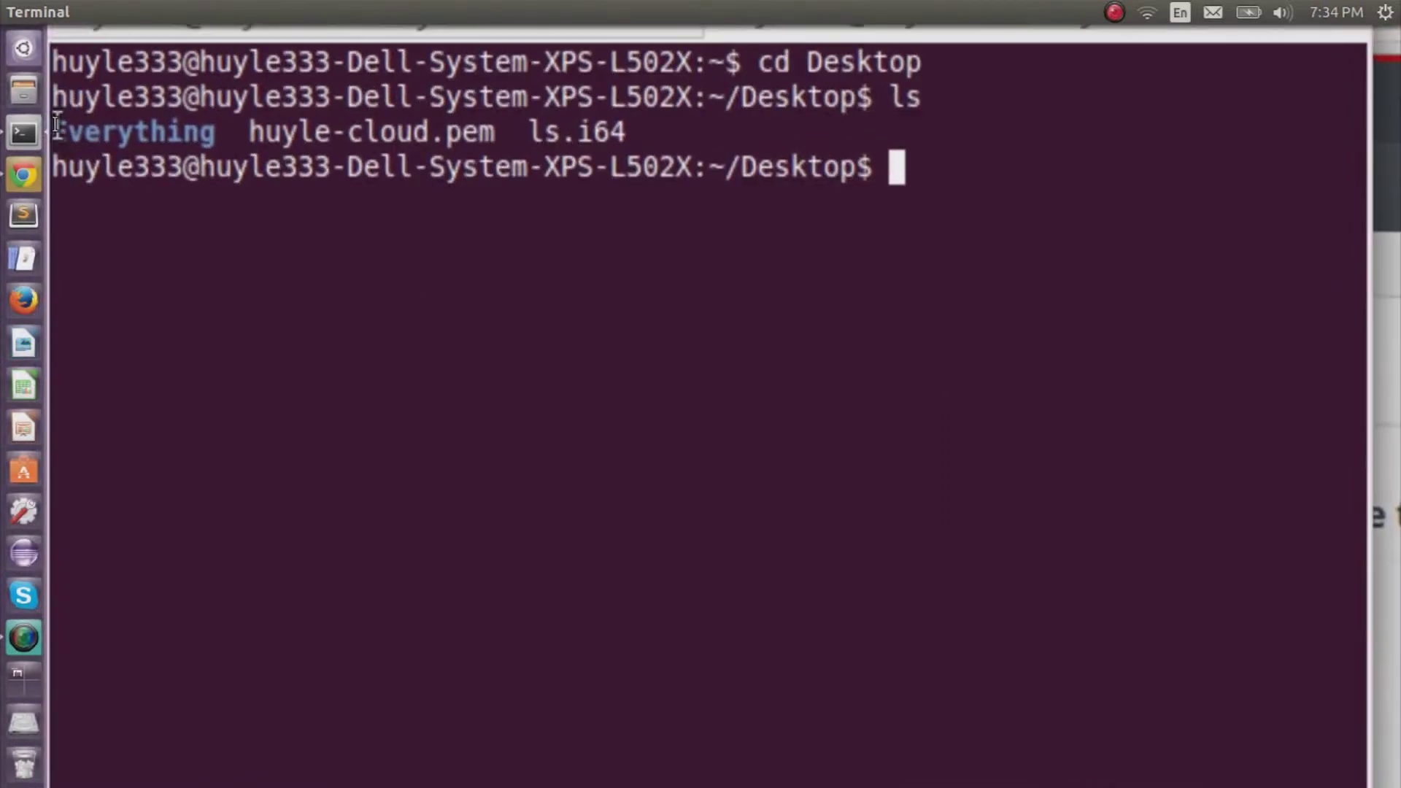
Move the .pem key file from the Desktop into ~/.ssh.
key(ctrl+shift+t)
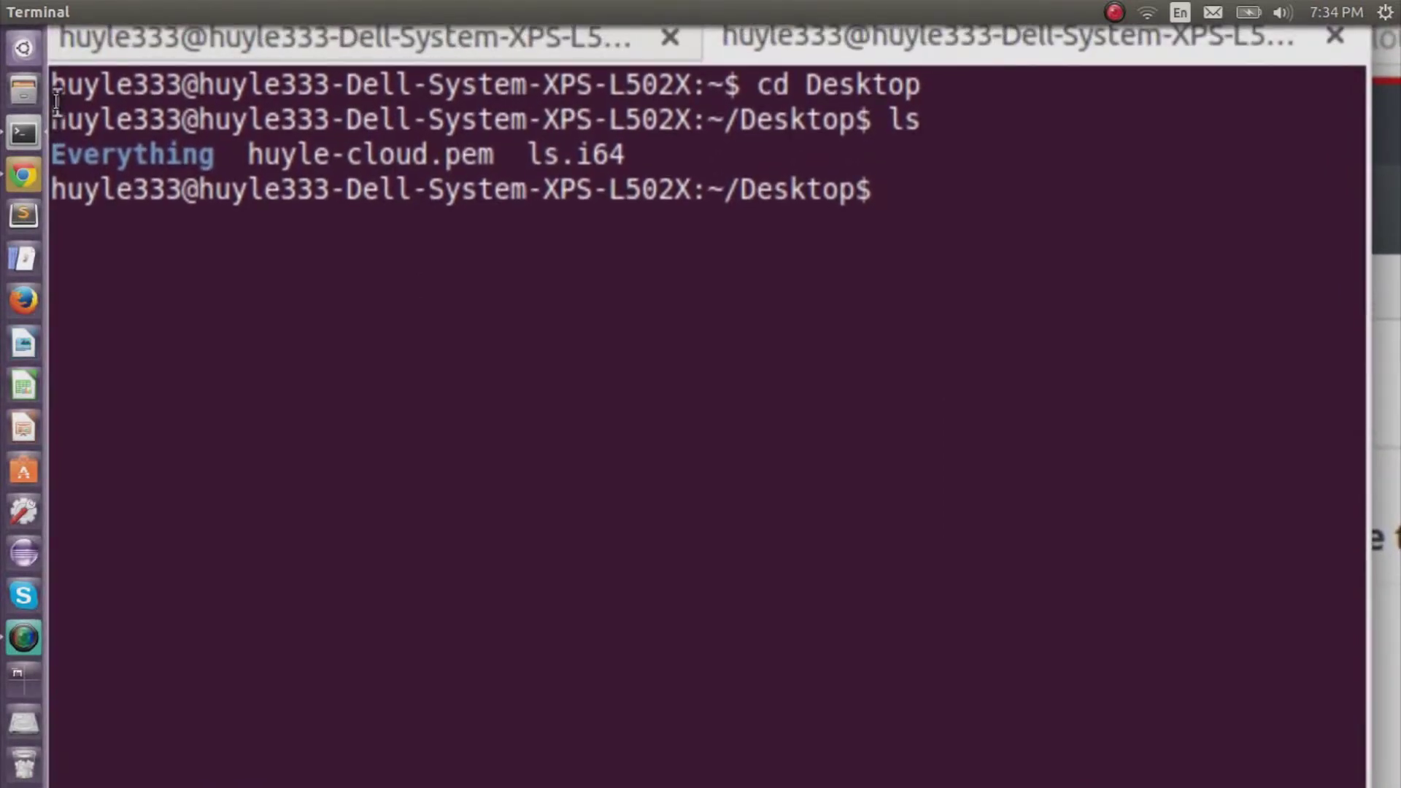
text(mv )
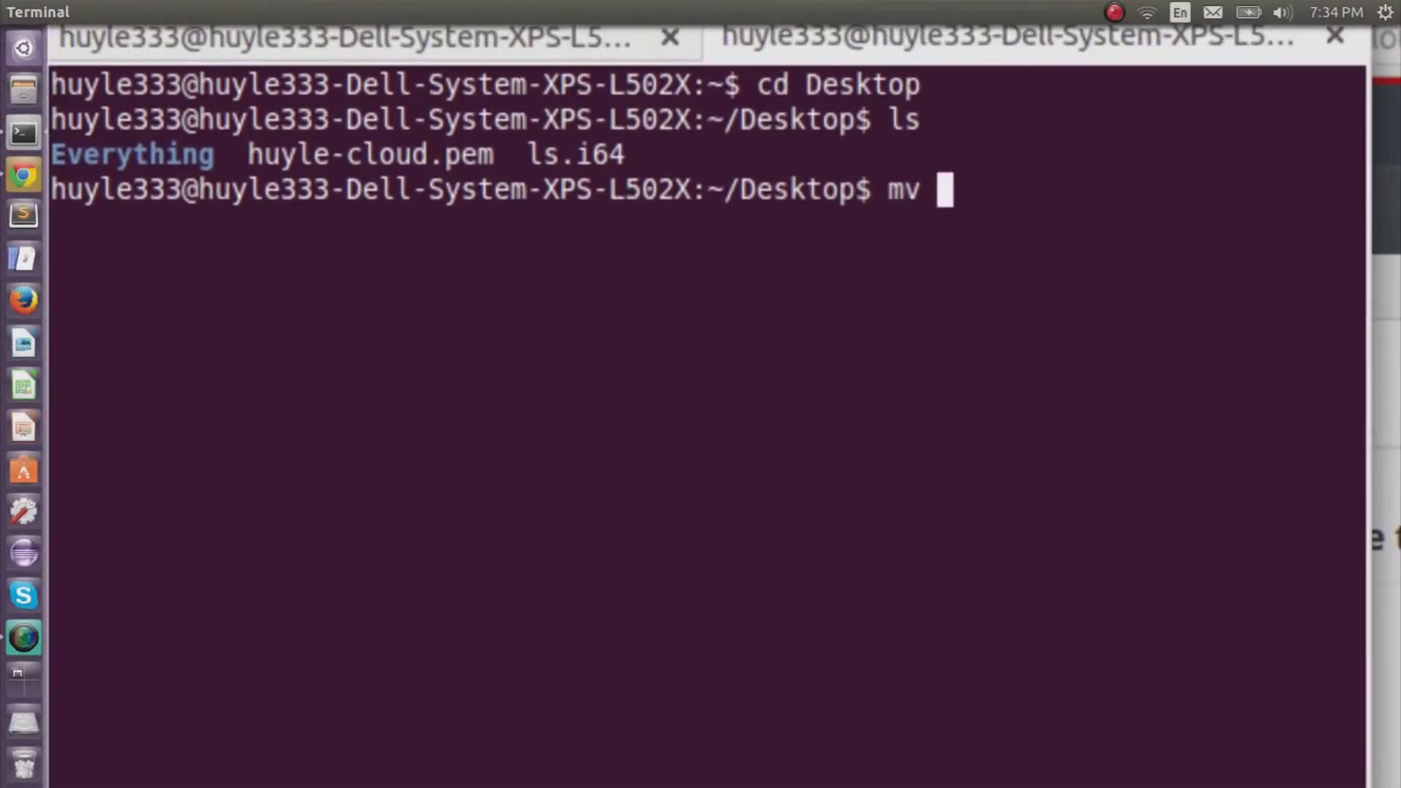
text(huyle)
key(Tab)
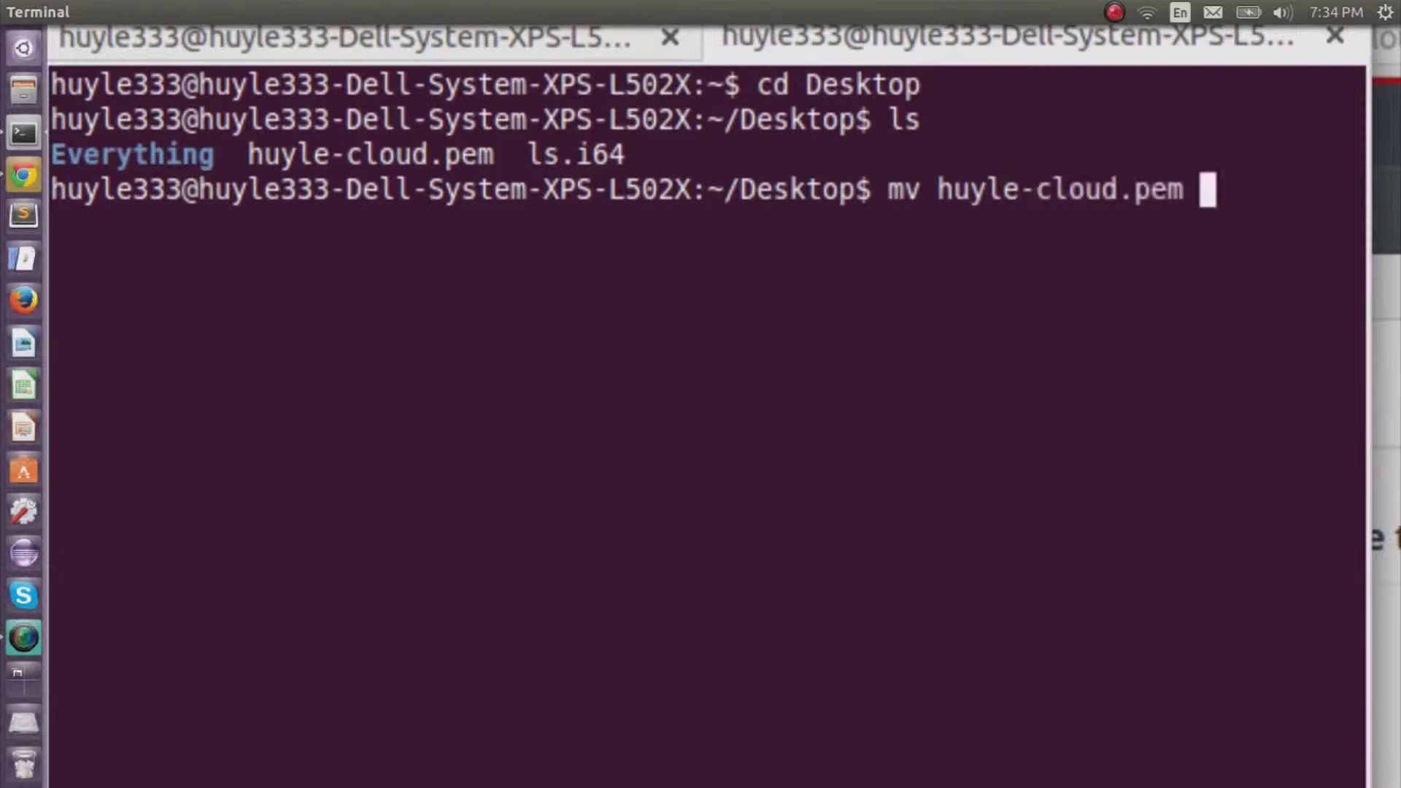
text(~./)
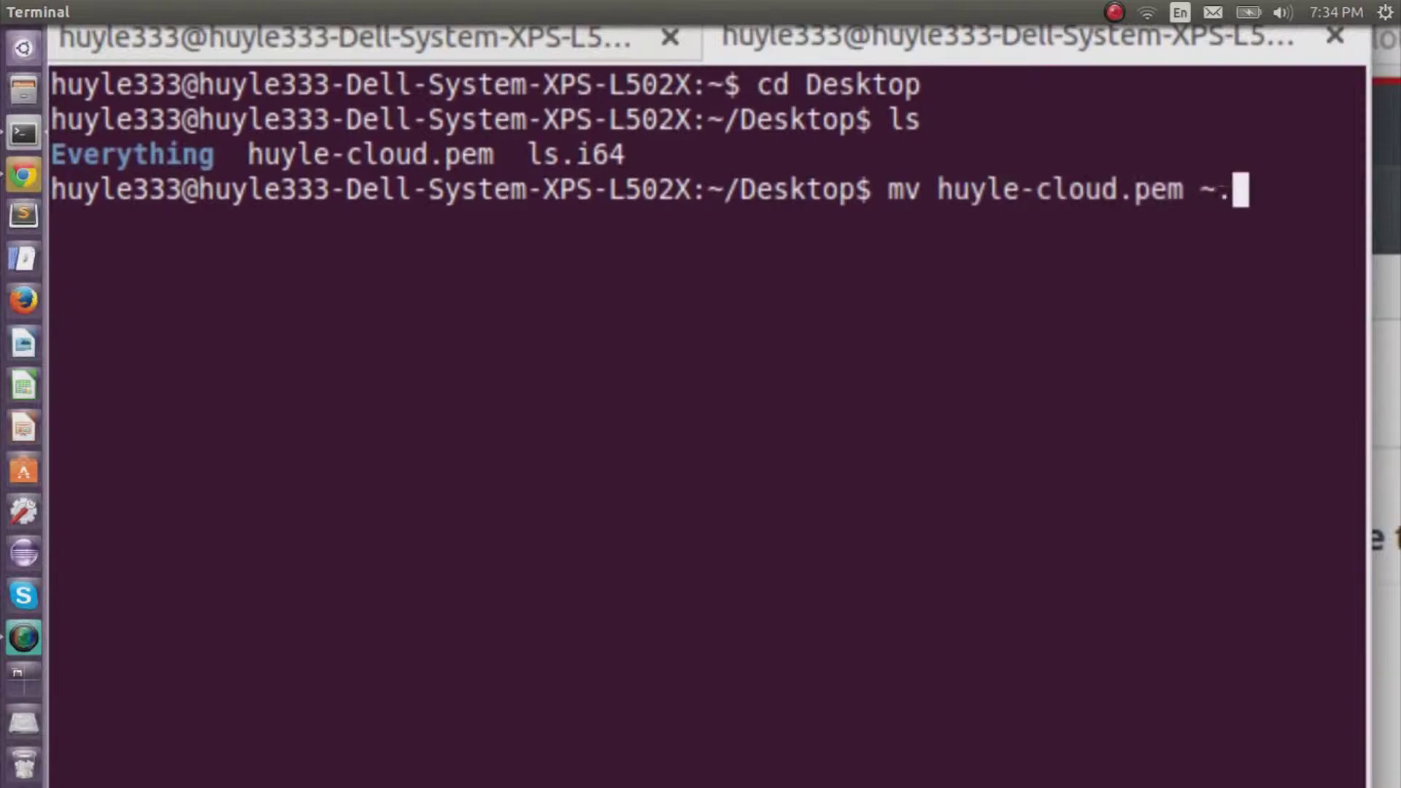
key(BackSpace)
key(BackSpace)
text(/.ss)
key(Tab)
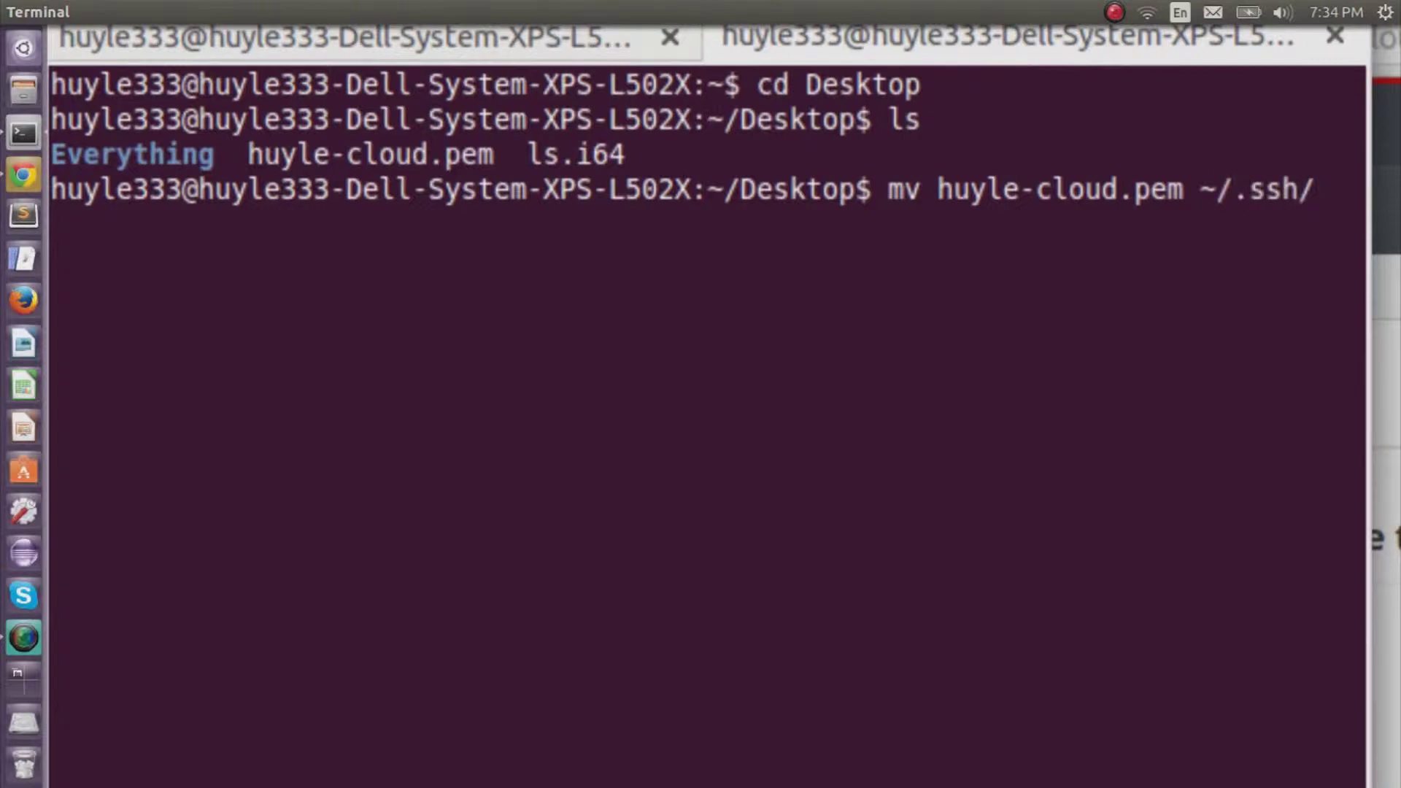
key(Return)
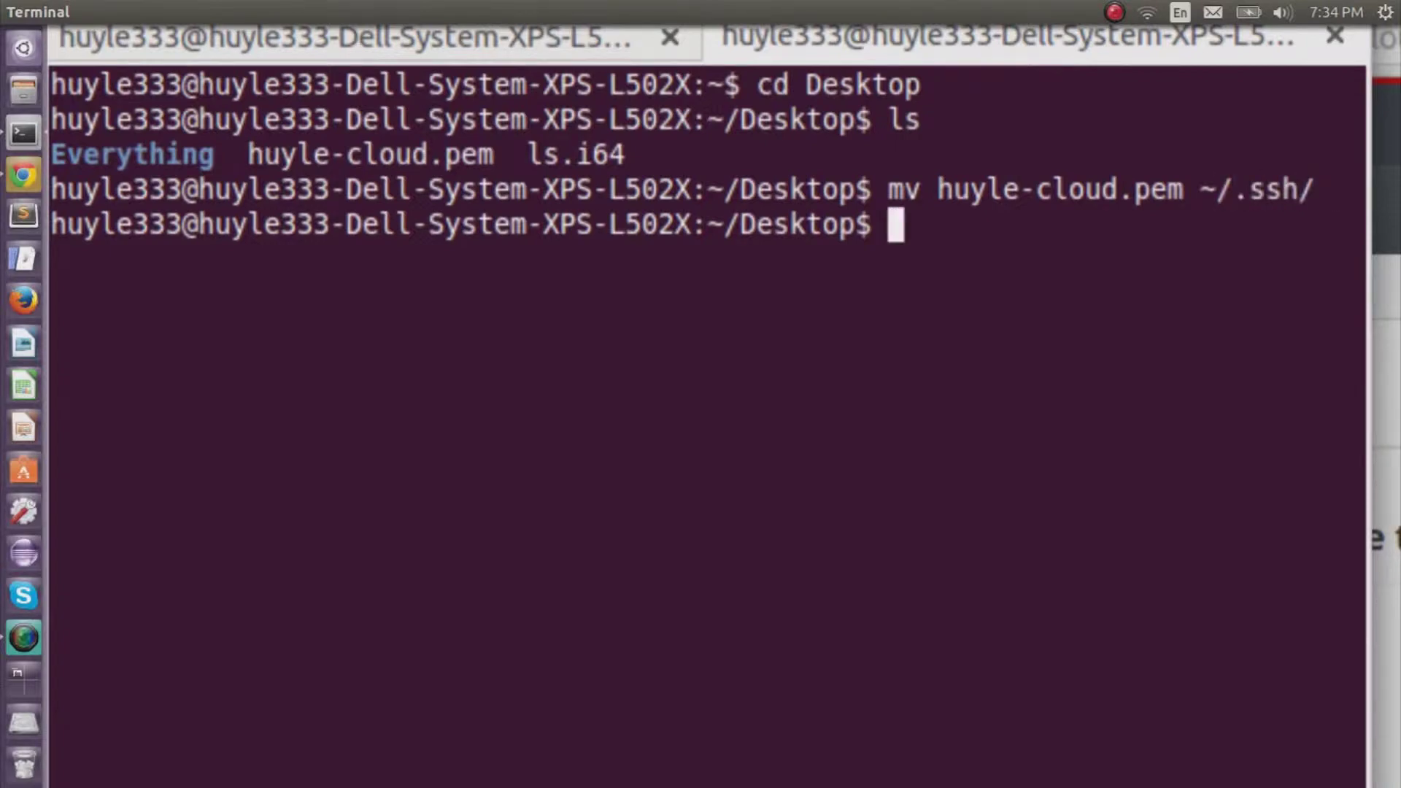
In ~/.ssh, chmod 400 the .pem key file so only its owner can read it.
text(c)
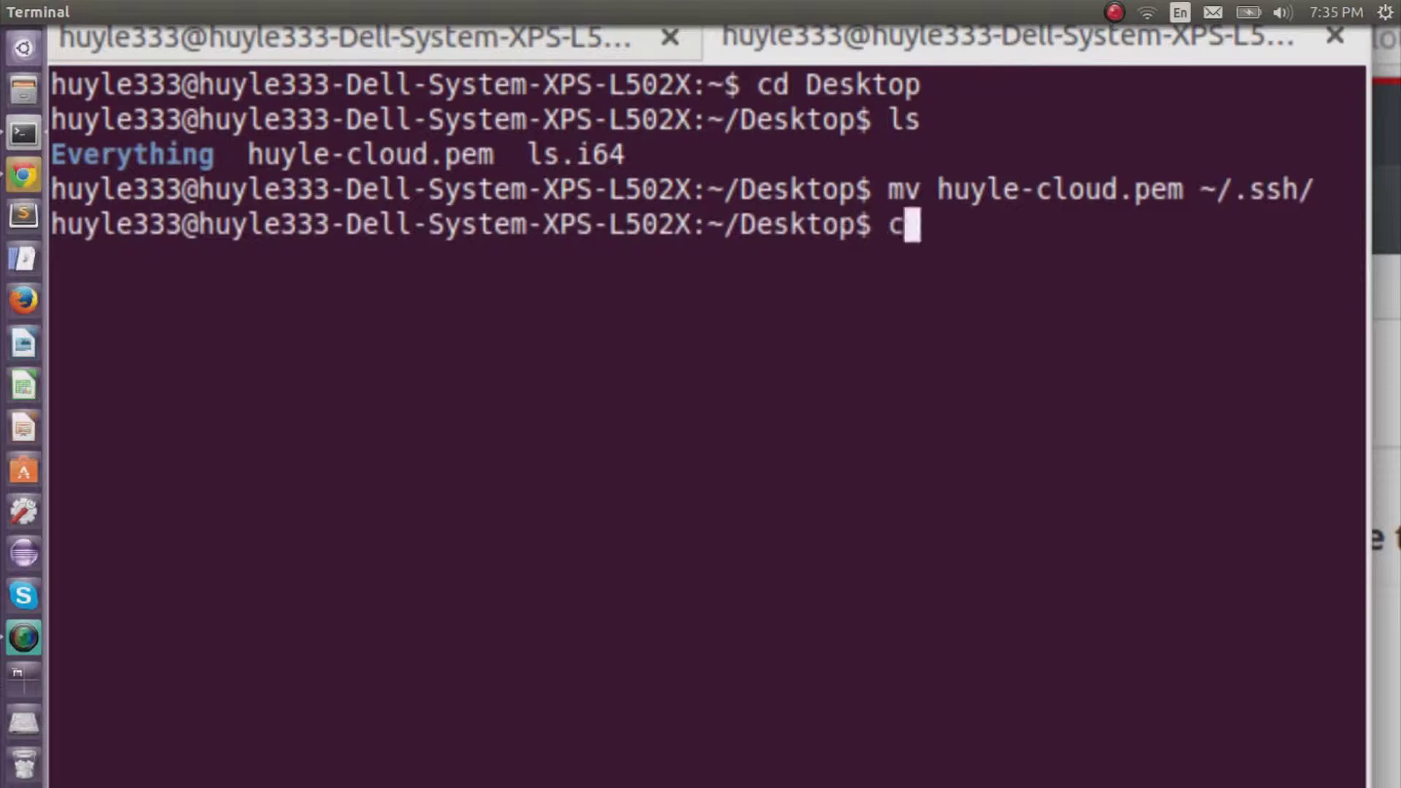
text(d ~/.ss)
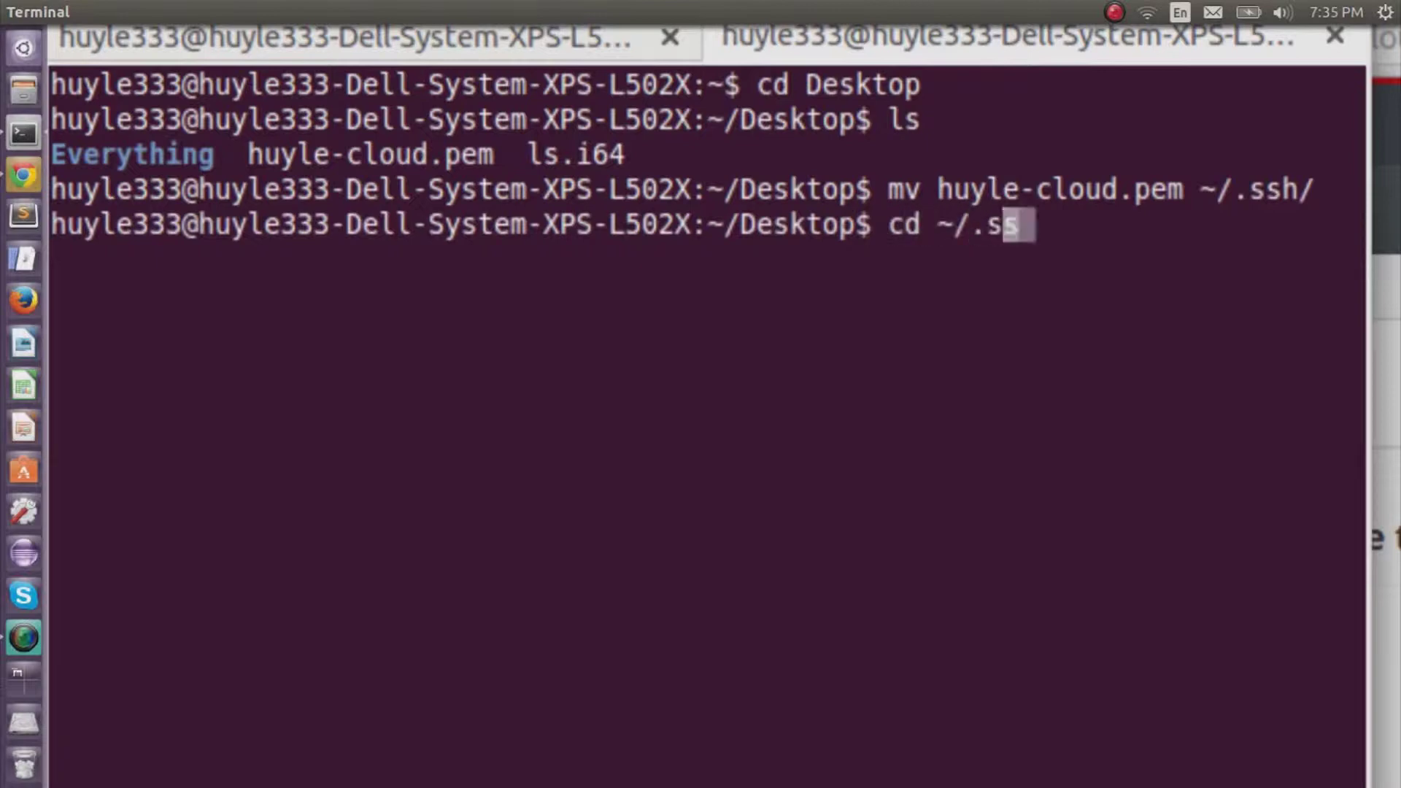
key(Tab)
key(Return)
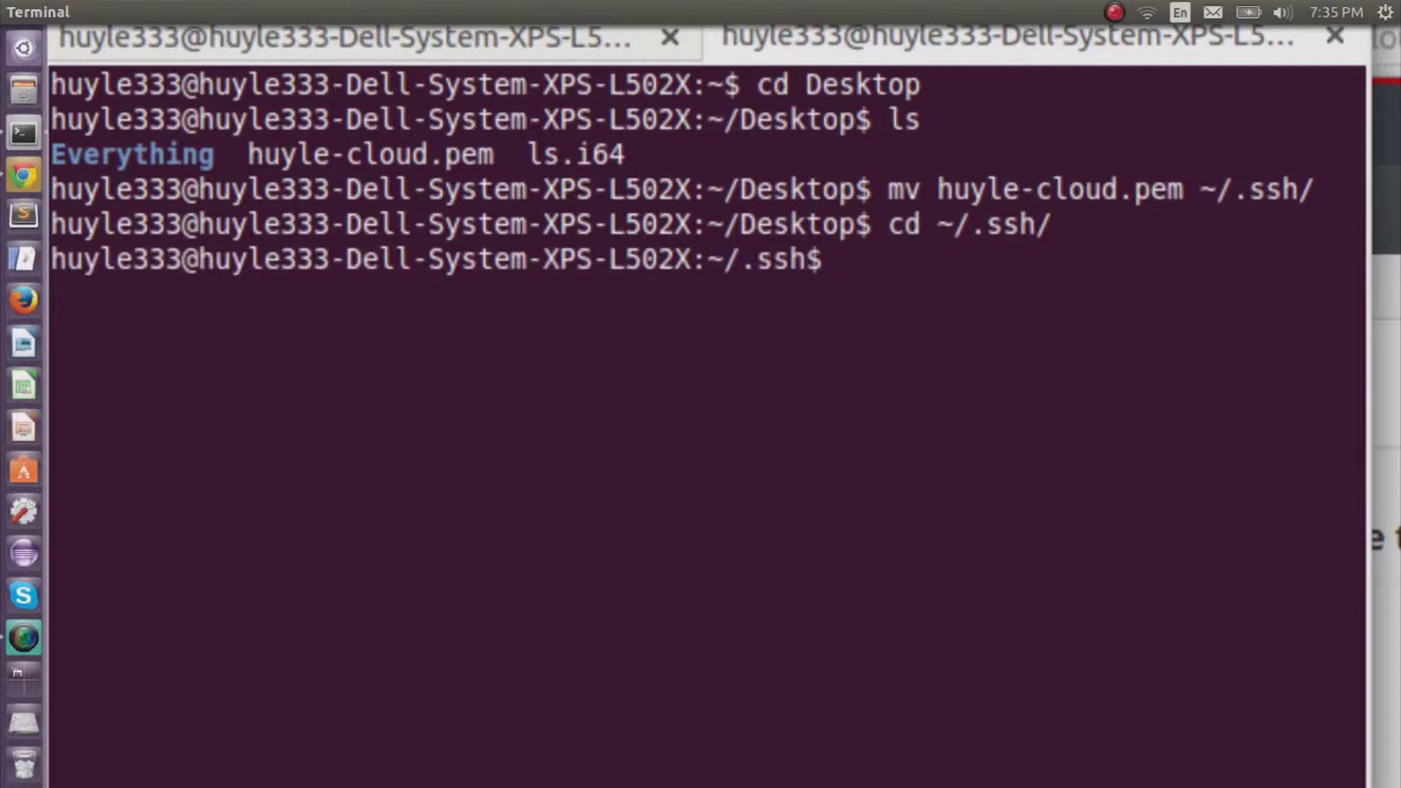
text(chmod 400 hu)
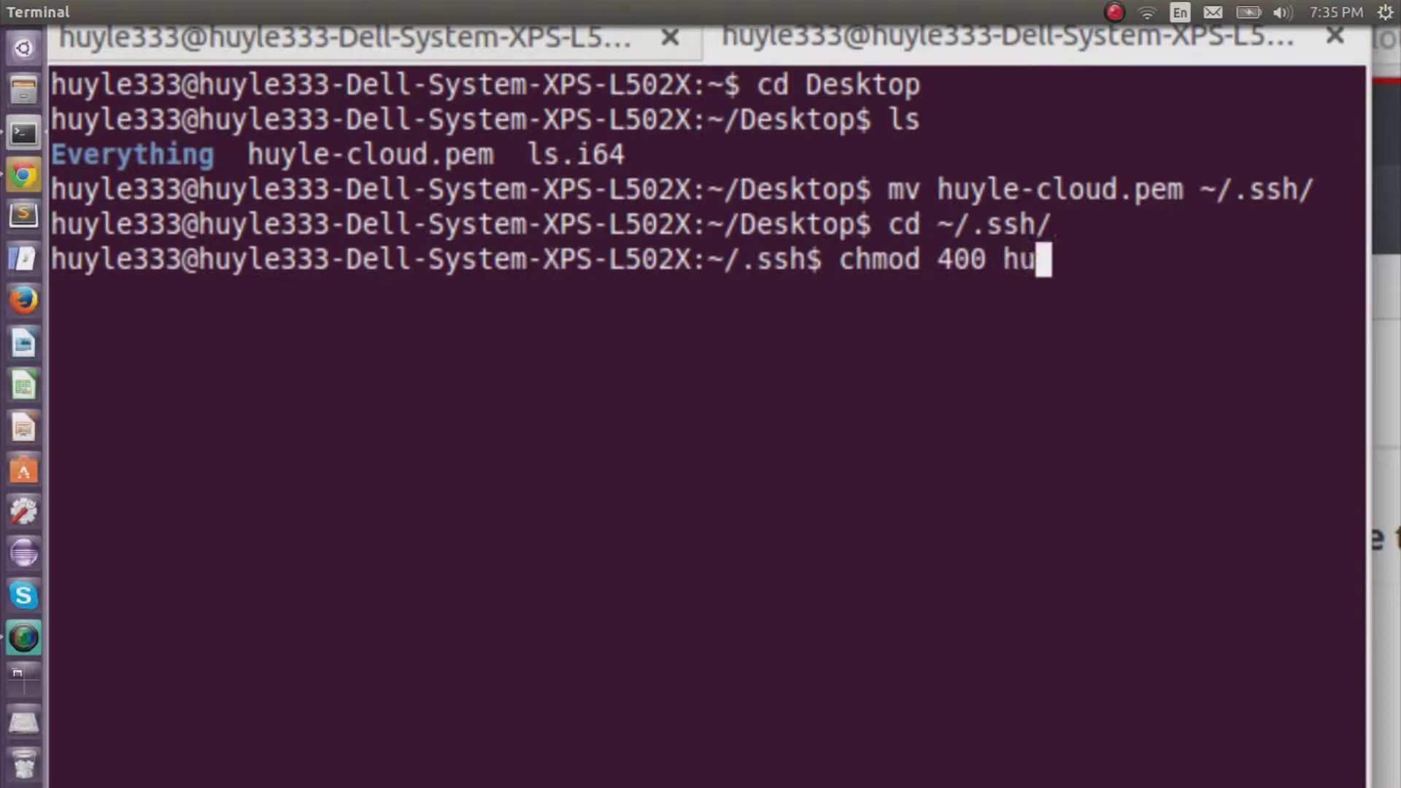
text(yle-cloud.pem)
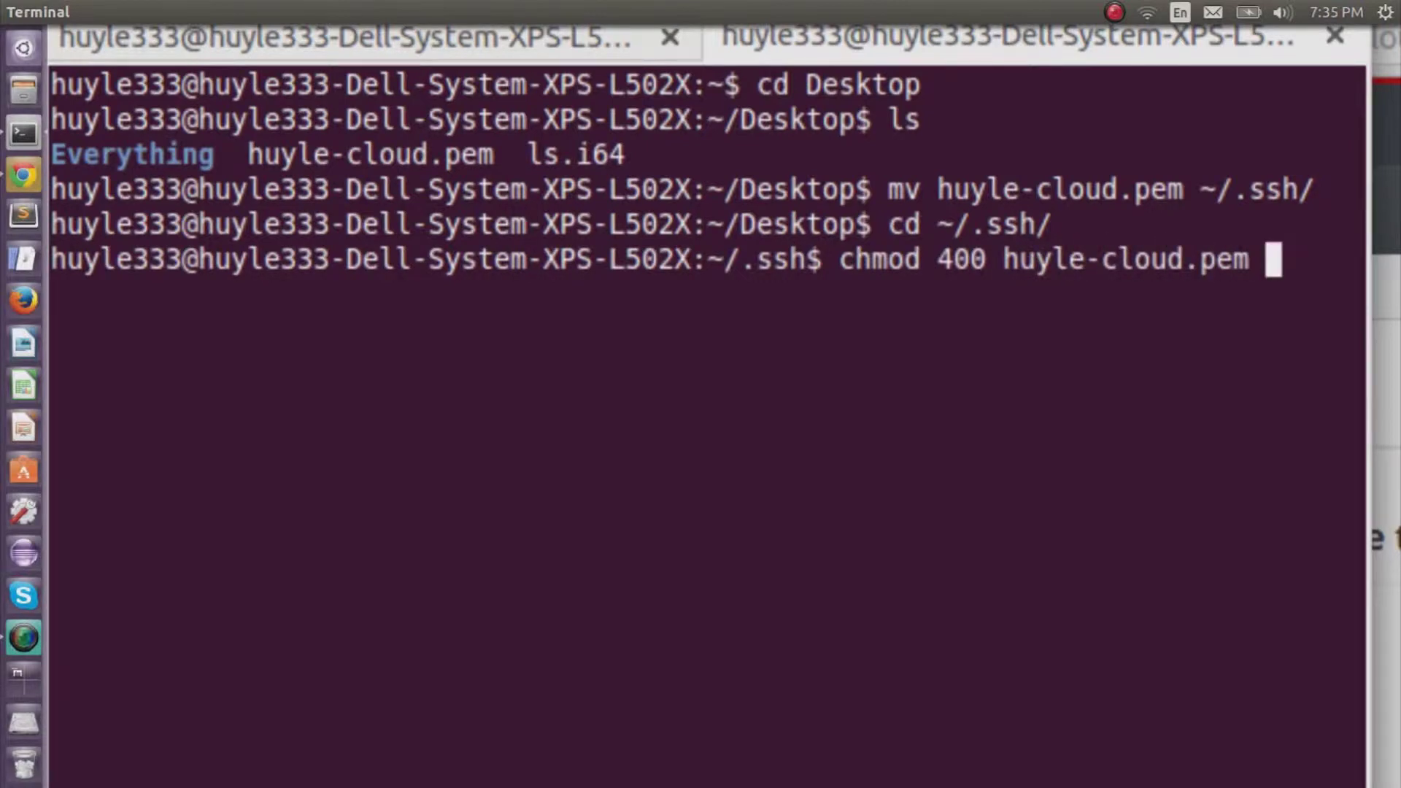
key(Return)
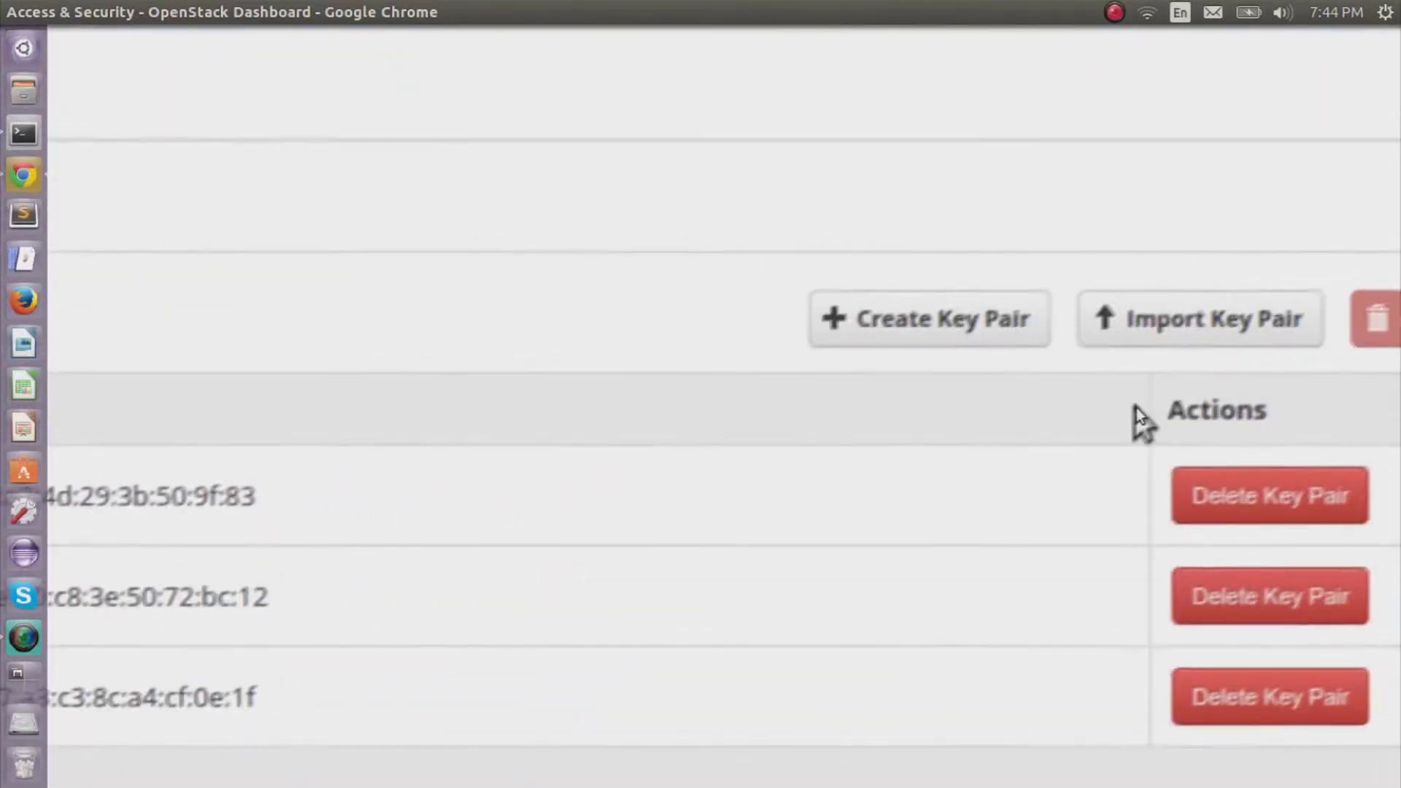
Open the empty Import Key Pair form, then return to the Terminal.
click(1171, 378)
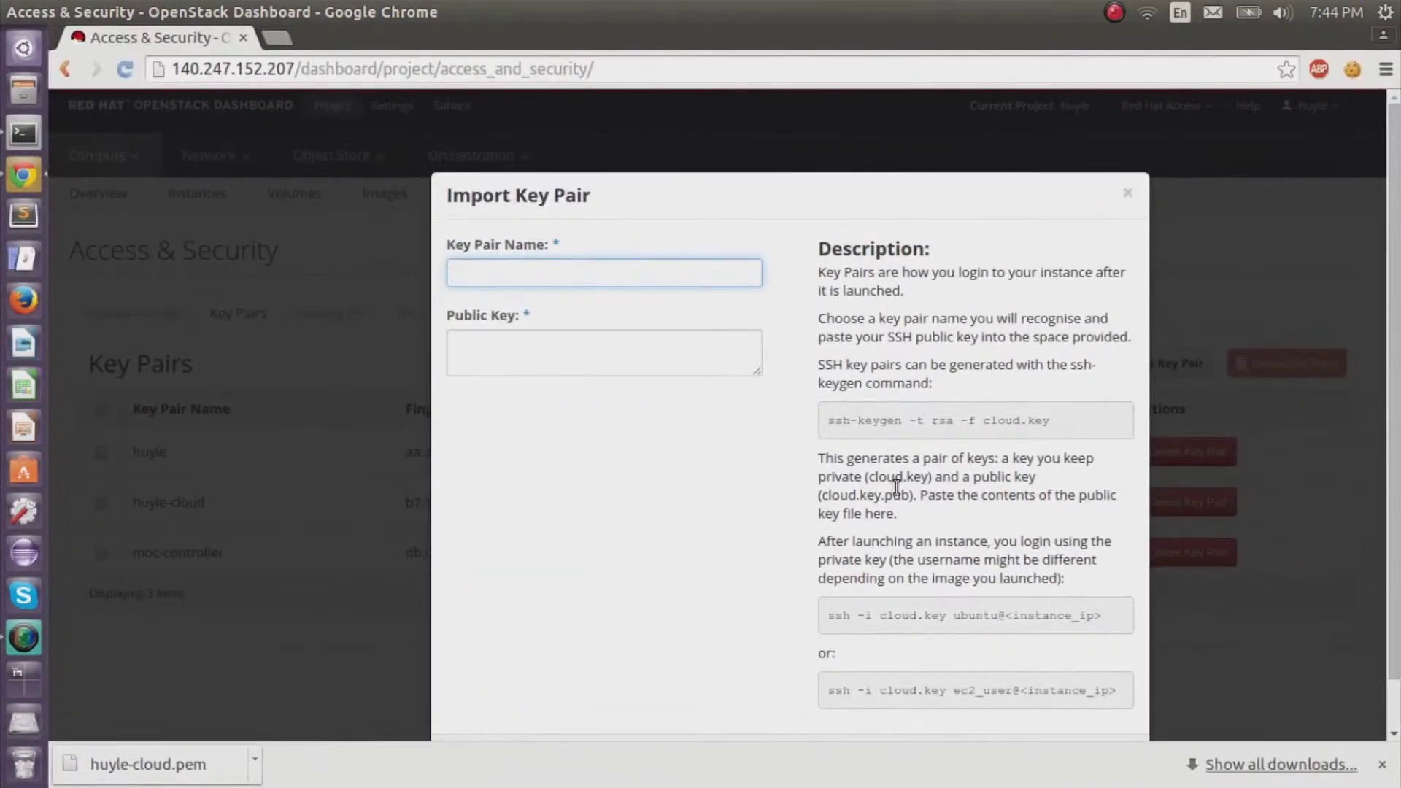
scroll(766, 493, down, 2)
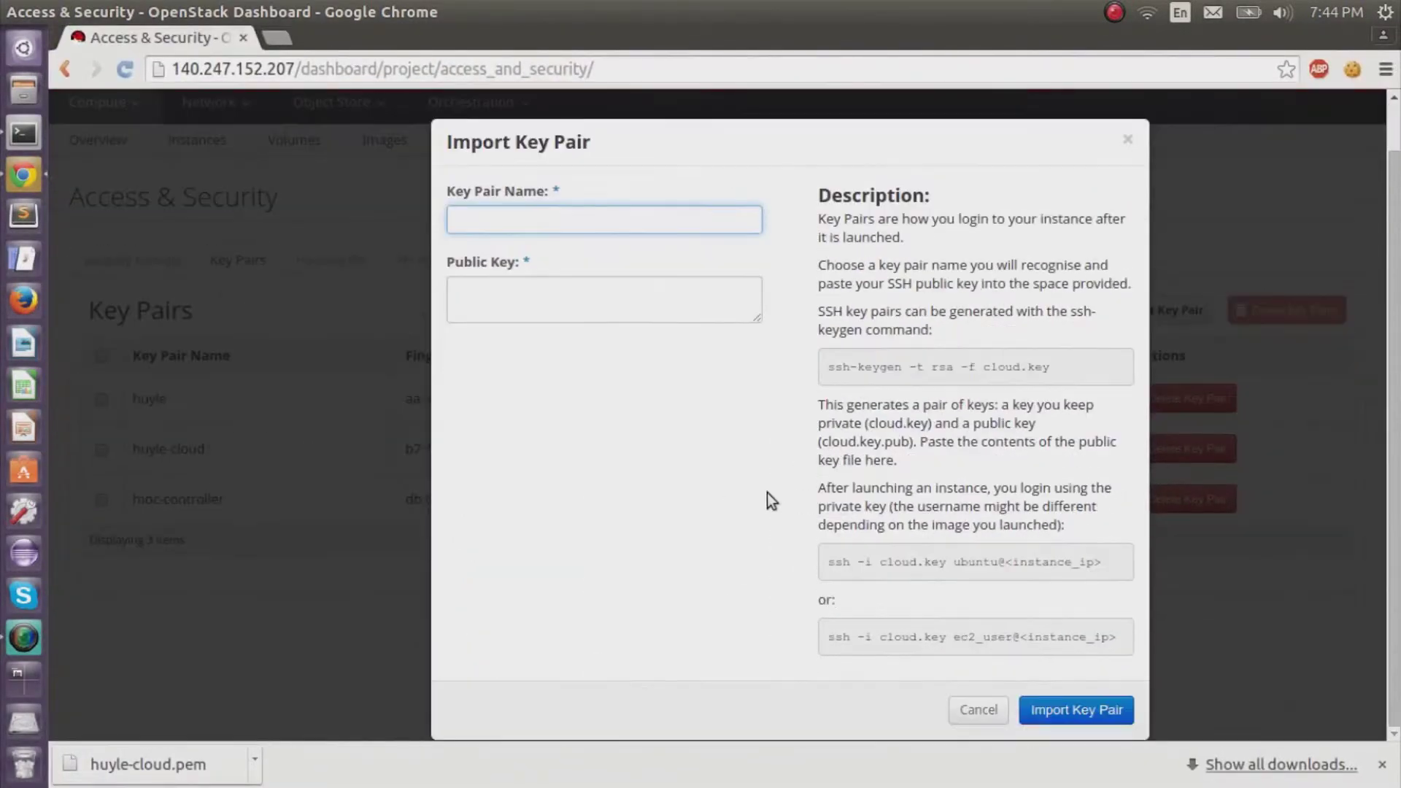
click(22, 135)
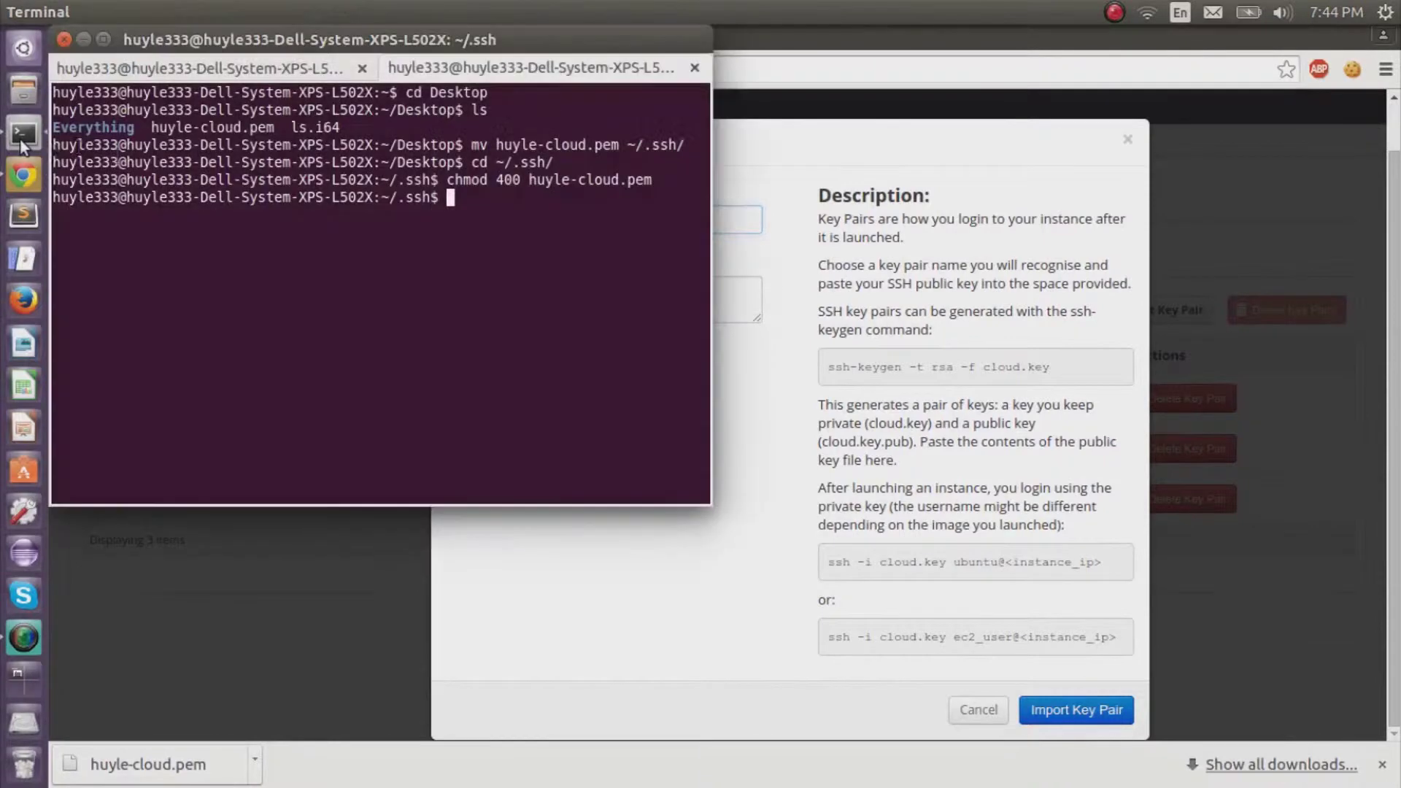
In a new terminal tab, generate a passphrase-less RSA key pair named huyle.cloud.key.
key(ctrl+shift+t)
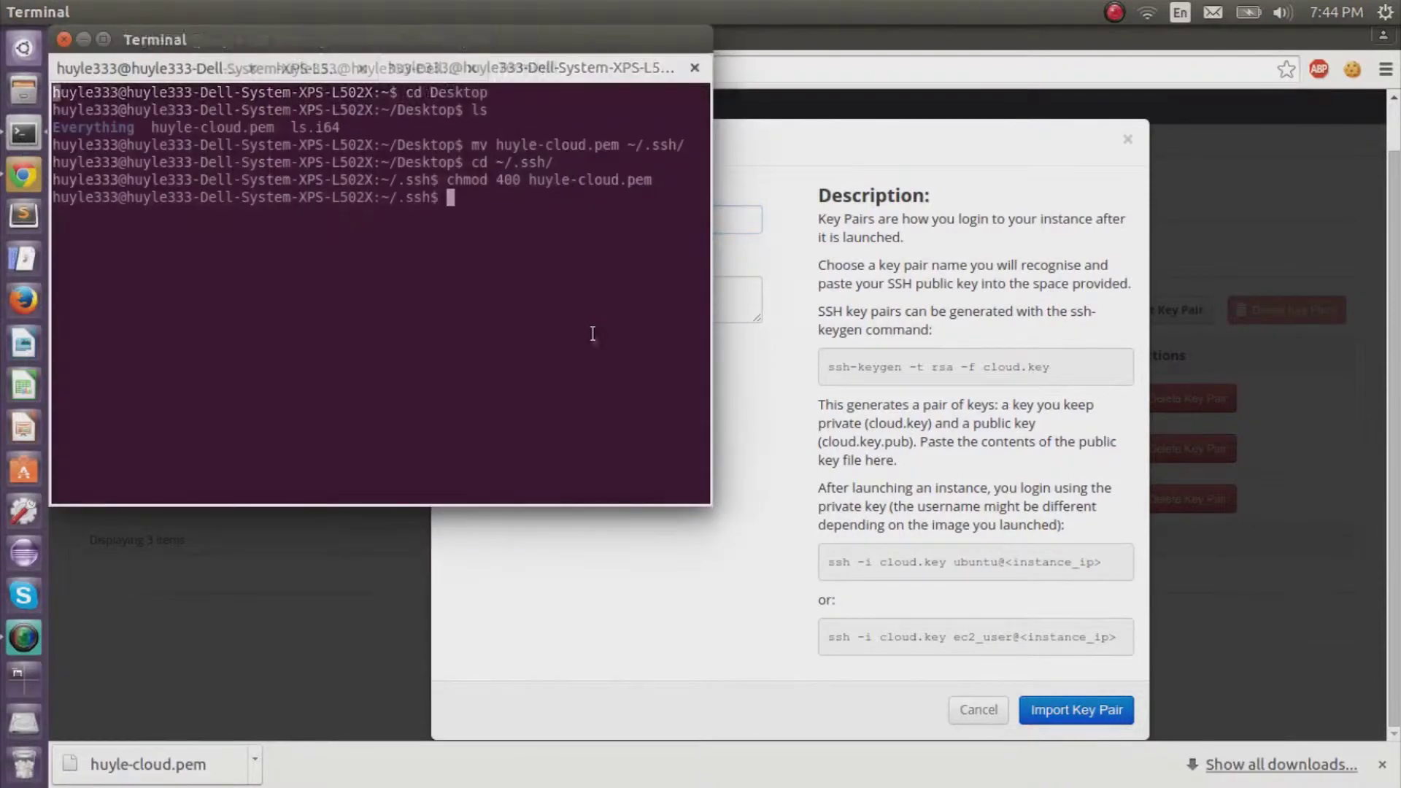
text(pwd)
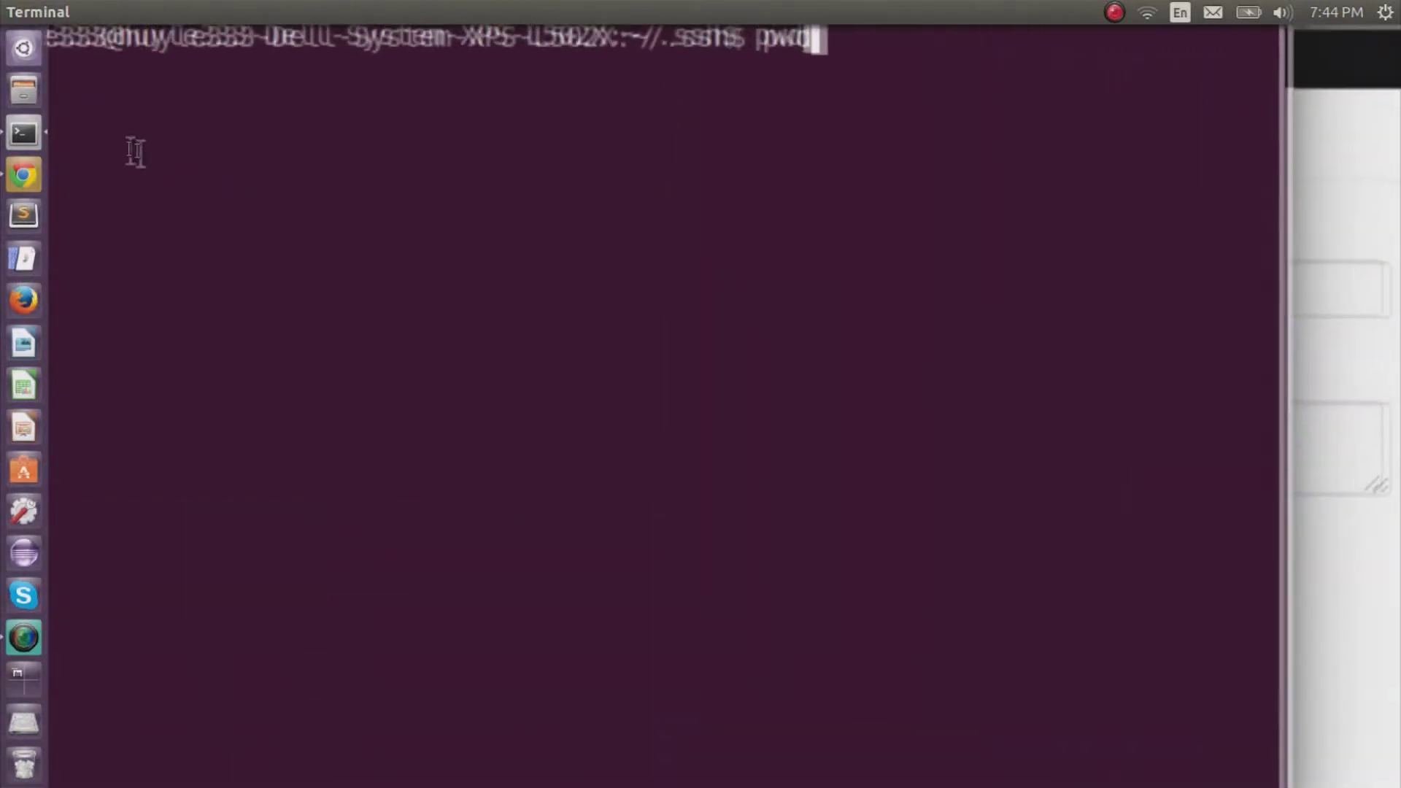
key(Return)
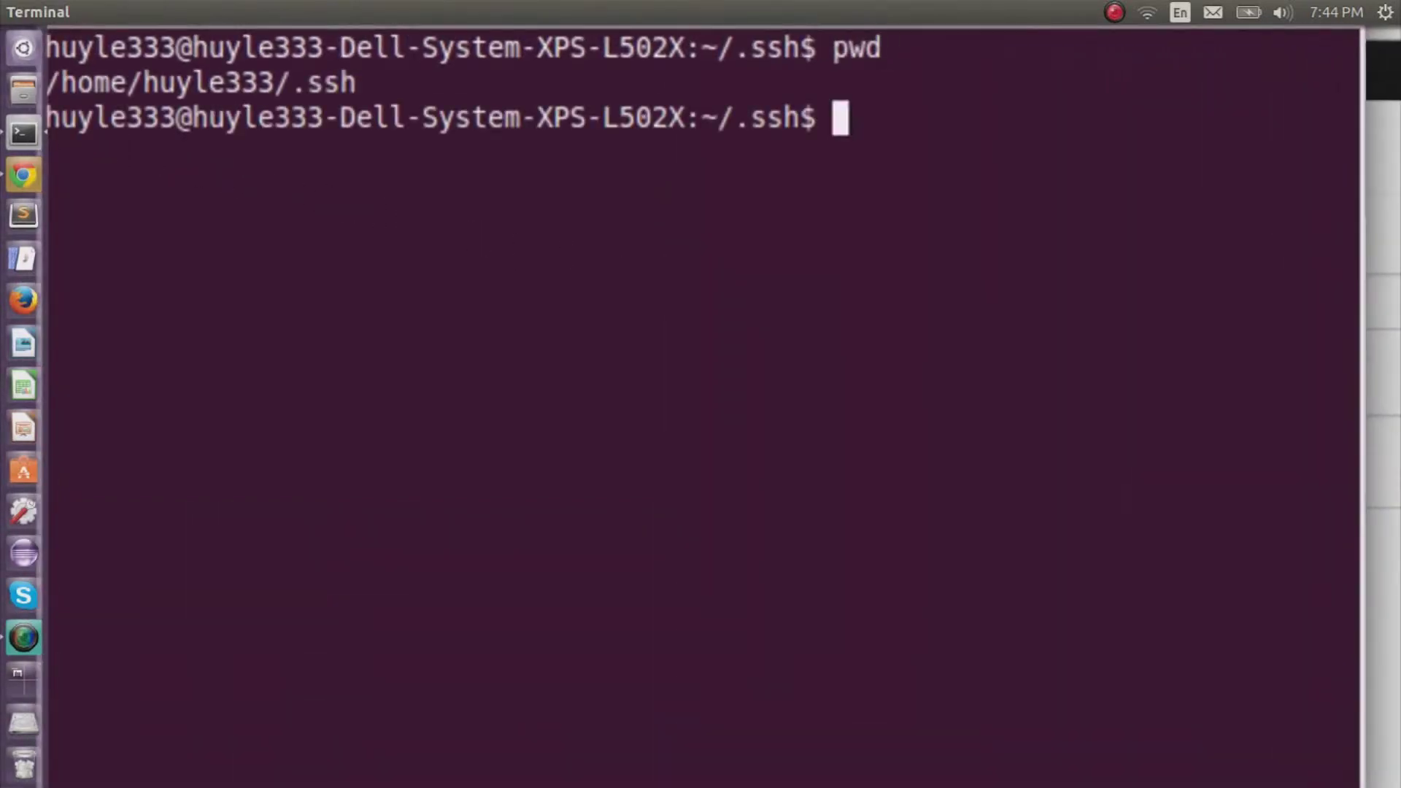
text(ssh-)
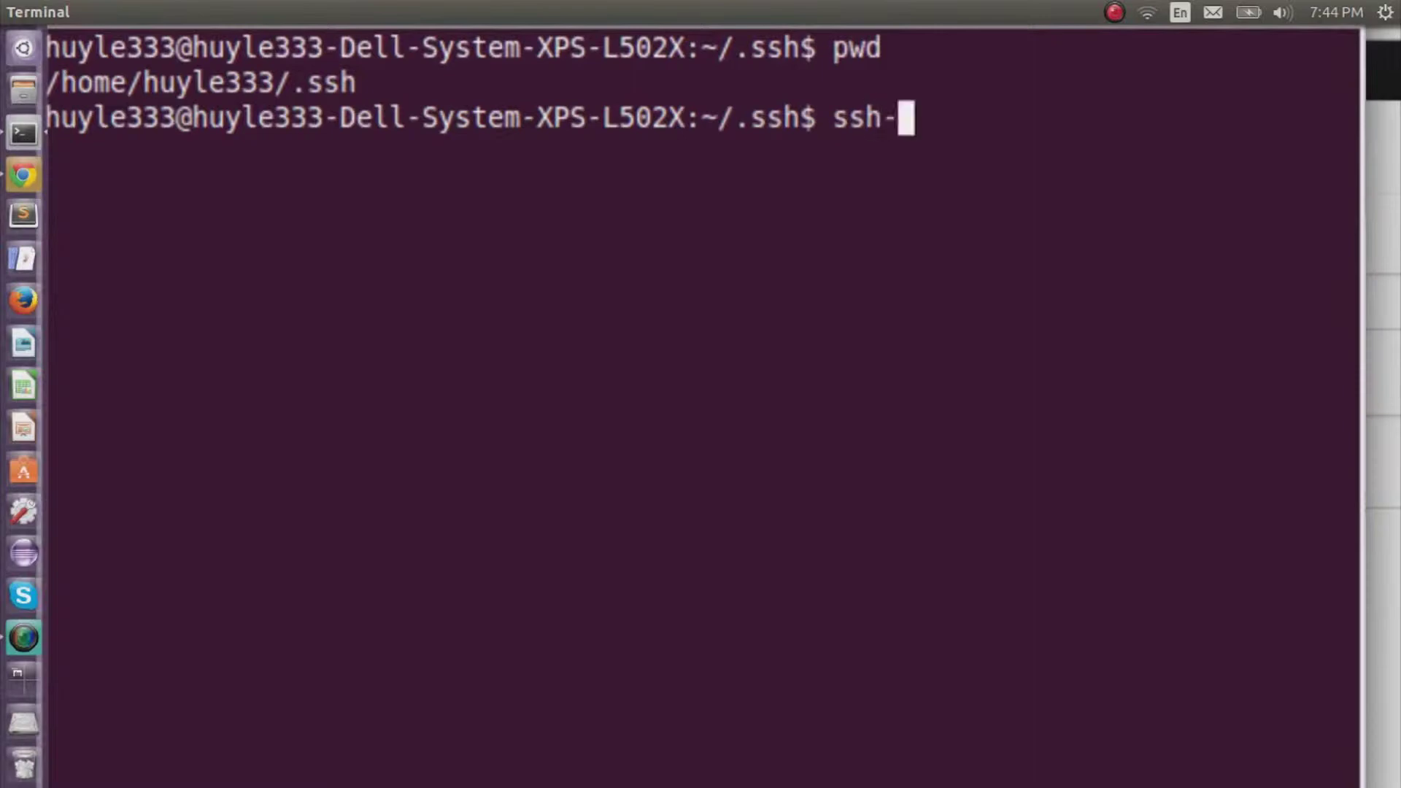
text(keygen )
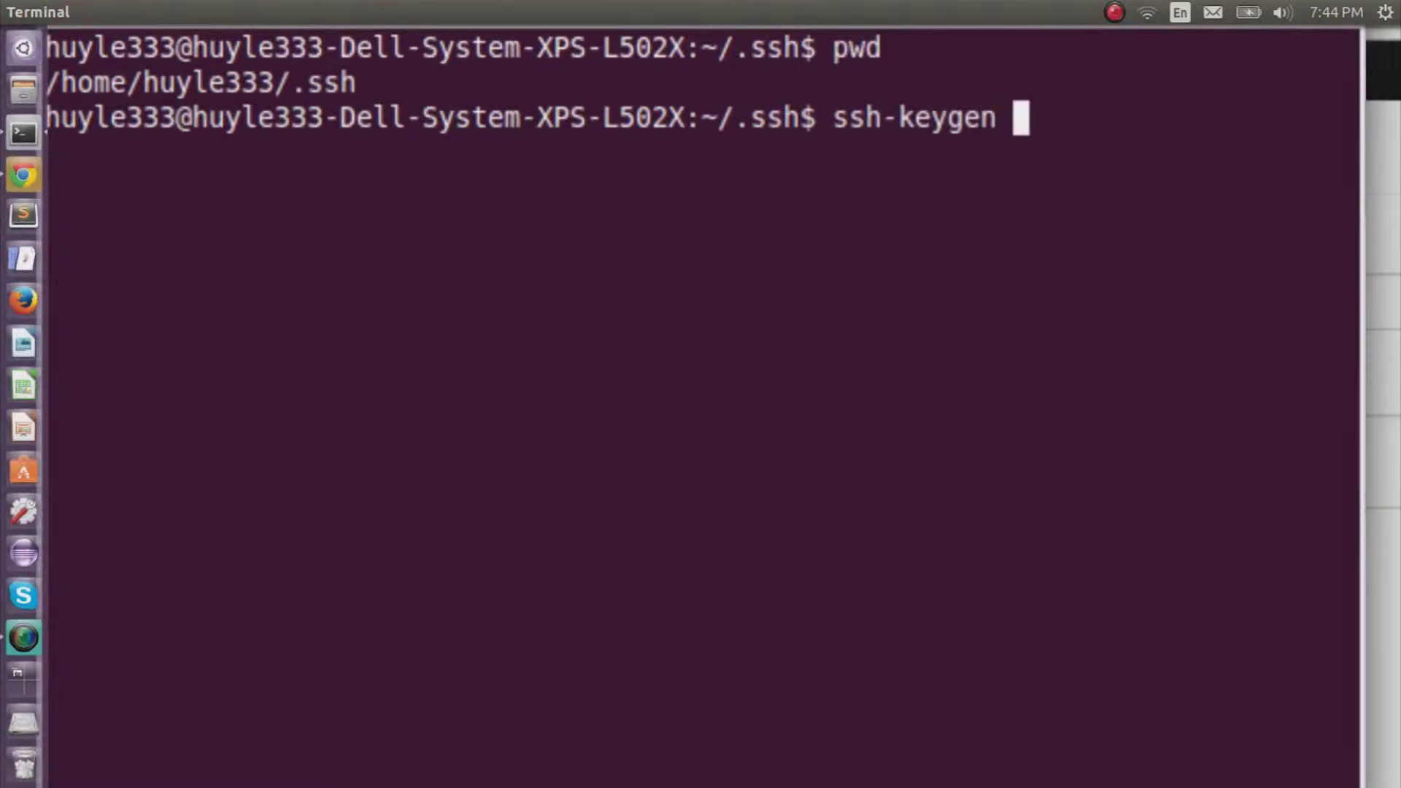
text(-t rs)
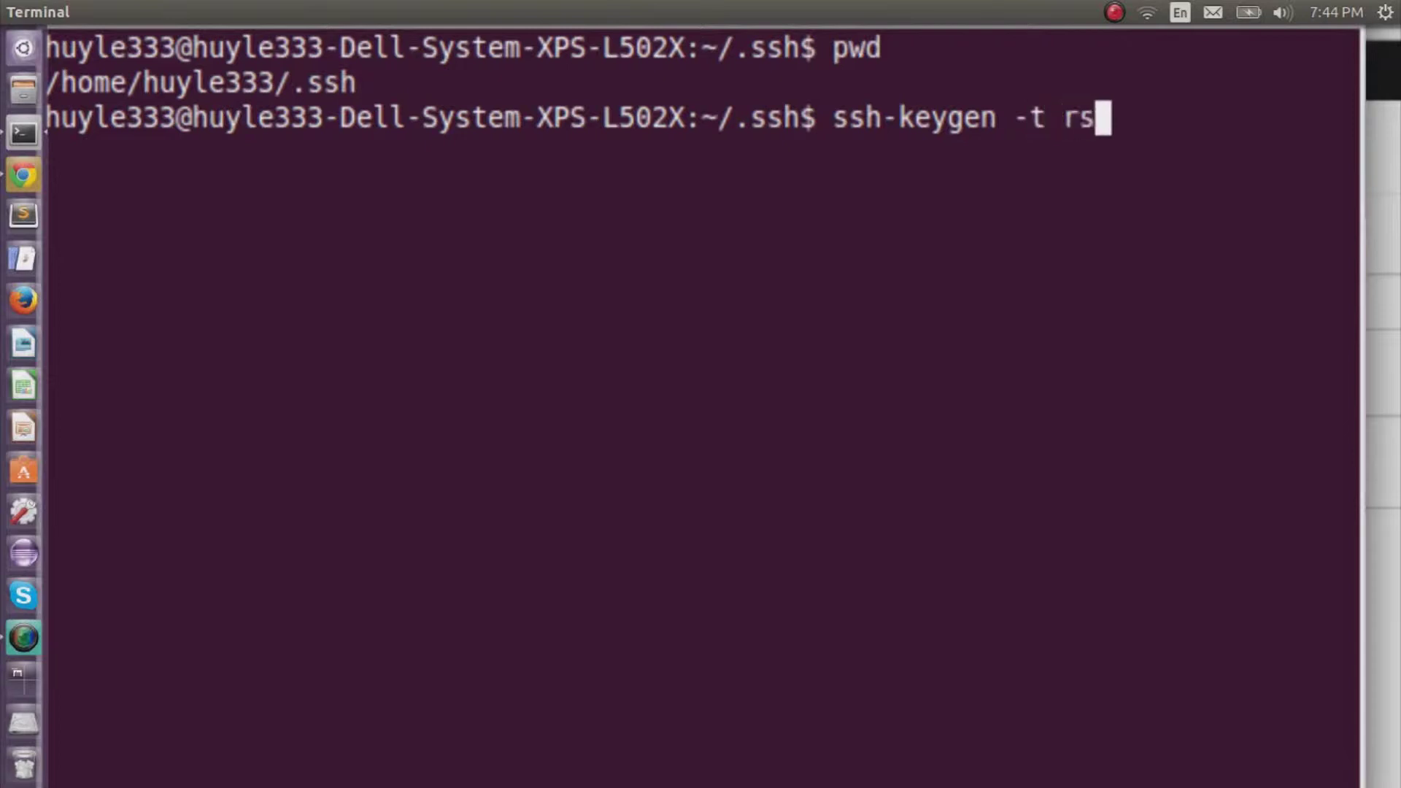
text(a -f huyle.)
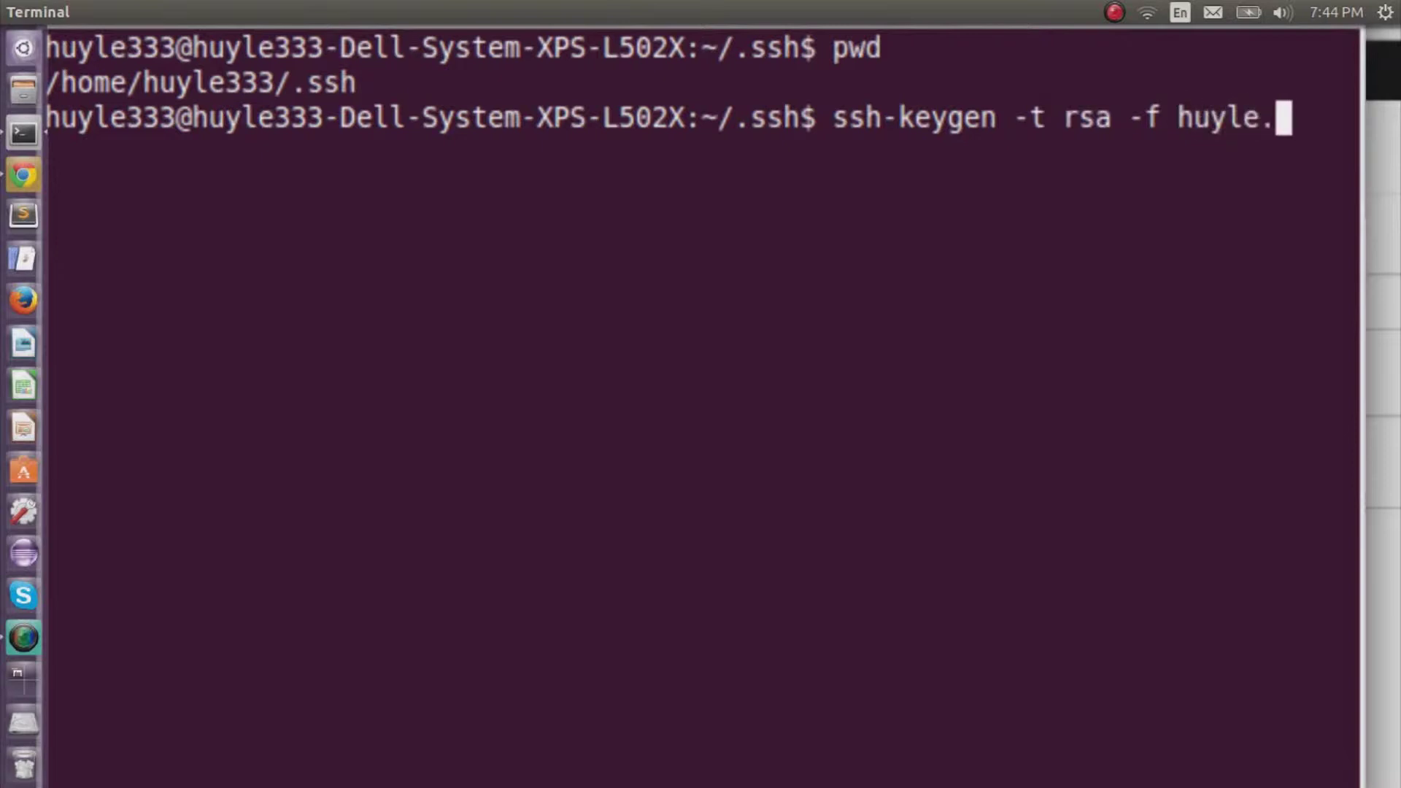
text(cloud)
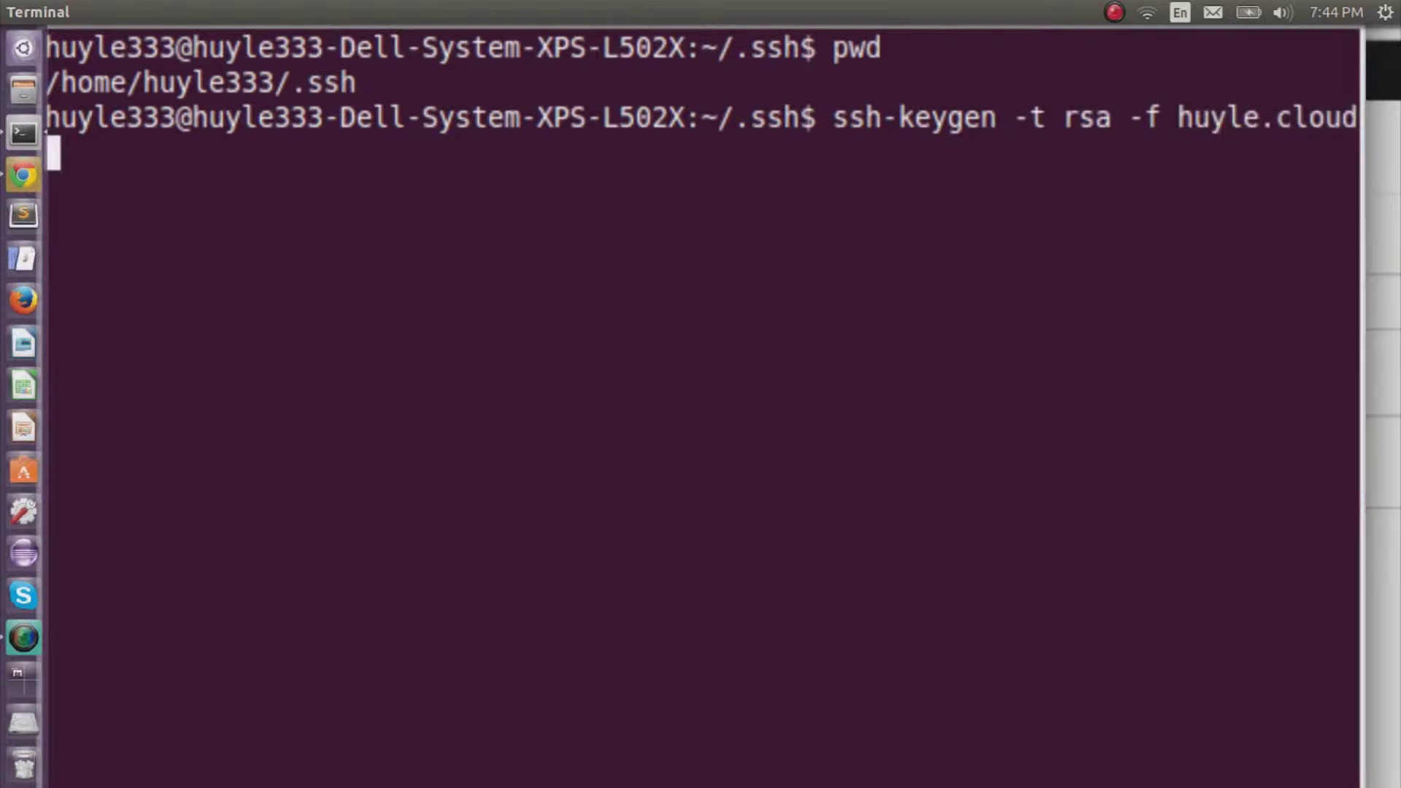
text(.key)
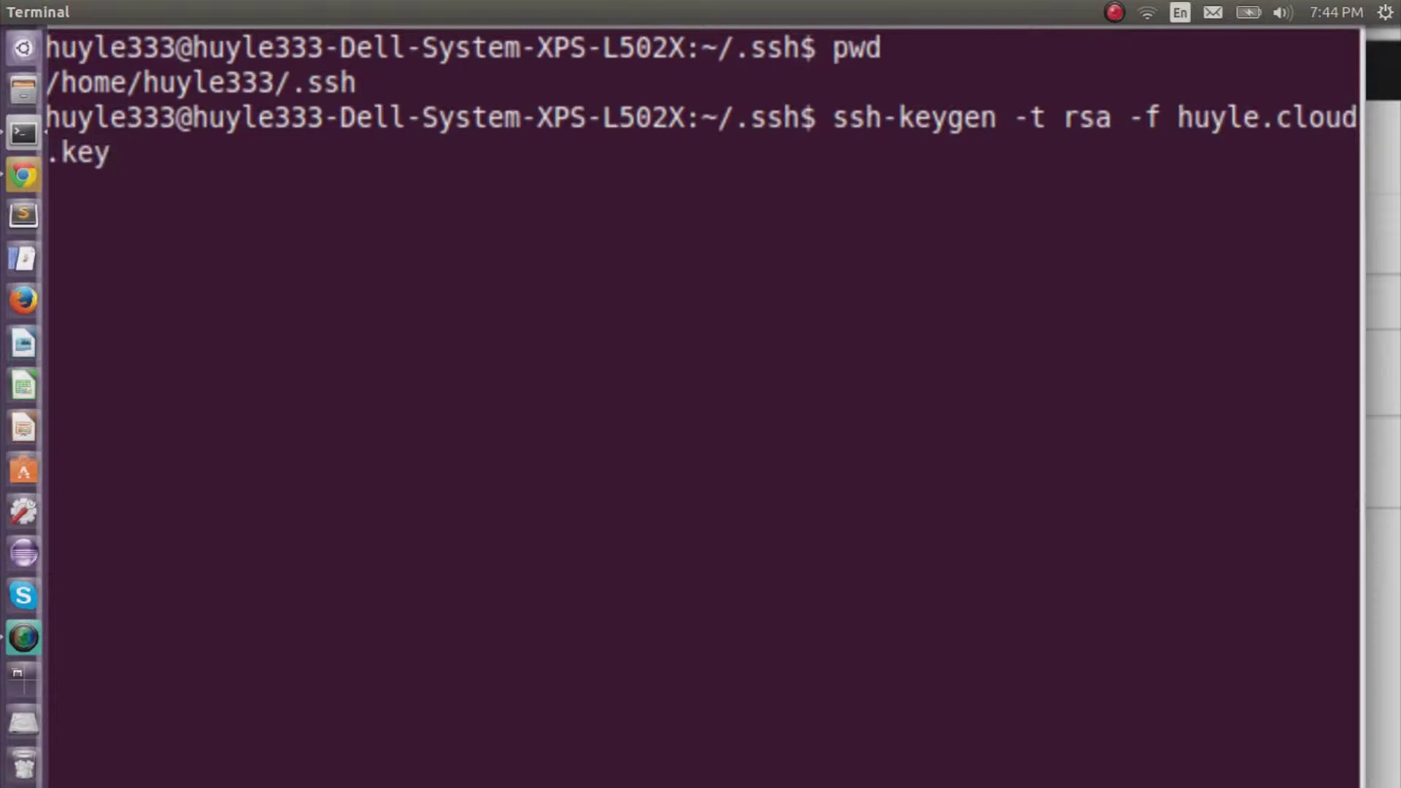
key(Return)
key(Return)
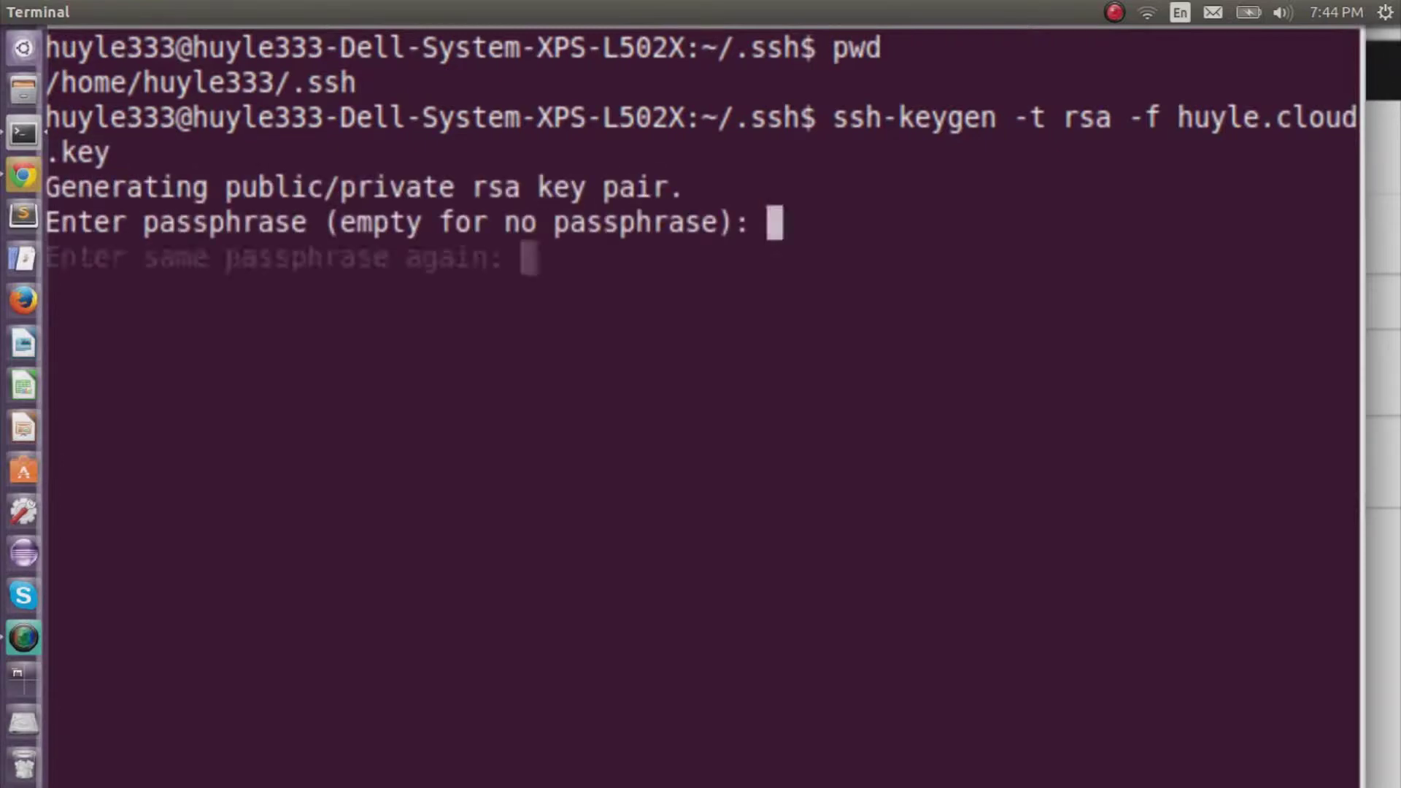
key(Return)
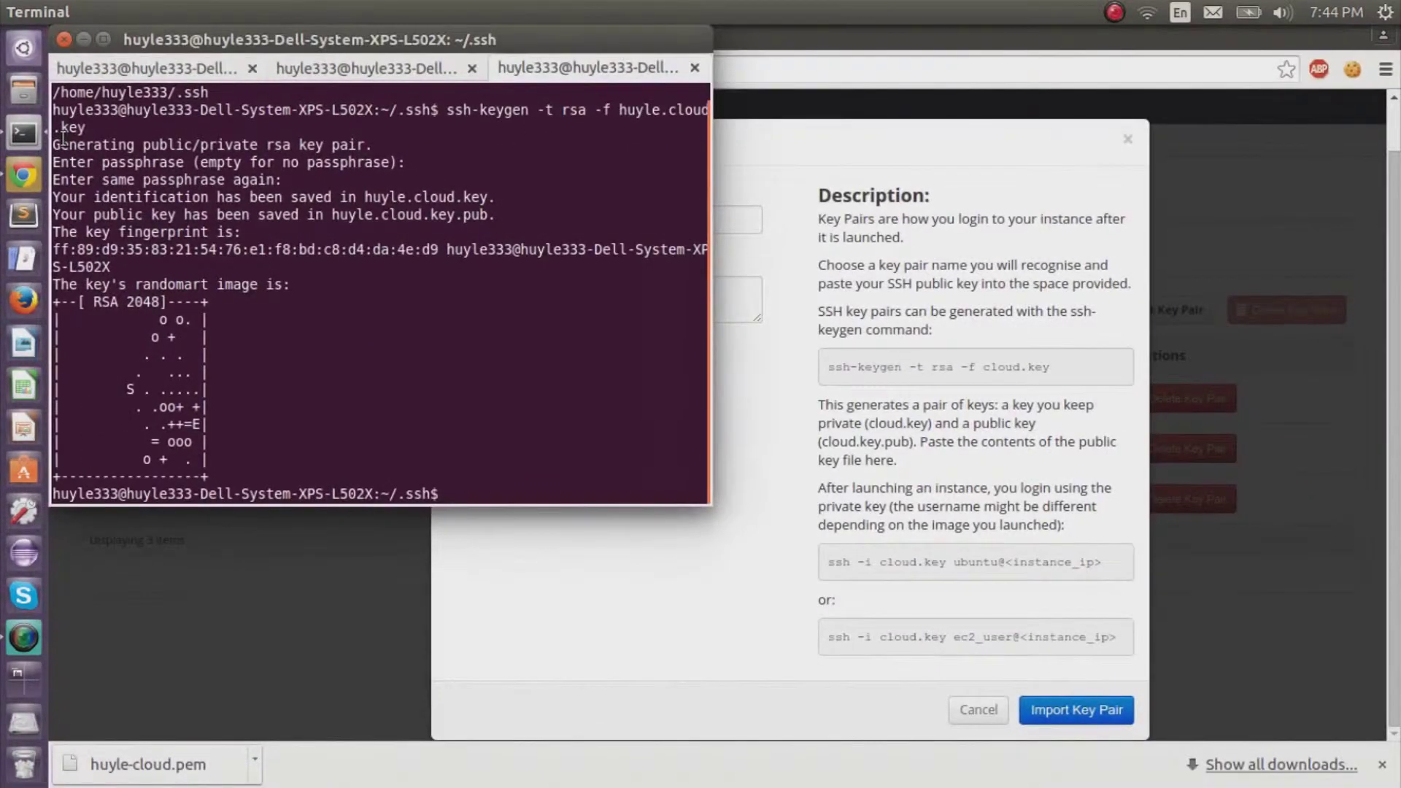
Open huyle.cloud.key.pub in gedit and copy the entire public key.
text(ls)
key(Return)
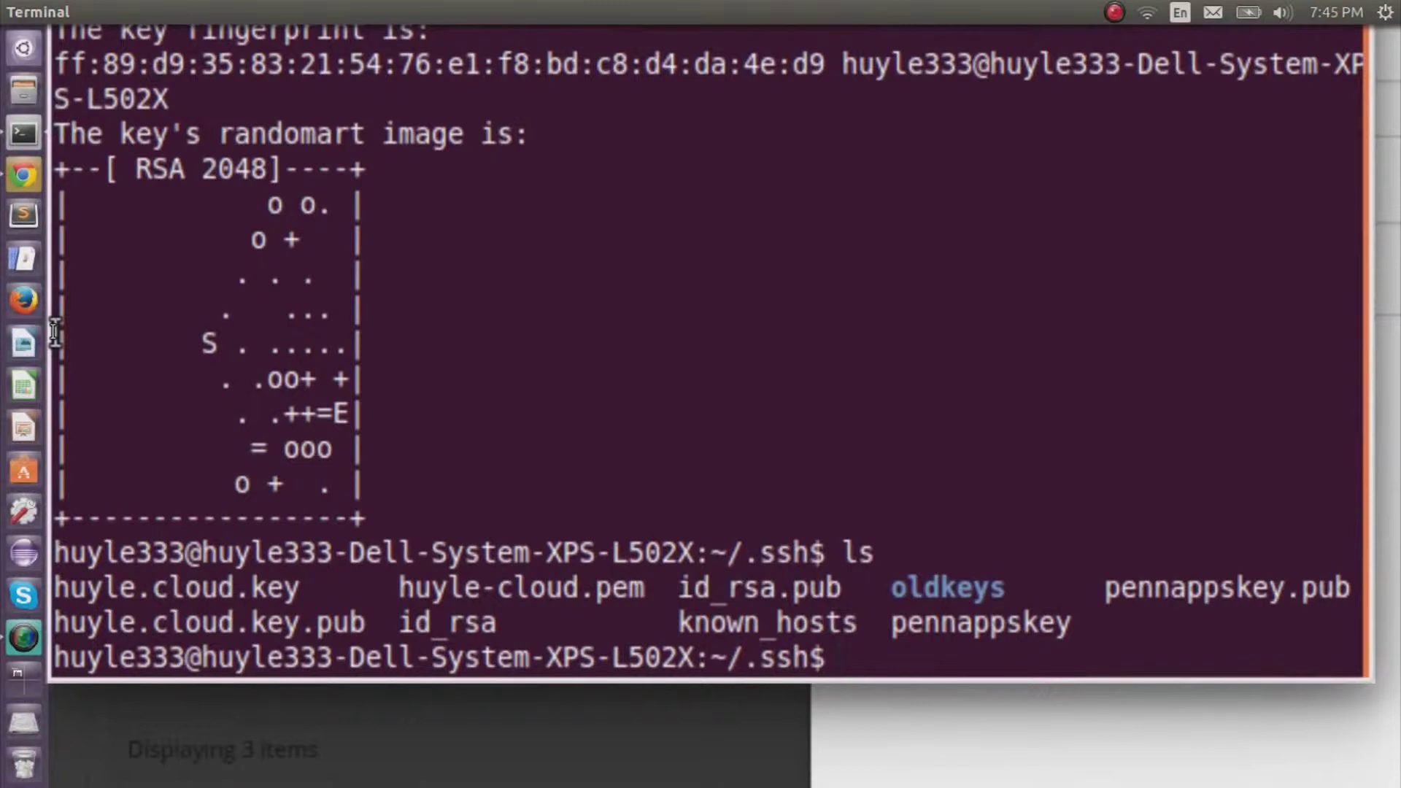
text(gedit )
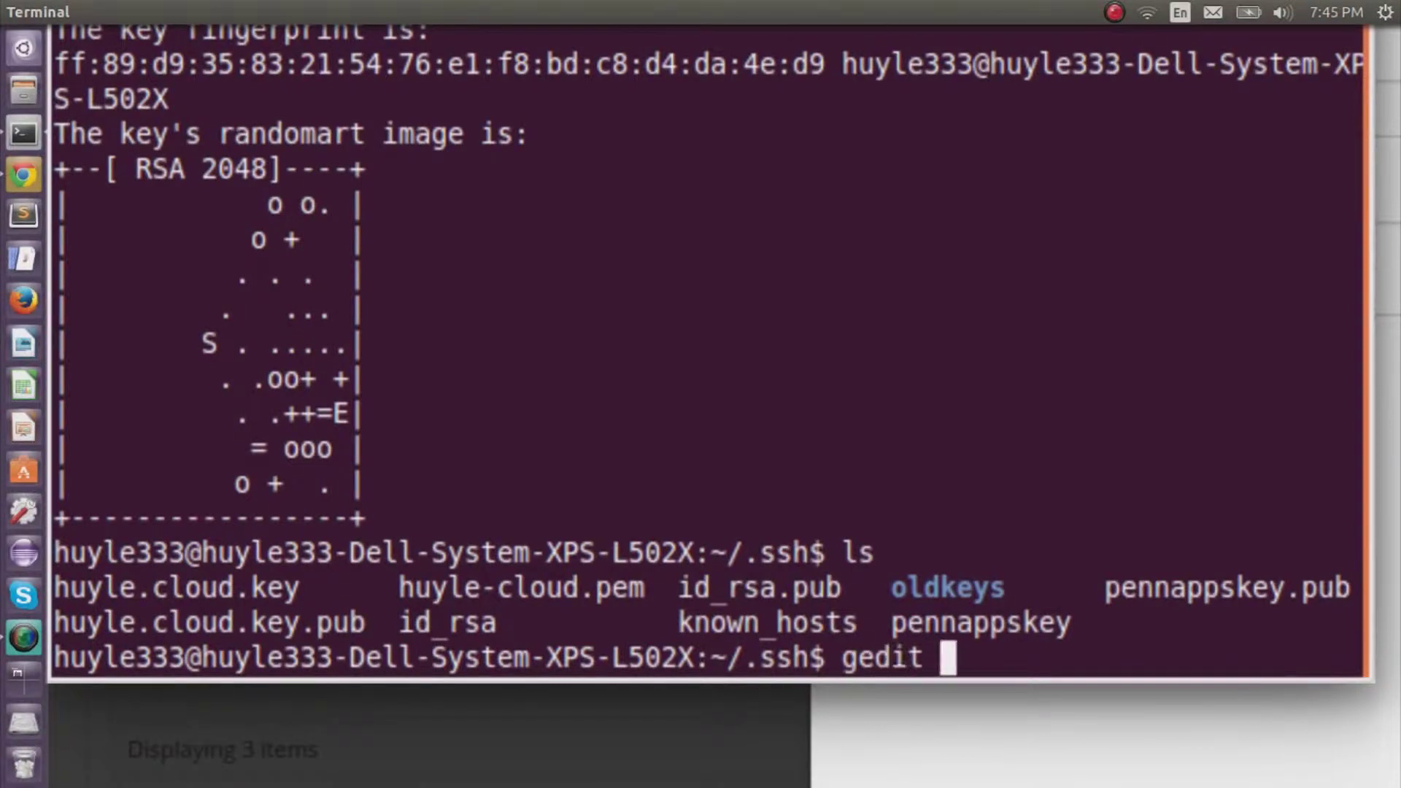
text(huyle.cloud.key.pub)
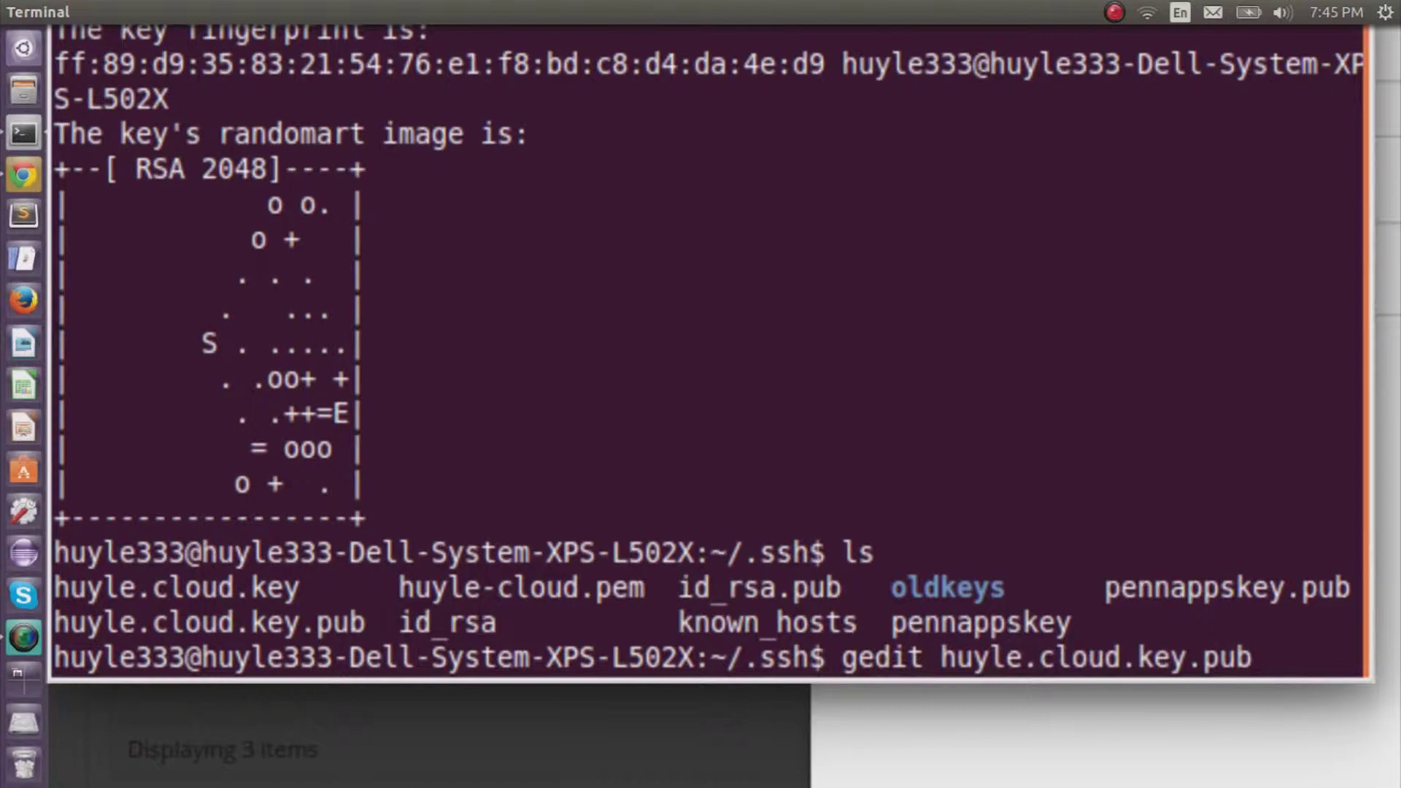
key(Return)
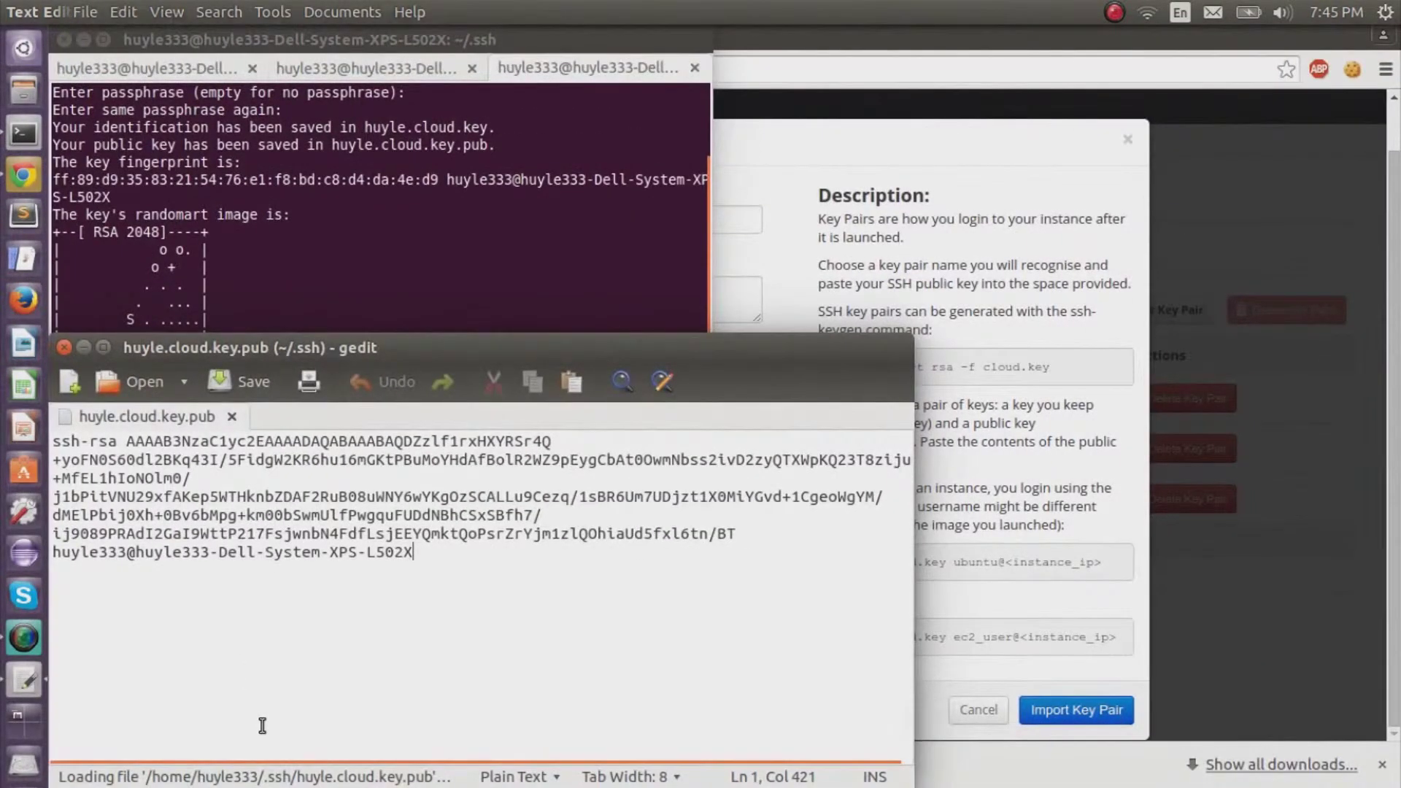
drag(412, 552, 35, 429)
right_click(97, 445)
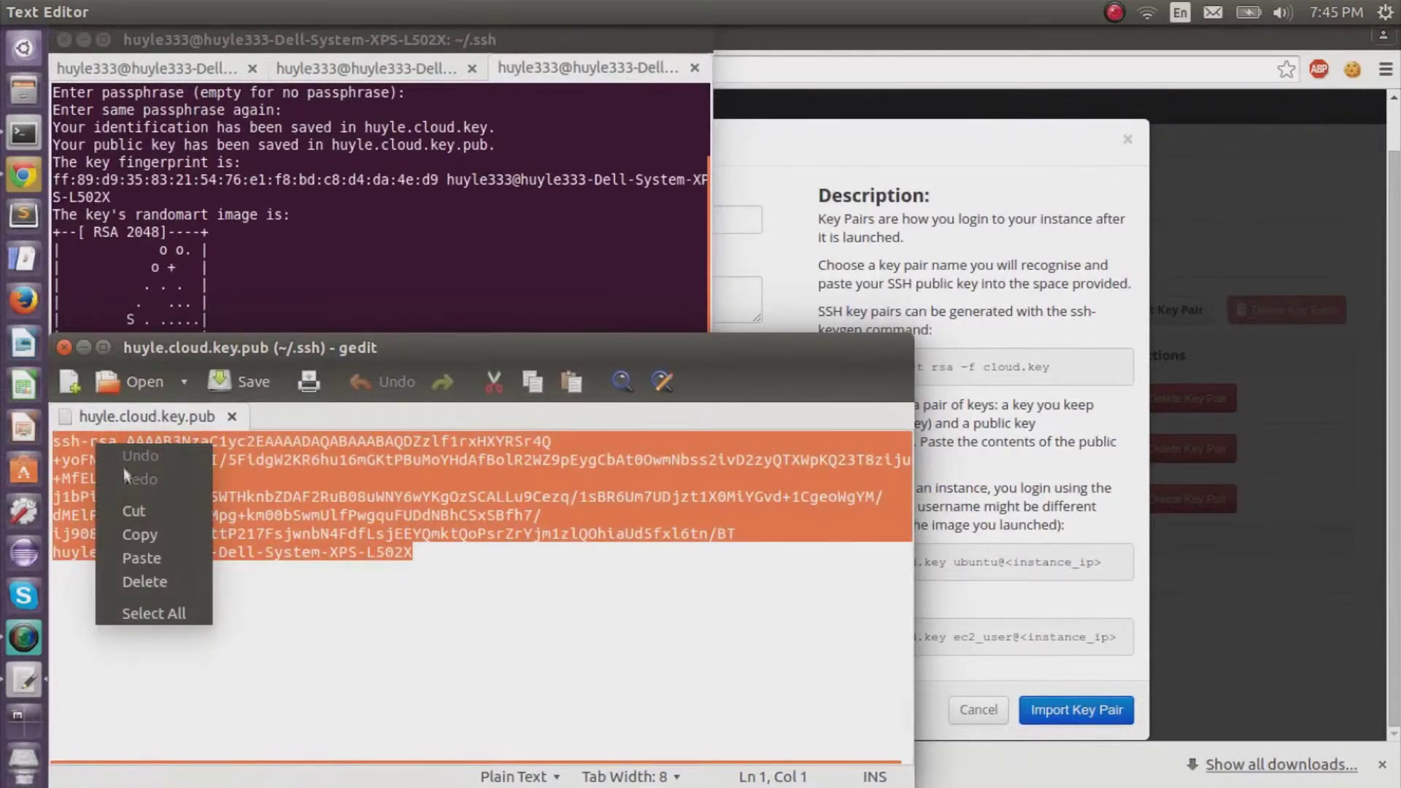
click(139, 535)
click(992, 224)
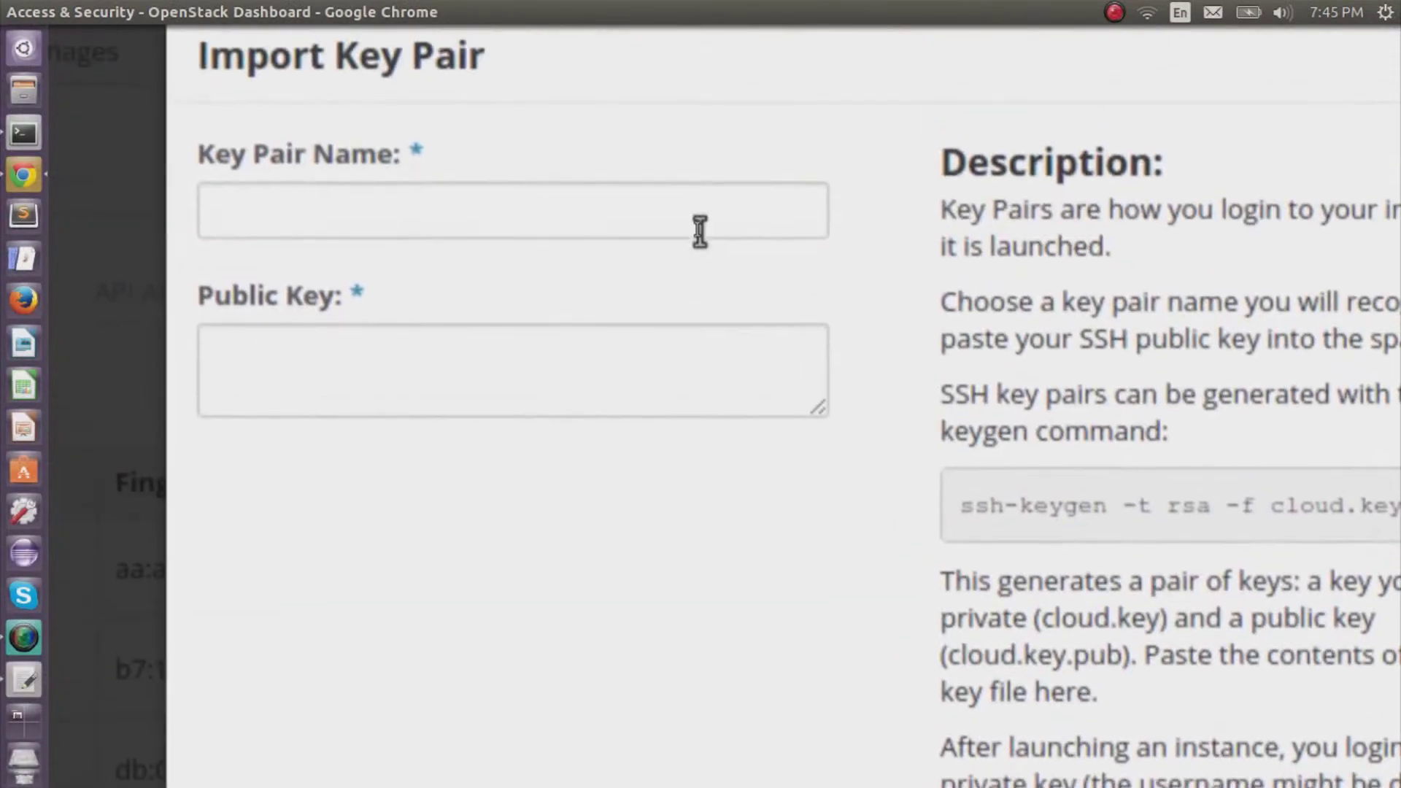
Import a key pair named 'huylecloud' using the pasted public key.
click(700, 227)
text(huy)
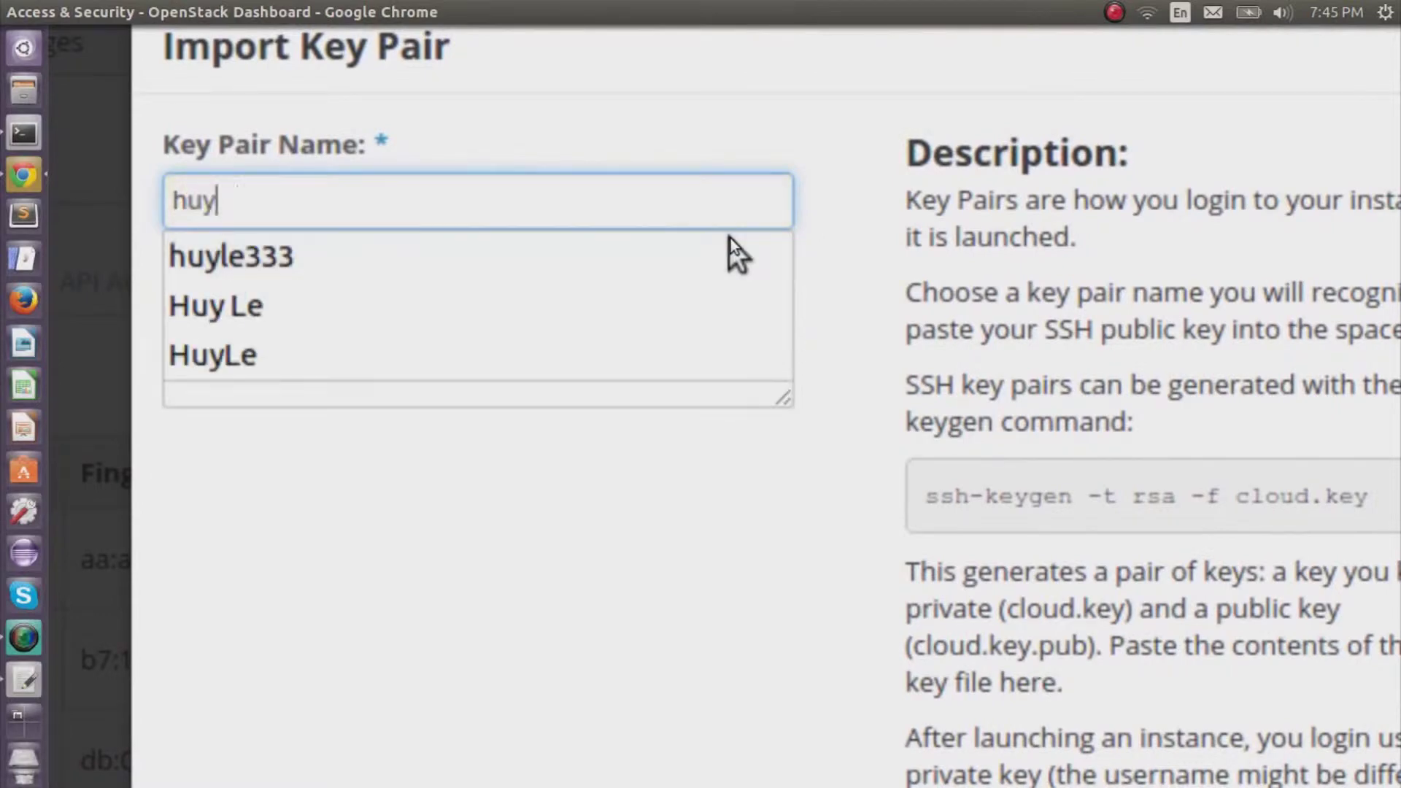
text(lecloud)
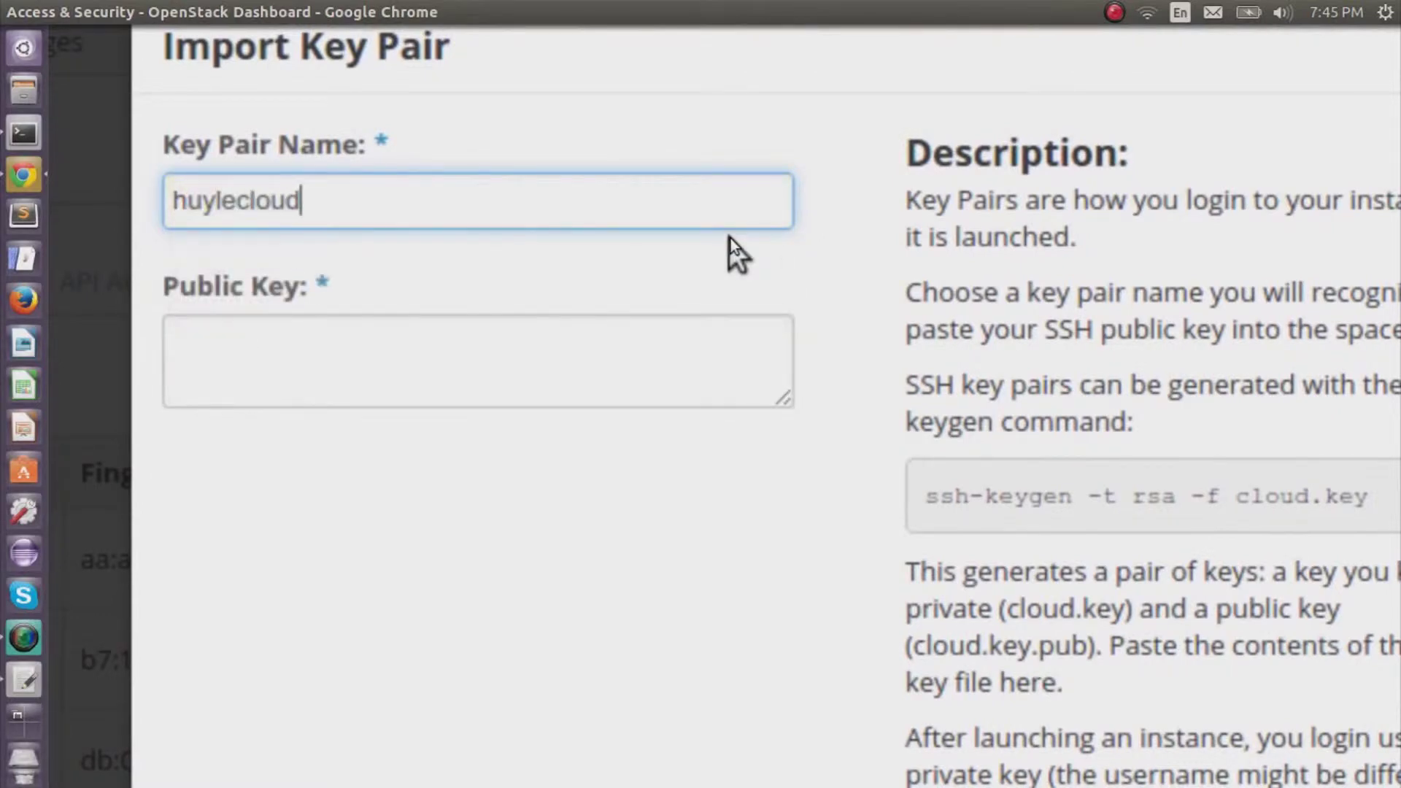
key(Tab)
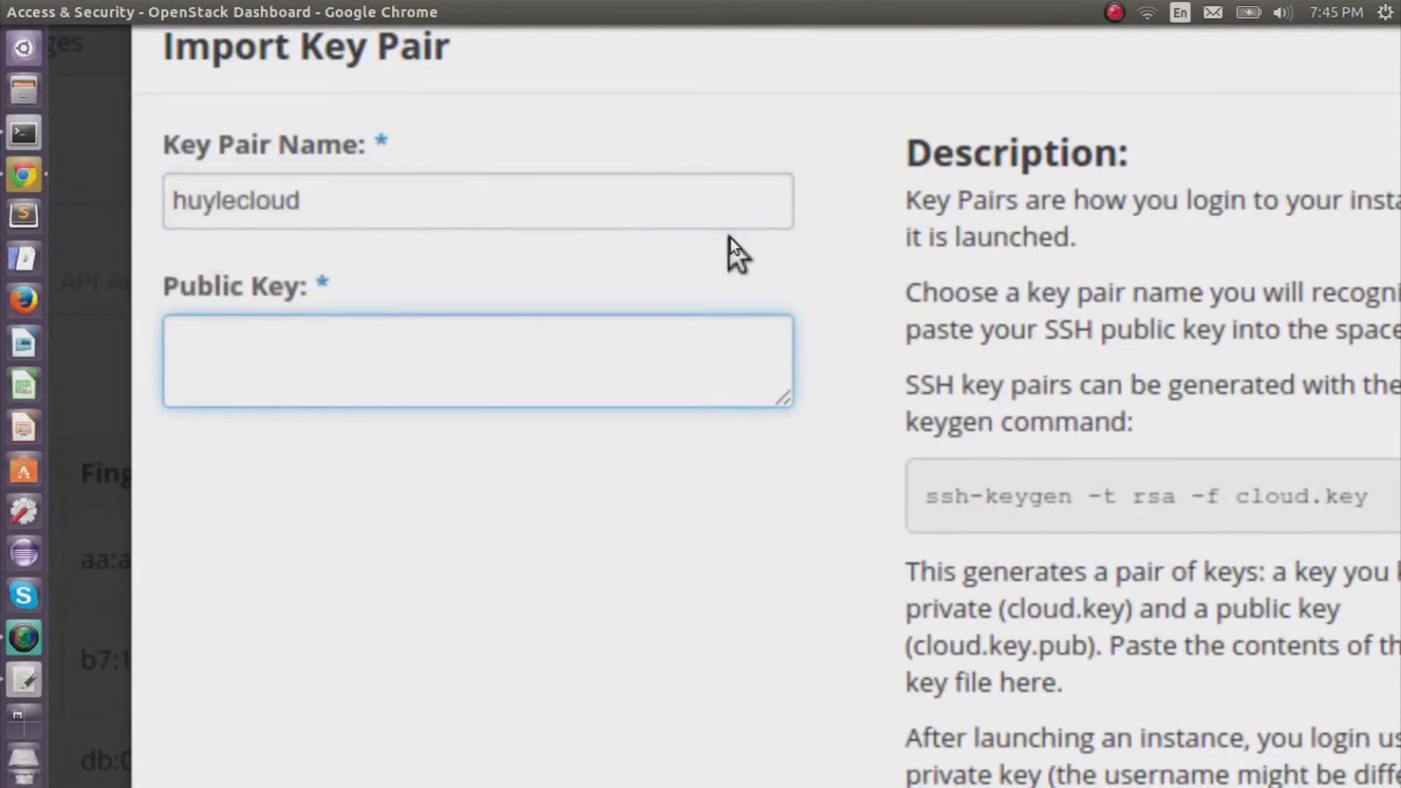
key(ctrl+v)
scroll(735, 270, down, 2)
drag(753, 317, 764, 512)
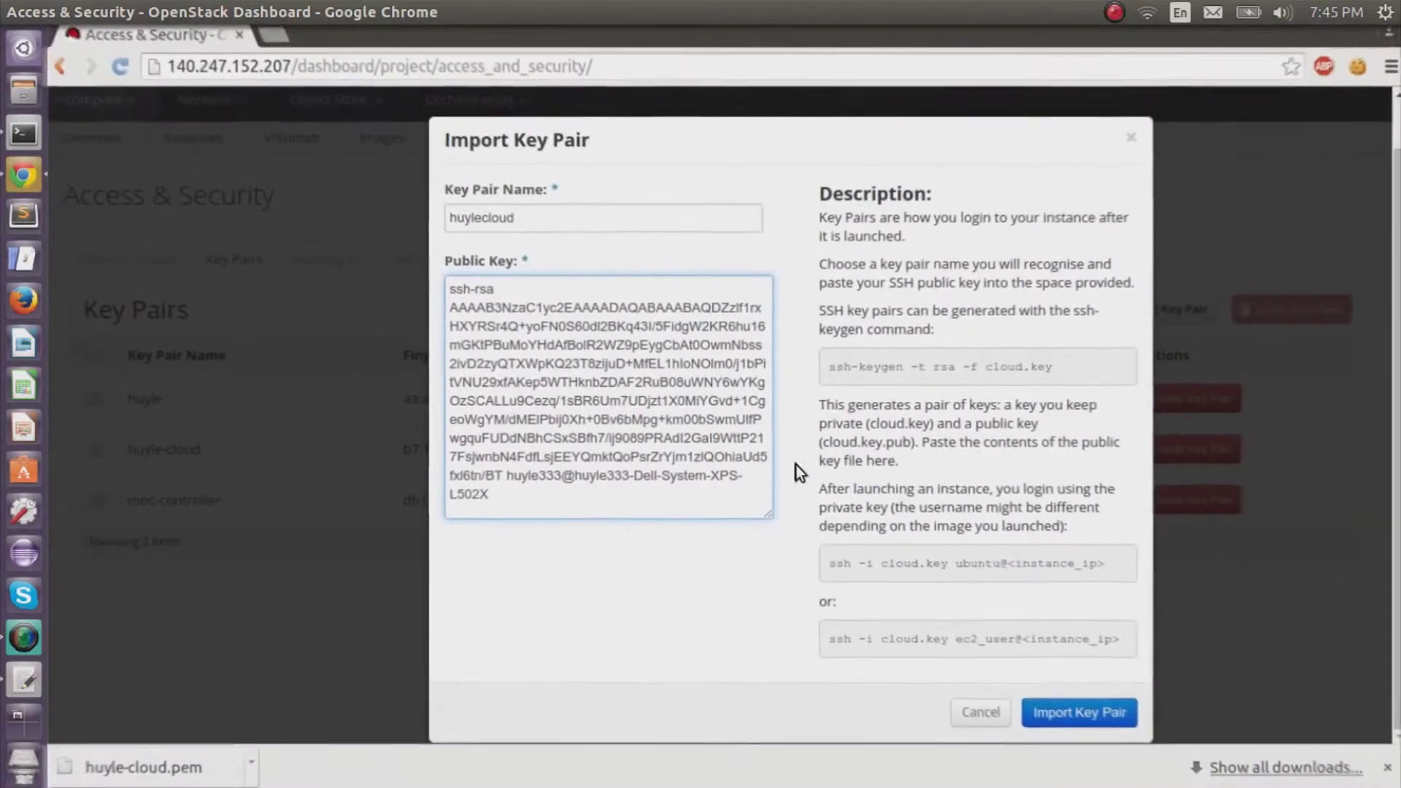
click(1082, 715)
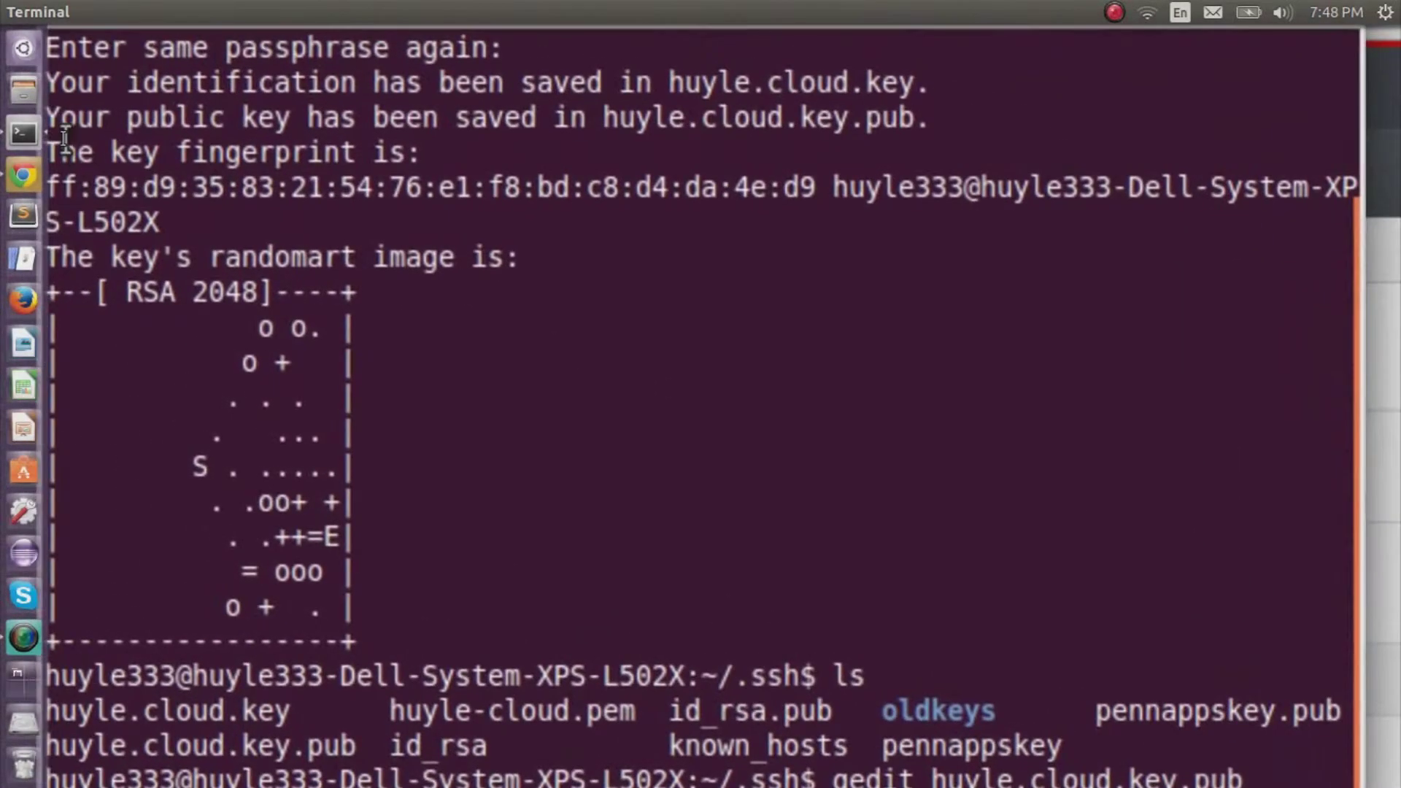
Clear the terminal and start the agent with eval "$(ssh-agent -s)".
key(ctrl+c)
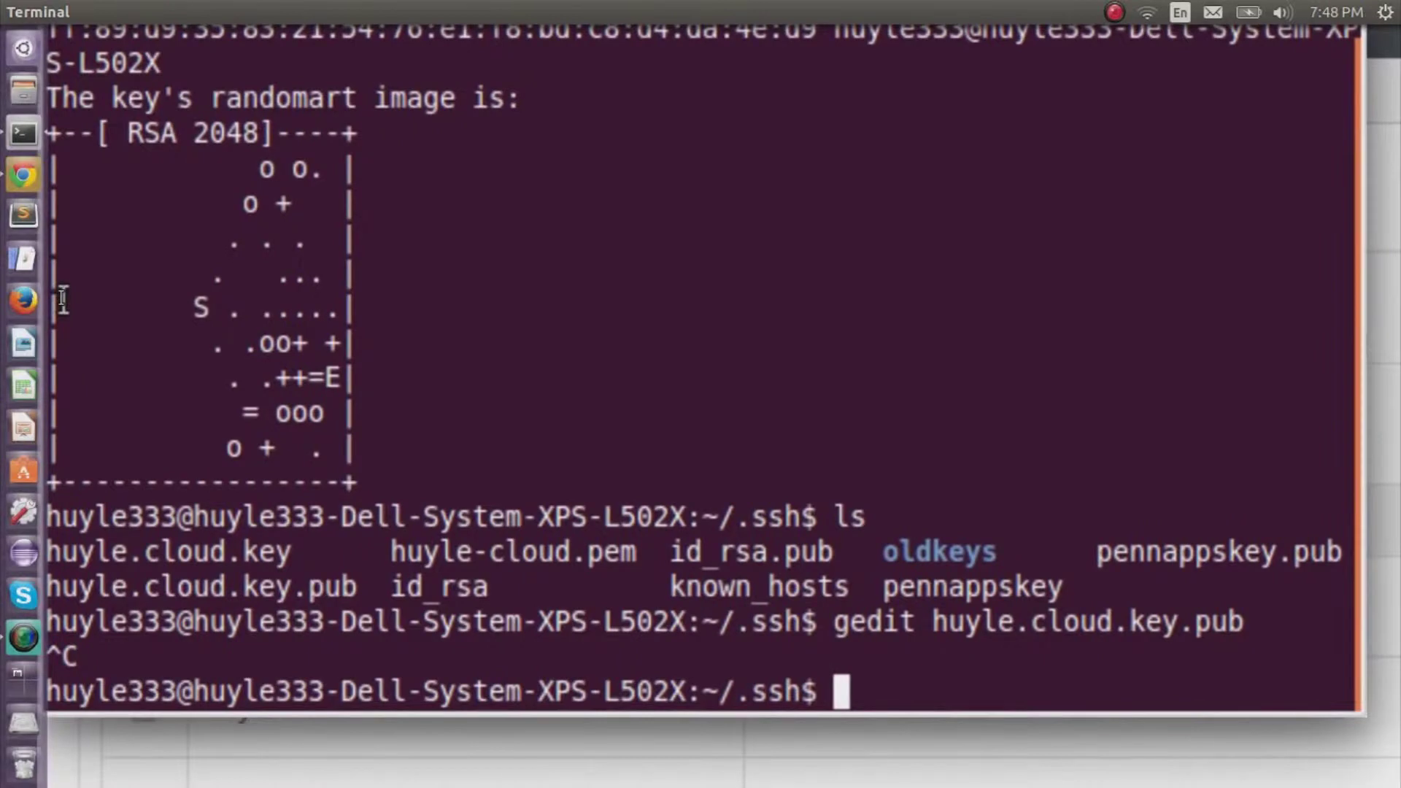
key(ctrl+l)
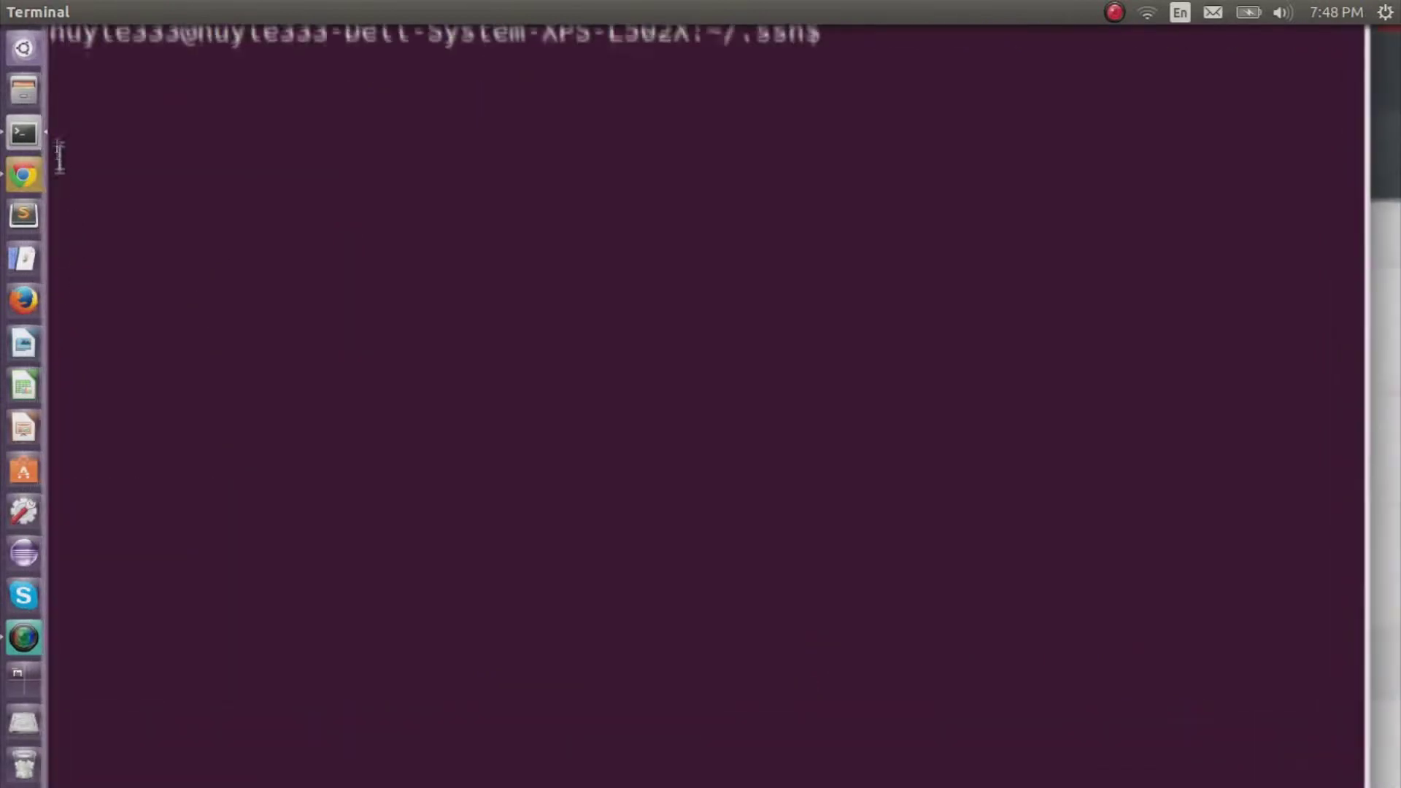
text(pwd)
key(Return)
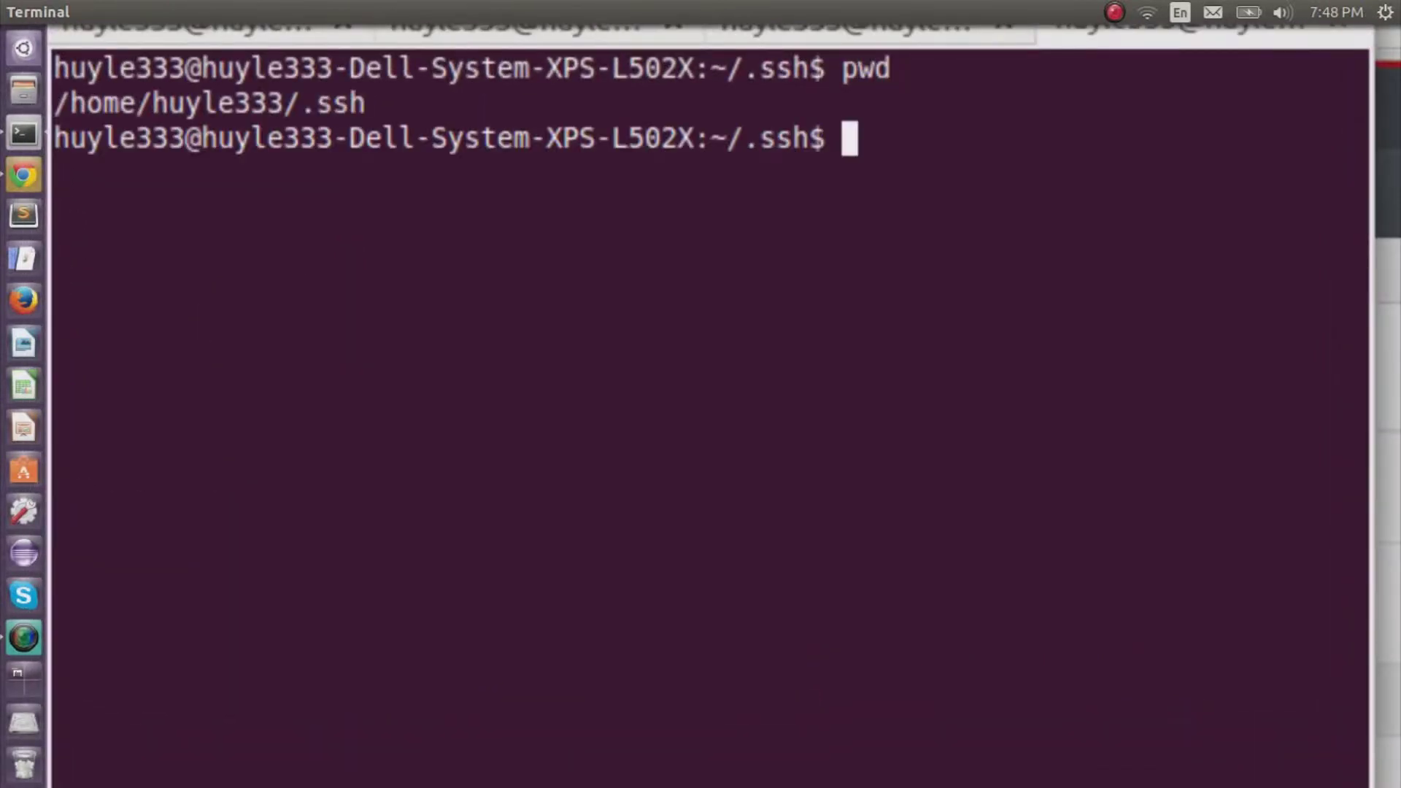
text(eval "$(ssh-agent-s))
key(BackSpace)
key(BackSpace)
key(BackSpace)
text(s)
key(BackSpace)
text(-s)
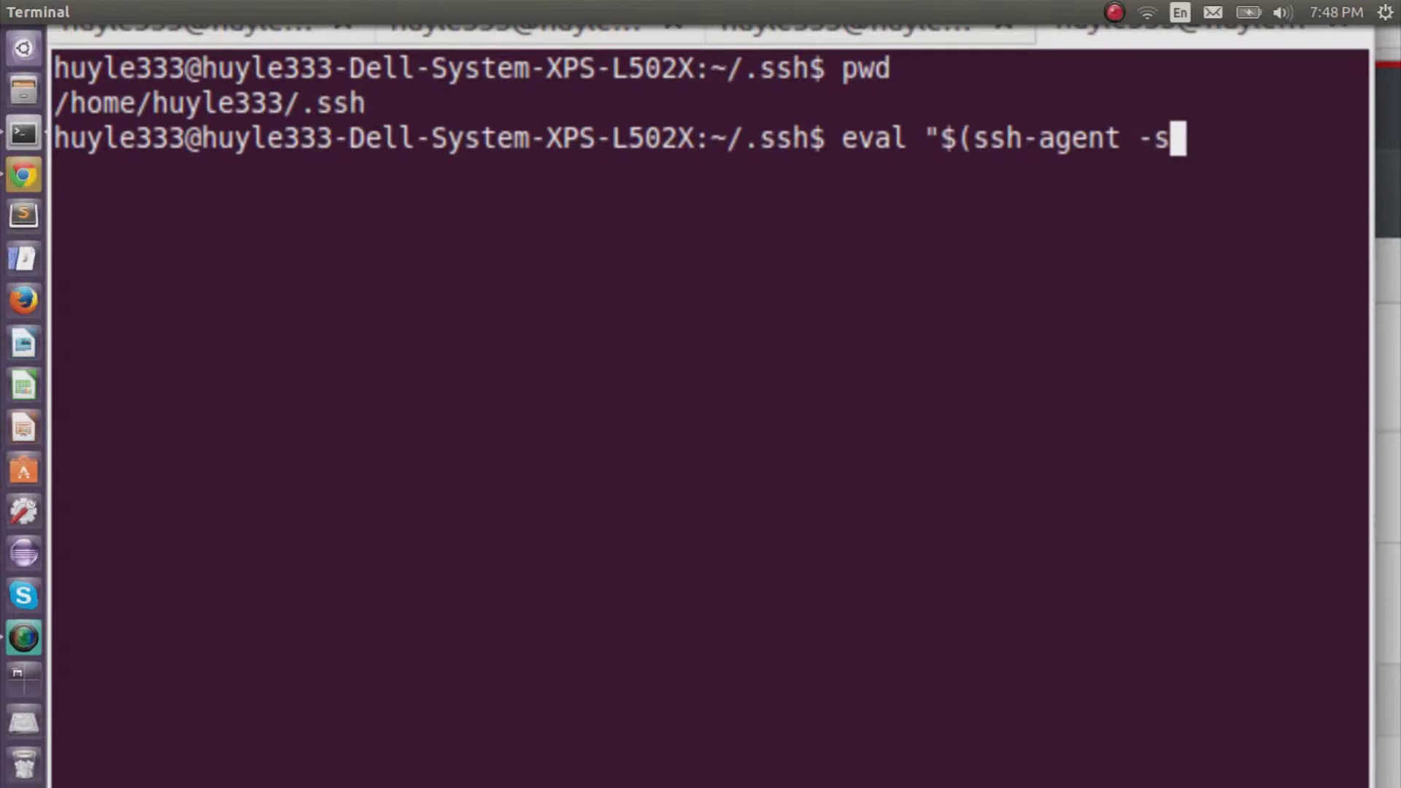
text()")
key(Return)
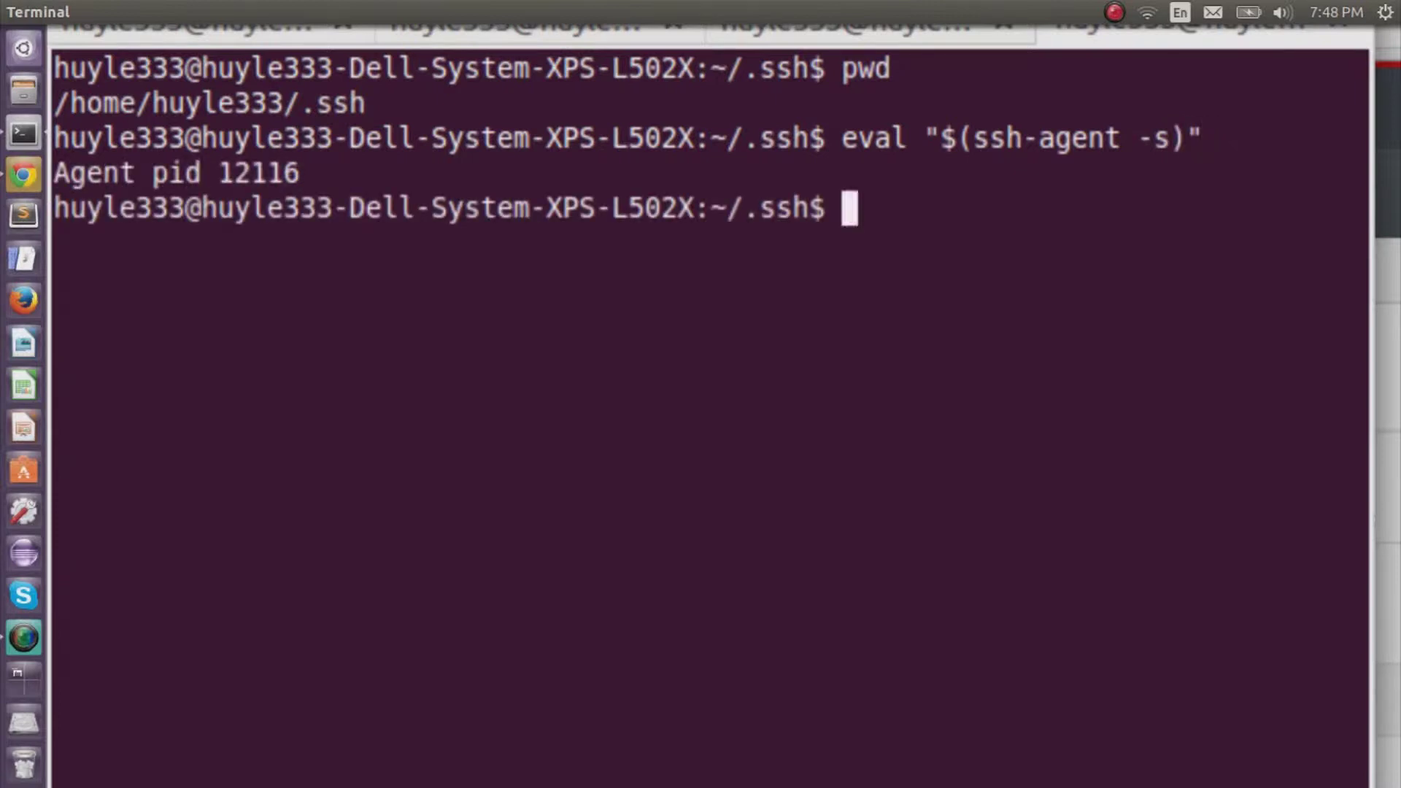
Add the private key huyle.cloud.key to the ssh-agent with ssh-add.
text(ssh -)
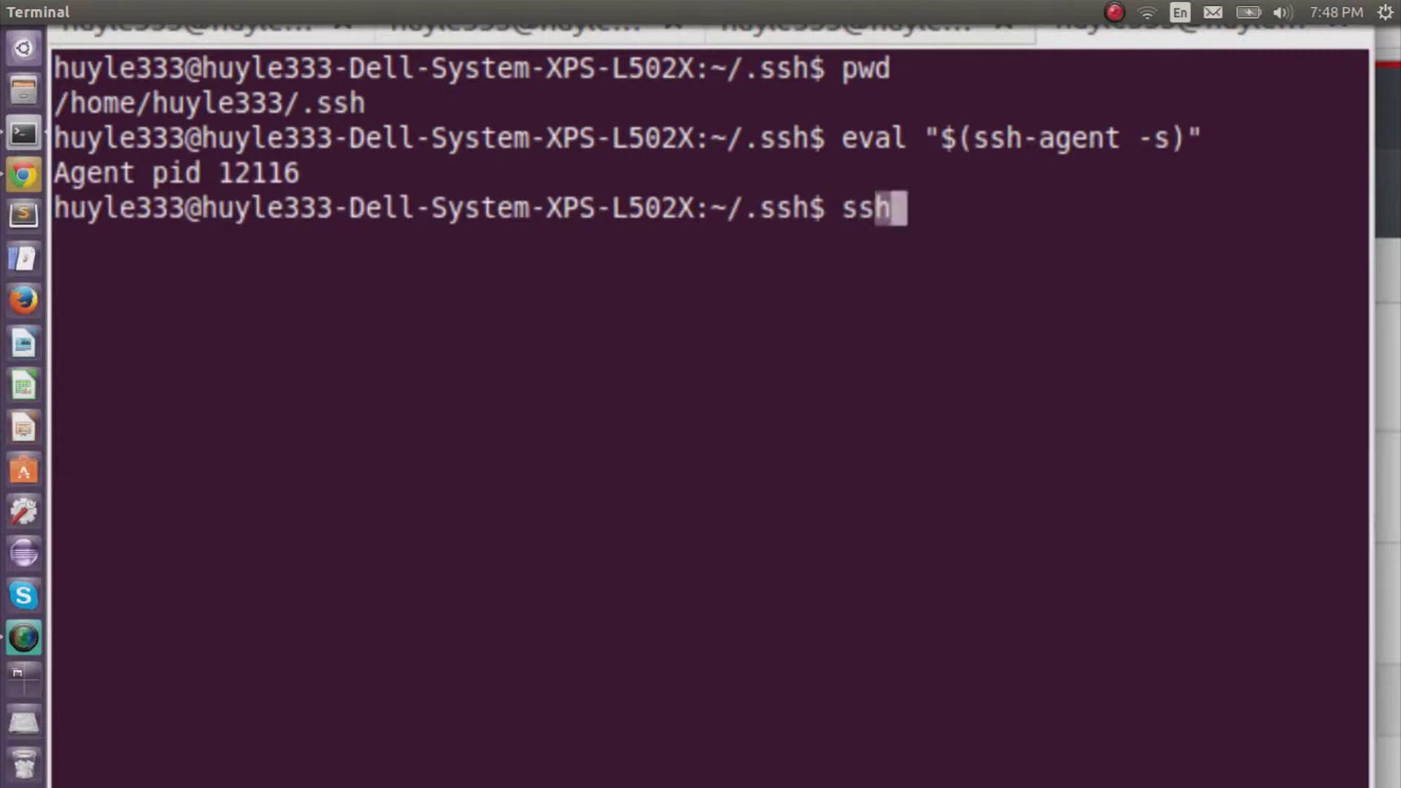
key(BackSpace)
key(BackSpace)
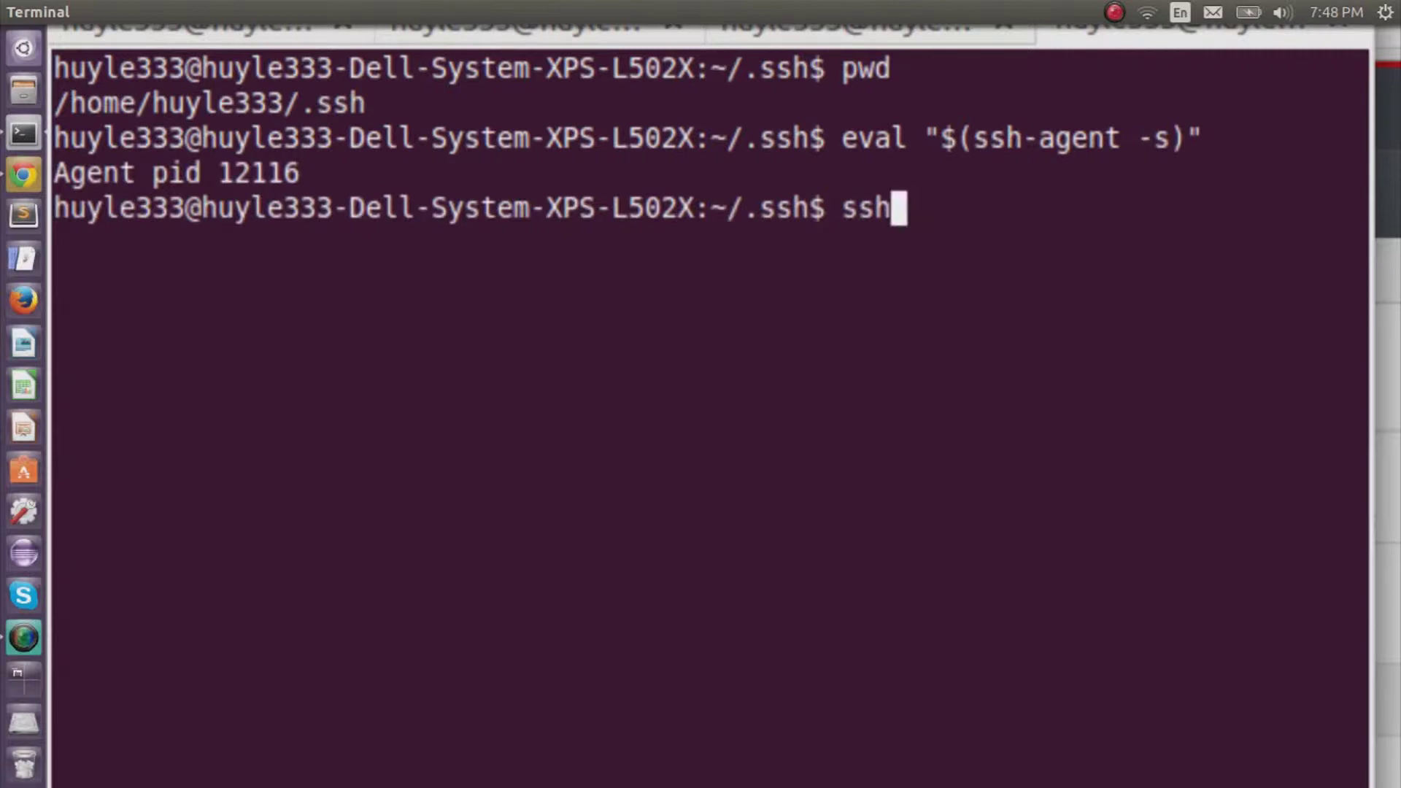
text(-add )
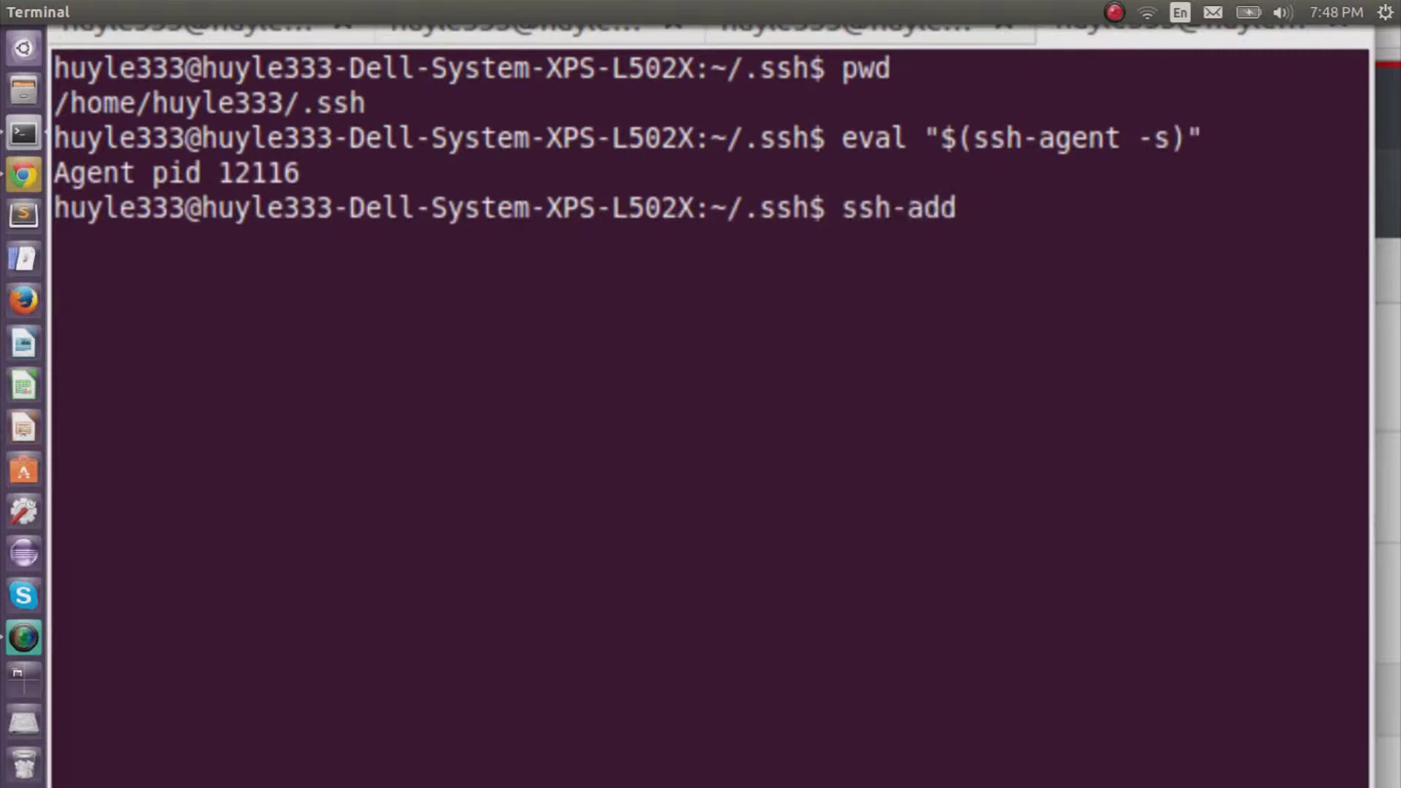
text(f)
key(BackSpace)
text(huyle.cloud)
key(Tab)
key(Tab)
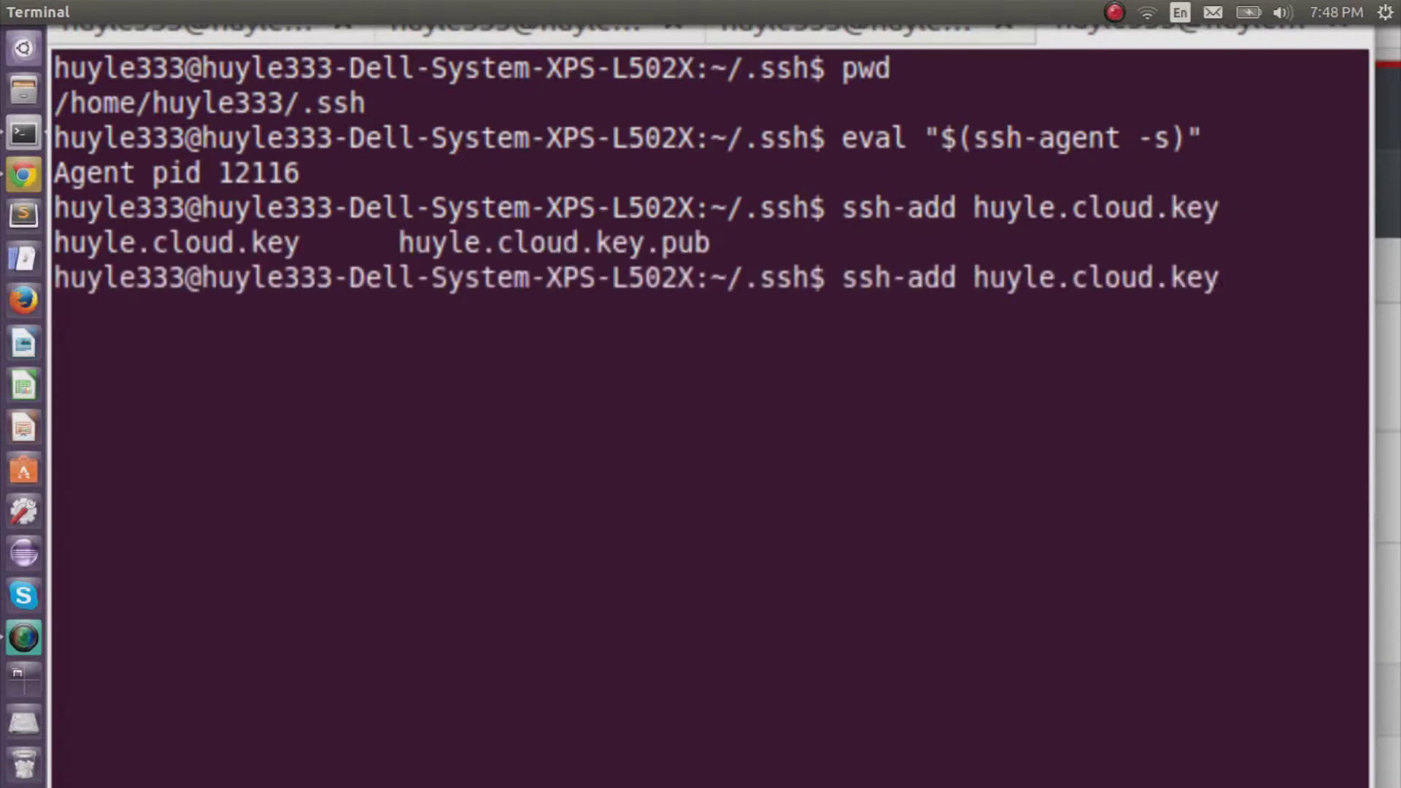
key(Return)
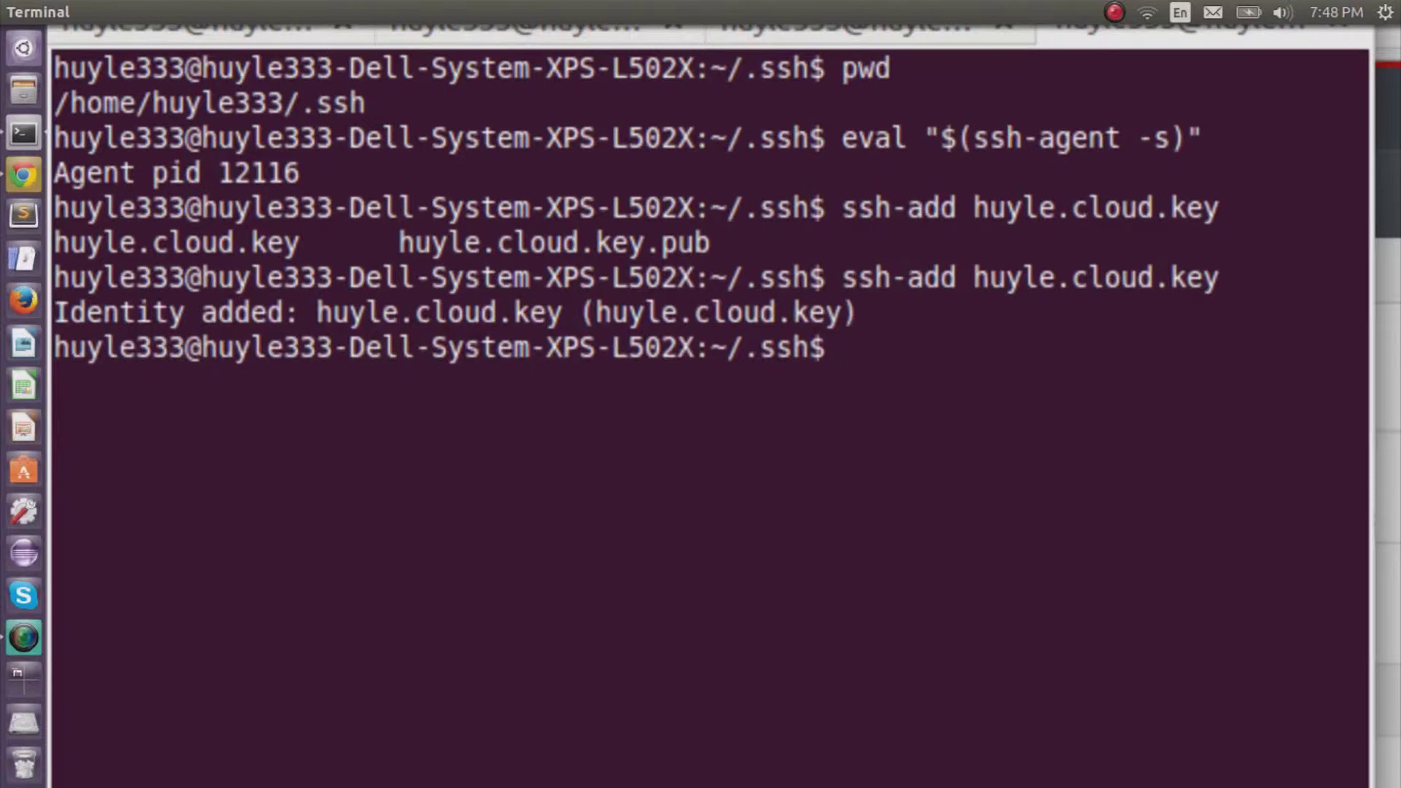
Add huyle-cloud.pem to the agent and list loaded keys with ssh-add -l.
text(ssh-a)
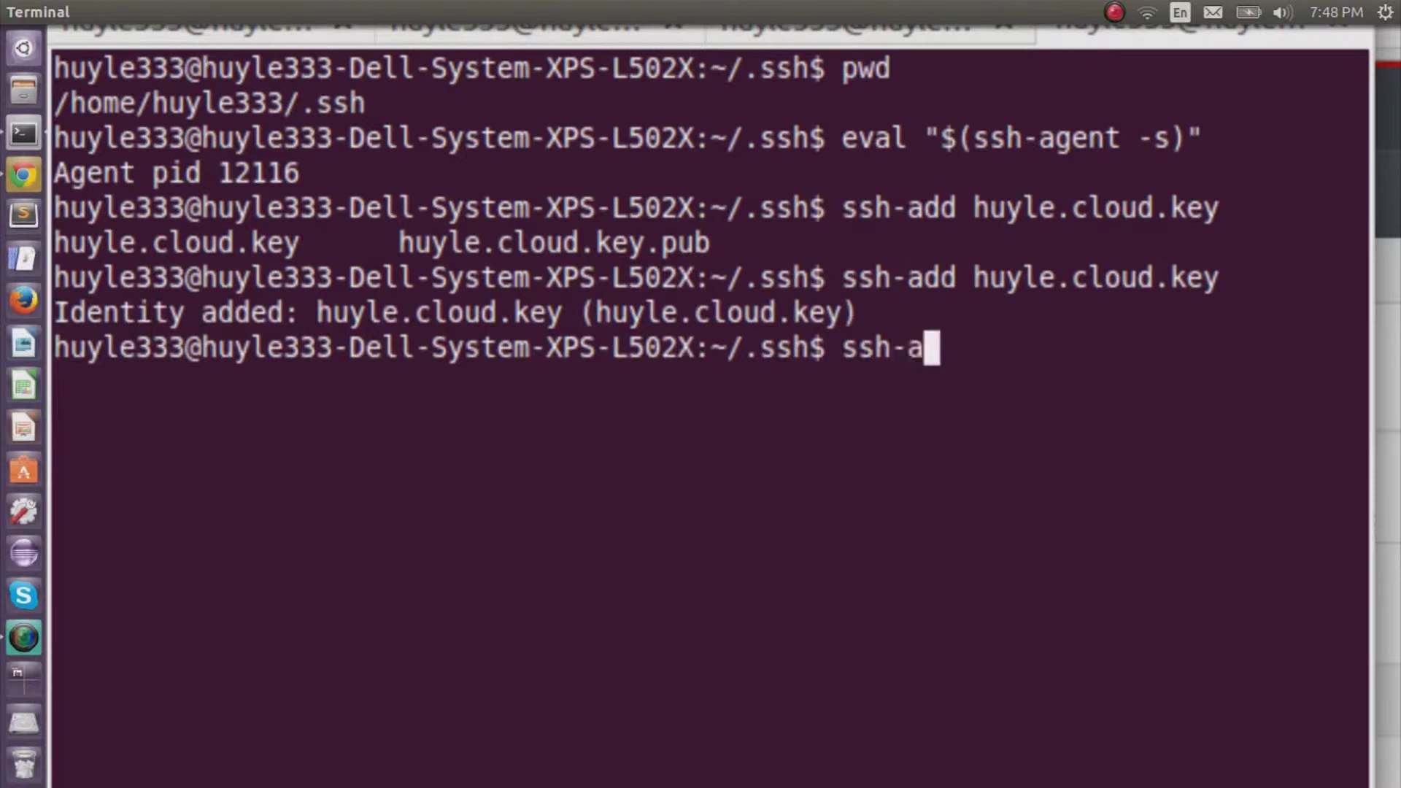
text(dd huyl)
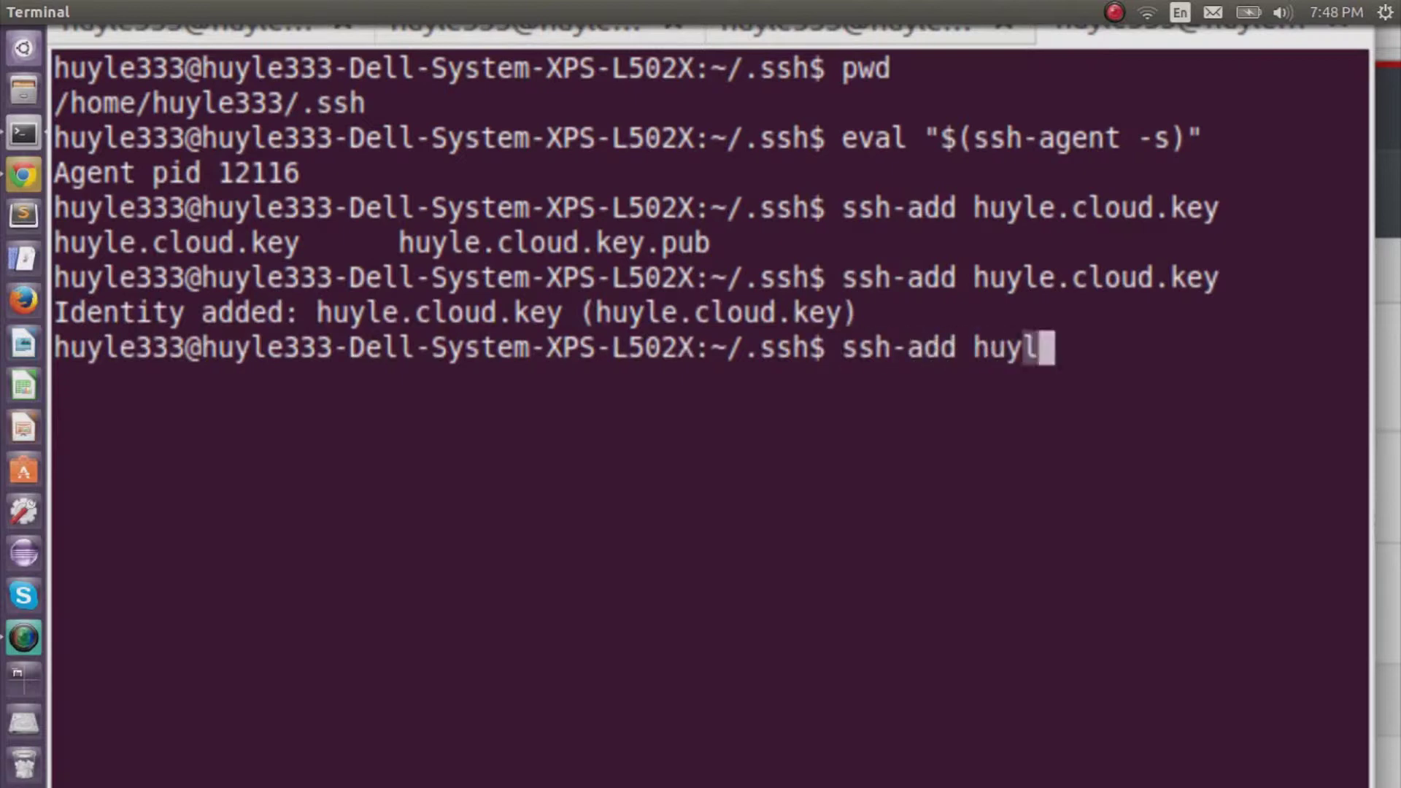
text(e-)
key(BackSpace)
text(-)
key(Tab)
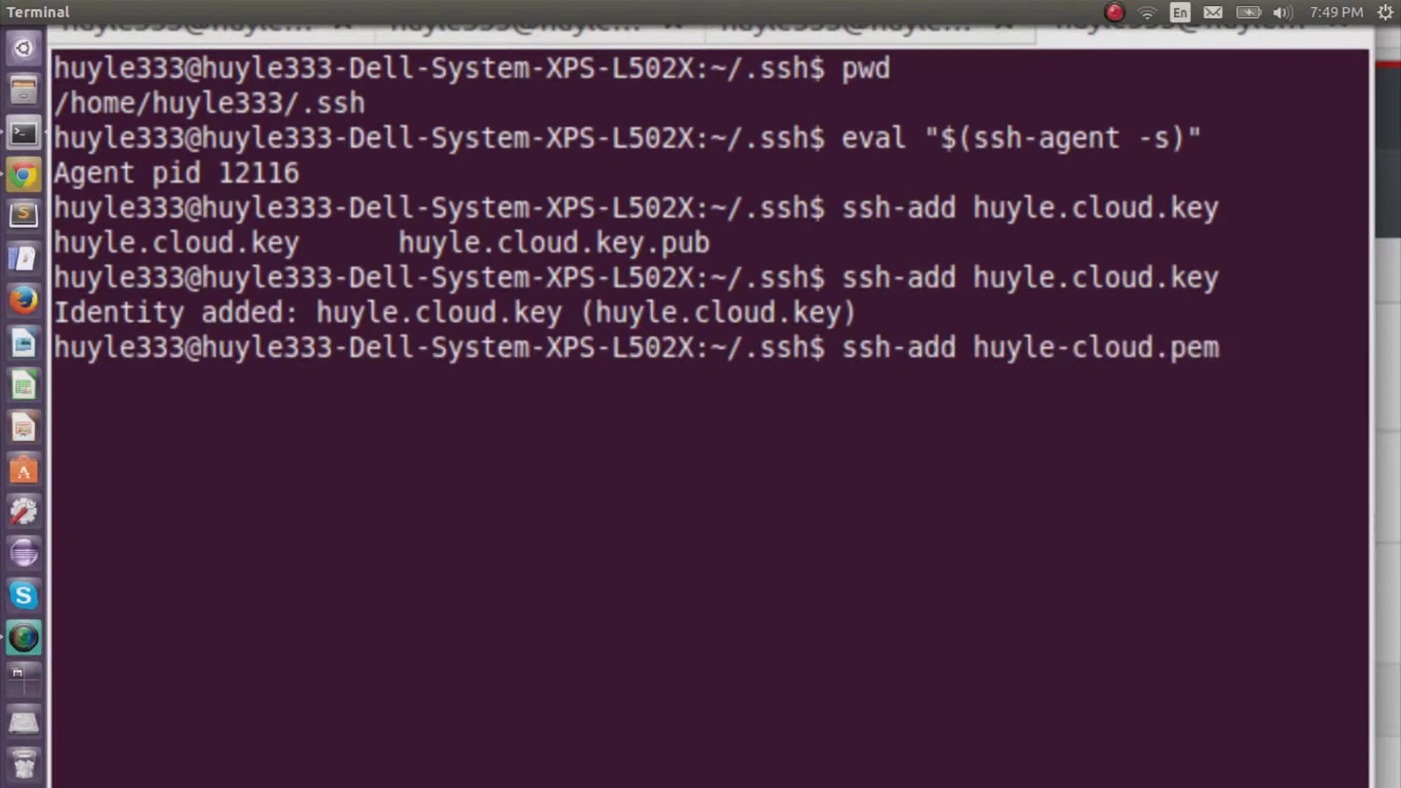
key(Return)
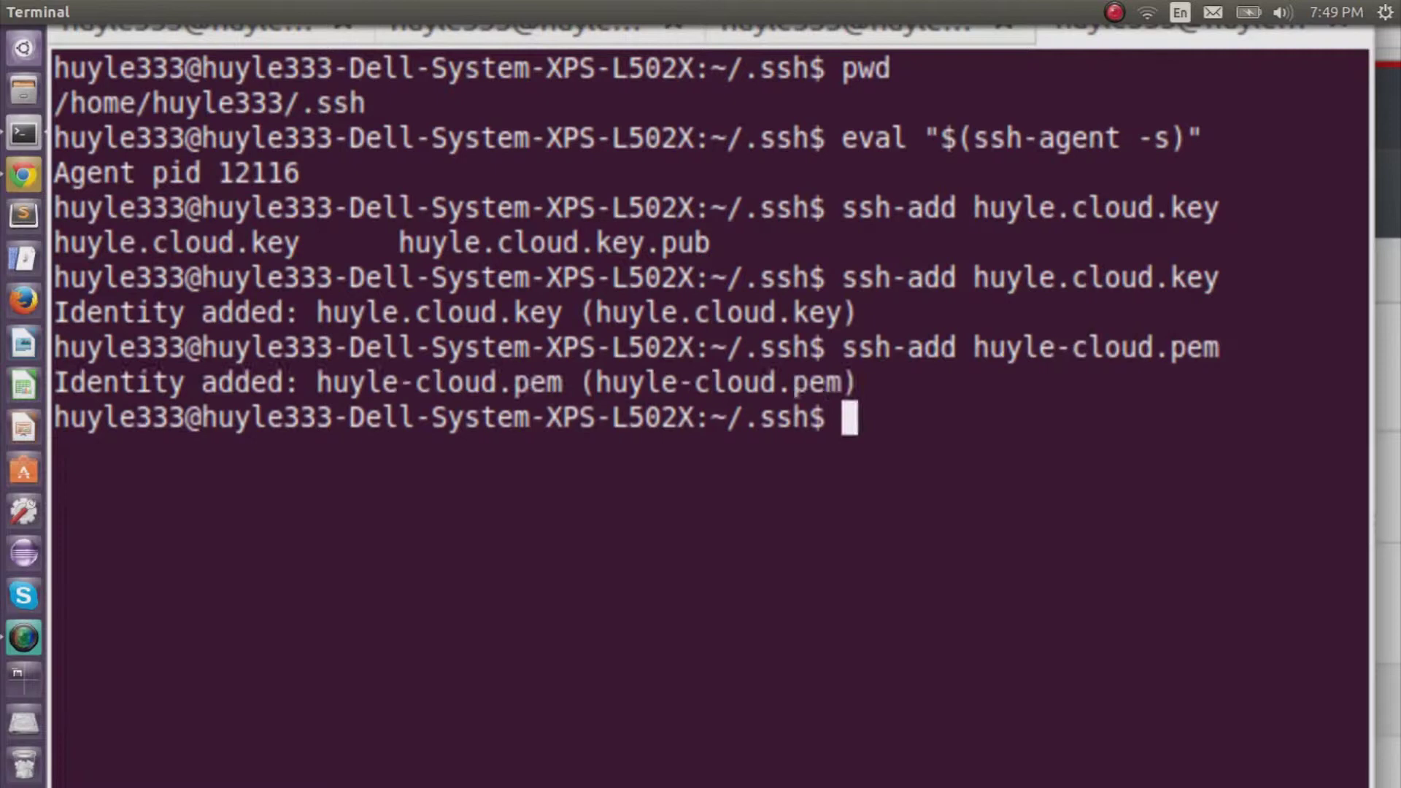
text(ssh-add -l)
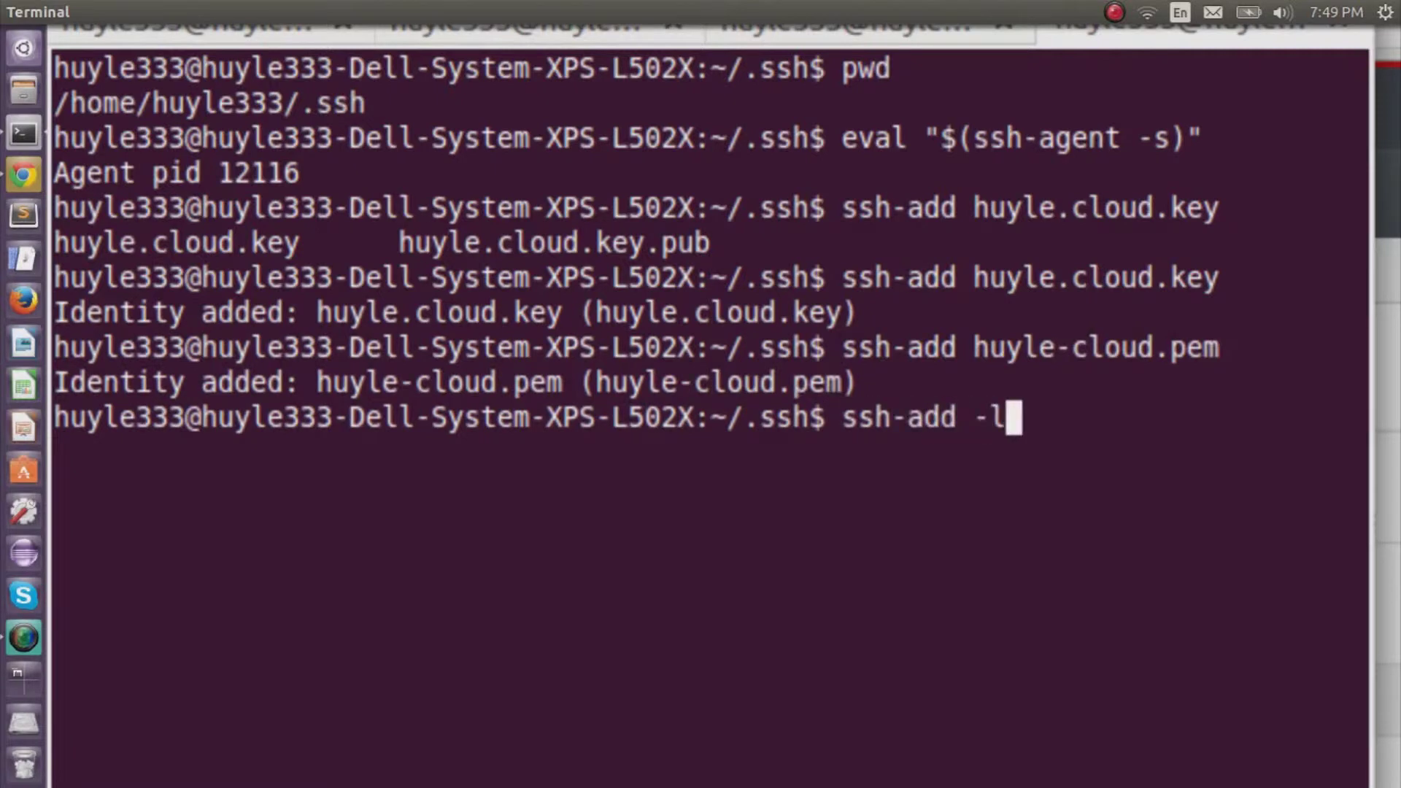
key(Return)
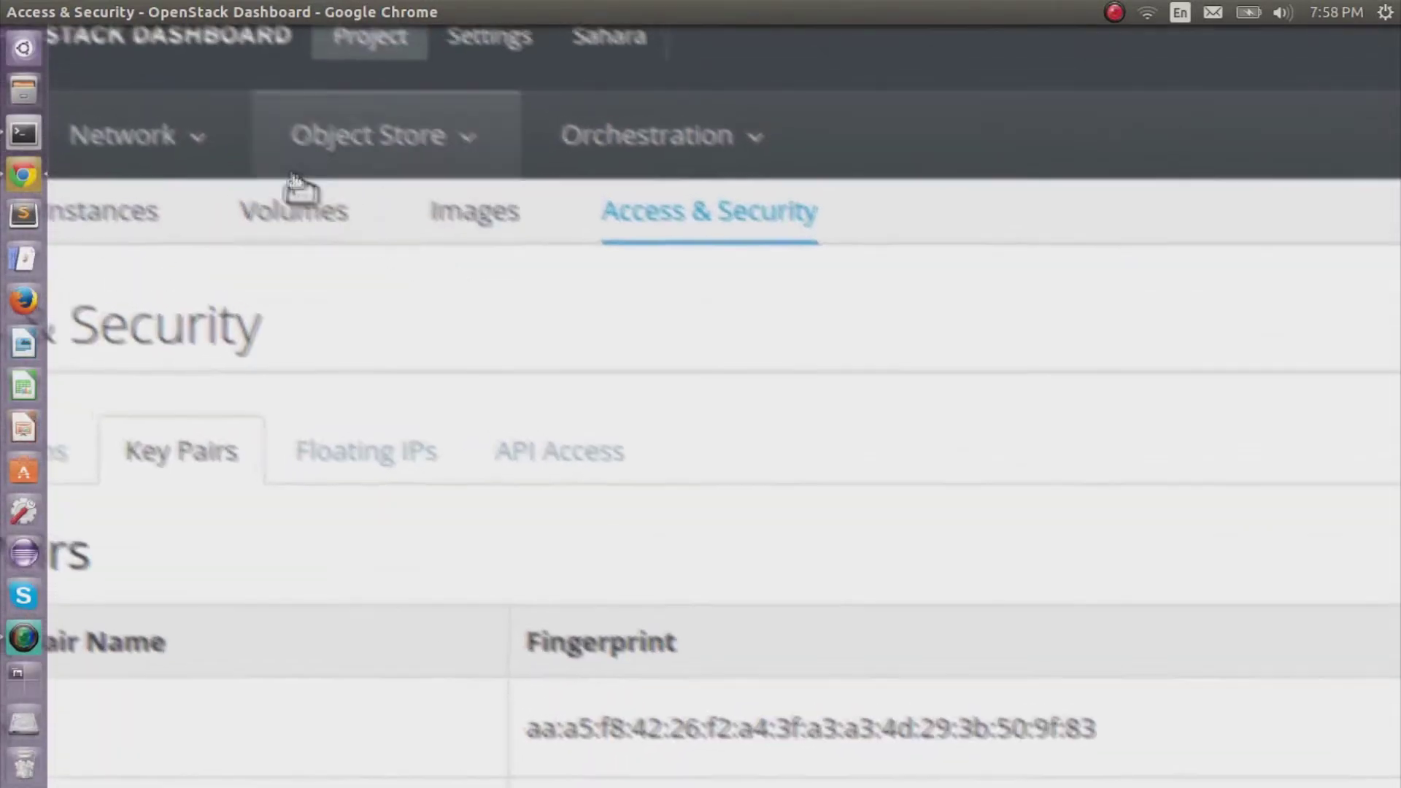
Go to the Networks list in the Network section.
click(224, 167)
click(216, 194)
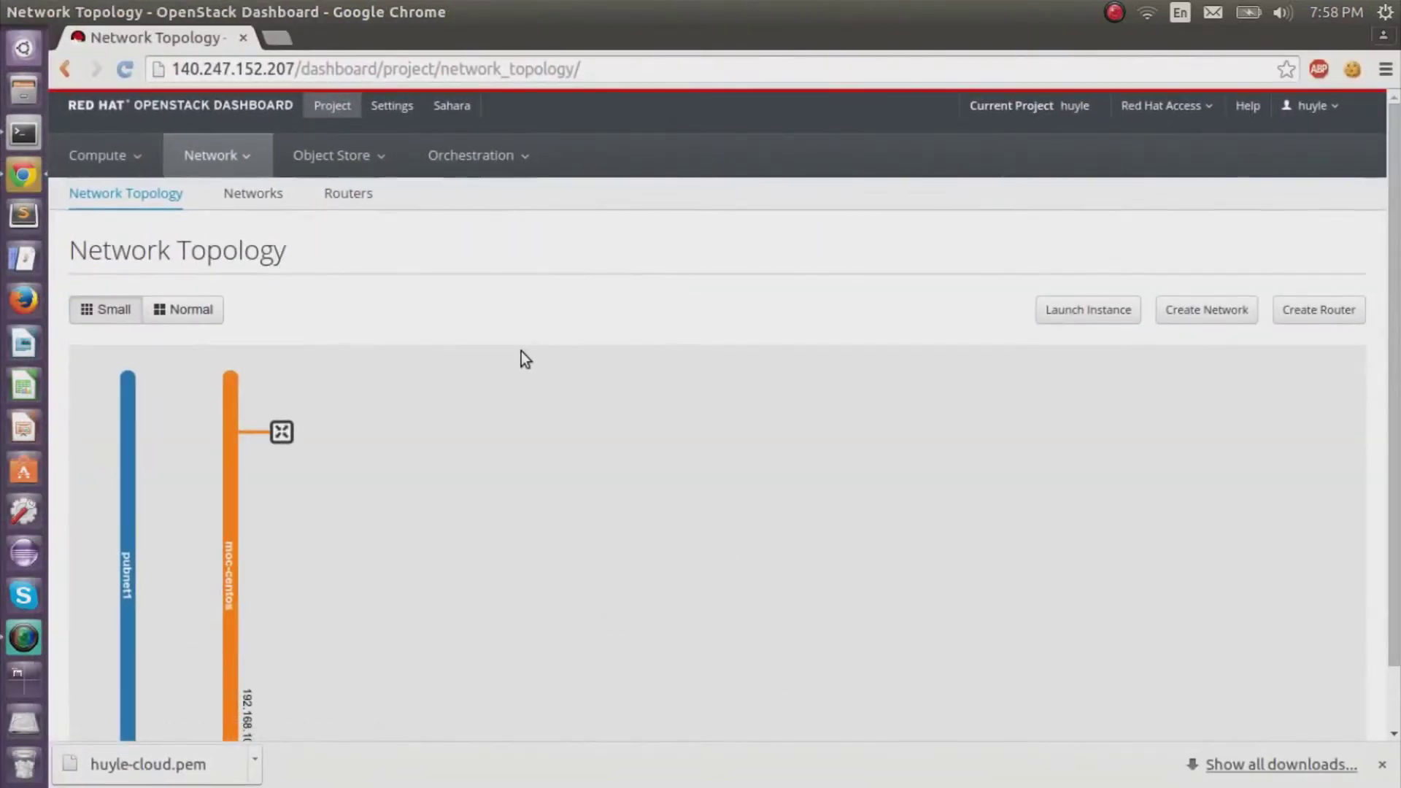
scroll(521, 352, down, 2)
scroll(521, 352, up, 1)
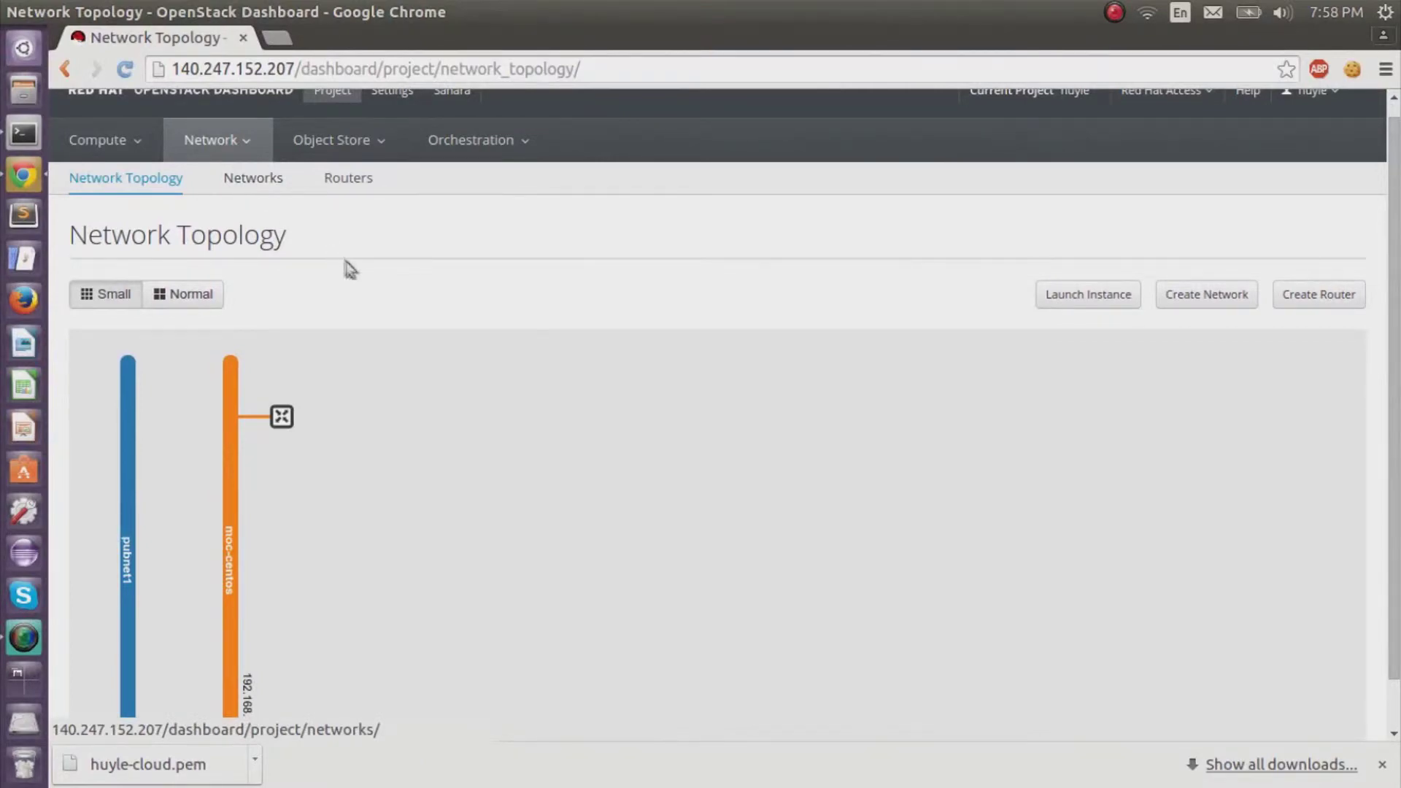
click(269, 182)
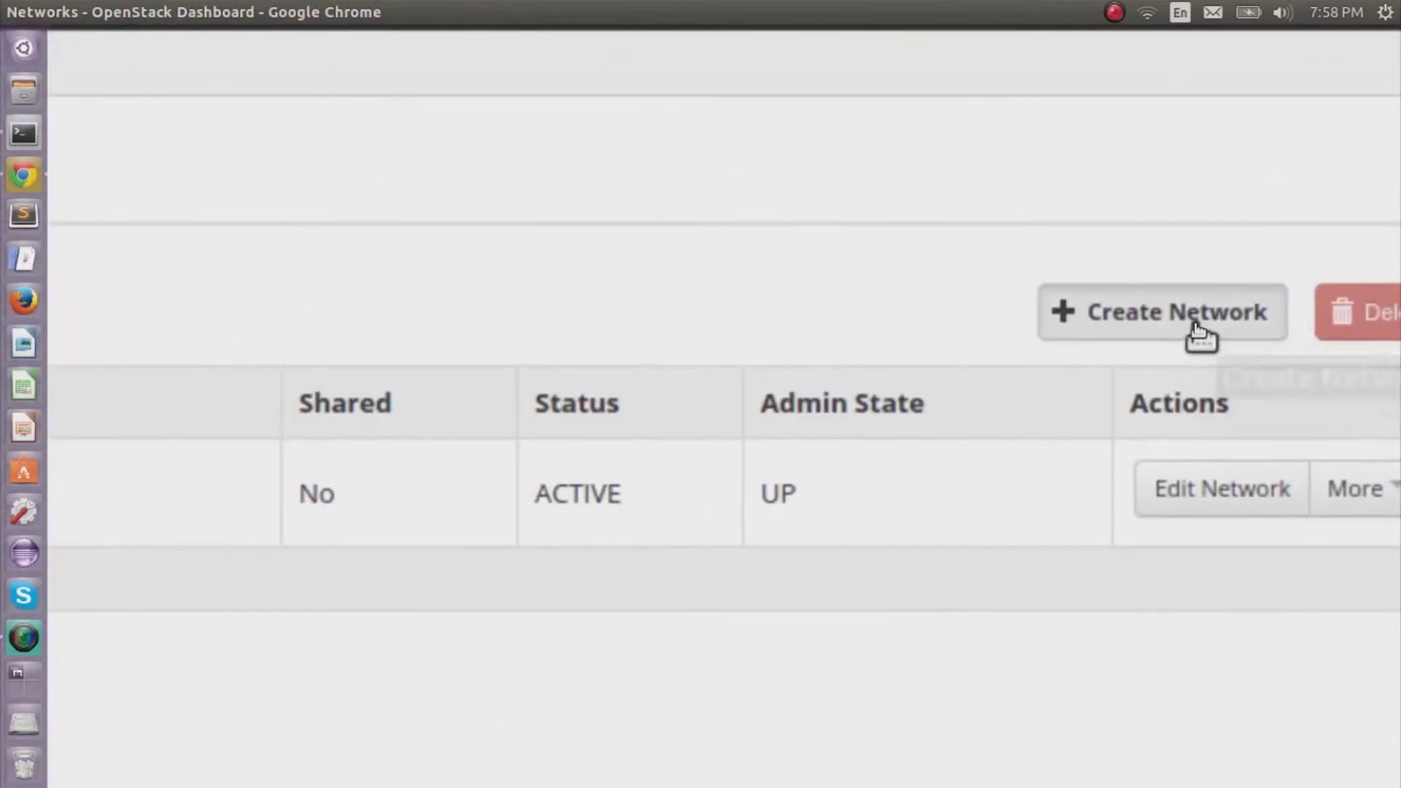
Start a new network named internal-net-huyle and continue to its Subnet step.
click(1197, 329)
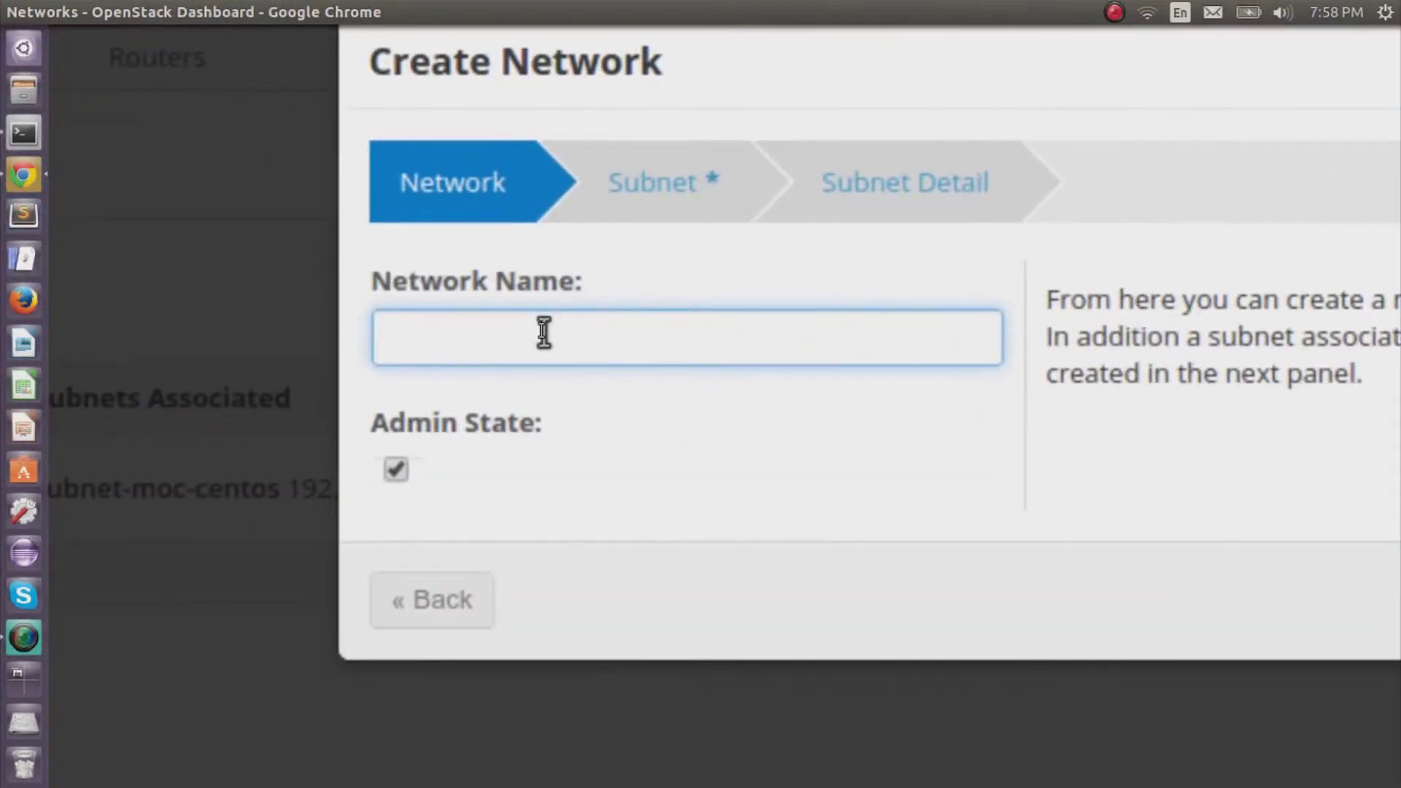
text(internal-net-hoyle)
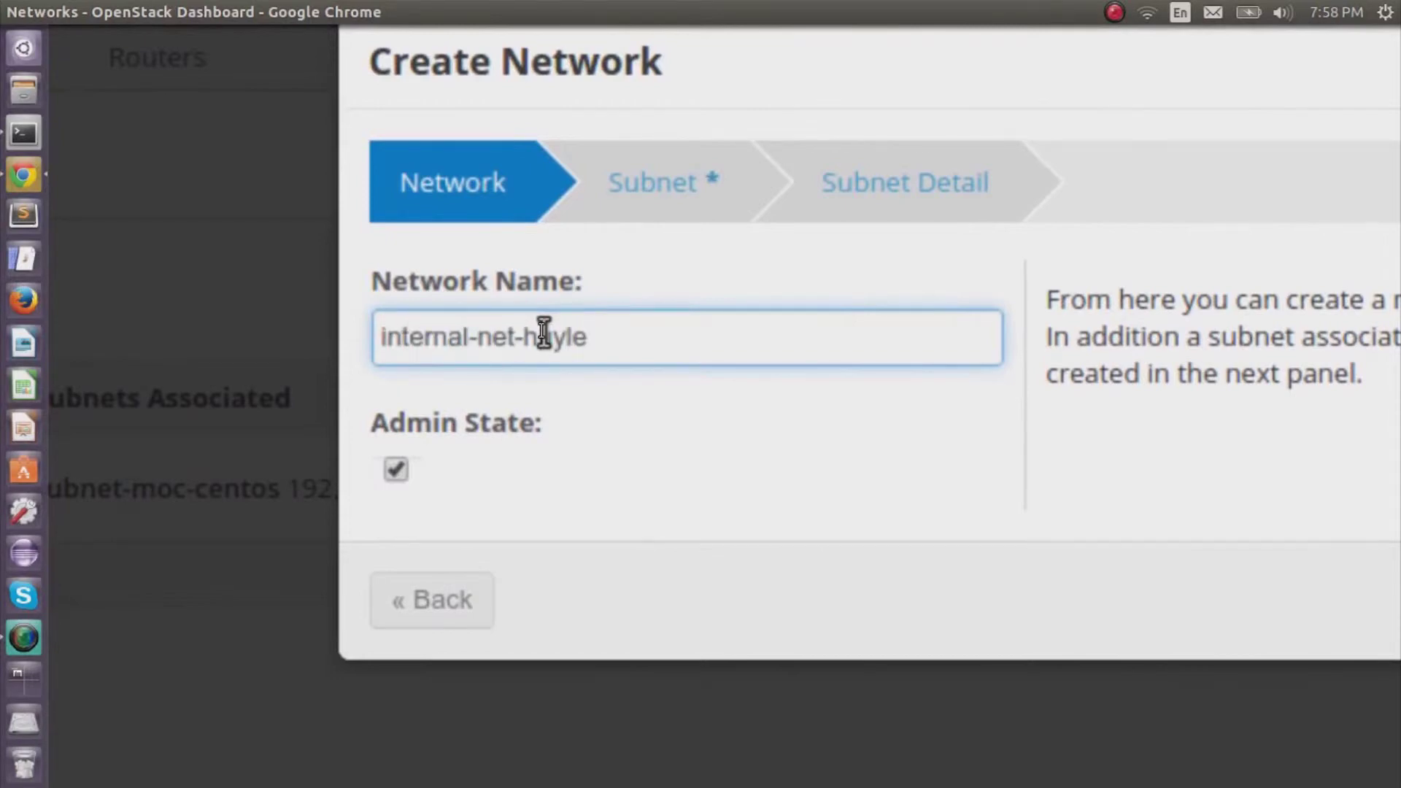
scroll(585, 331, right, 4)
scroll(607, 344, down, 2)
scroll(689, 379, up, 2)
scroll(642, 325, left, 2)
click(613, 266)
Give the network subnet subnet-huyle at 192.168.100.0/24 and create it.
click(694, 391)
scroll(713, 423, down, 1)
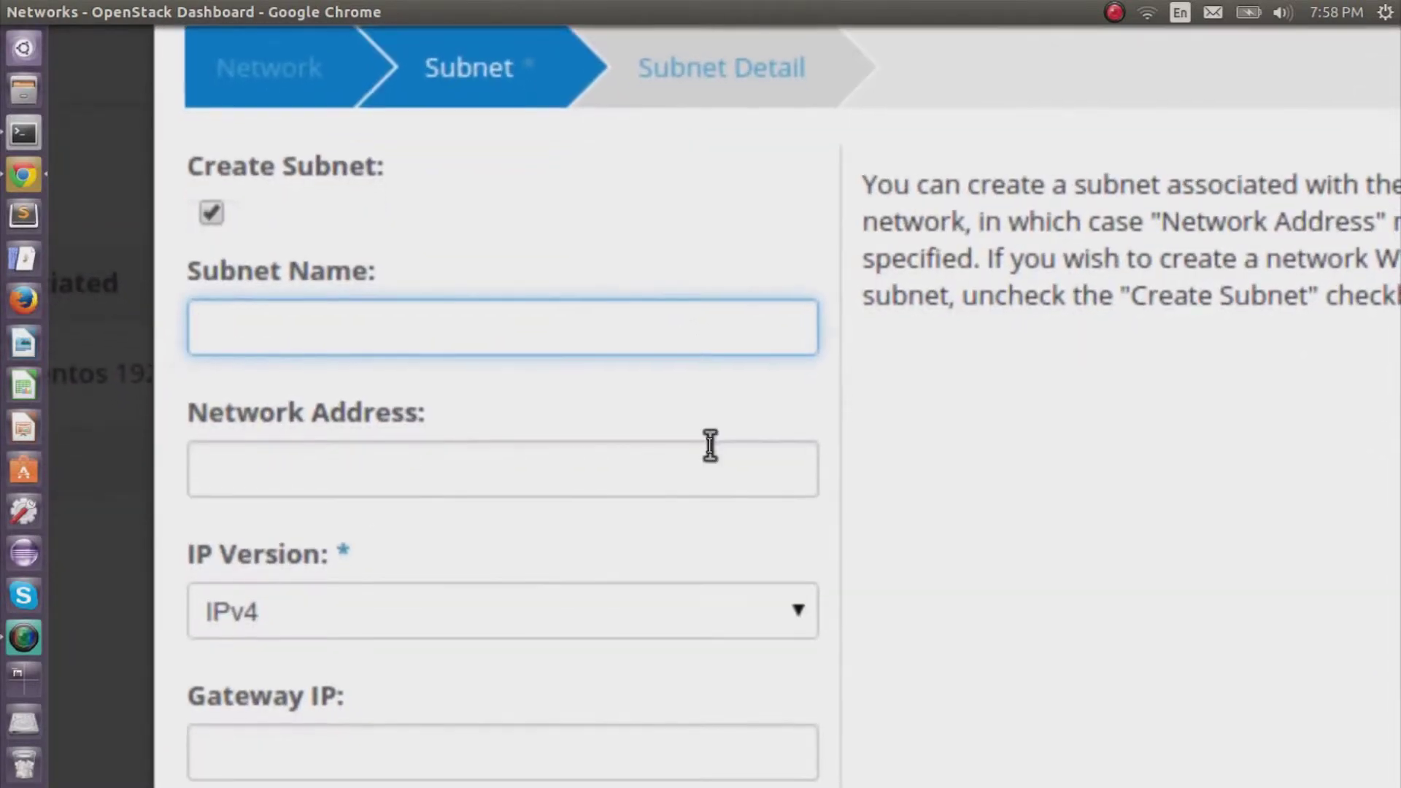
scroll(712, 441, up, 1)
text(su)
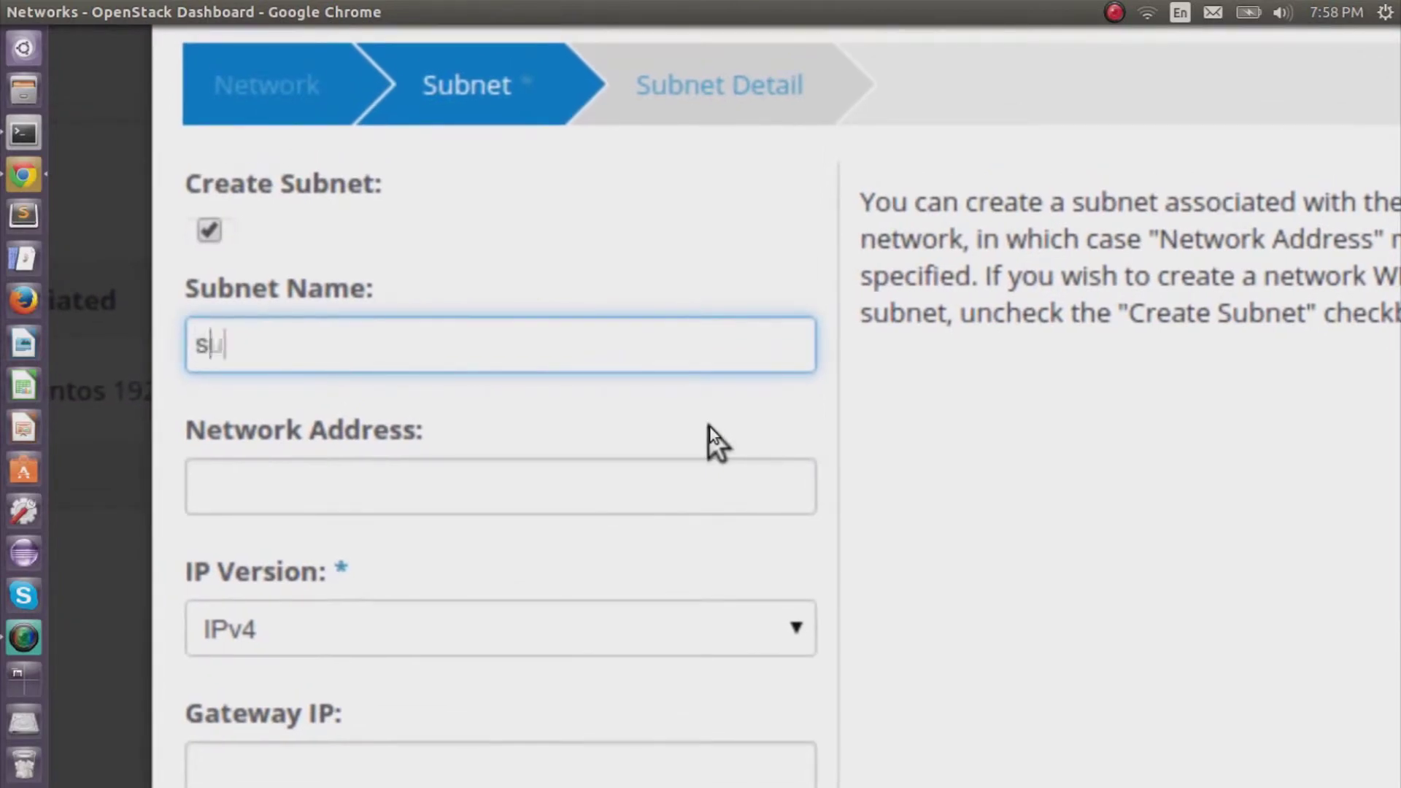
text(bnet-huyle)
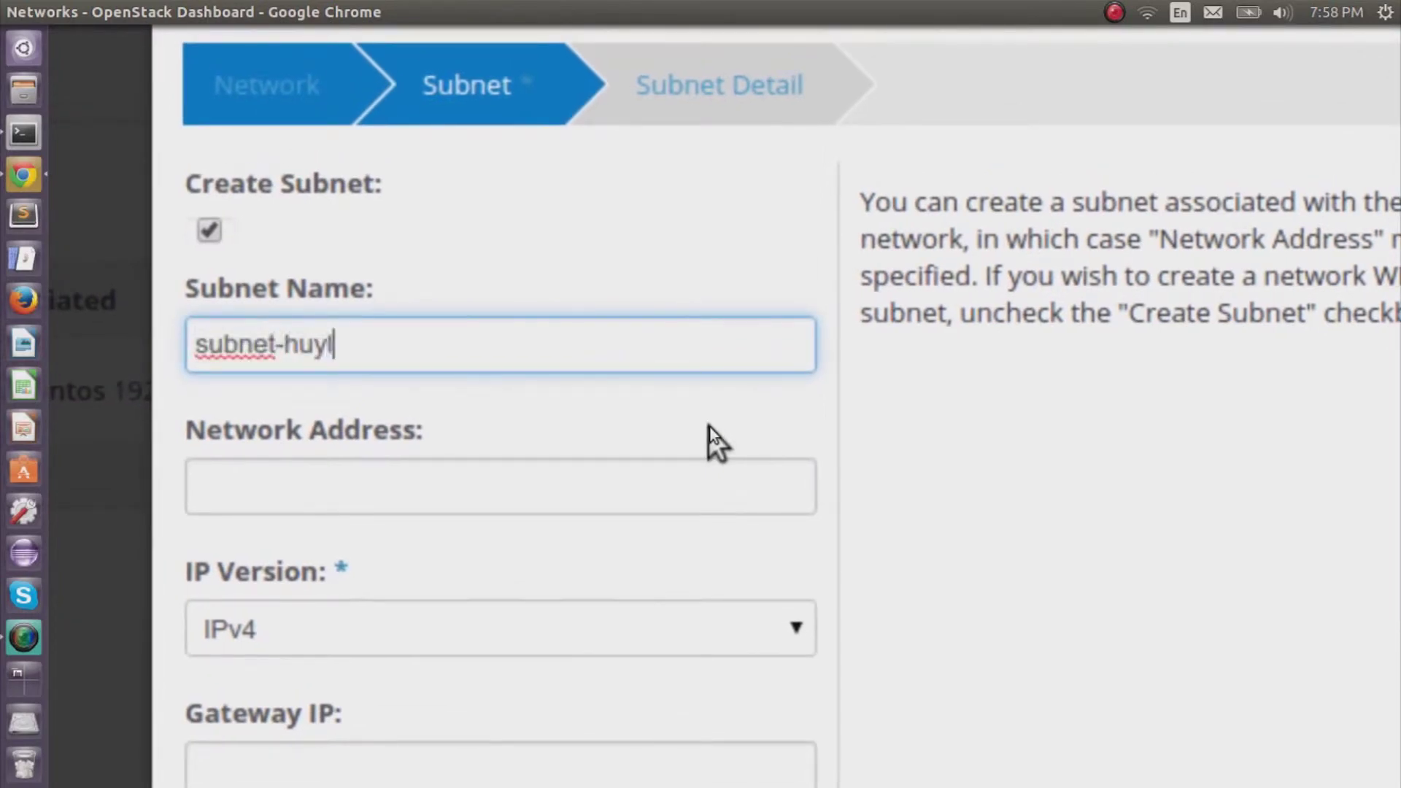
scroll(708, 430, down, 1)
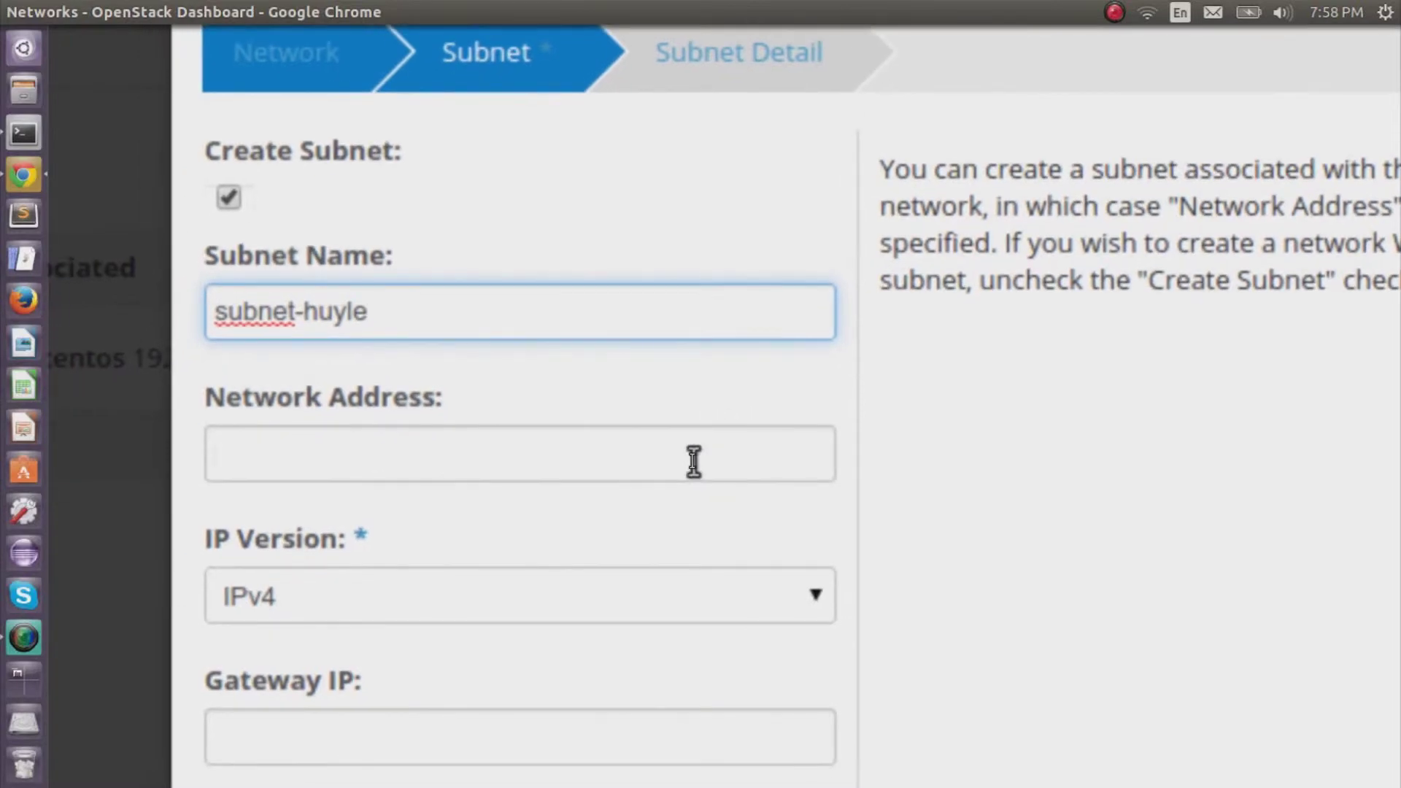
click(693, 461)
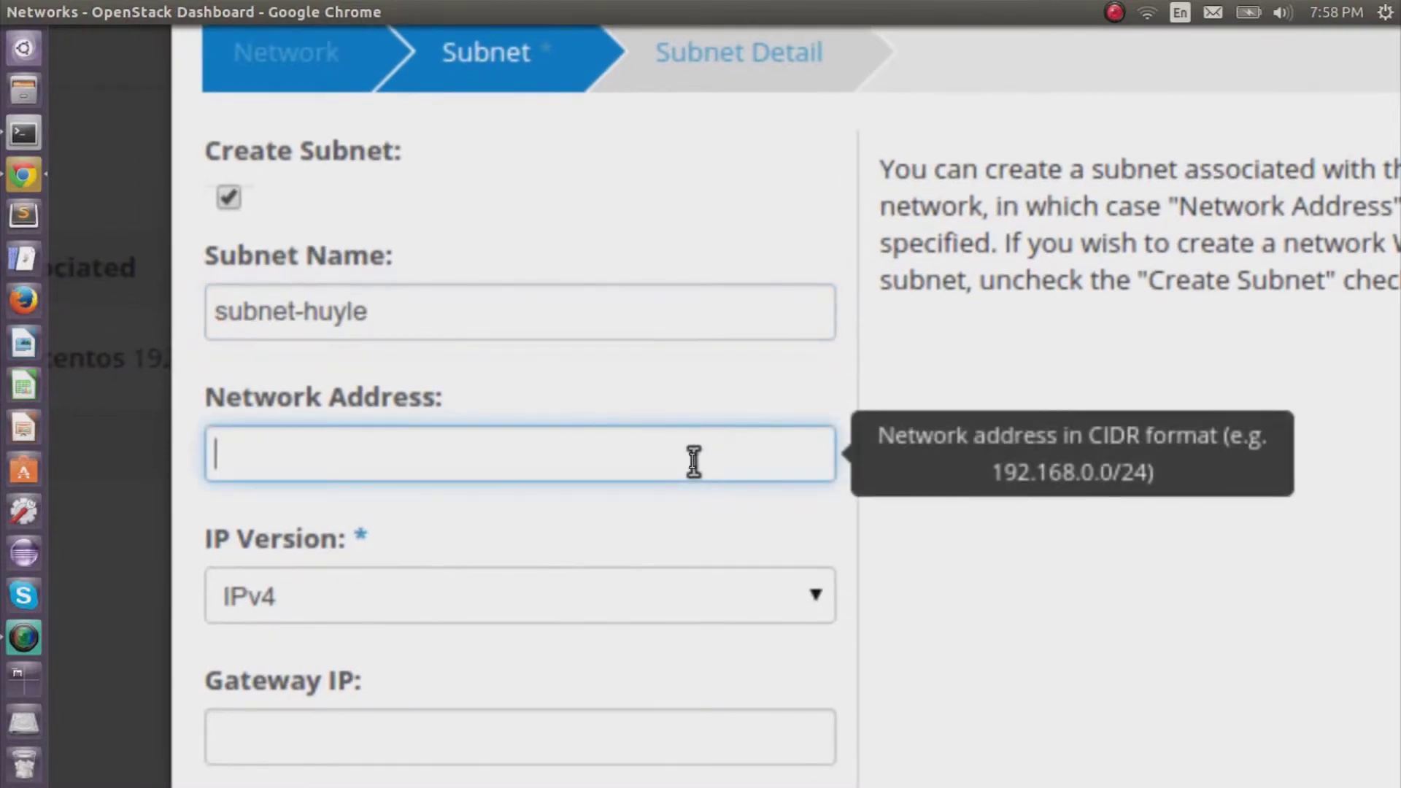
text(192.168.0.0/24)
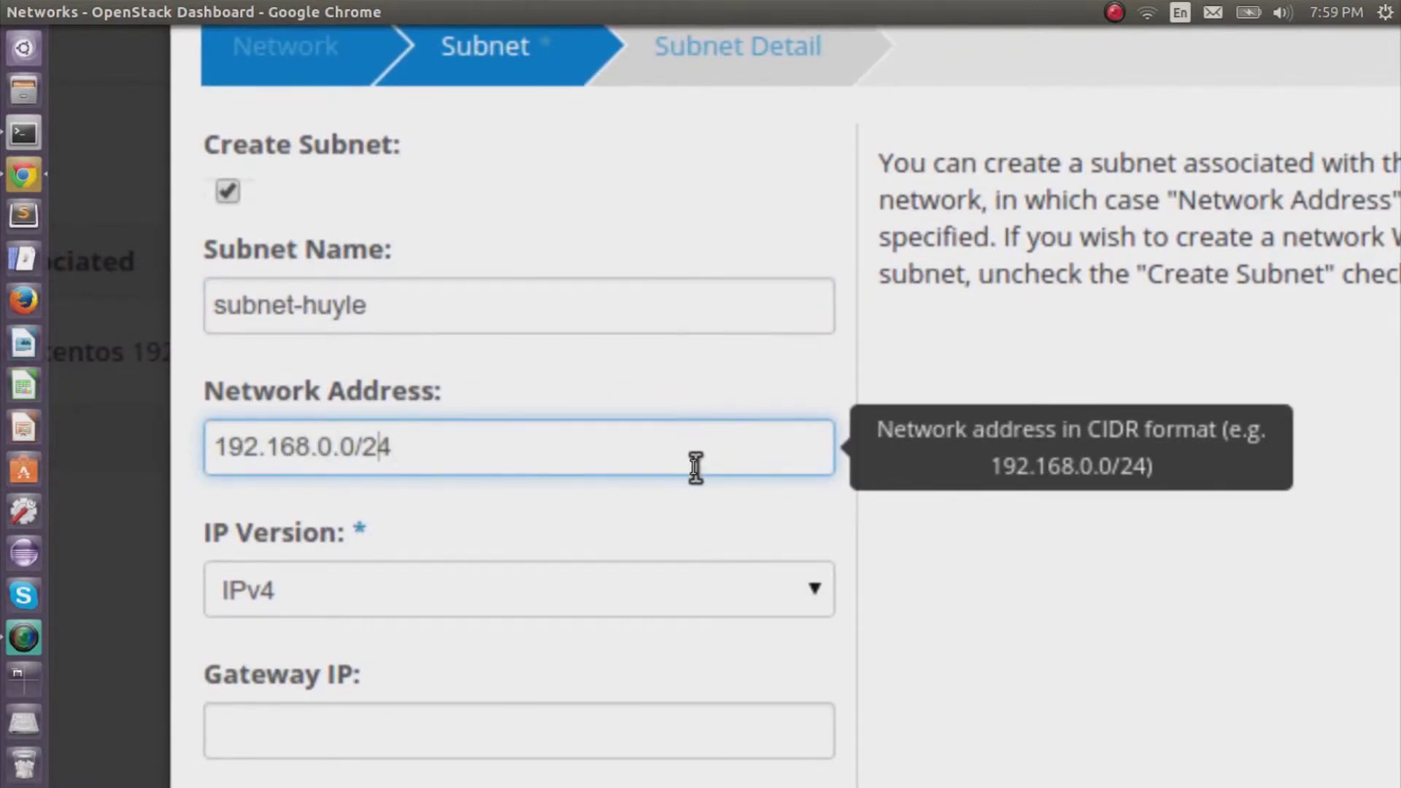
text(10)
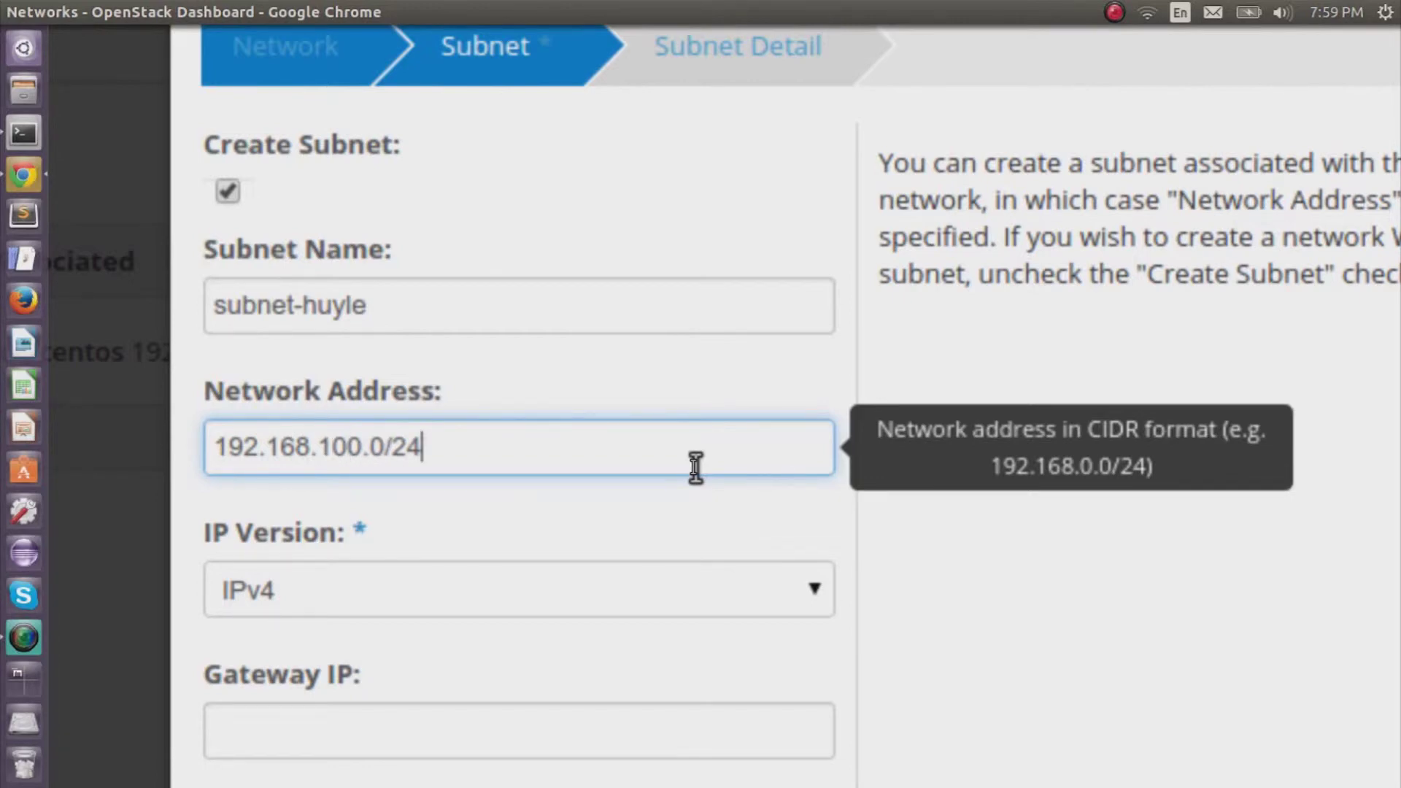
scroll(696, 468, down, 3)
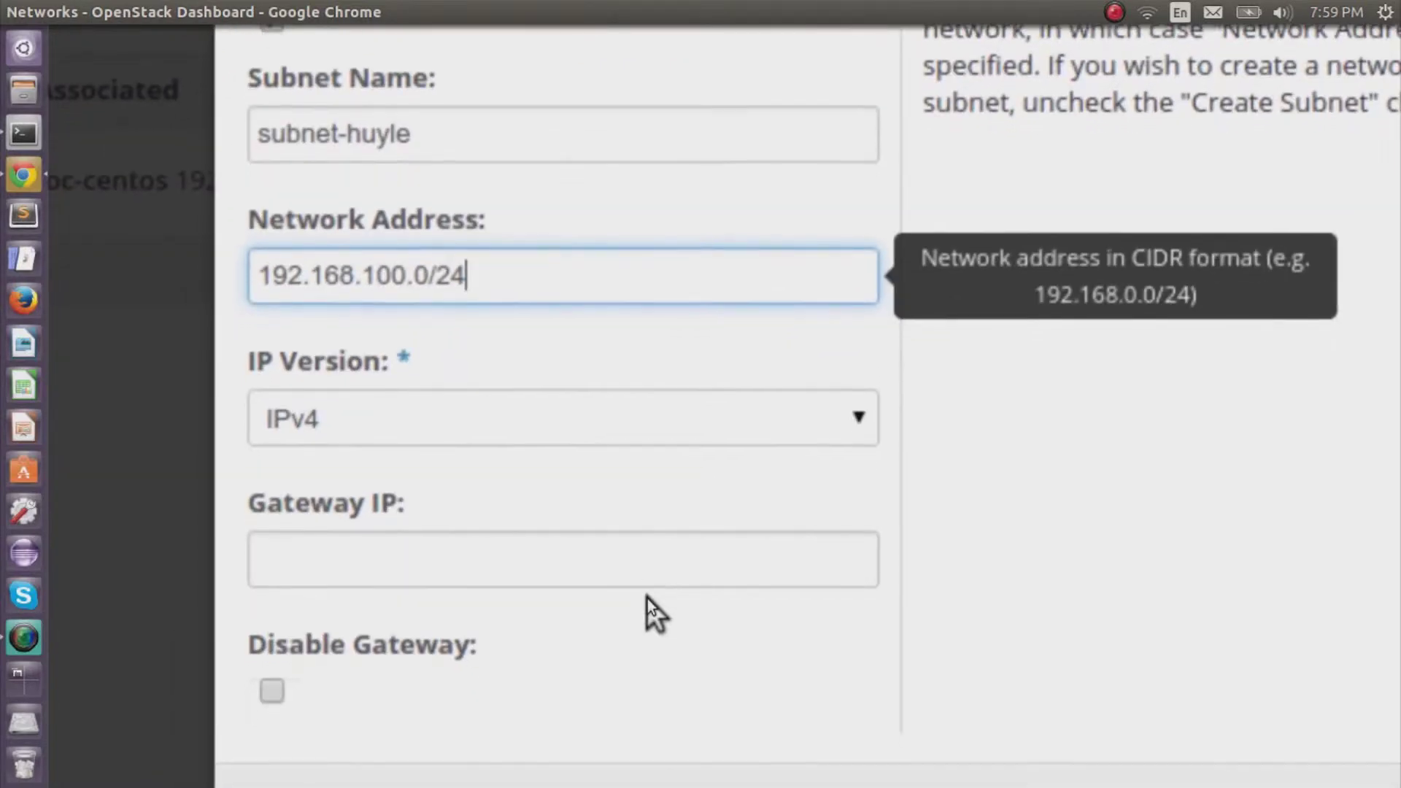
scroll(688, 391, up, 5)
click(697, 256)
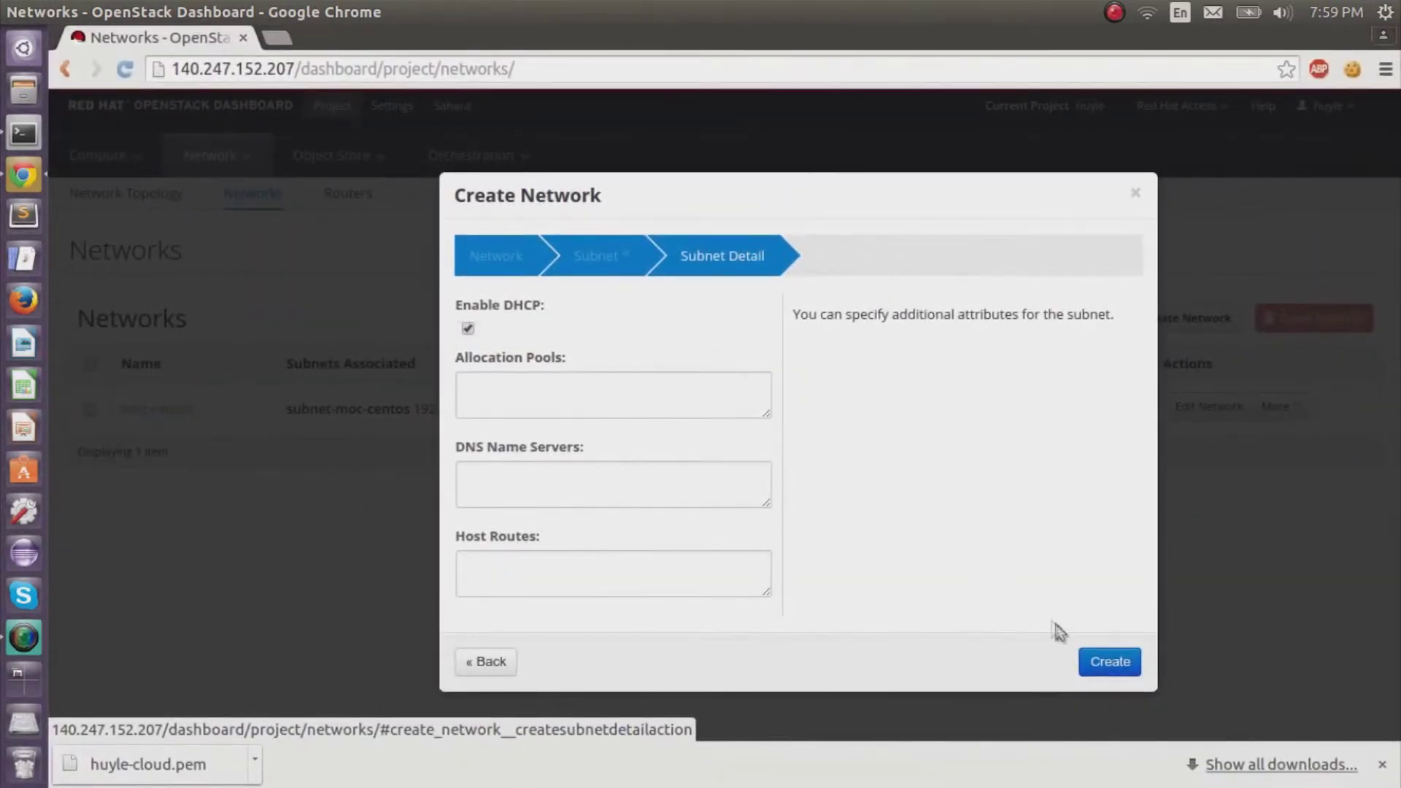
click(1110, 663)
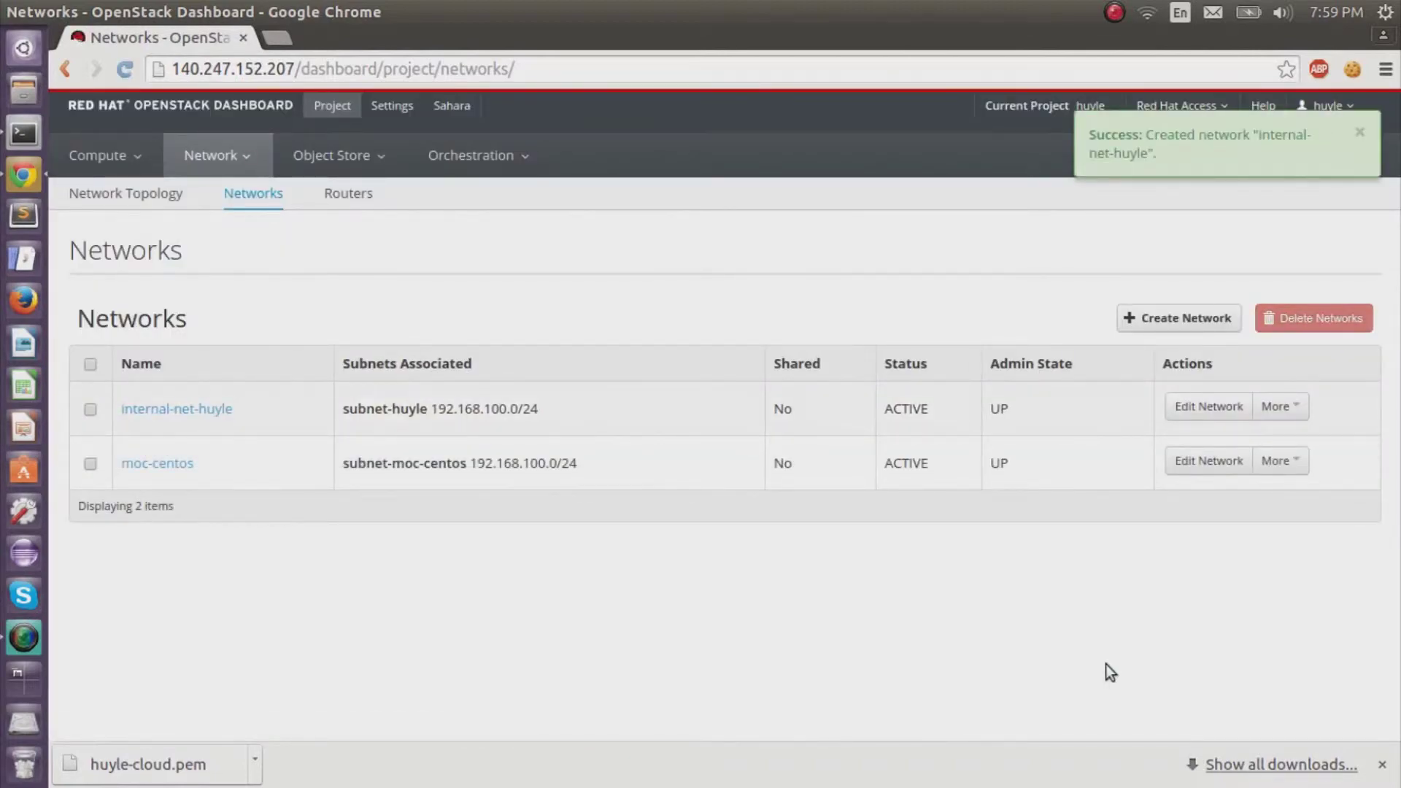
Go to the Routers page.
click(346, 207)
right_click(346, 207)
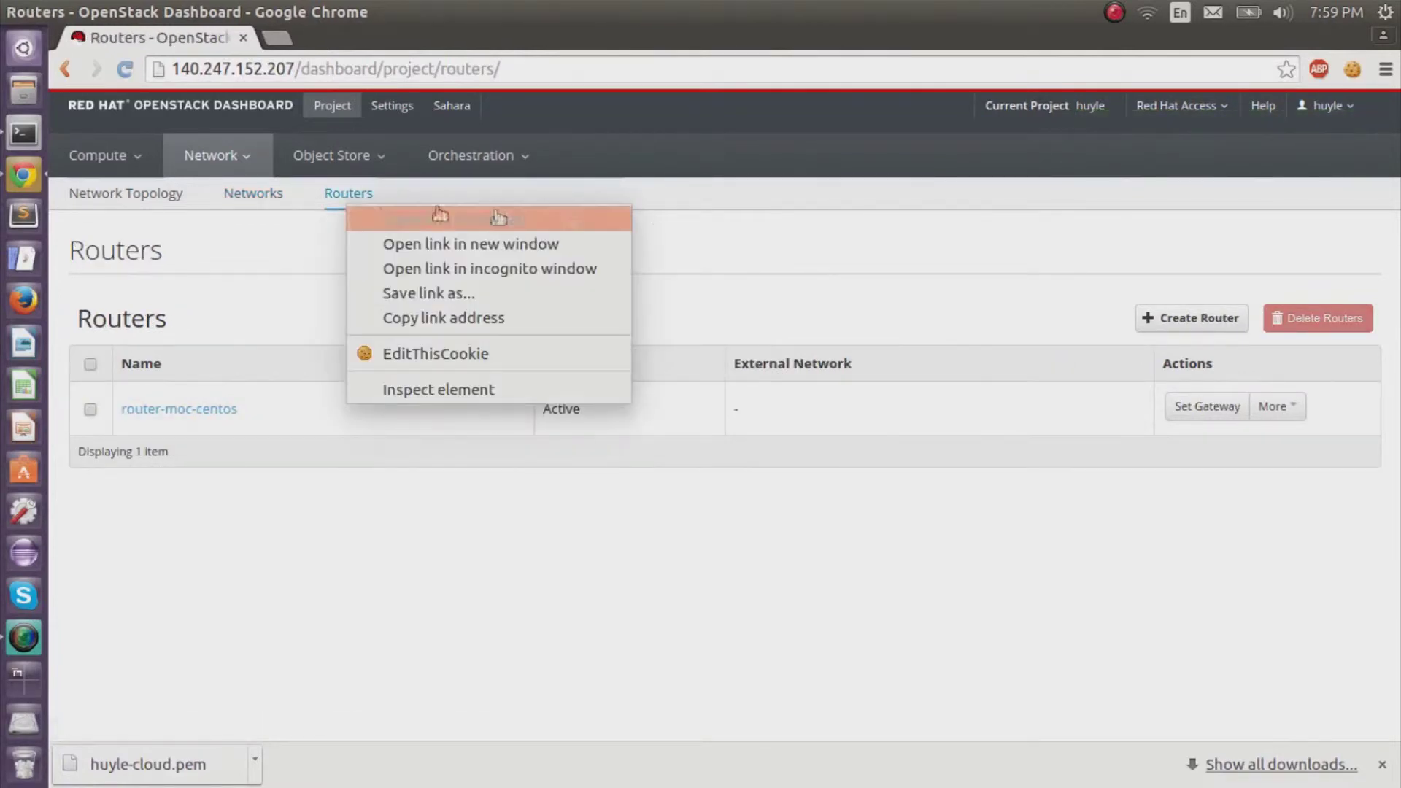
click(846, 225)
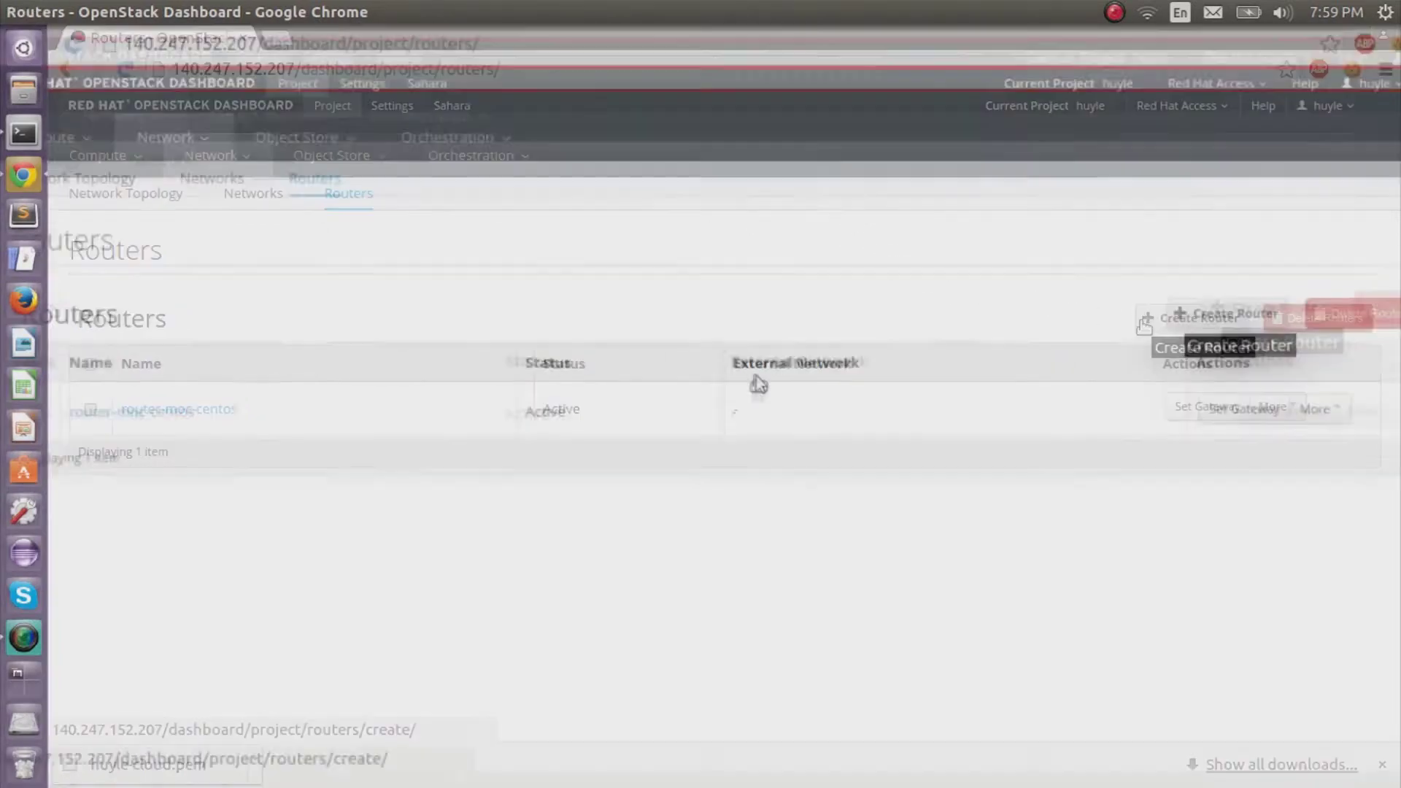
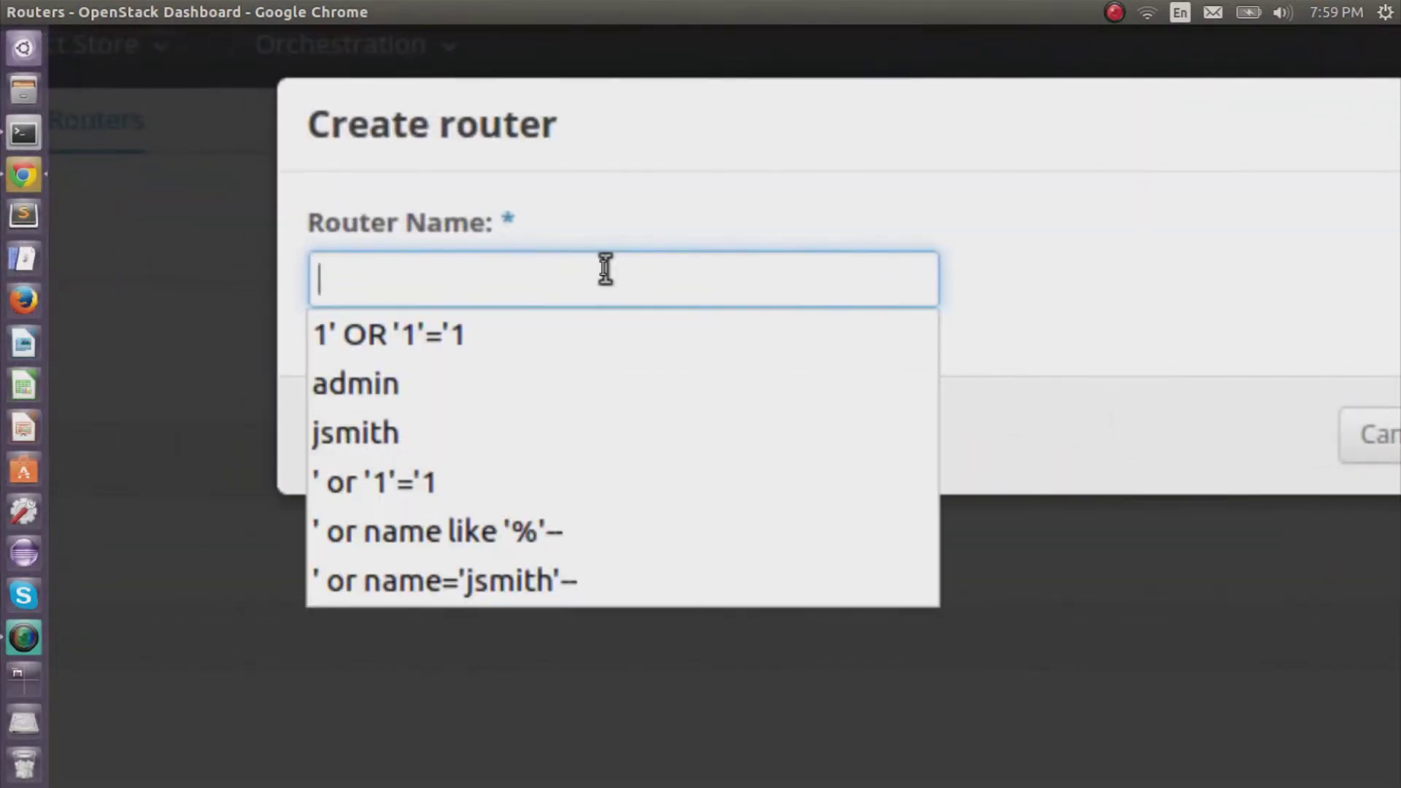
Create router router-huyle and set its external gateway to pubnet1.
text(route)
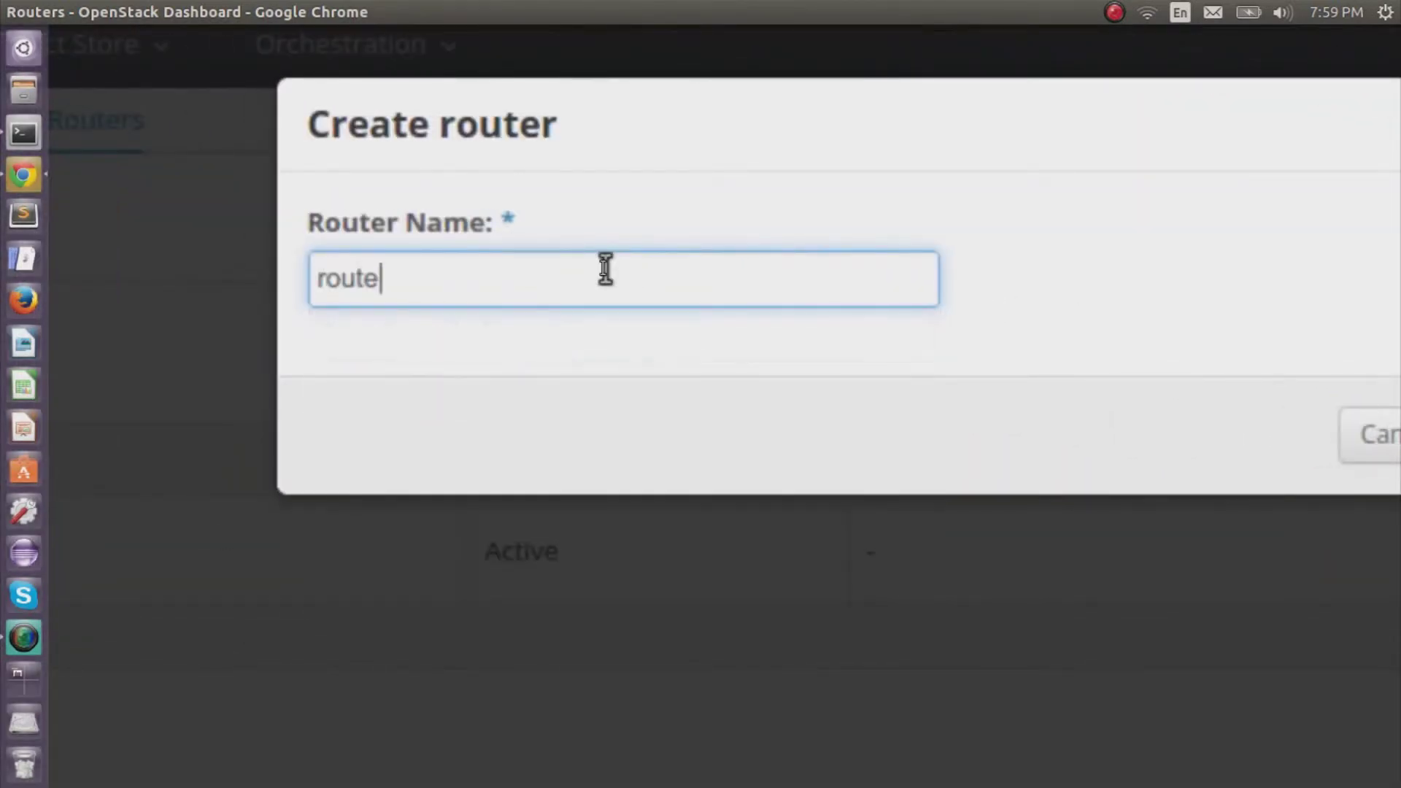
text(r-huyle)
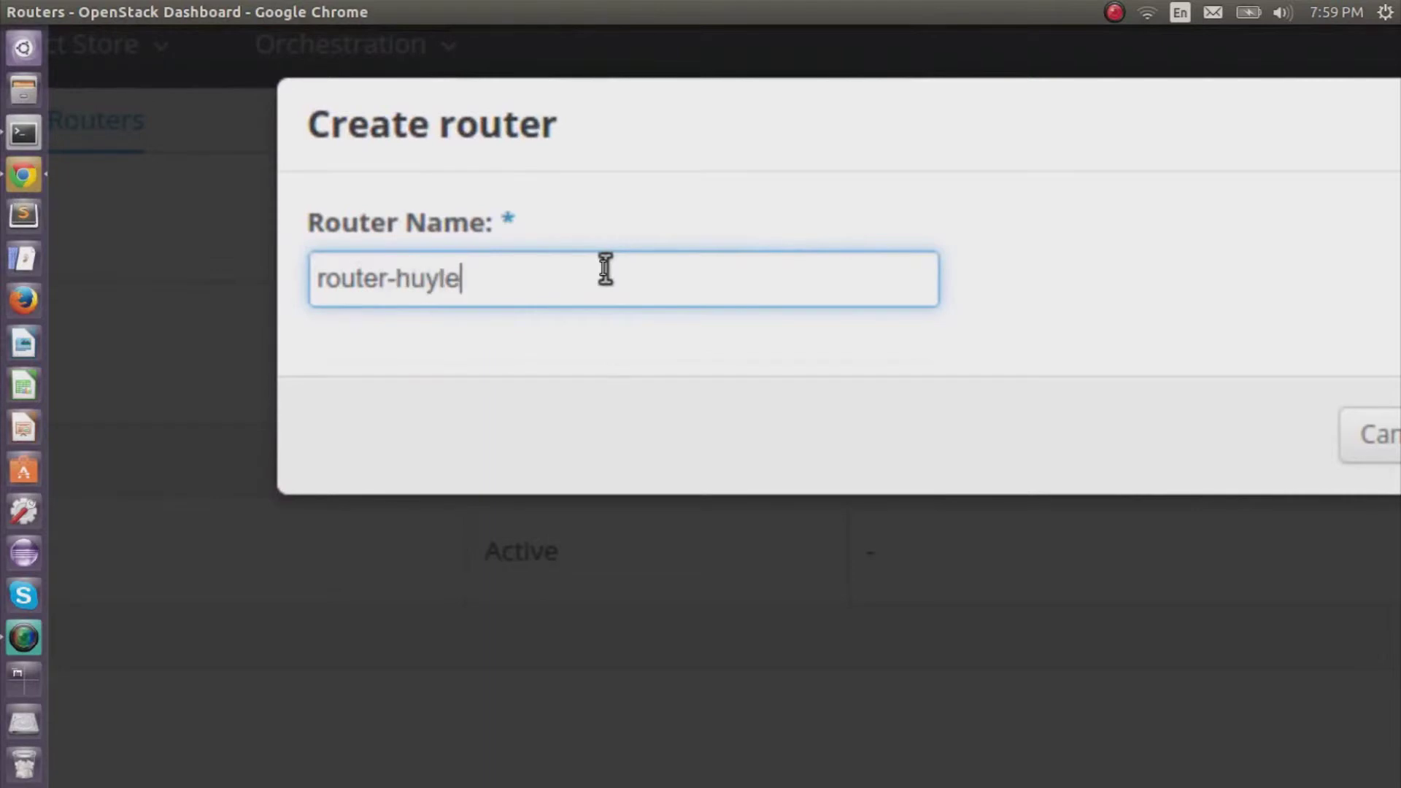
click(1095, 366)
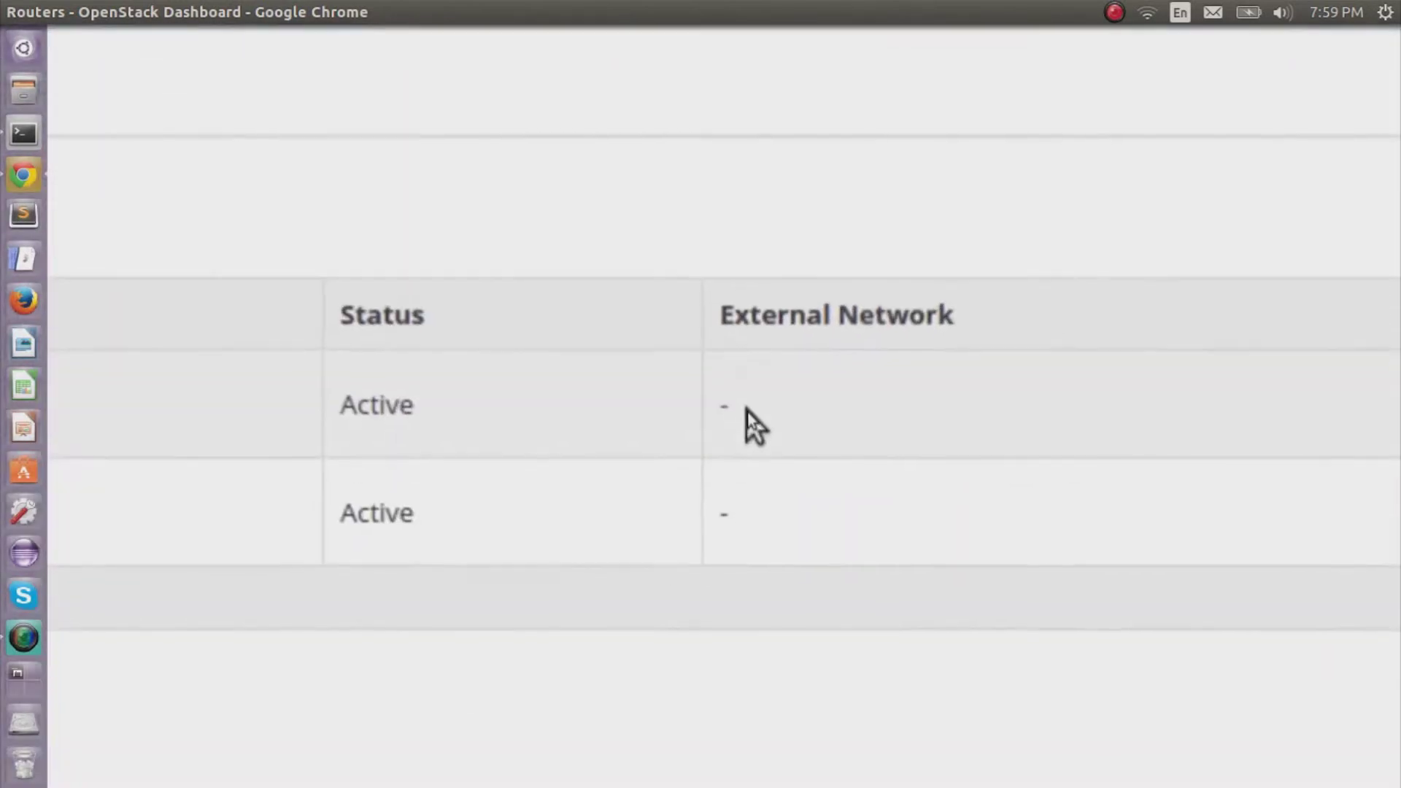
click(1194, 469)
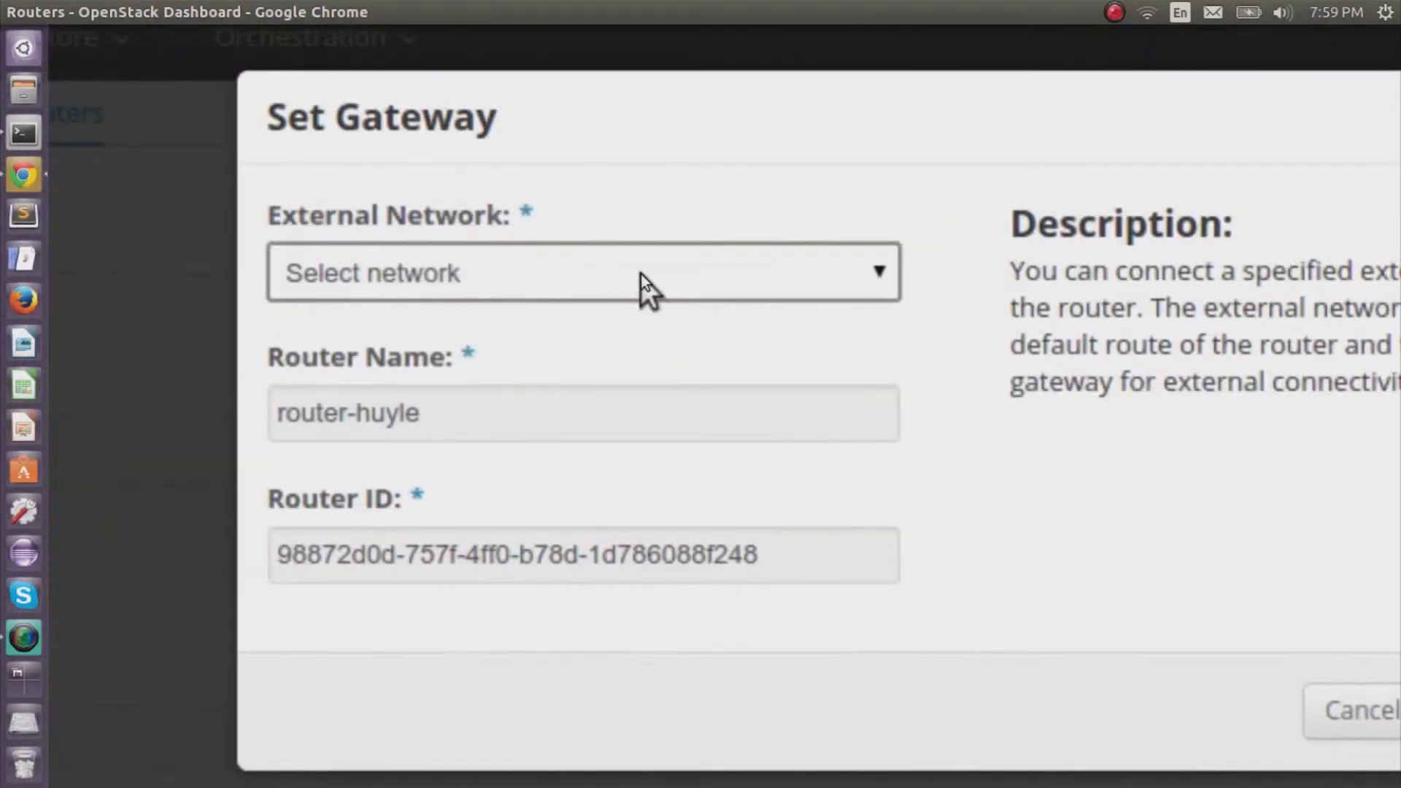
click(641, 273)
click(629, 309)
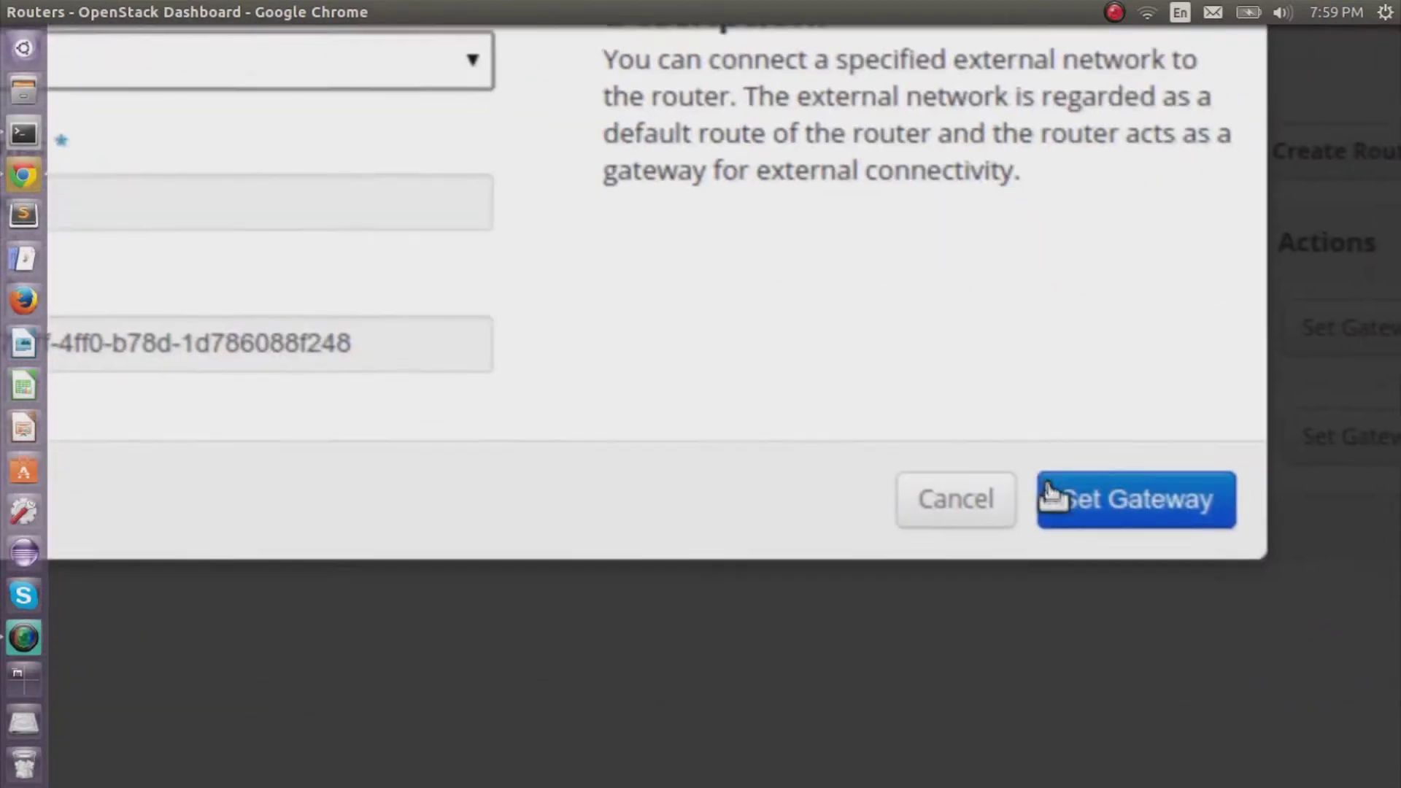
click(1062, 496)
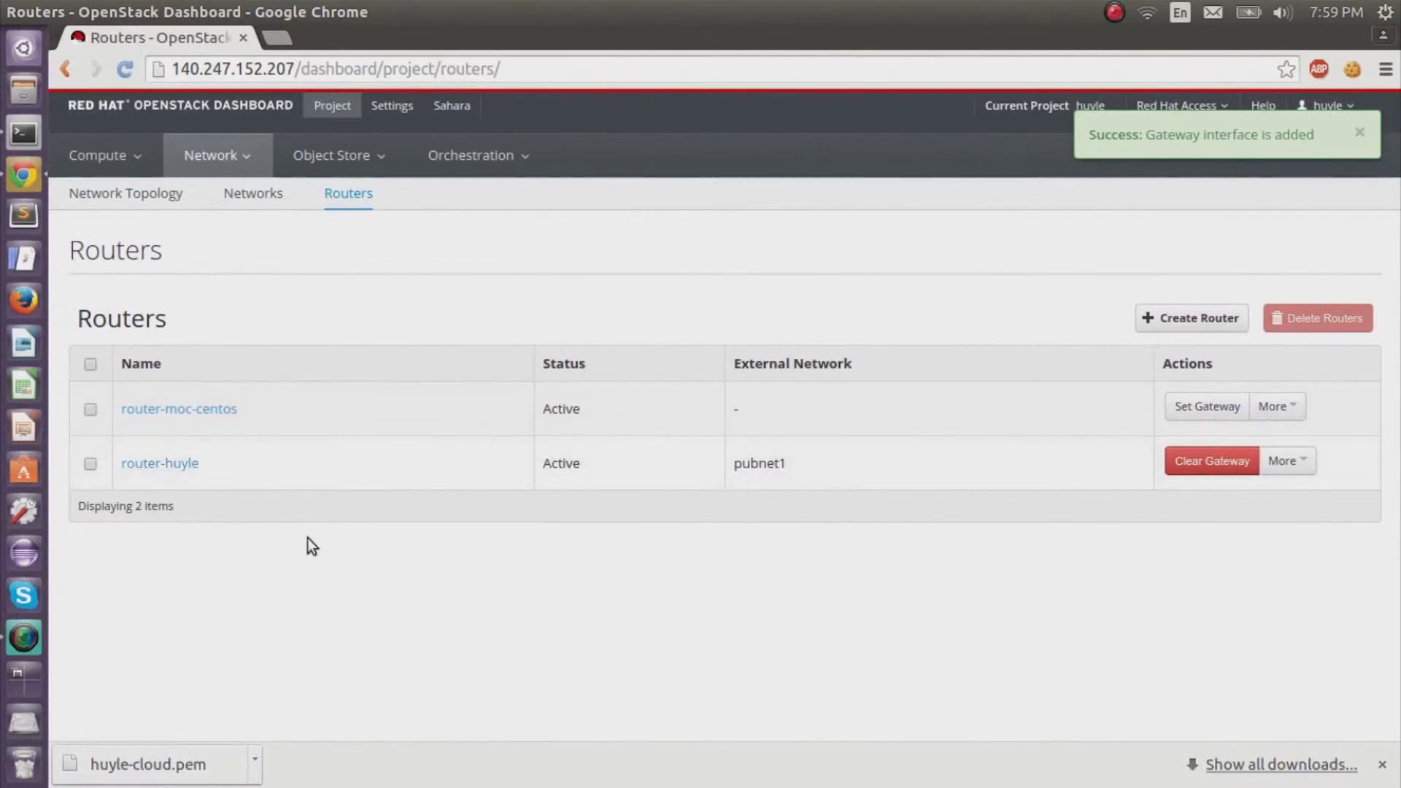
On router-huyle's details, add an interface on subnet-huyle (192.168.100.0/24).
click(180, 473)
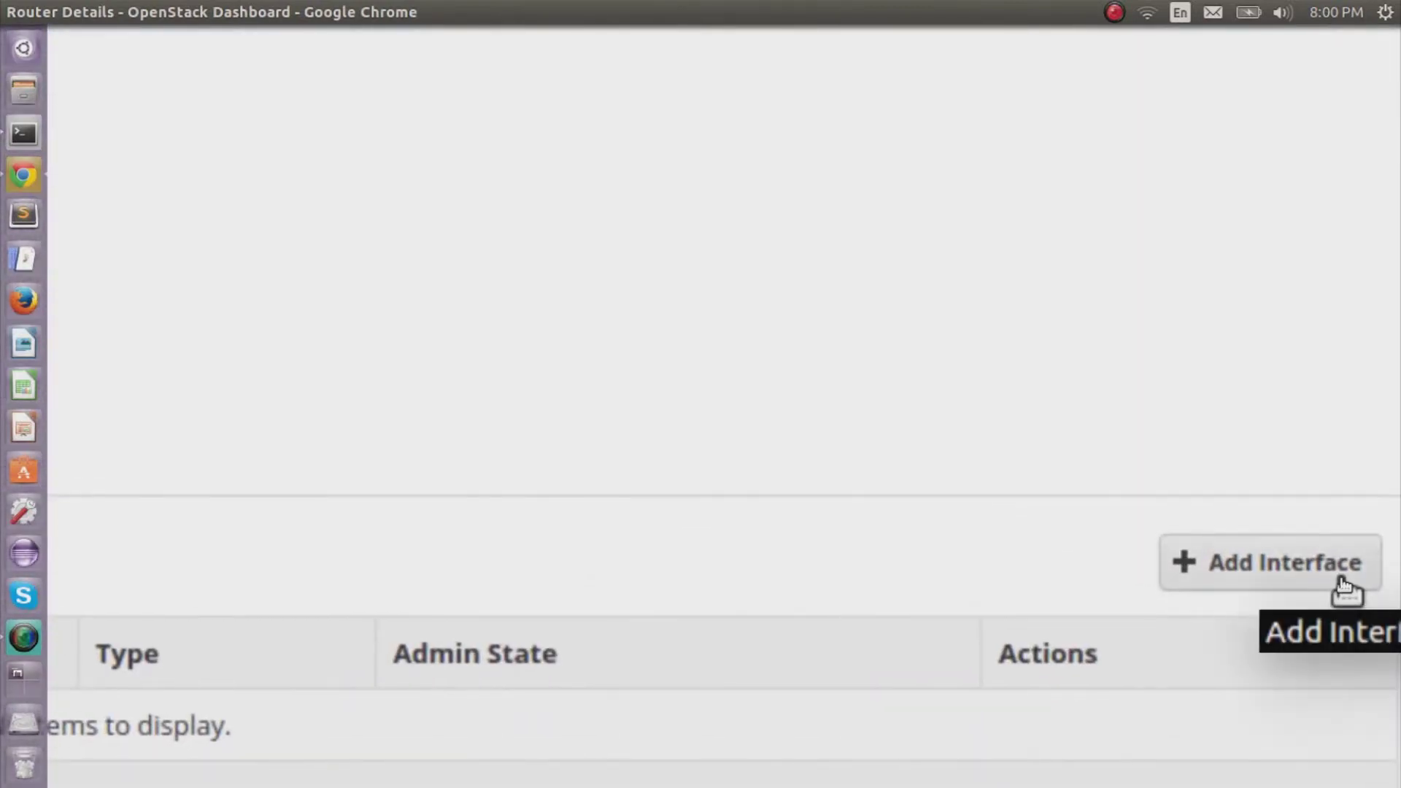
click(1345, 586)
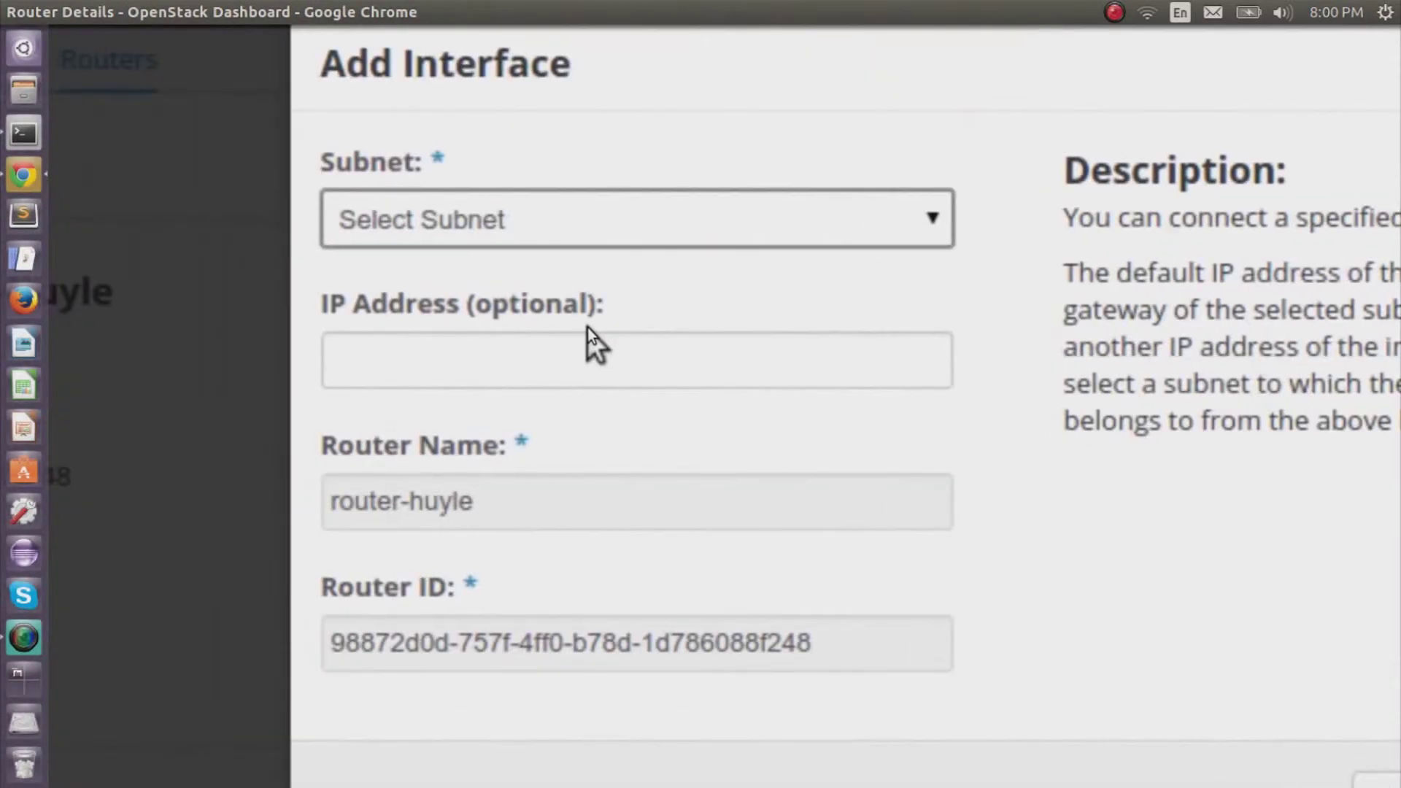
click(634, 283)
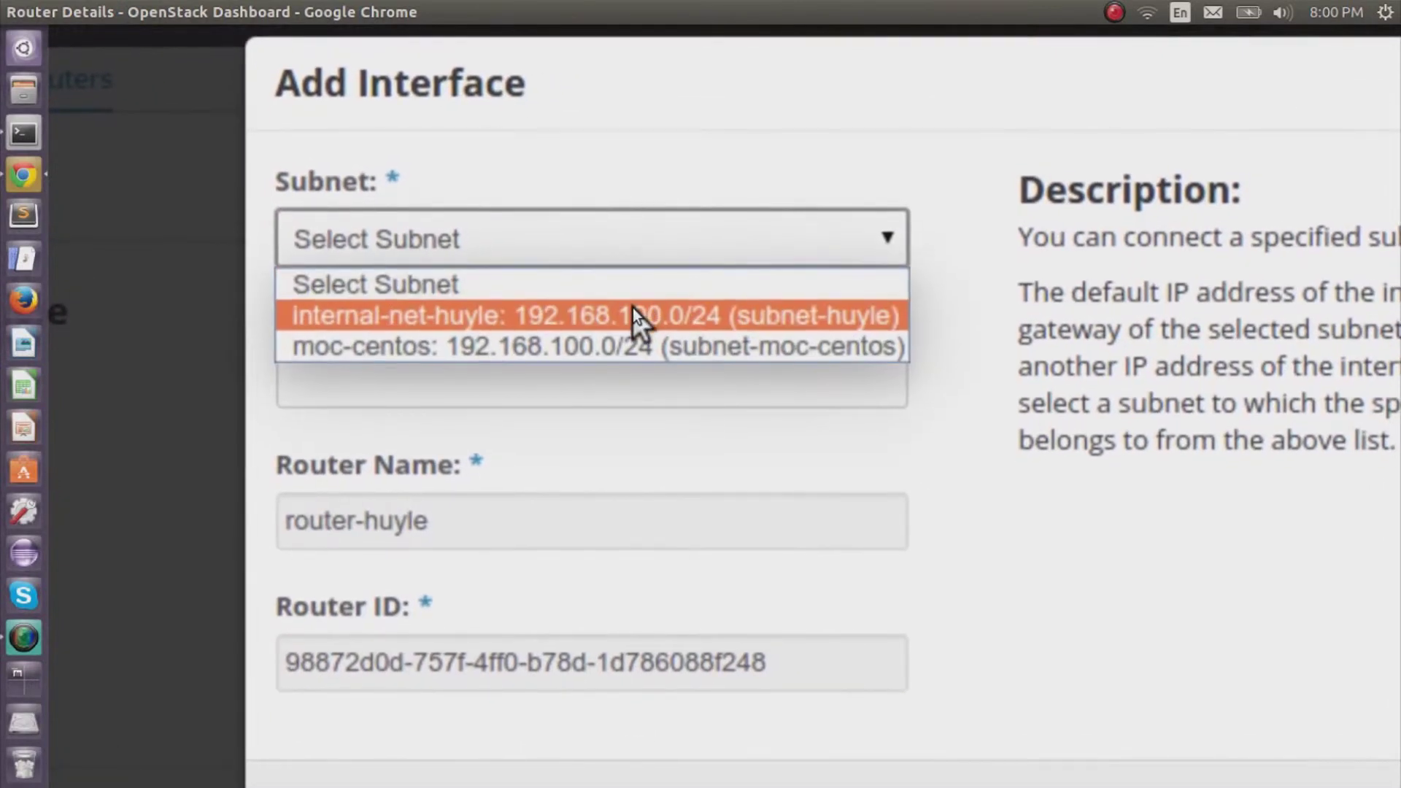
click(633, 315)
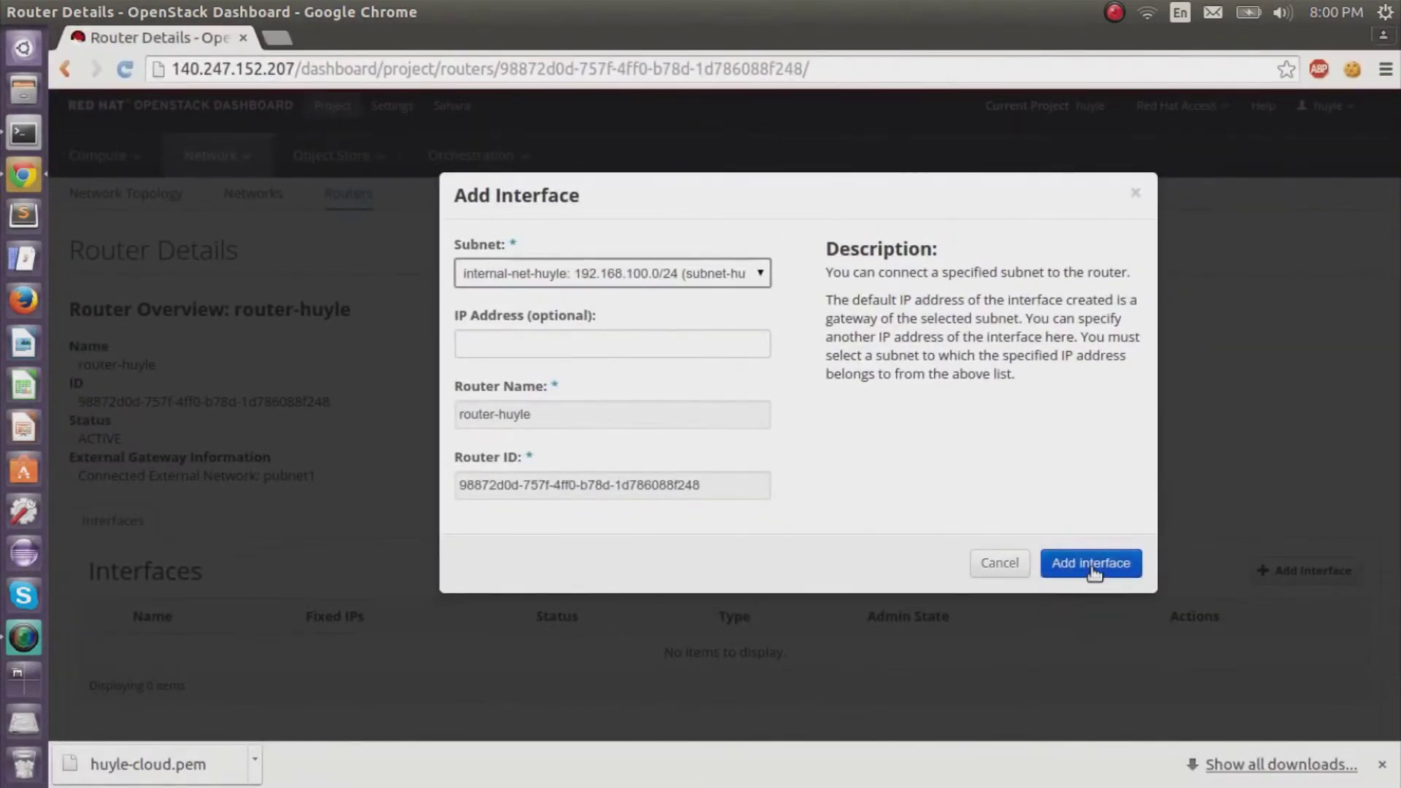
click(1091, 564)
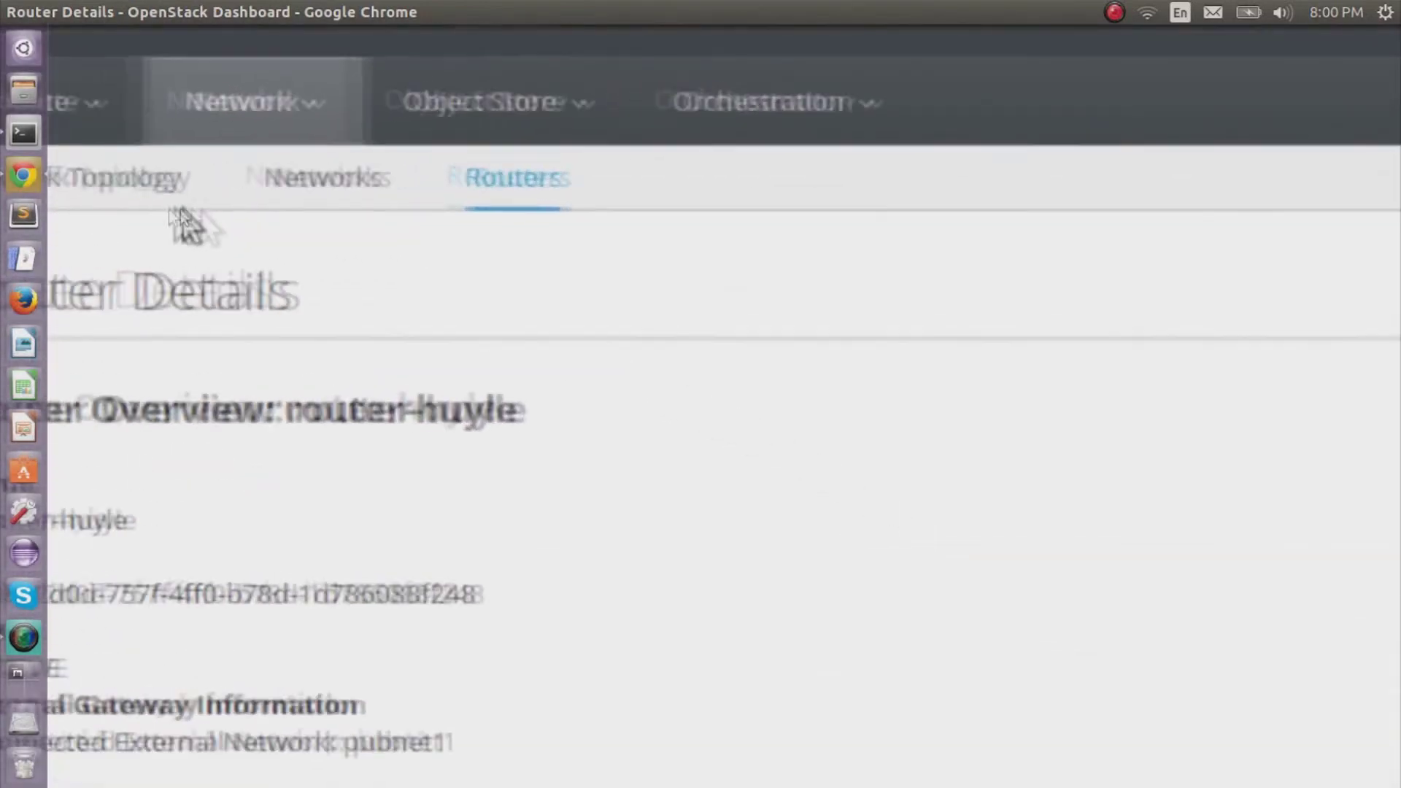
Check the network topology, then go to the Compute Instances list.
click(151, 207)
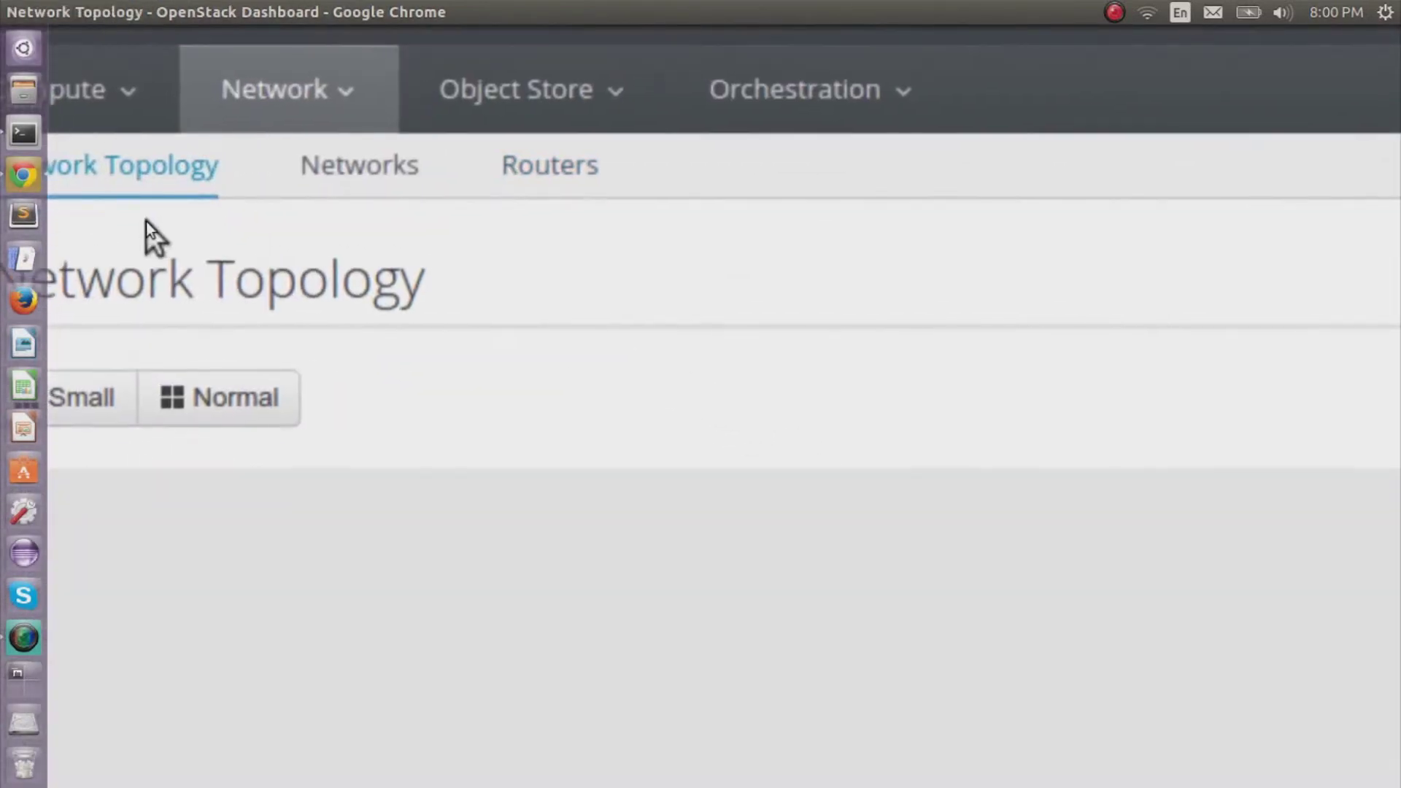
scroll(116, 338, down, 4)
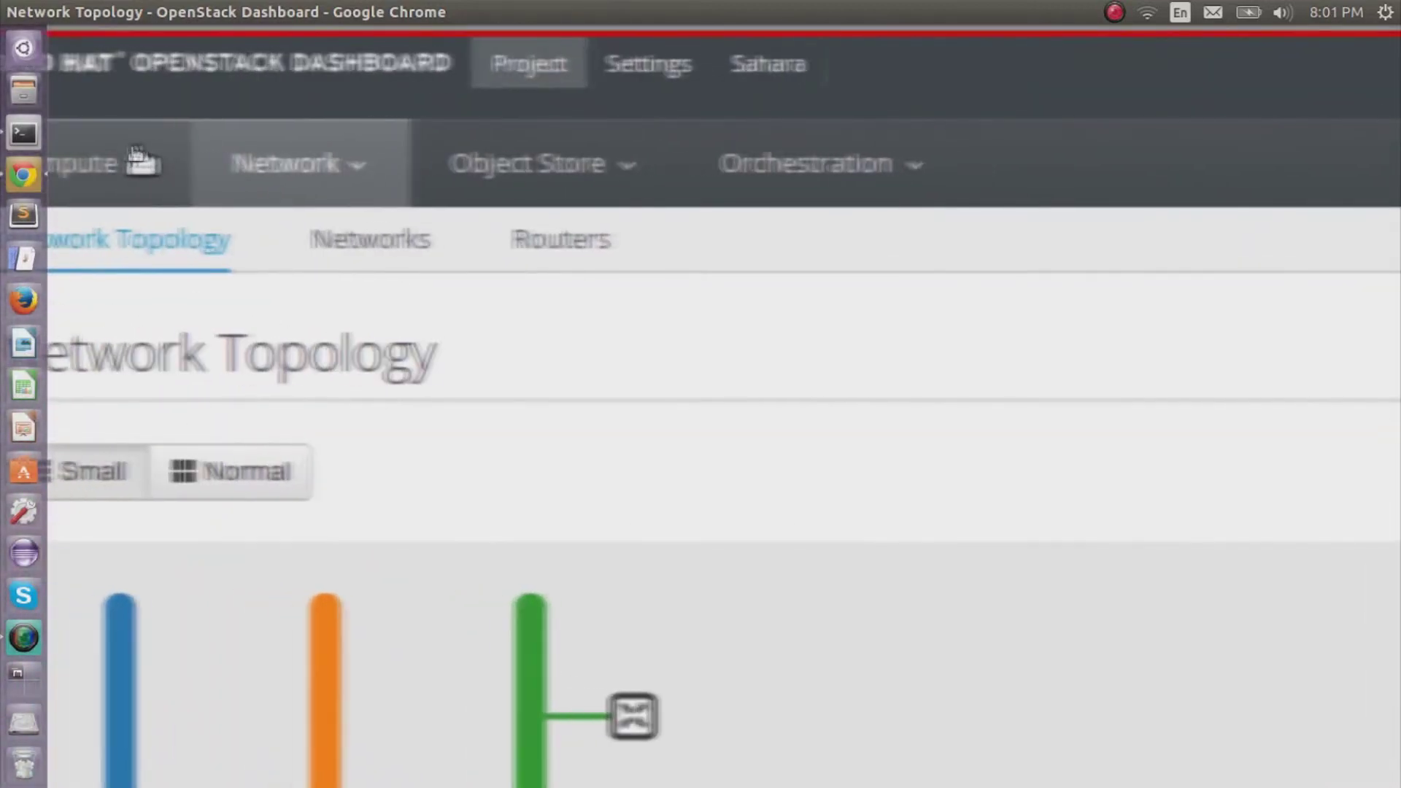
click(129, 154)
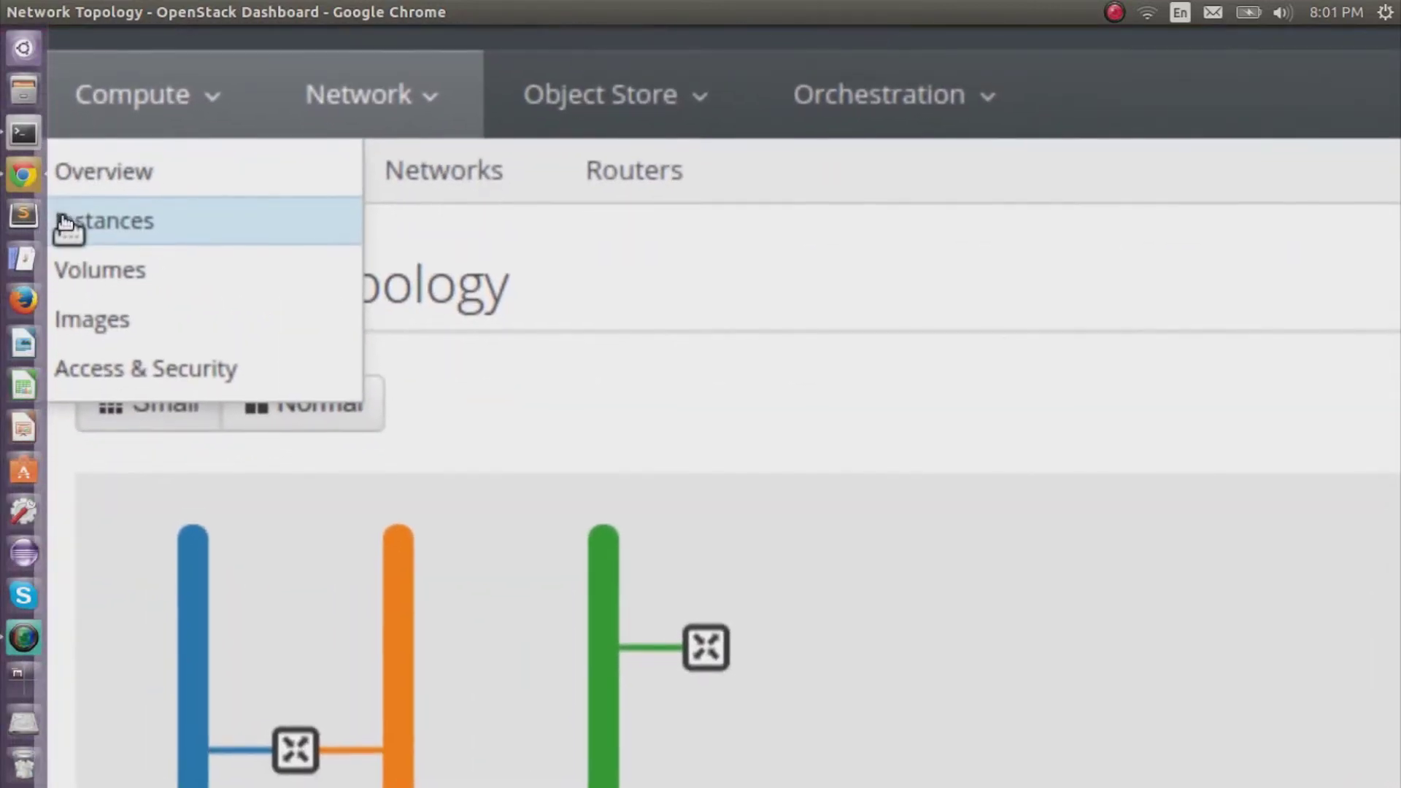
click(65, 221)
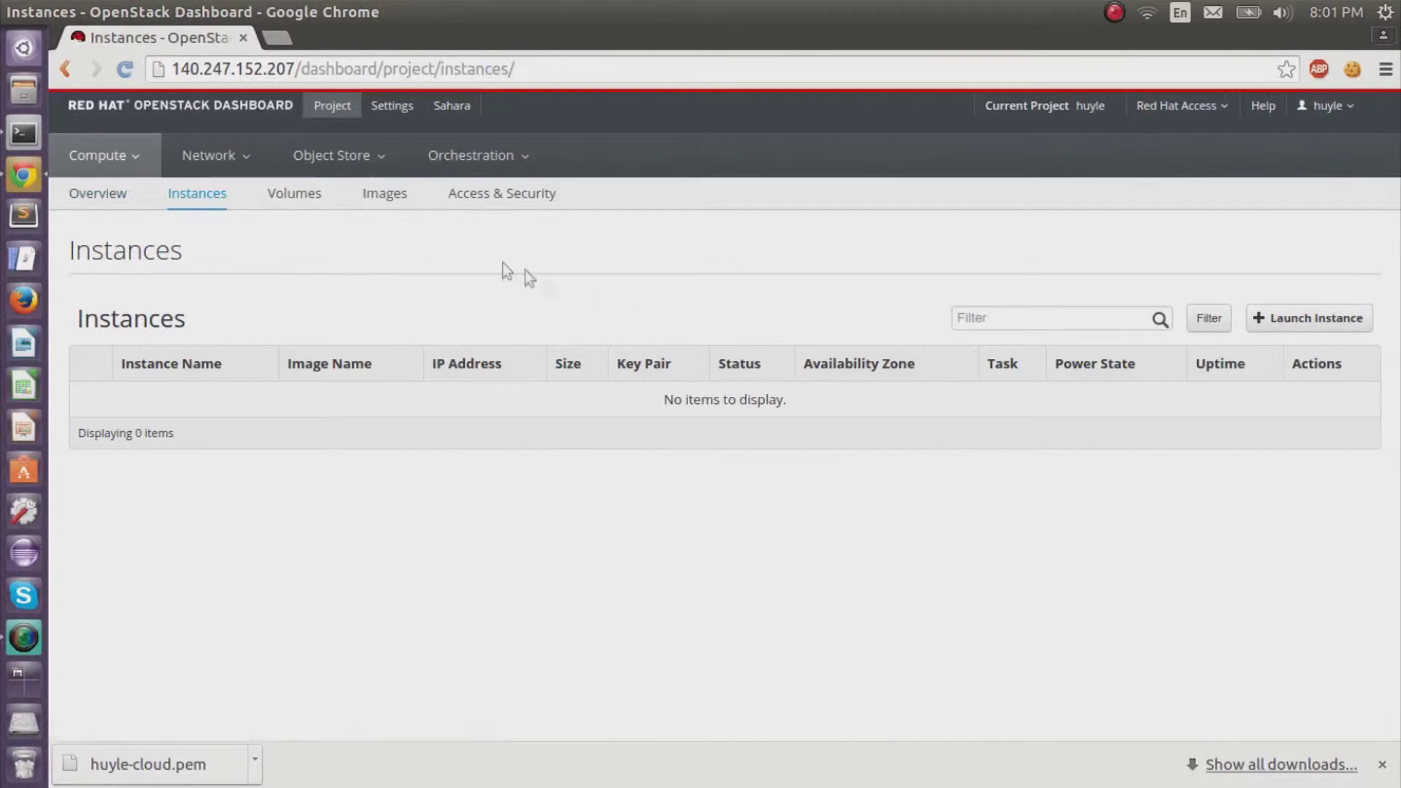
From the Images list, launch an instance from Ubuntu 14.04 LTS amd64.
click(396, 211)
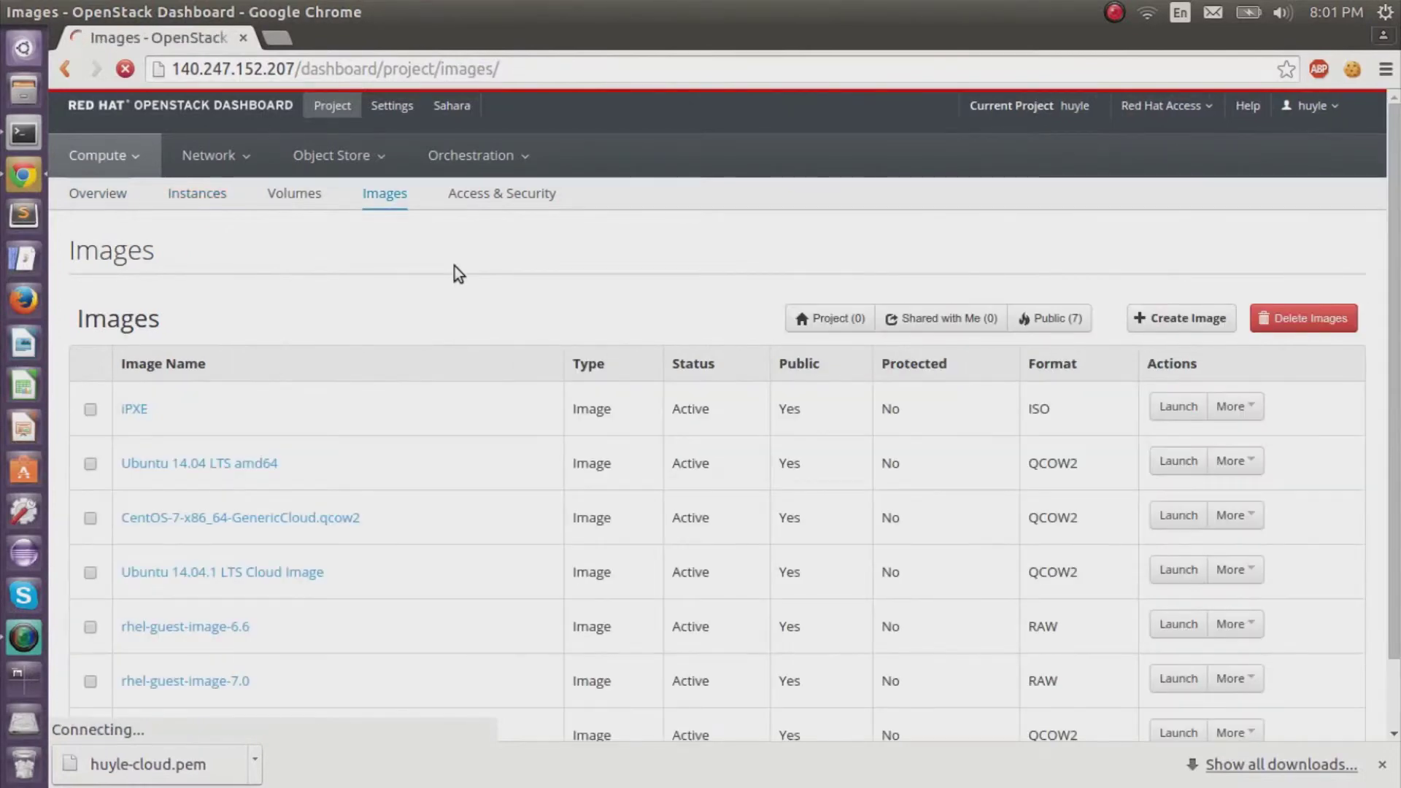
scroll(509, 261, down, 2)
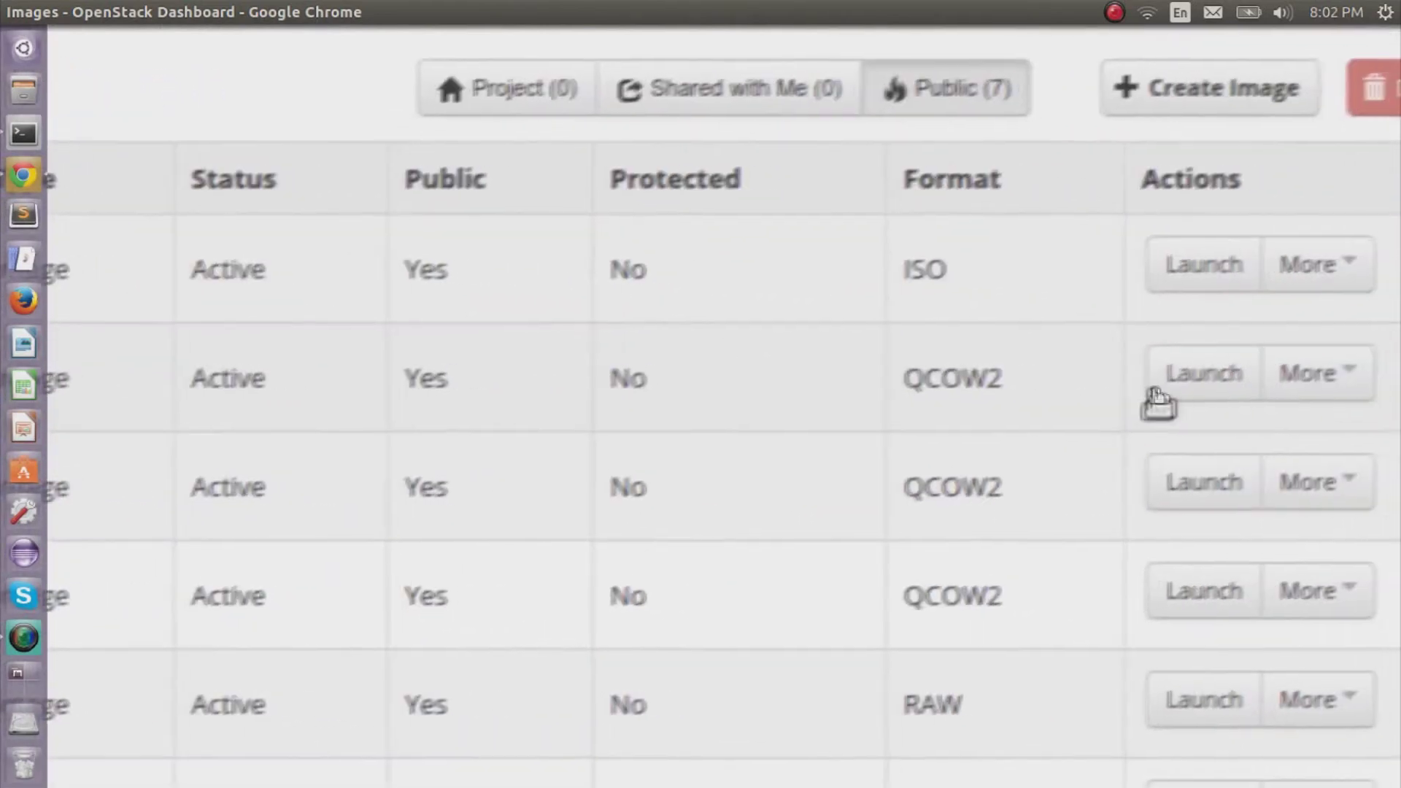
click(1186, 398)
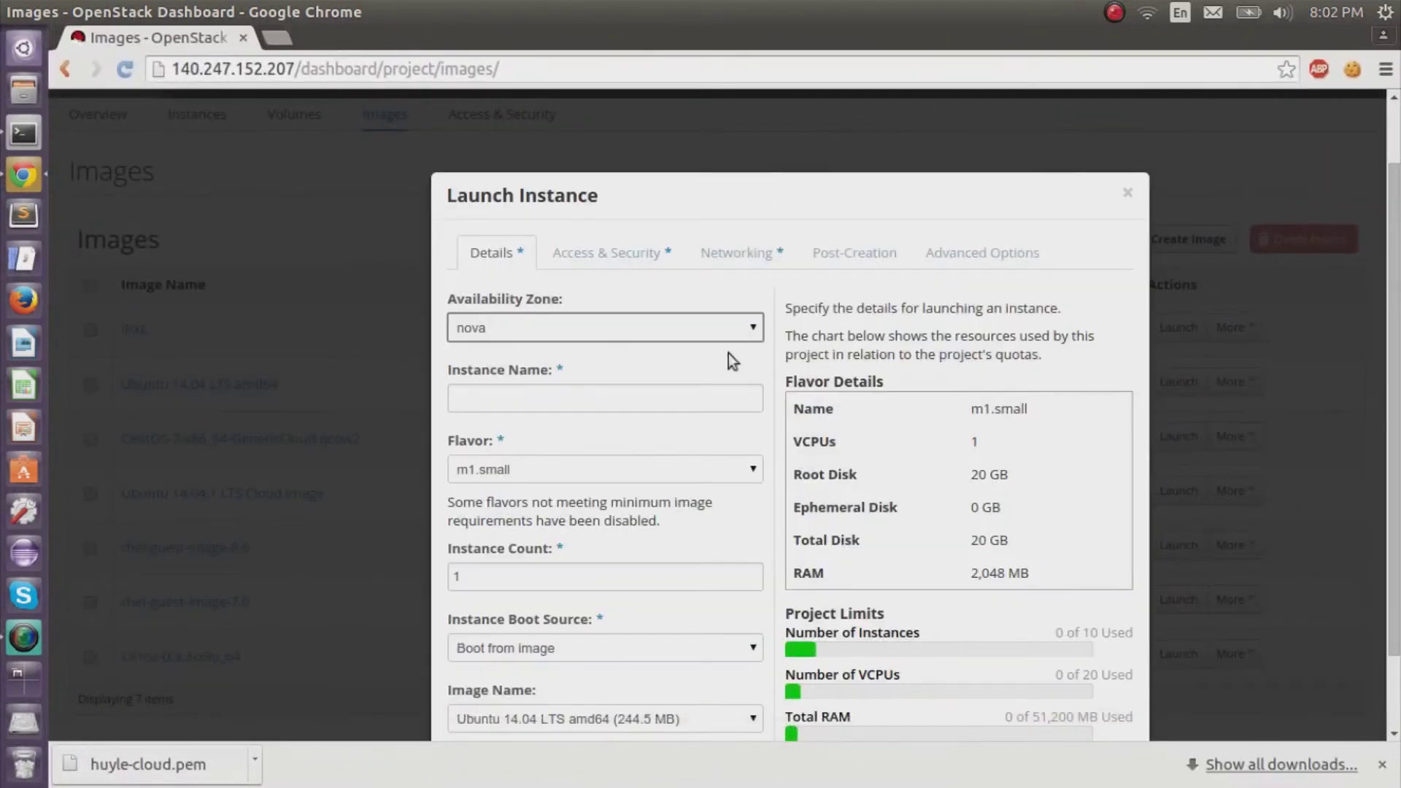
Name the new instance 'huyle'.
scroll(857, 366, down, 3)
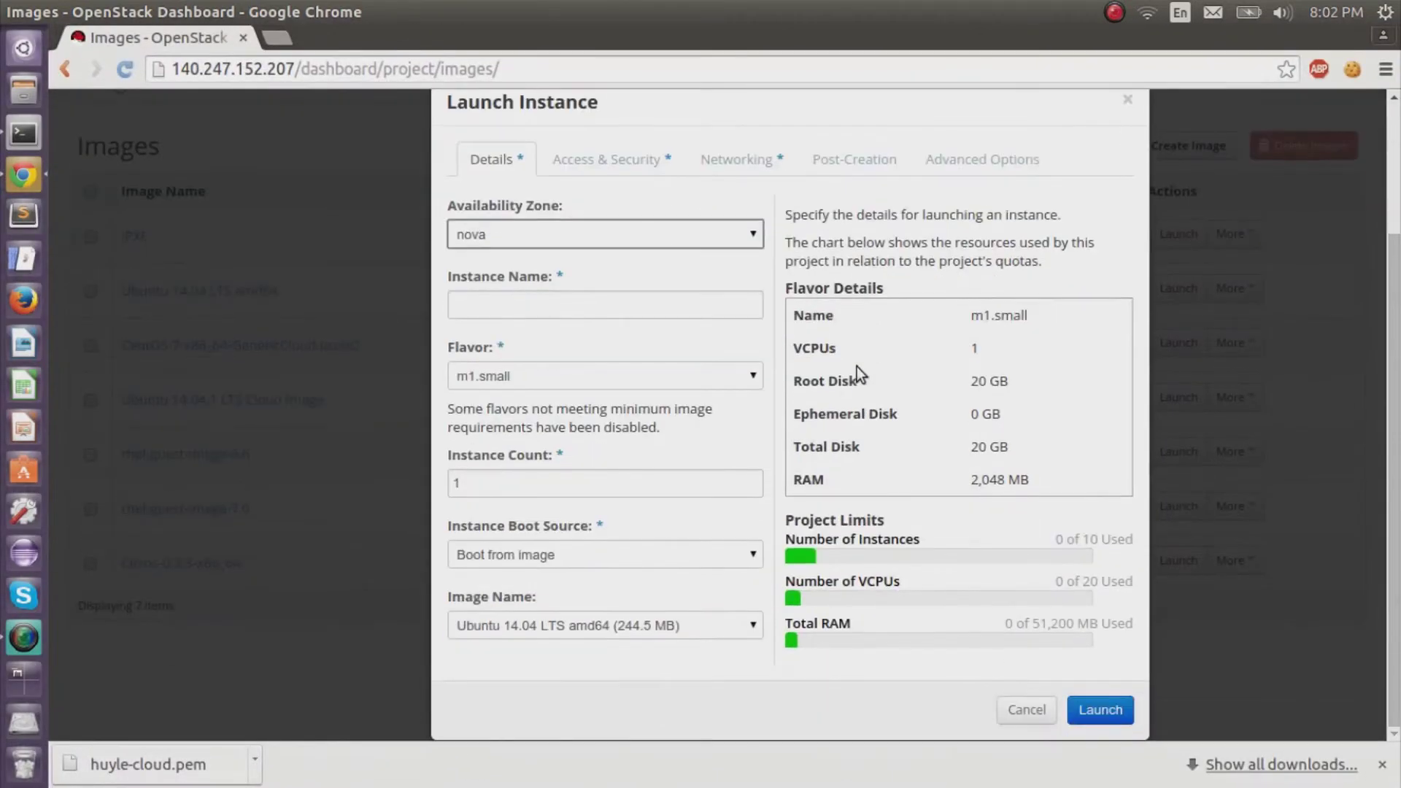
click(669, 300)
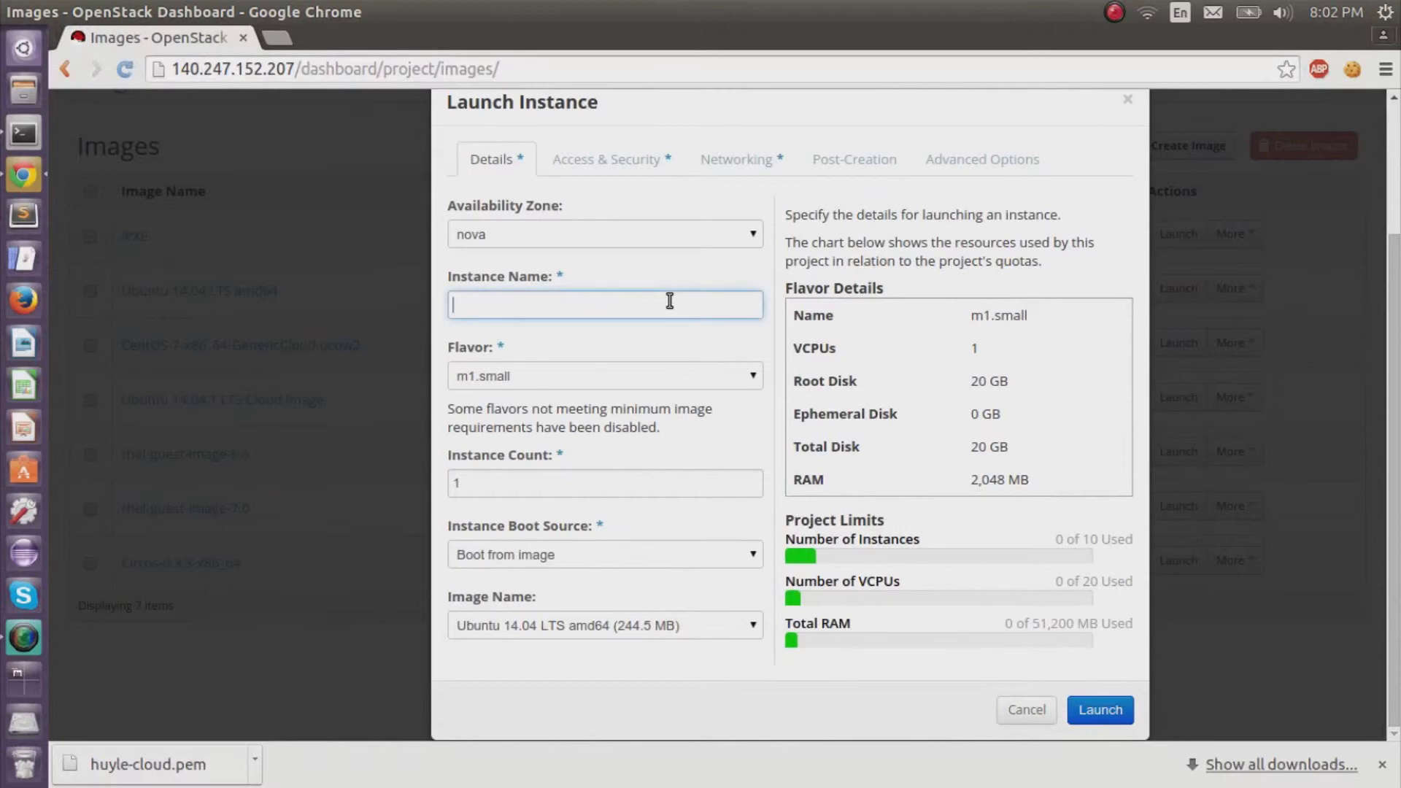
click(764, 274)
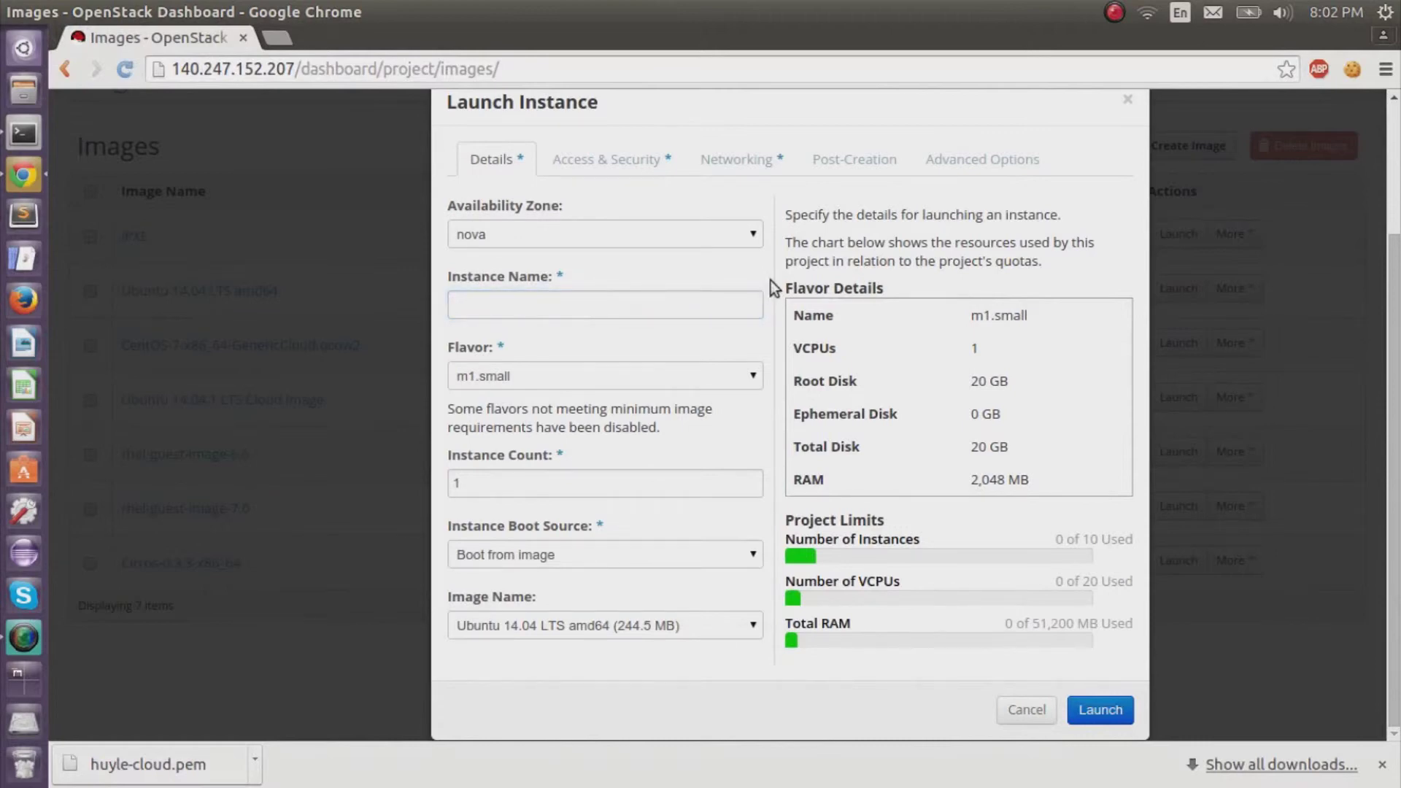
click(712, 312)
text(huyle)
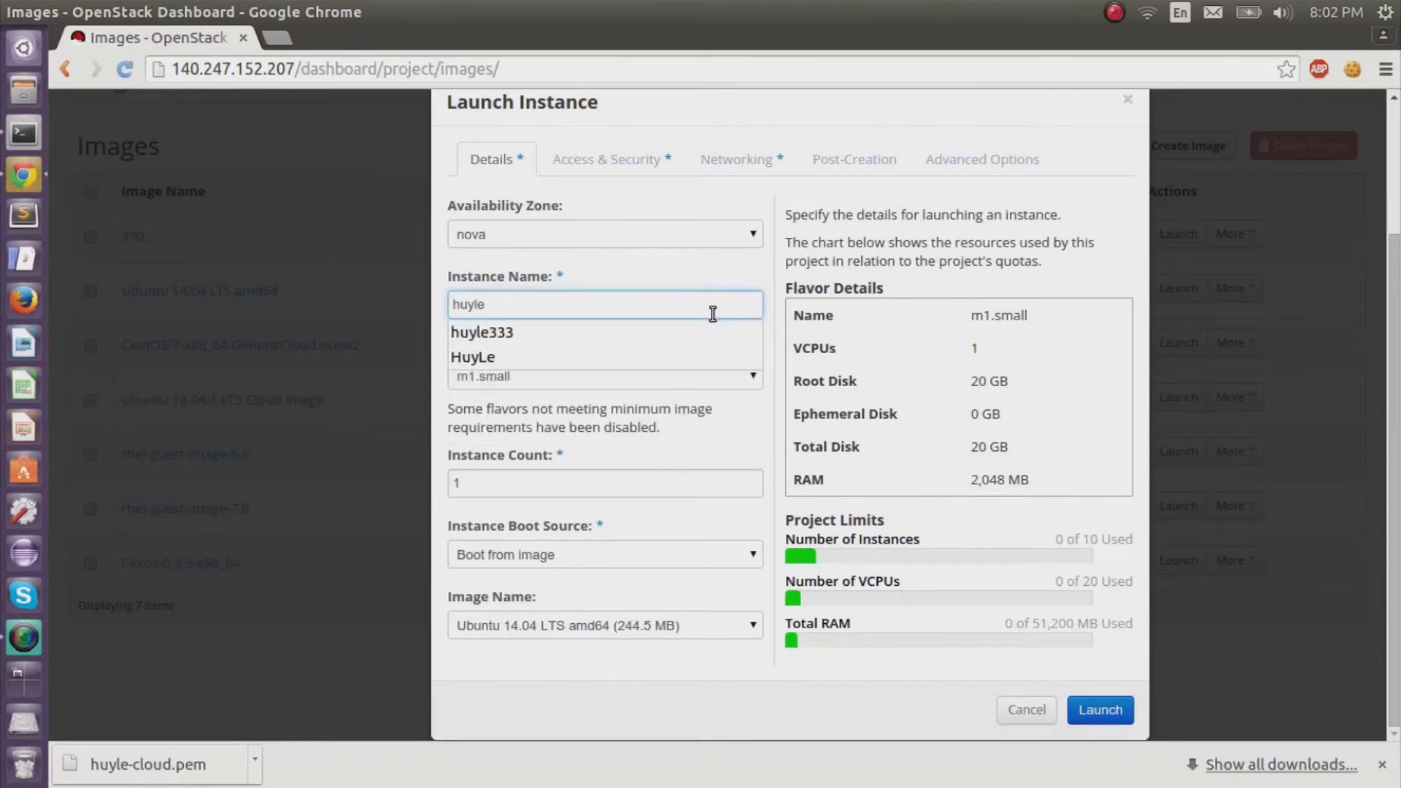
key(Down)
key(Down)
key(Up)
key(Up)
key(Tab)
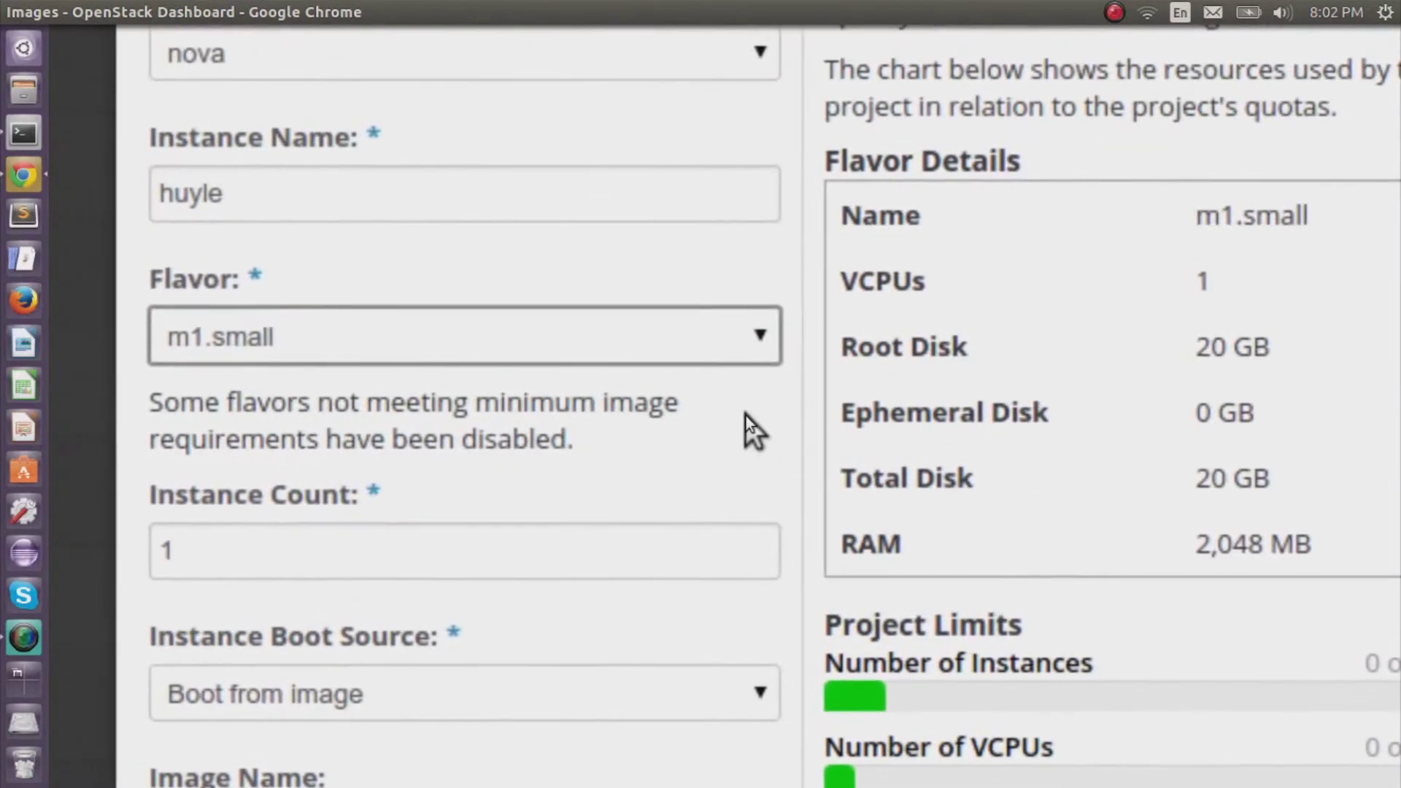
Keep flavor m1.small and boot from the Ubuntu 14.04 LTS amd64 image.
click(752, 381)
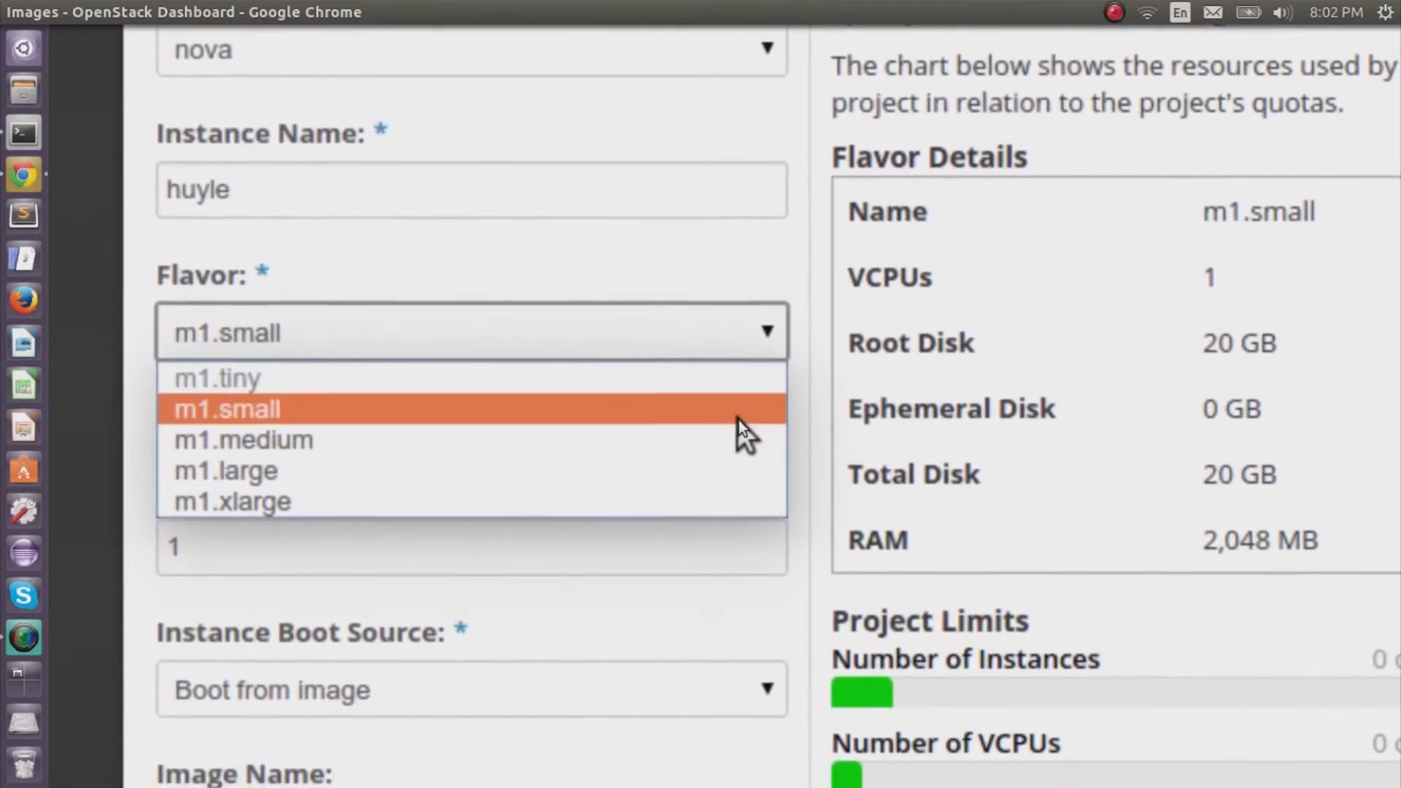
click(738, 408)
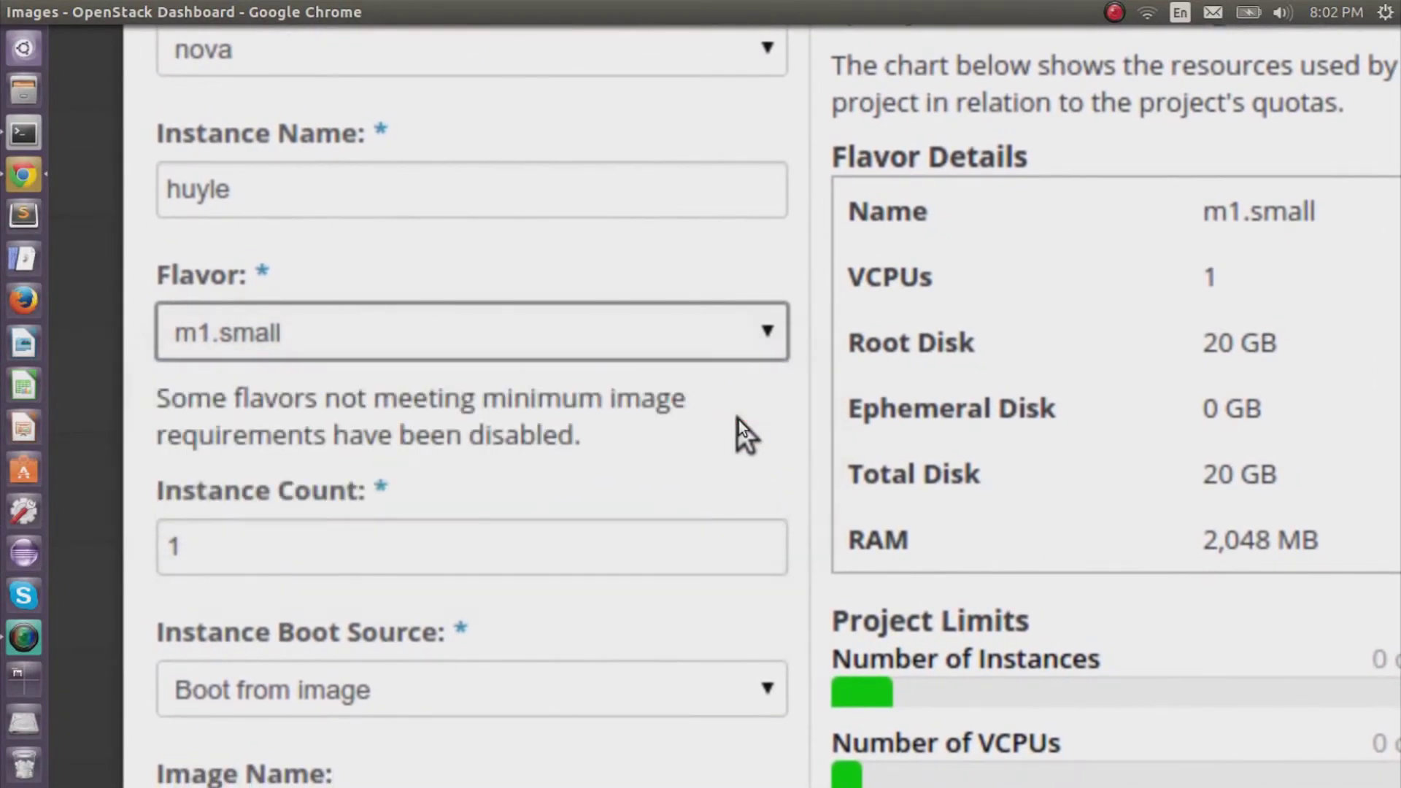
scroll(745, 537, down, 3)
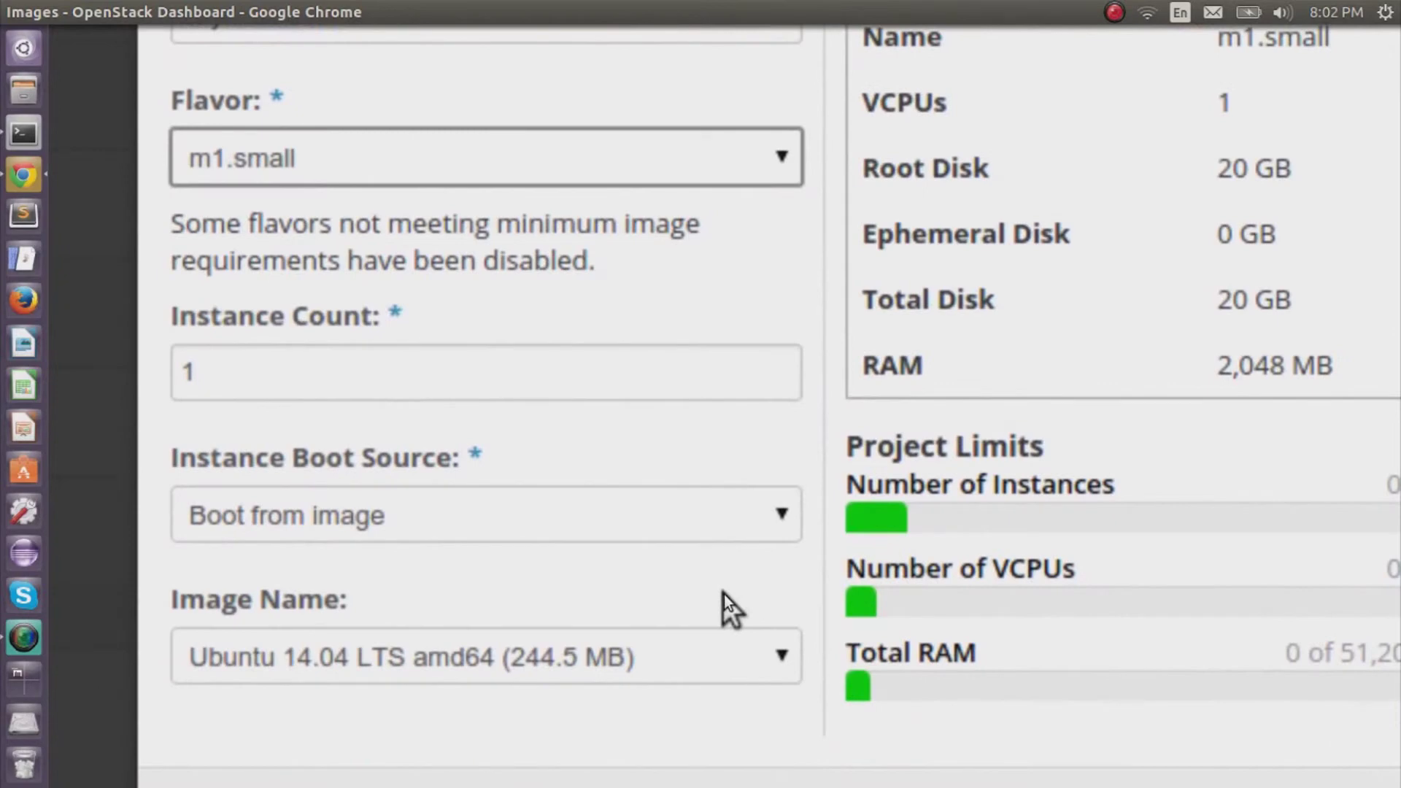
scroll(724, 594, down, 1)
click(738, 631)
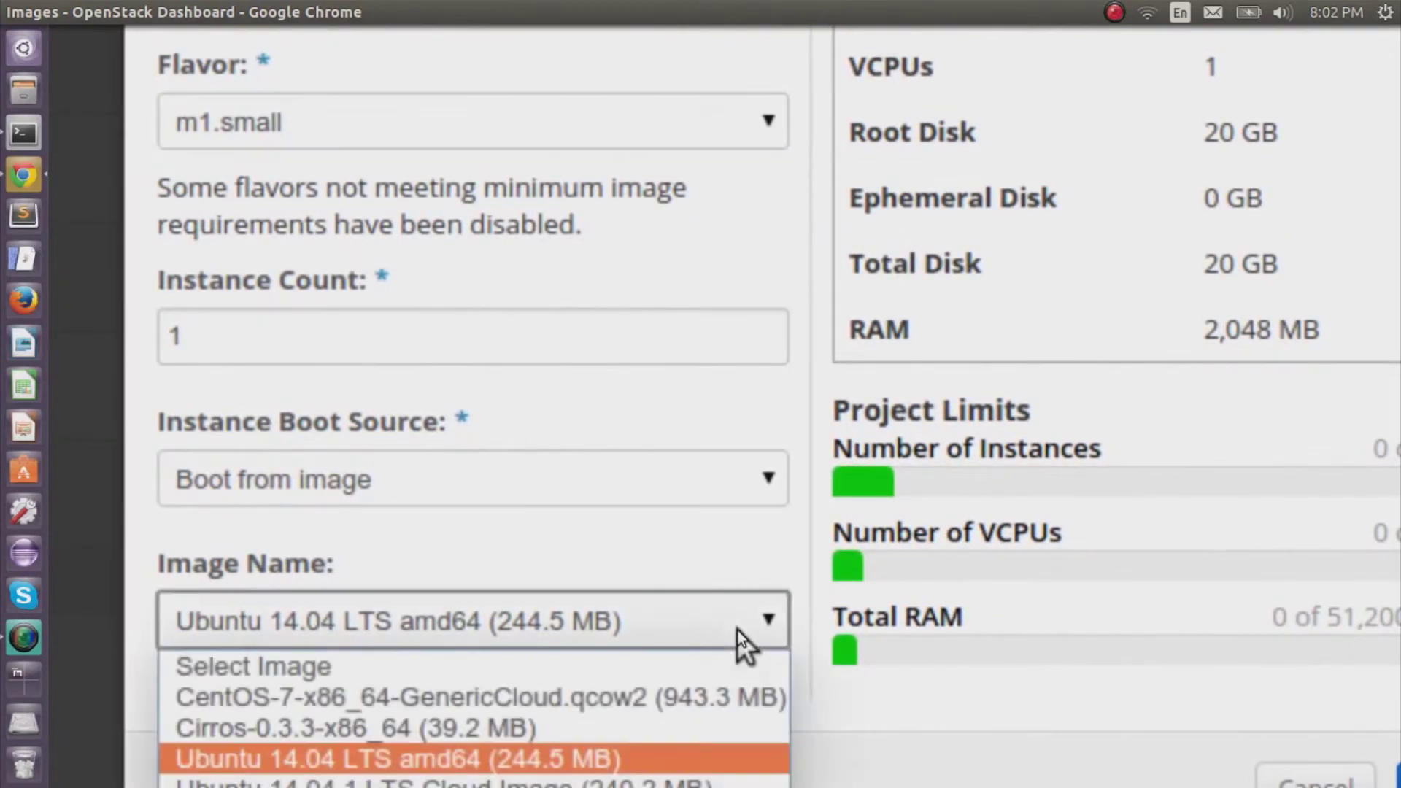
click(738, 630)
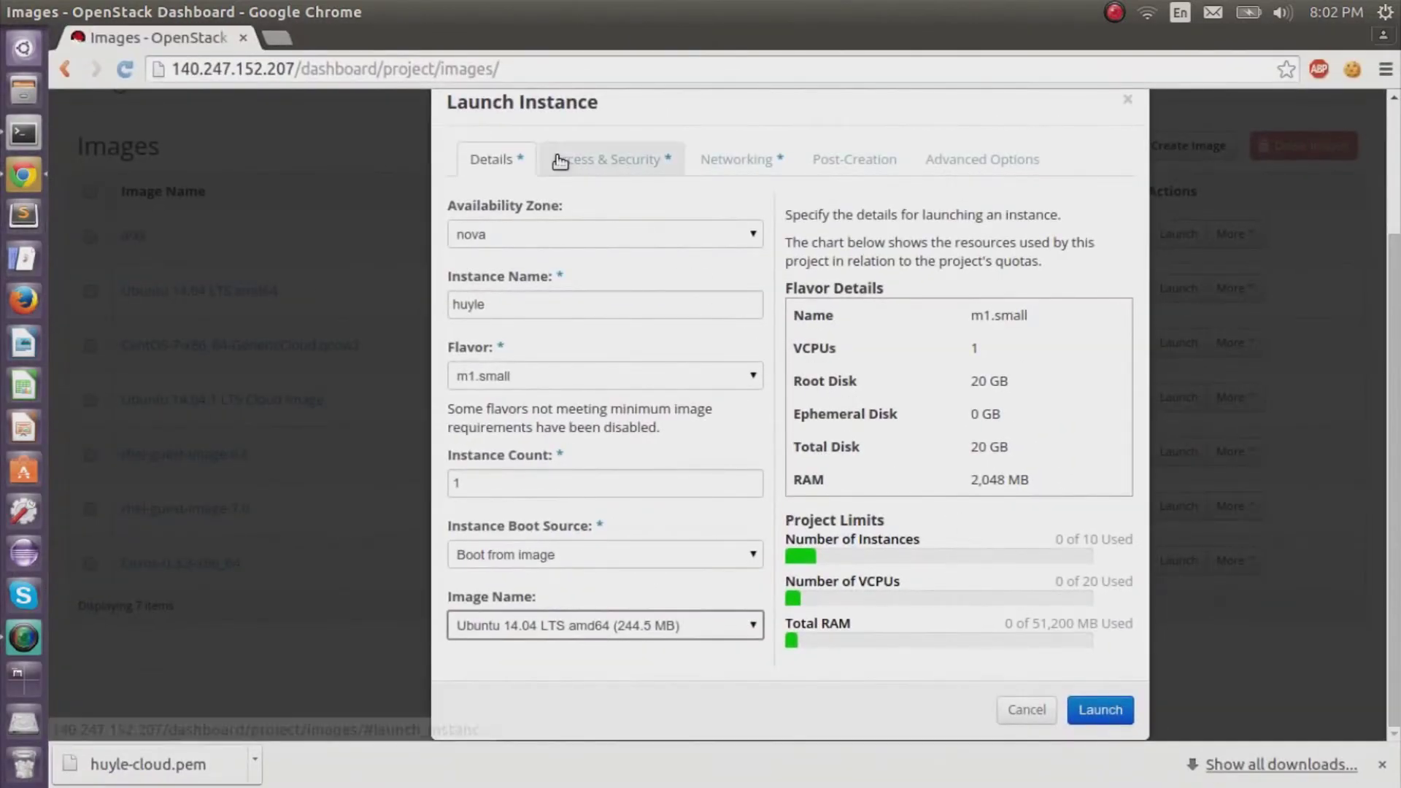
Assign the cloud key pair and attach the internal network to the instance.
click(557, 156)
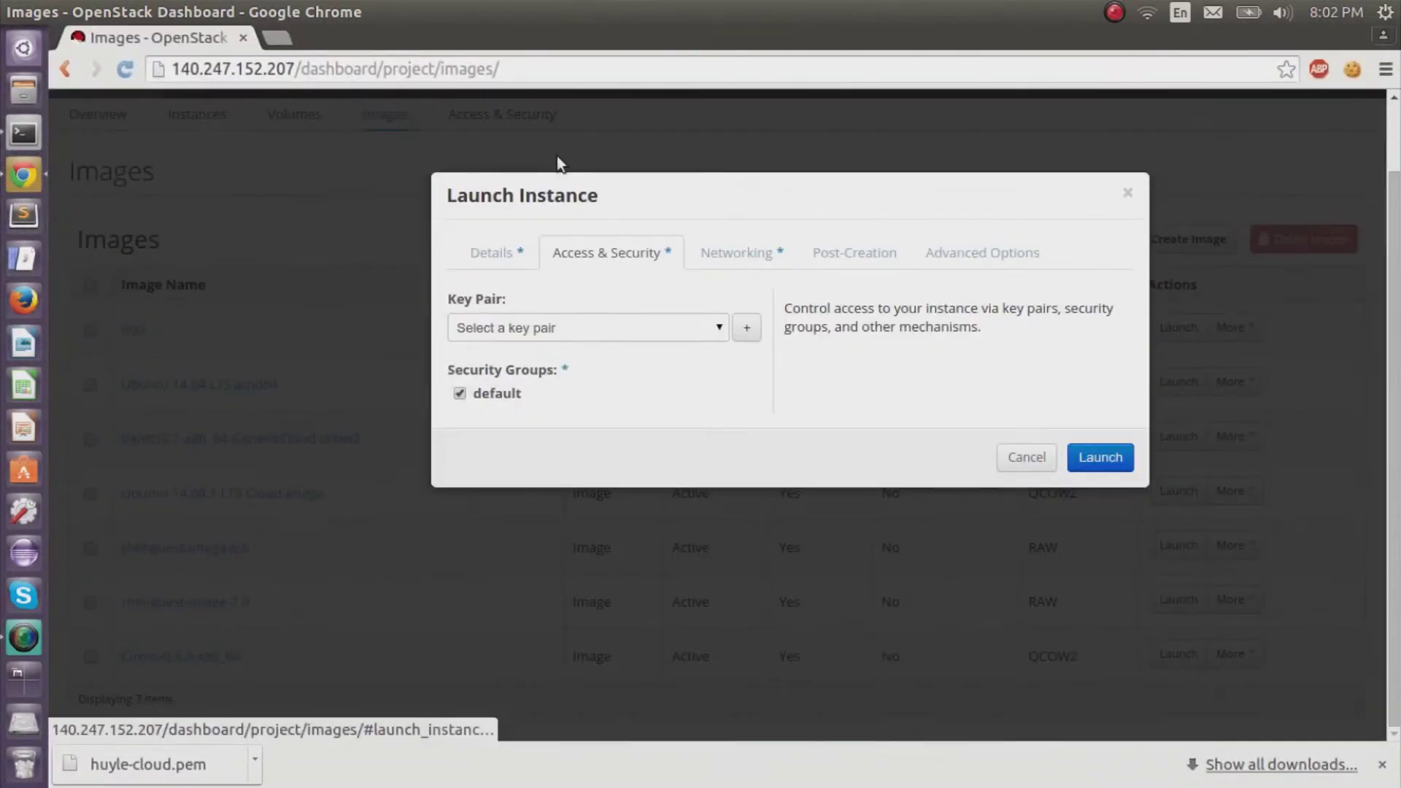
click(702, 336)
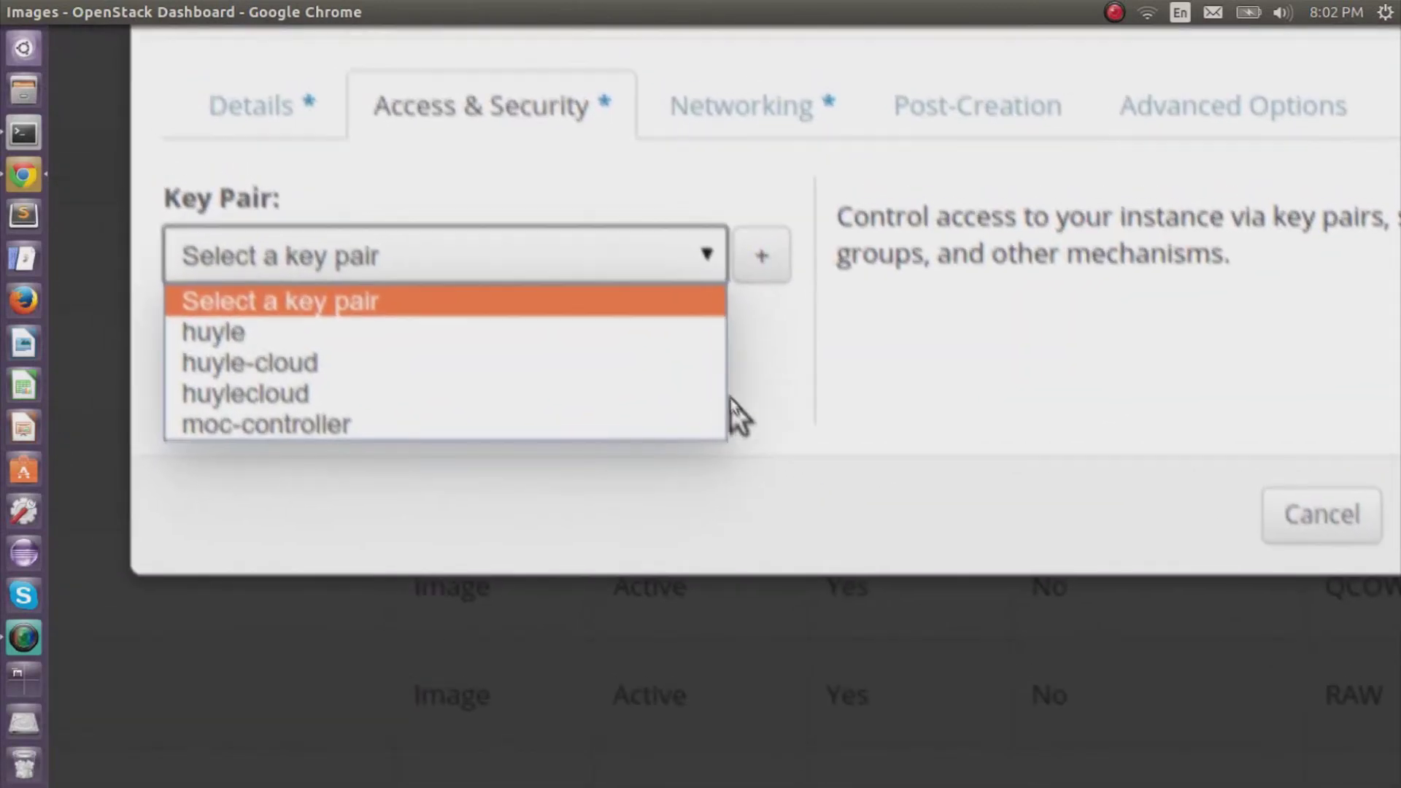
click(724, 385)
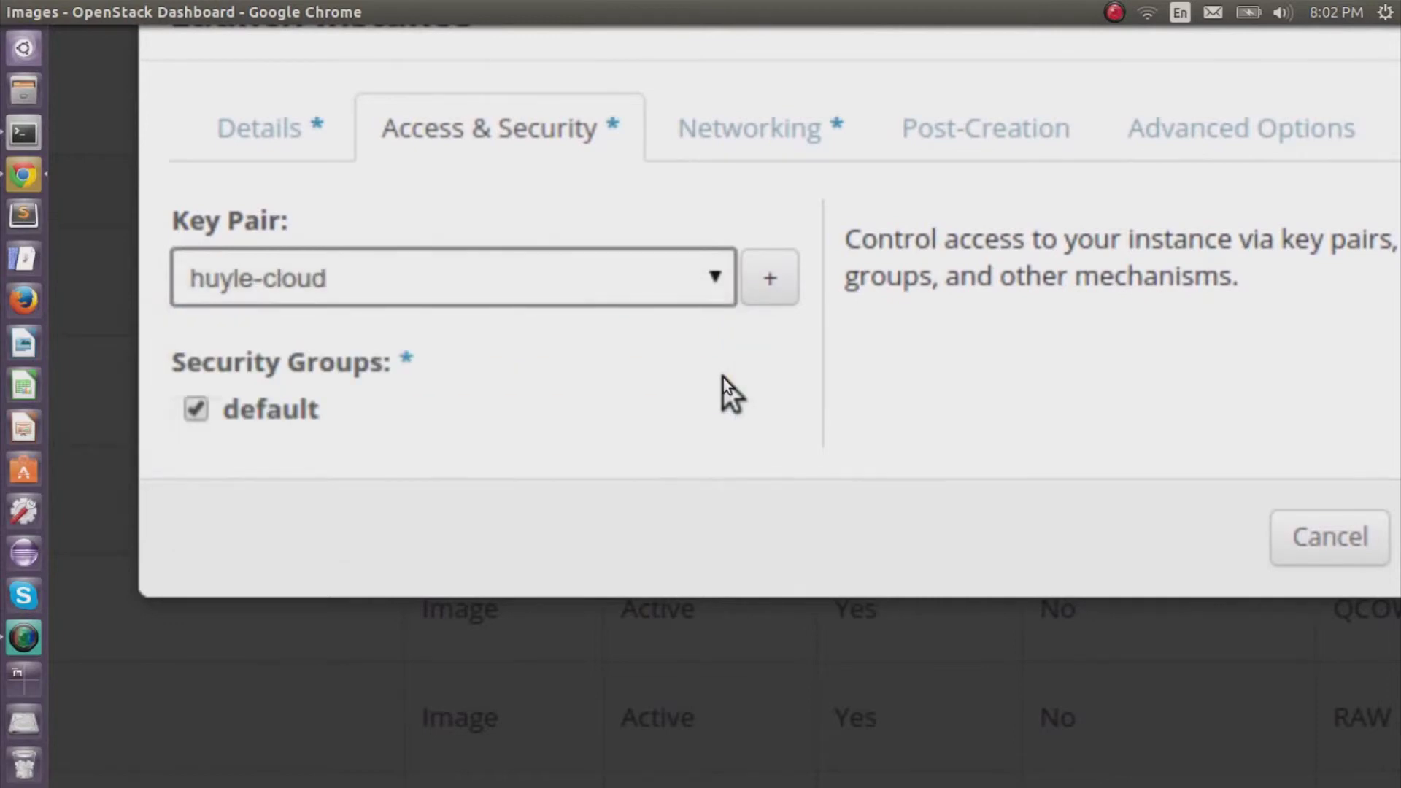
click(803, 142)
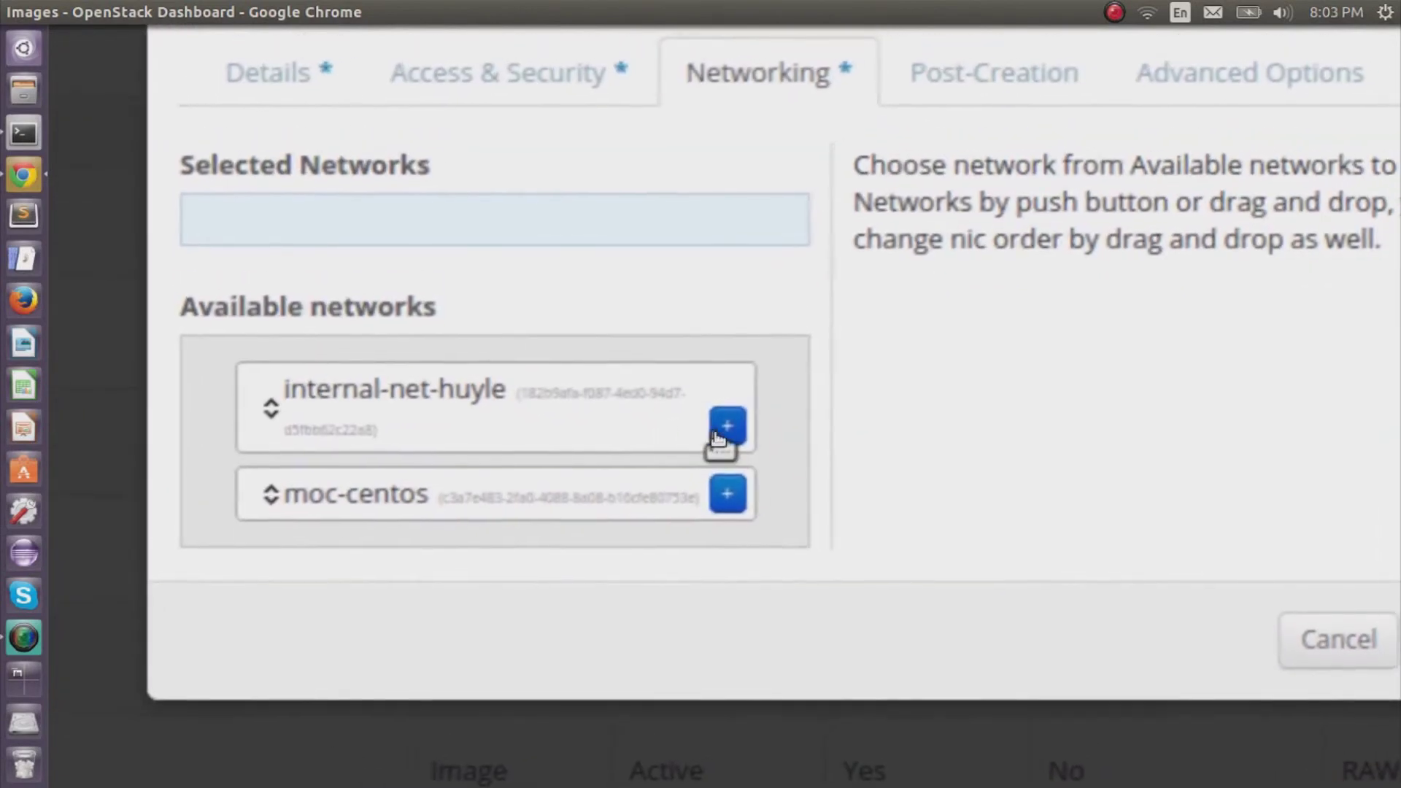
click(717, 428)
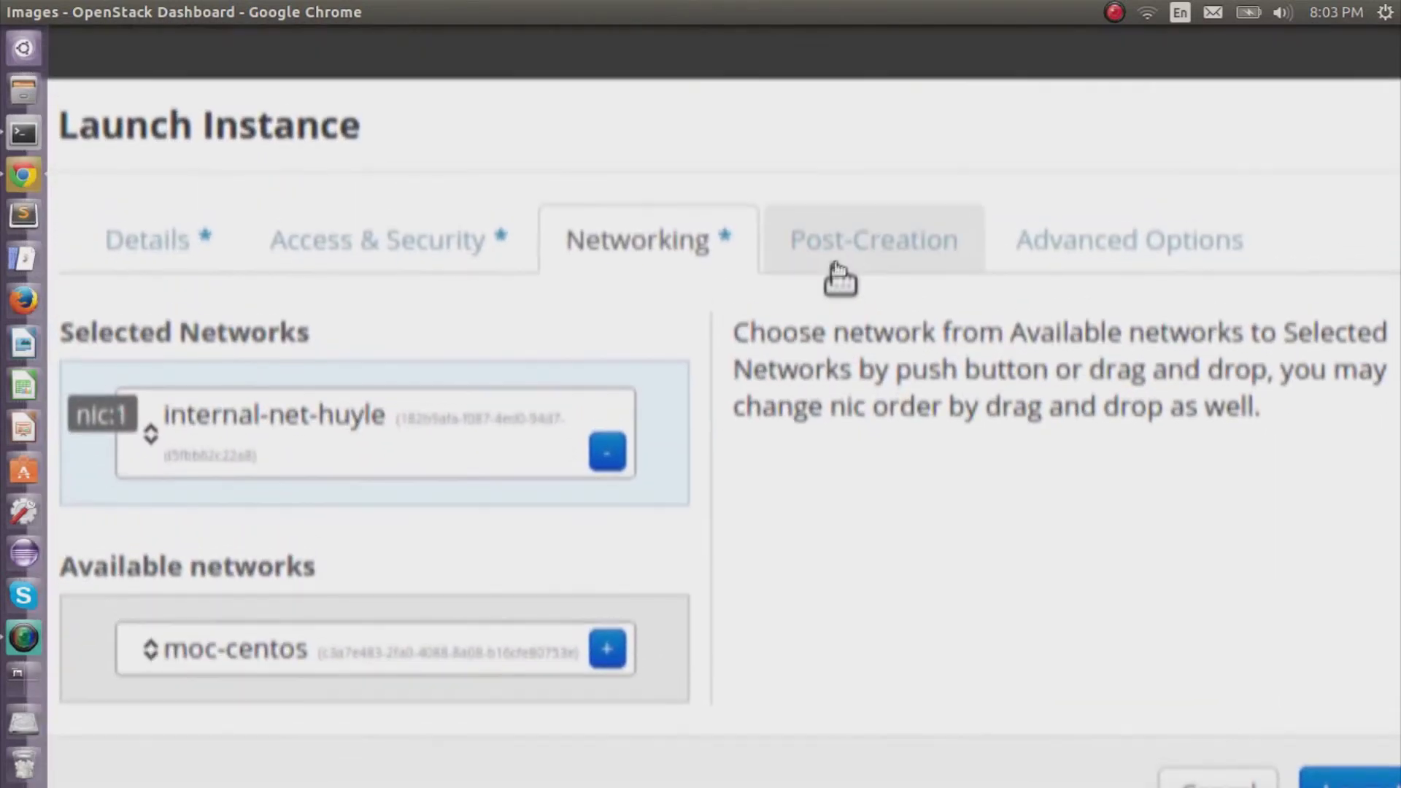
Review the Post-Creation and Advanced Options tabs, then launch the instance.
click(839, 276)
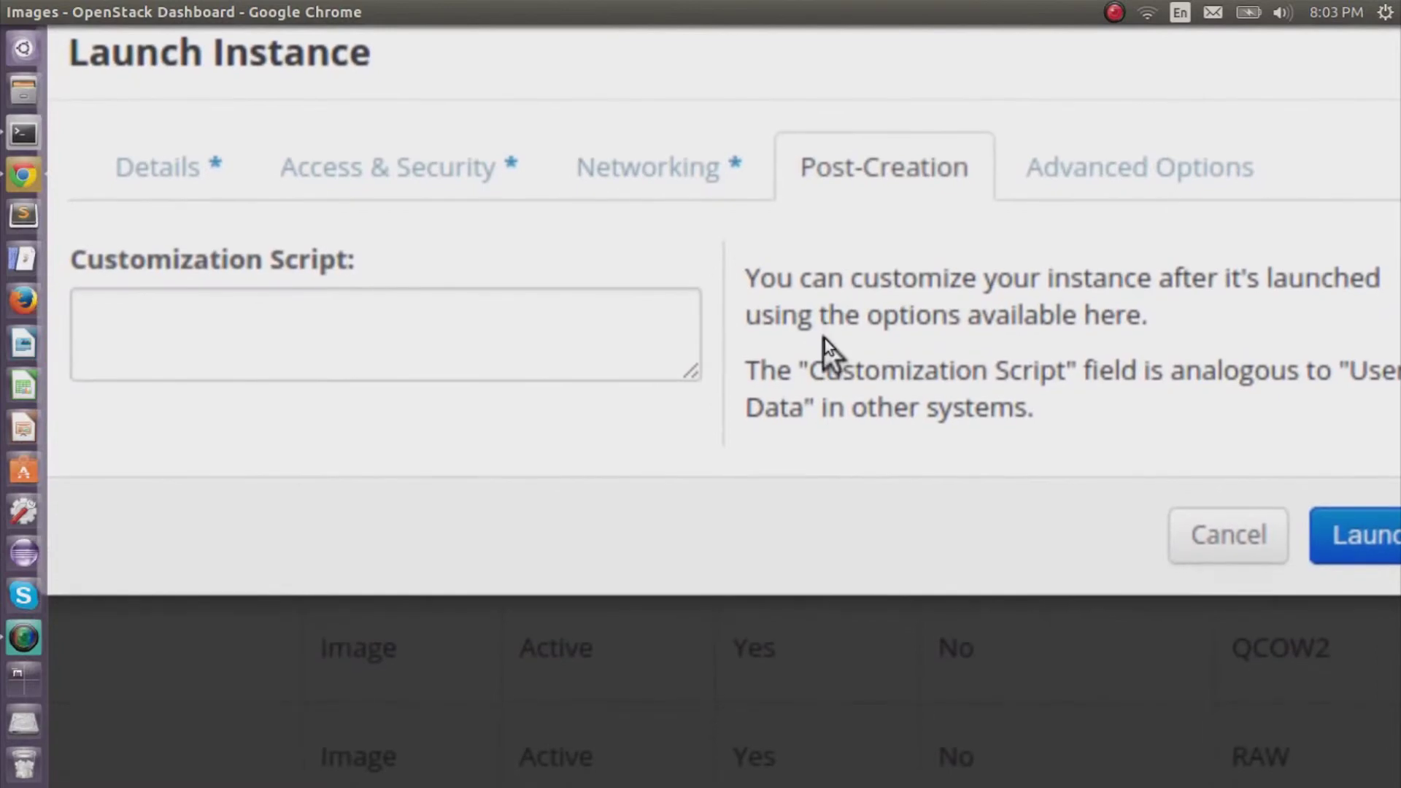
click(1065, 188)
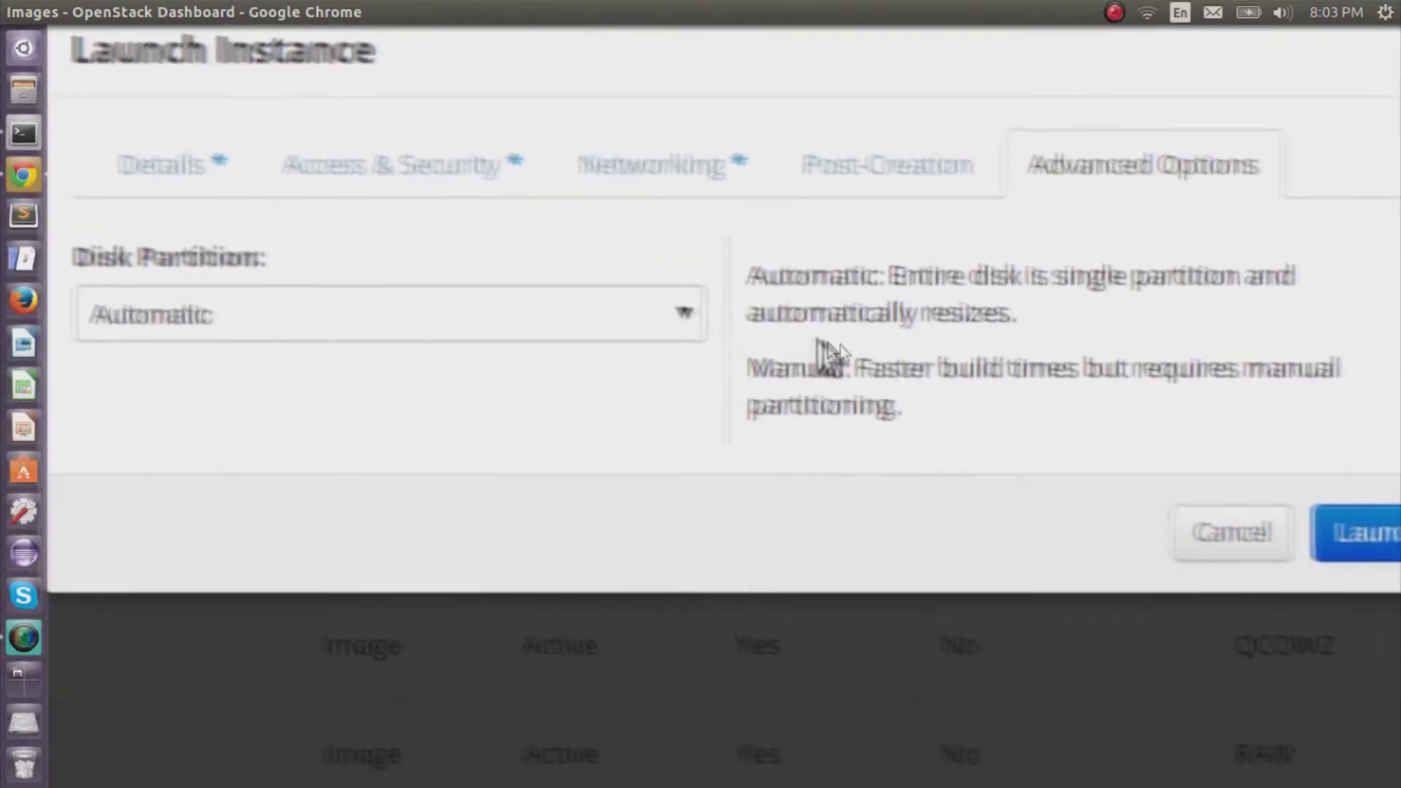
click(1092, 442)
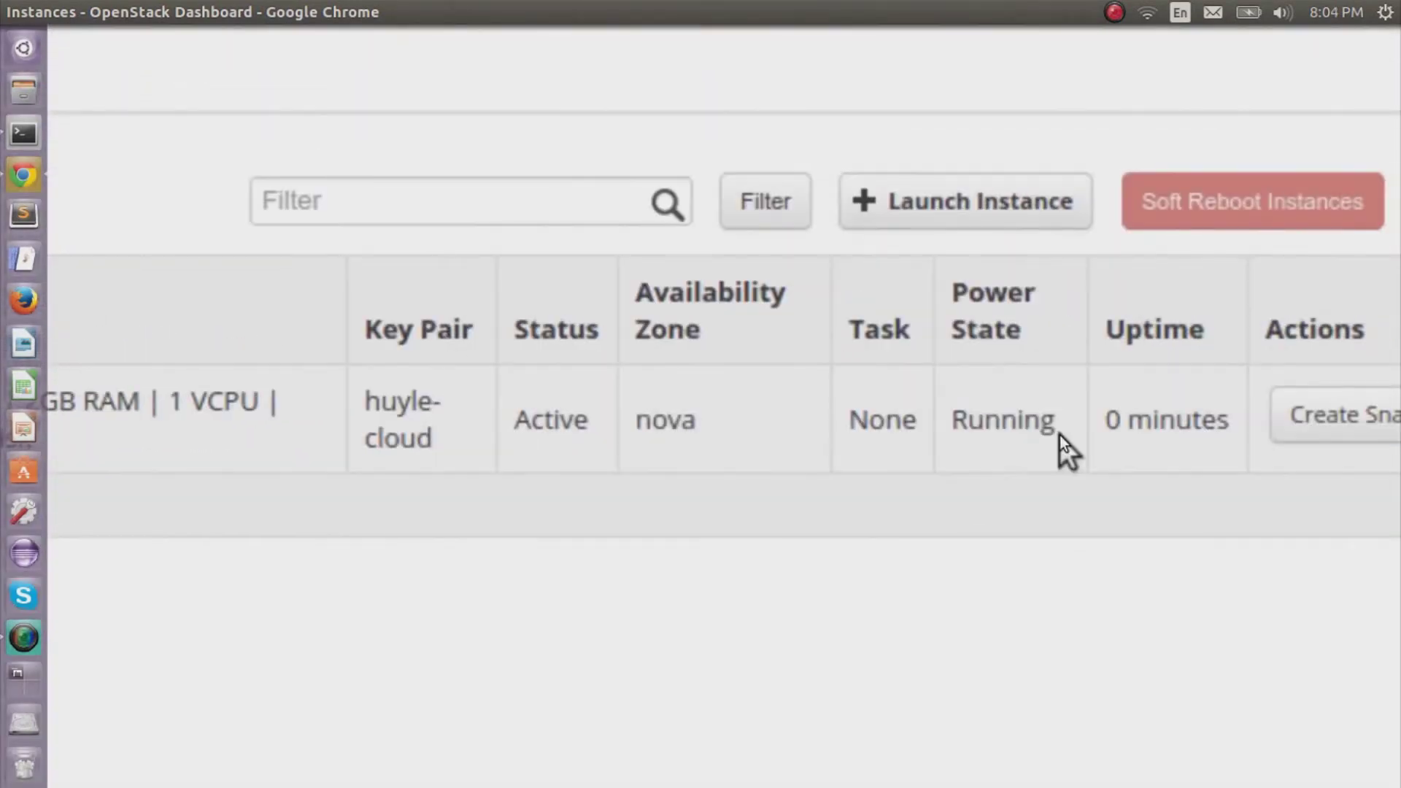
Start associating a floating IP with the running instance from its More actions.
scroll(1058, 435, right, 5)
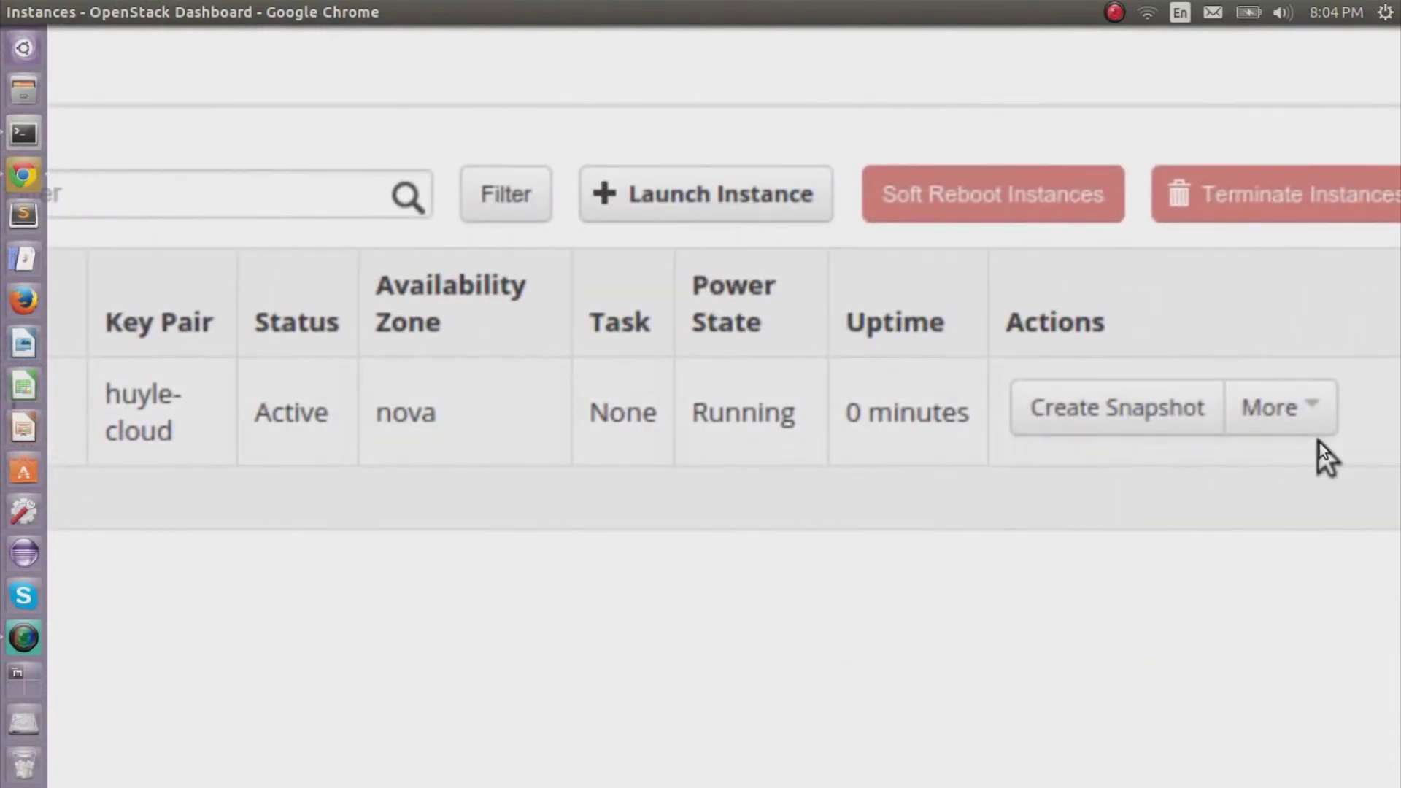
click(1313, 424)
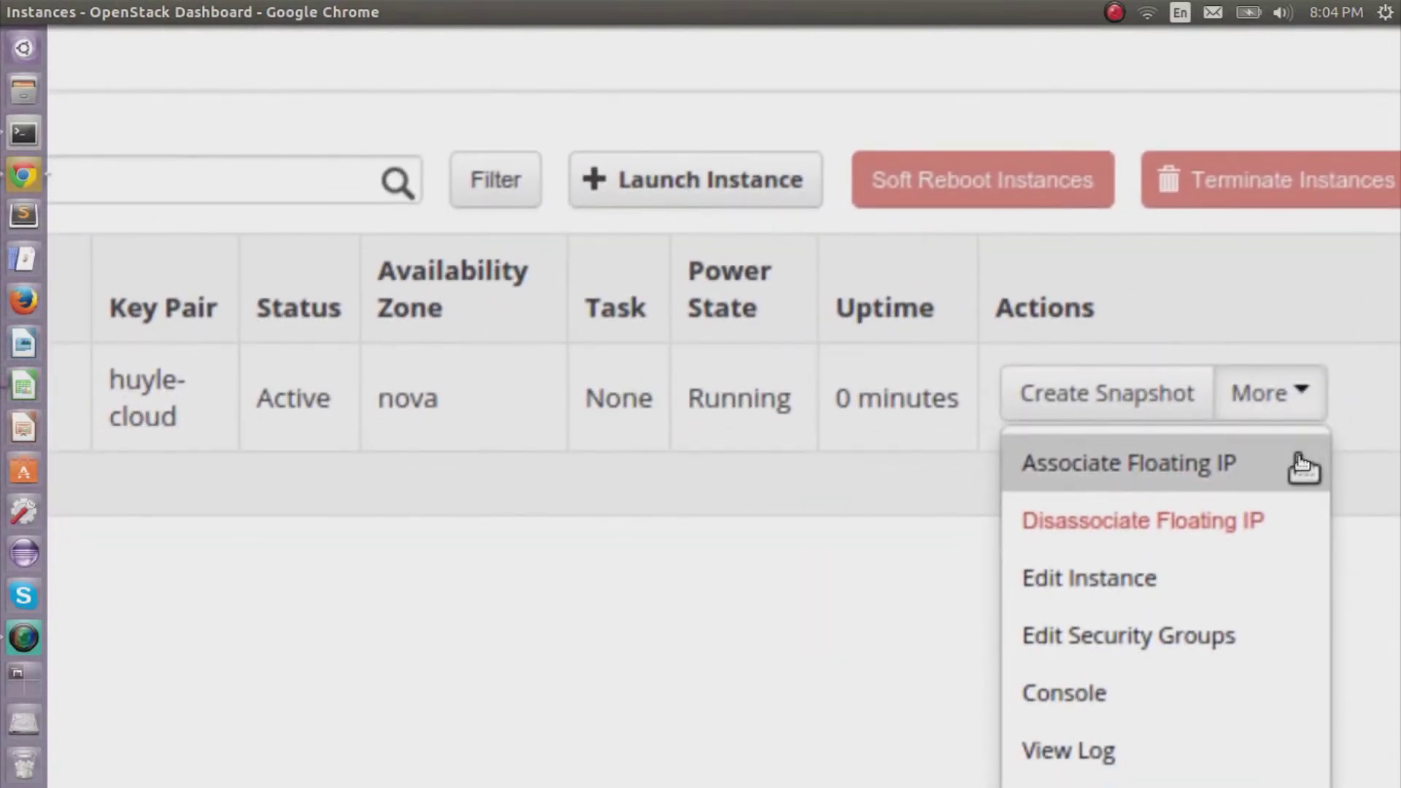
click(1298, 460)
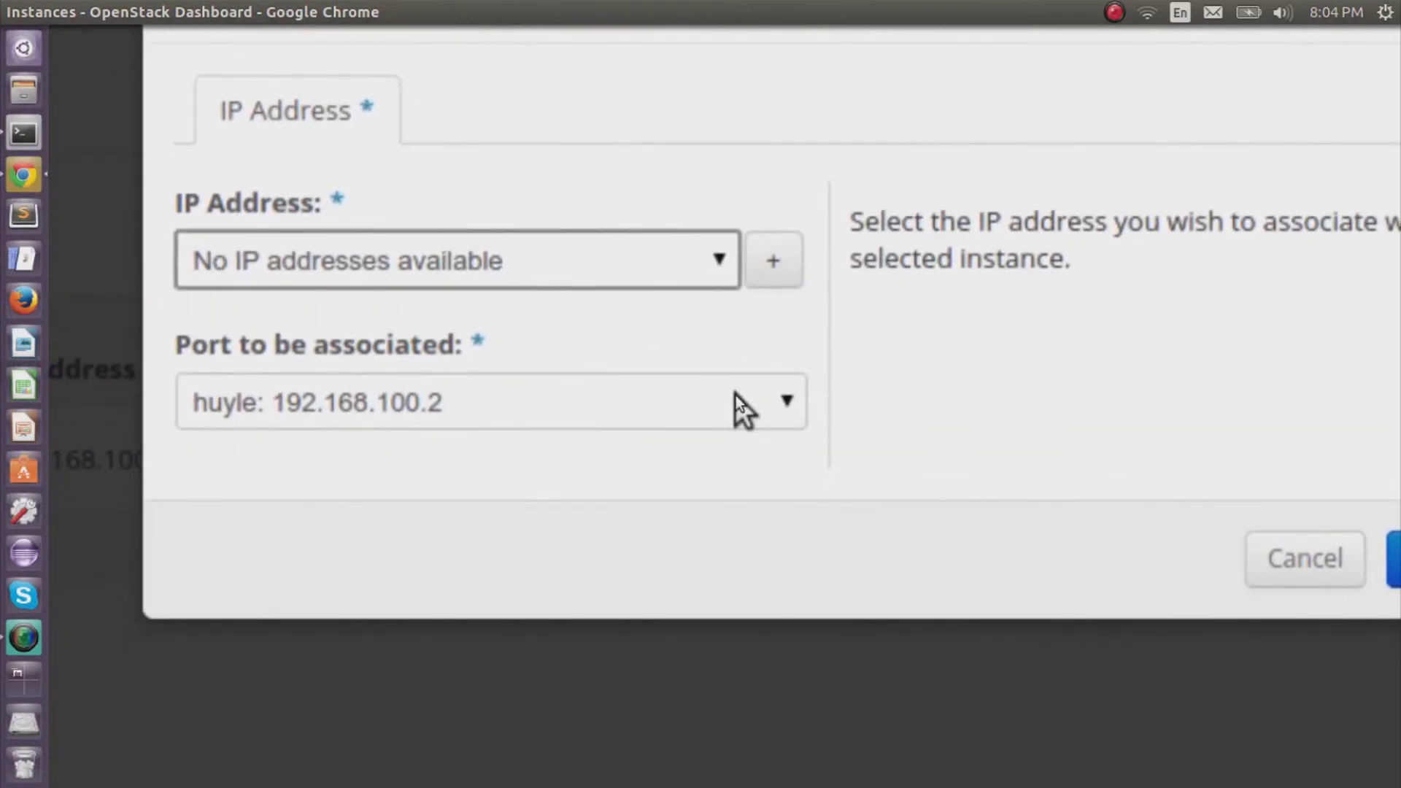
Allocate 140.247.152.170 from pool pubnet1 and associate it with port 192.168.100.2.
click(735, 396)
click(736, 395)
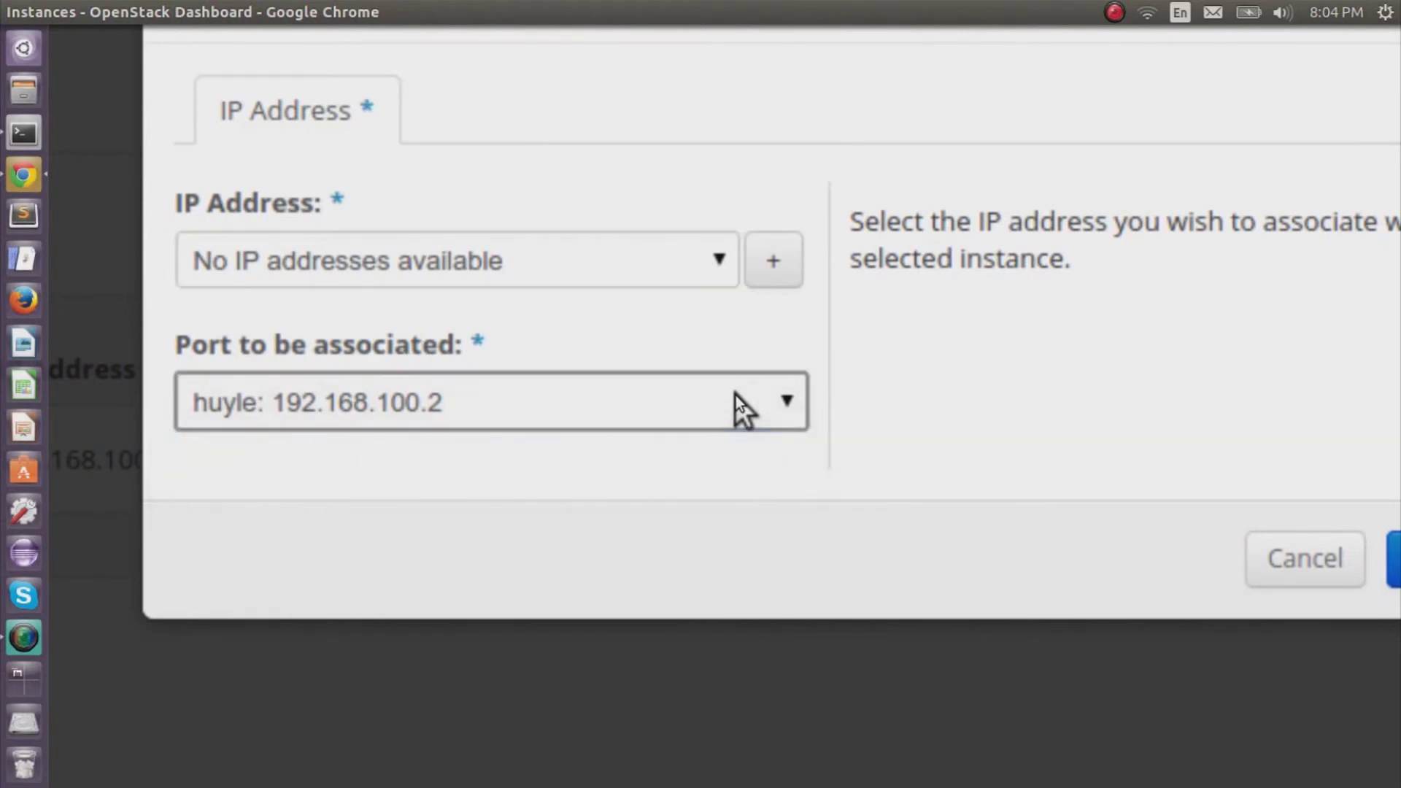
click(755, 336)
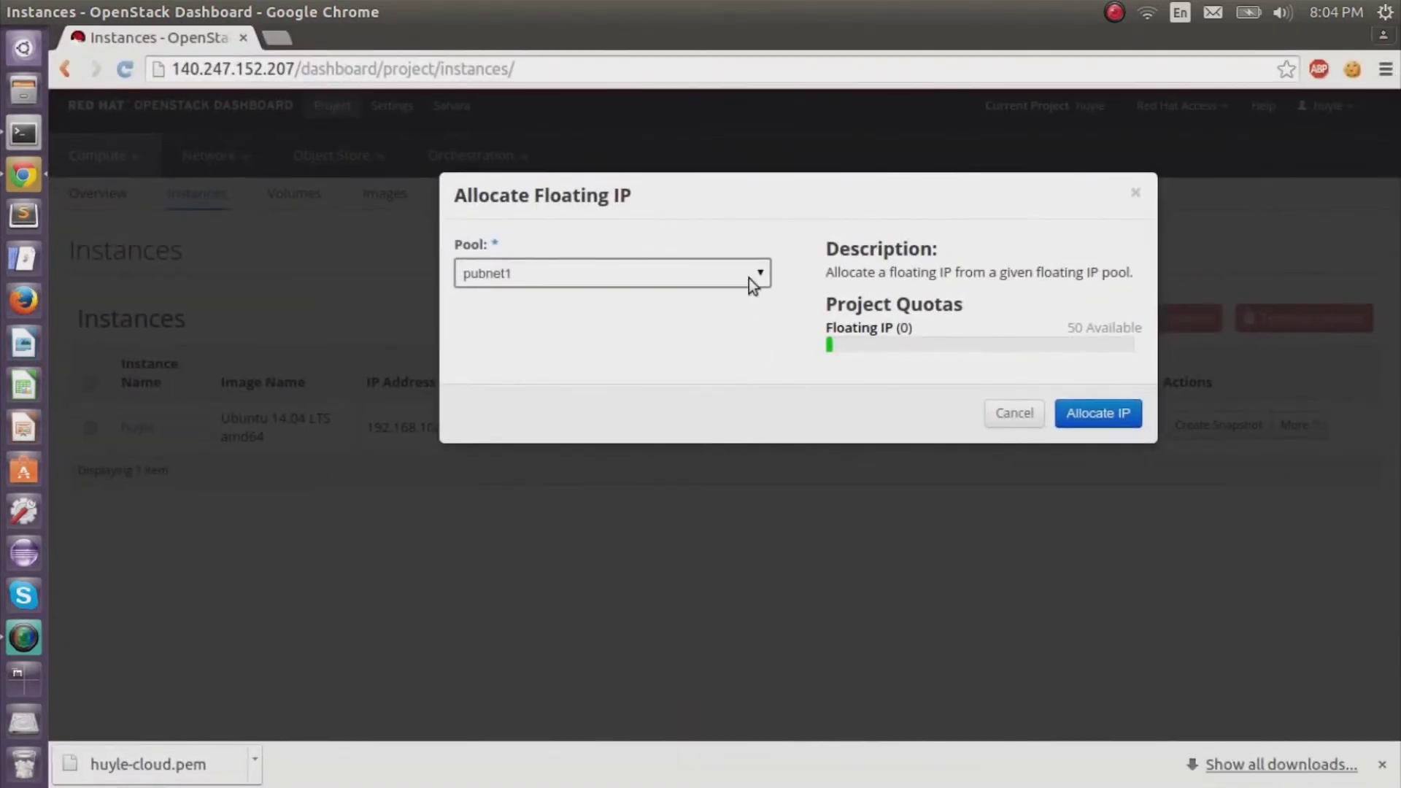
click(749, 278)
click(748, 278)
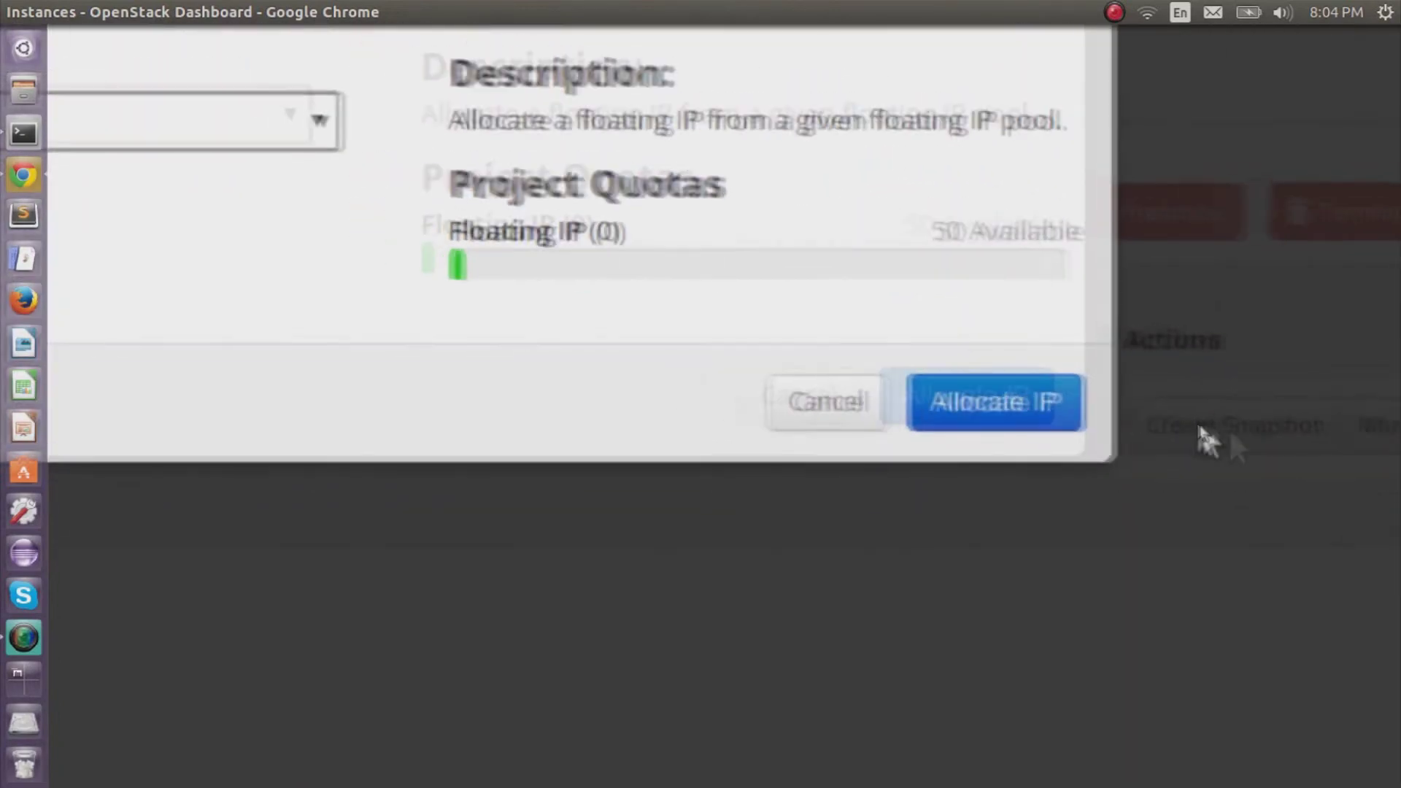
click(1166, 412)
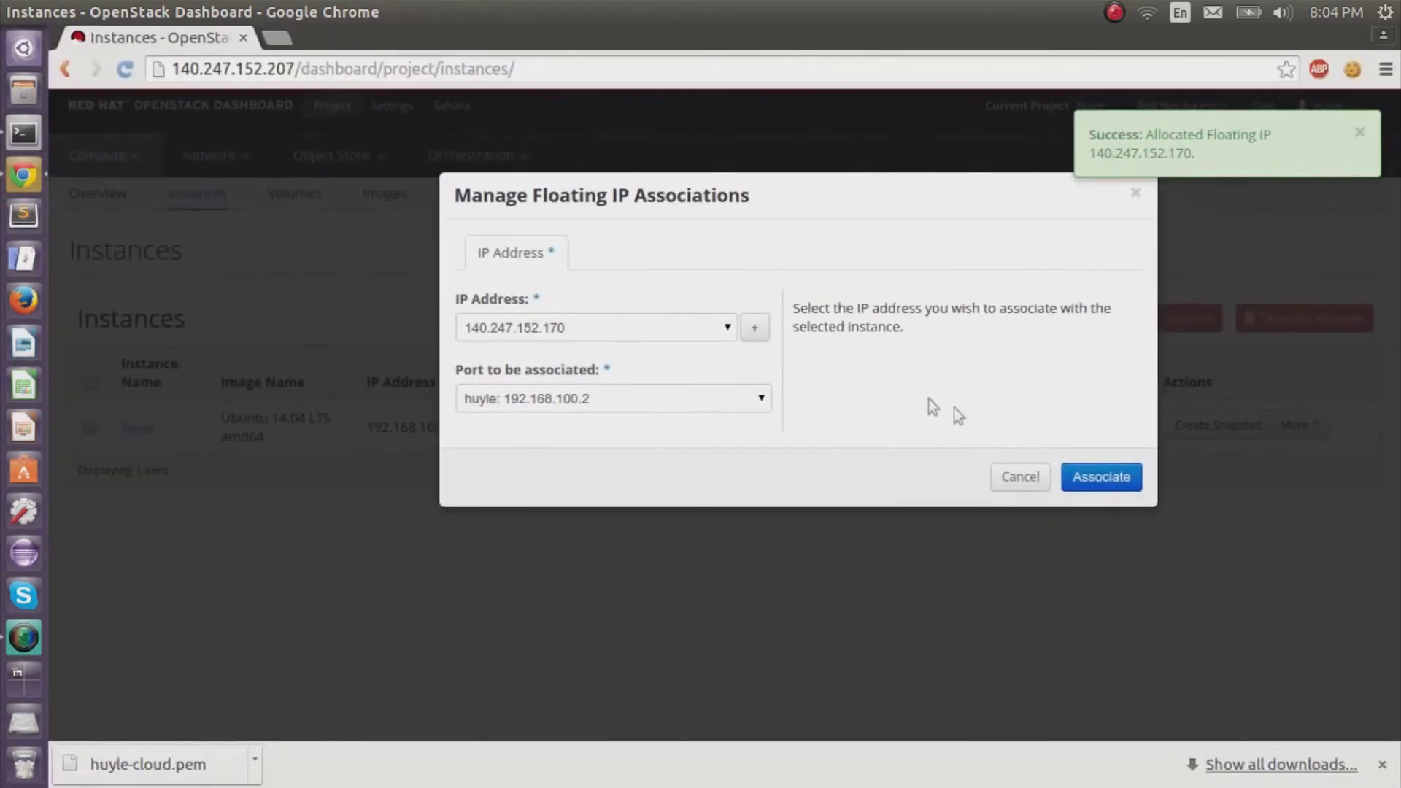
click(1106, 478)
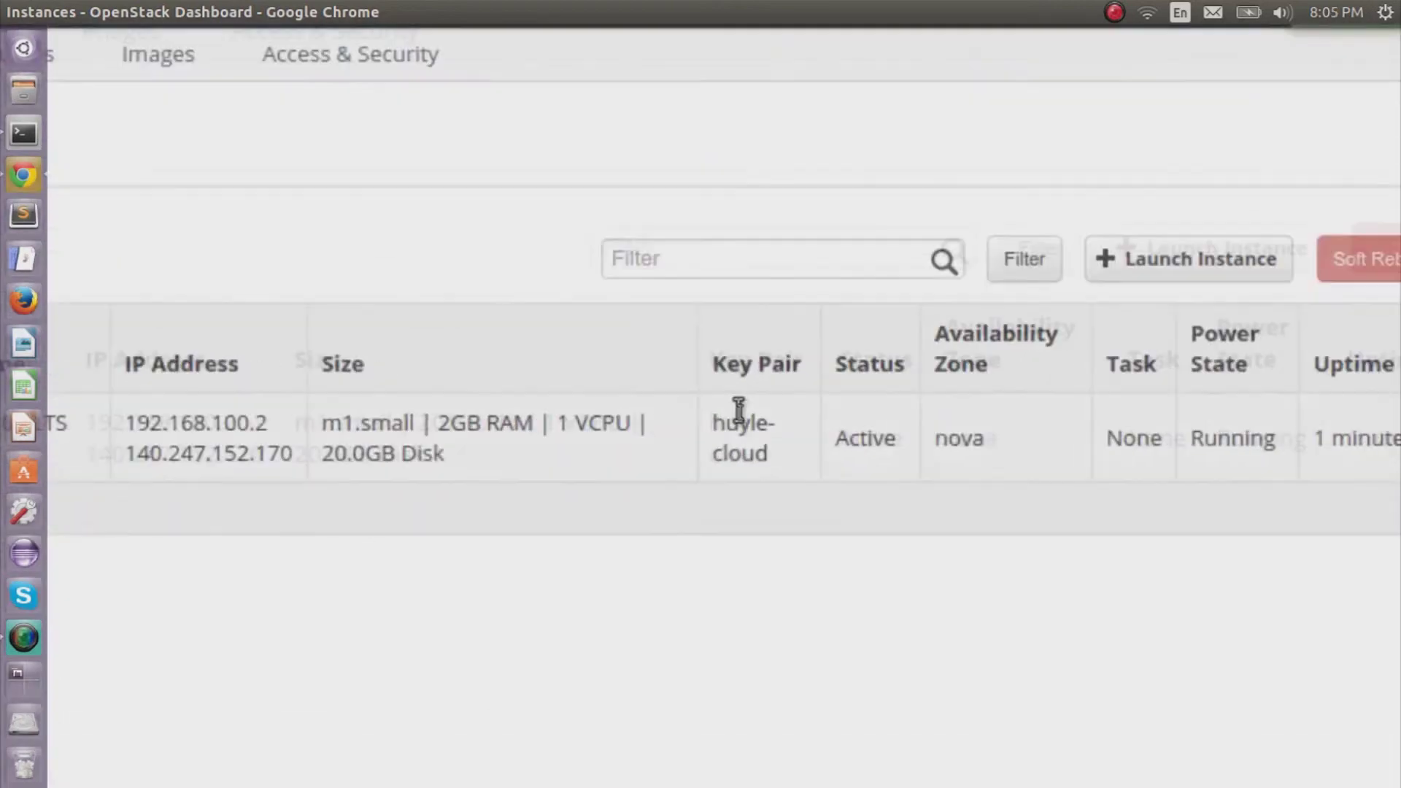
Copy the floating IP 140.247.152.170 from the instance's IP Address column.
scroll(409, 438, left, 3)
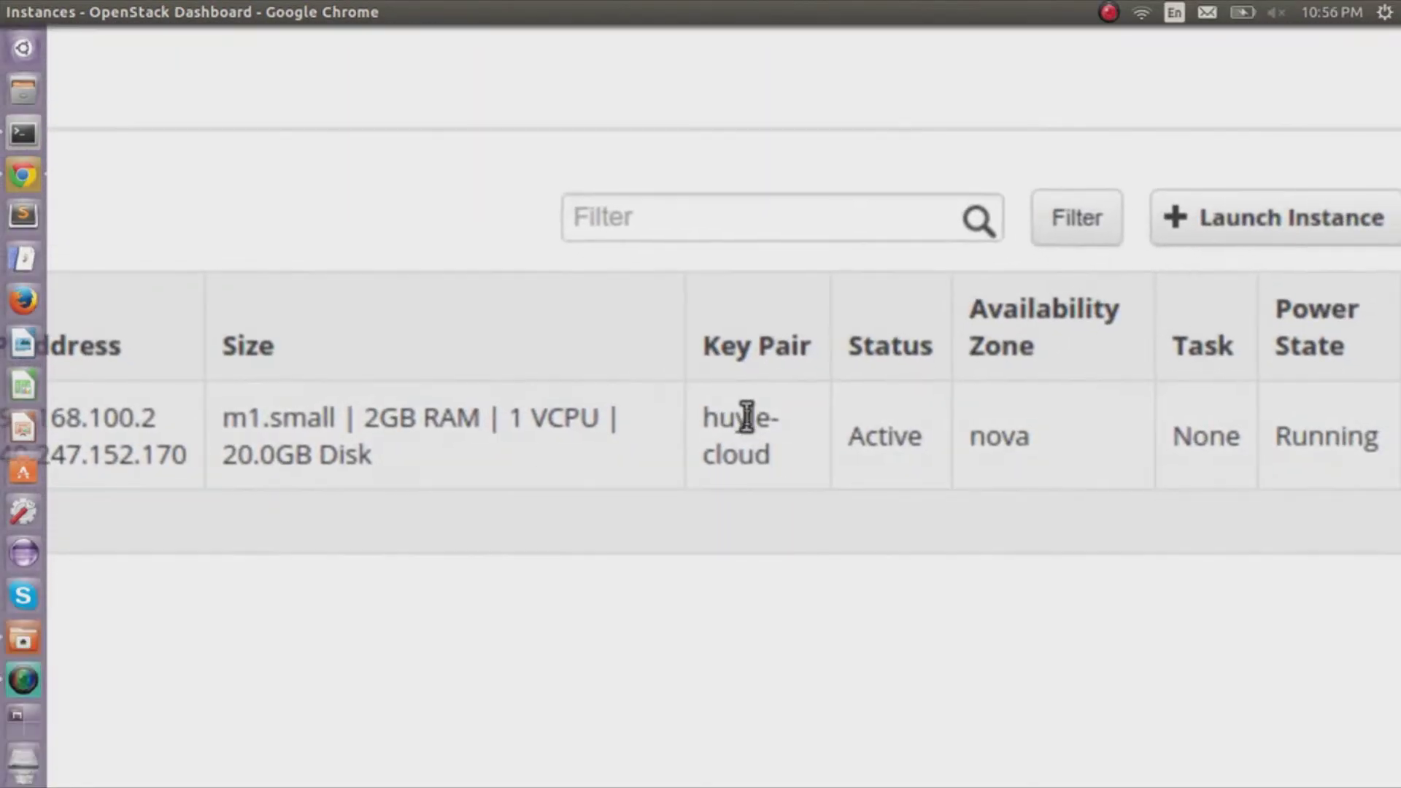
scroll(511, 438, left, 4)
scroll(452, 445, right, 1)
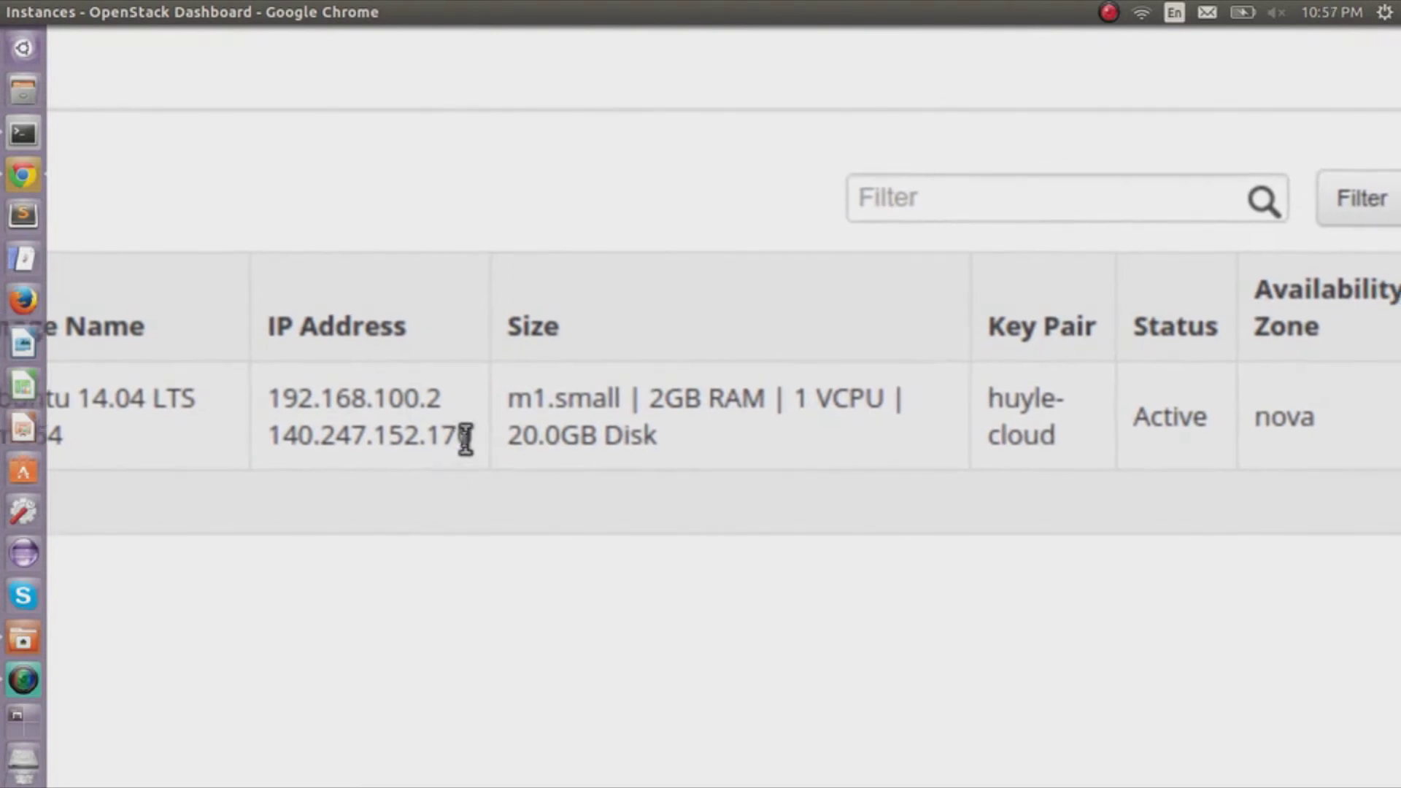
drag(467, 438, 381, 442)
scroll(409, 440, right, 8)
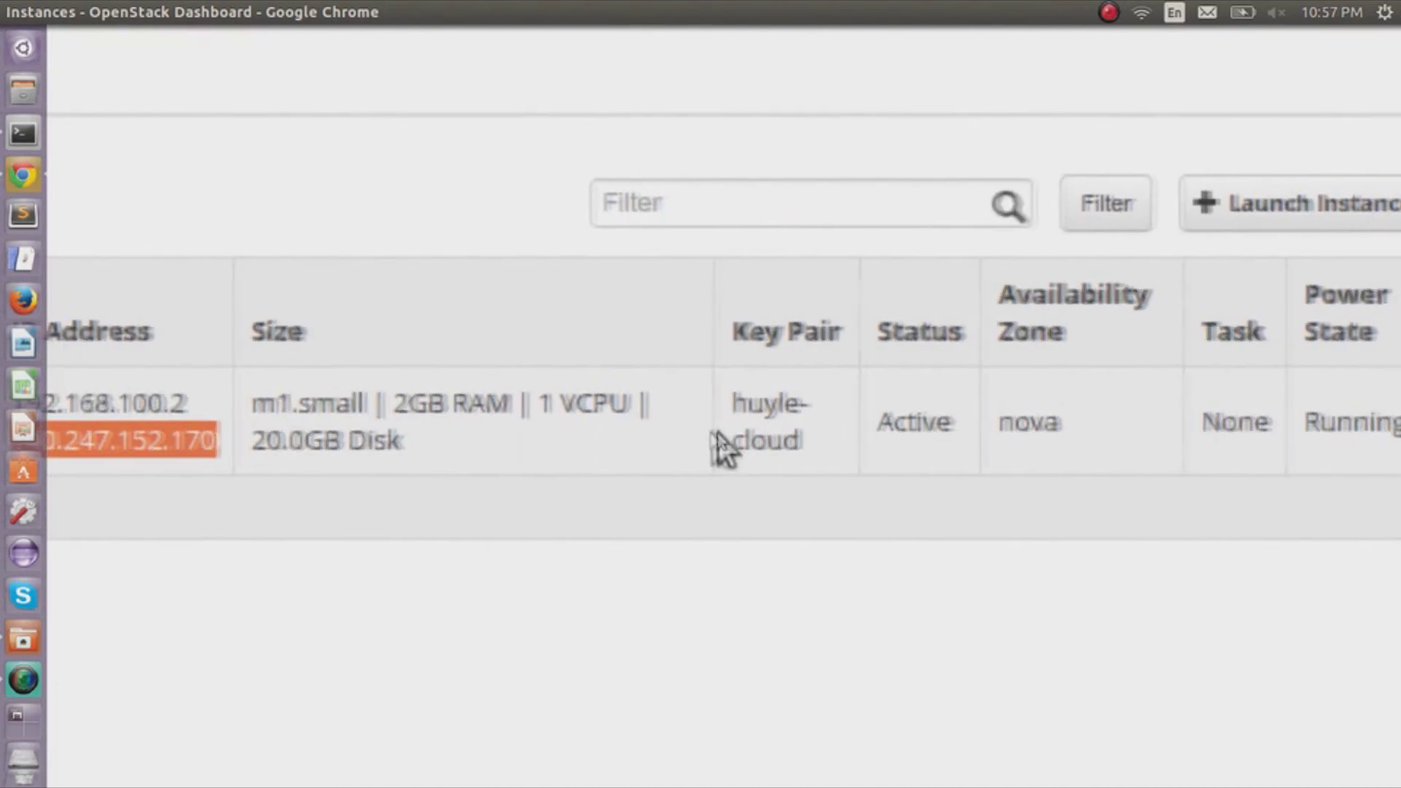
scroll(462, 441, left, 6)
right_click(449, 440)
click(456, 468)
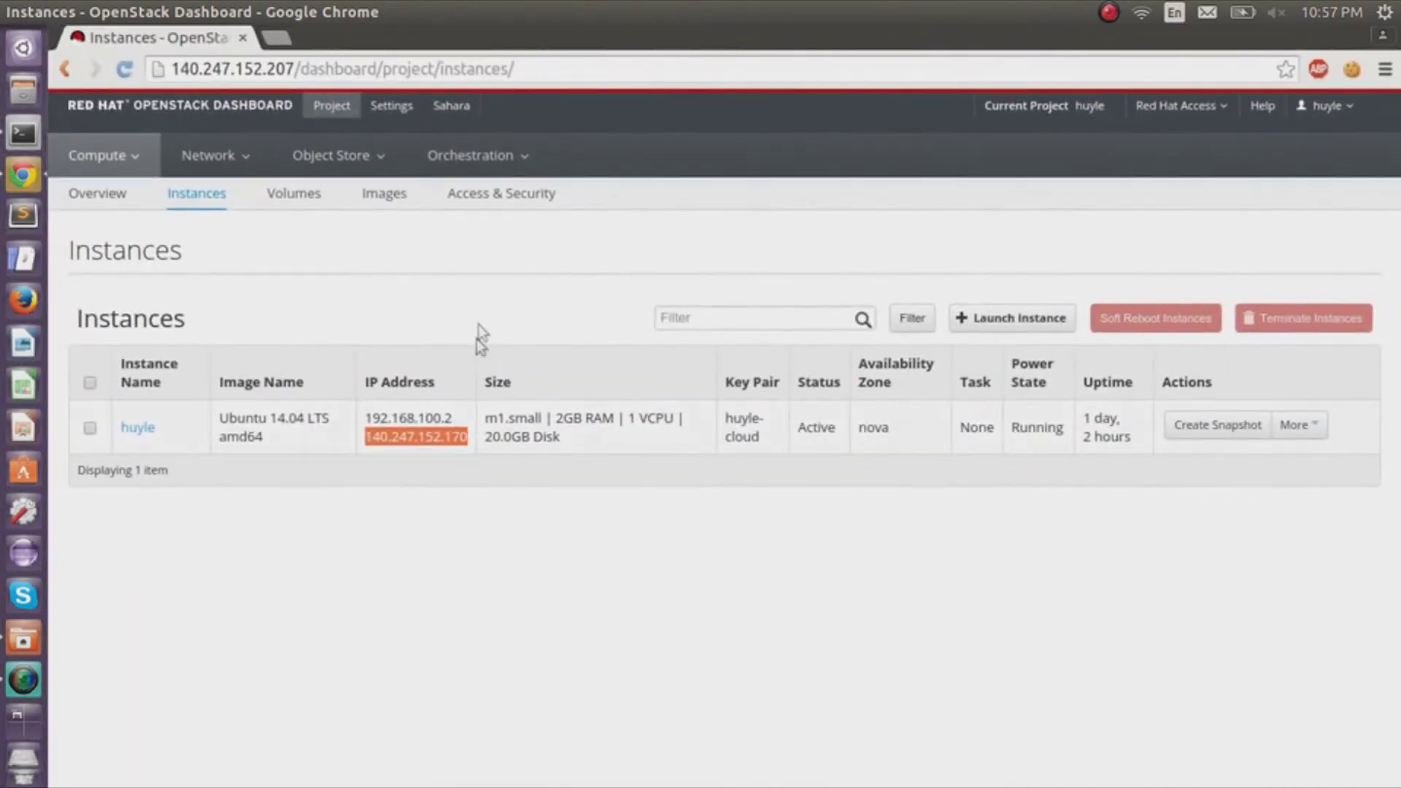
click(482, 313)
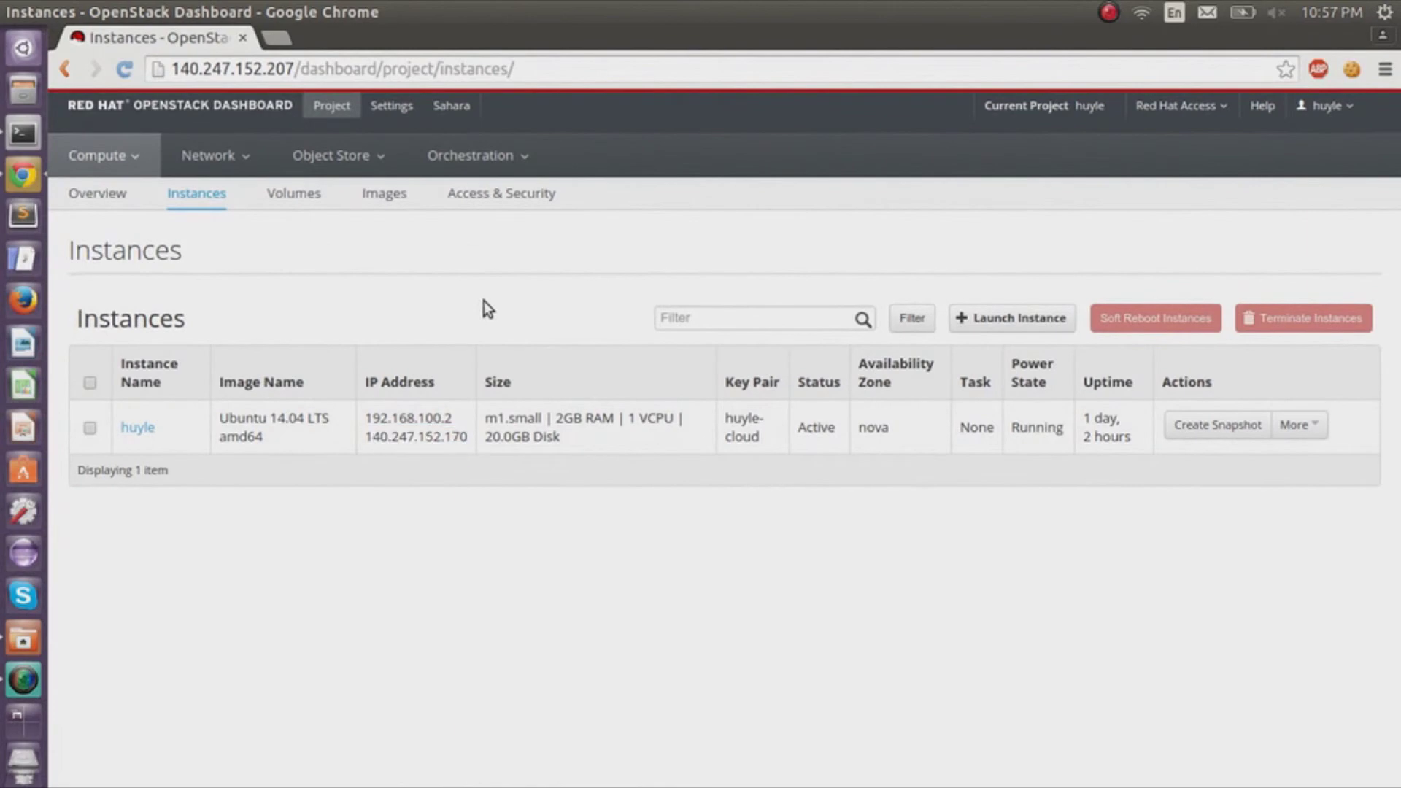
In a terminal, list the keys loaded in the SSH agent with ssh-add -l.
click(27, 135)
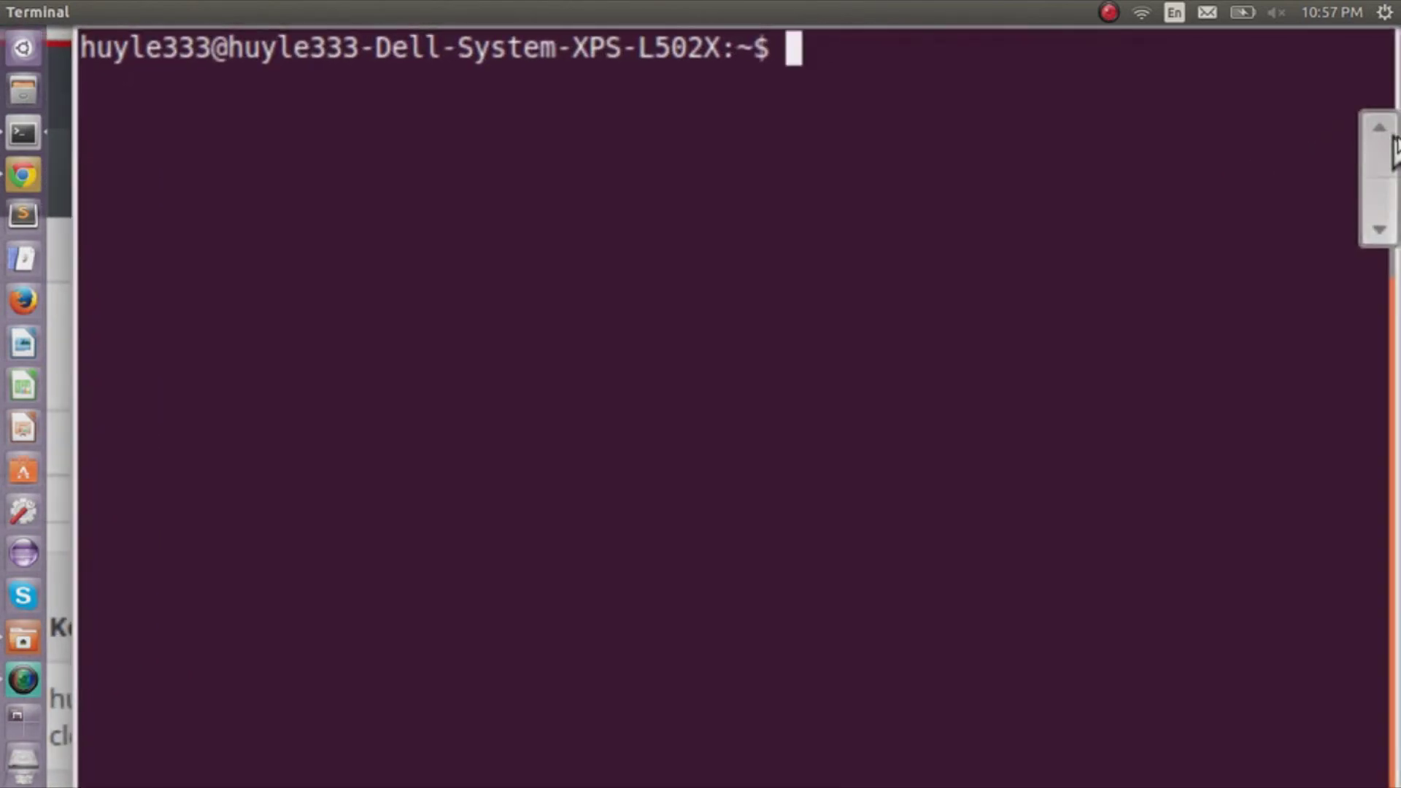
text(ssh-add -l)
key(Return)
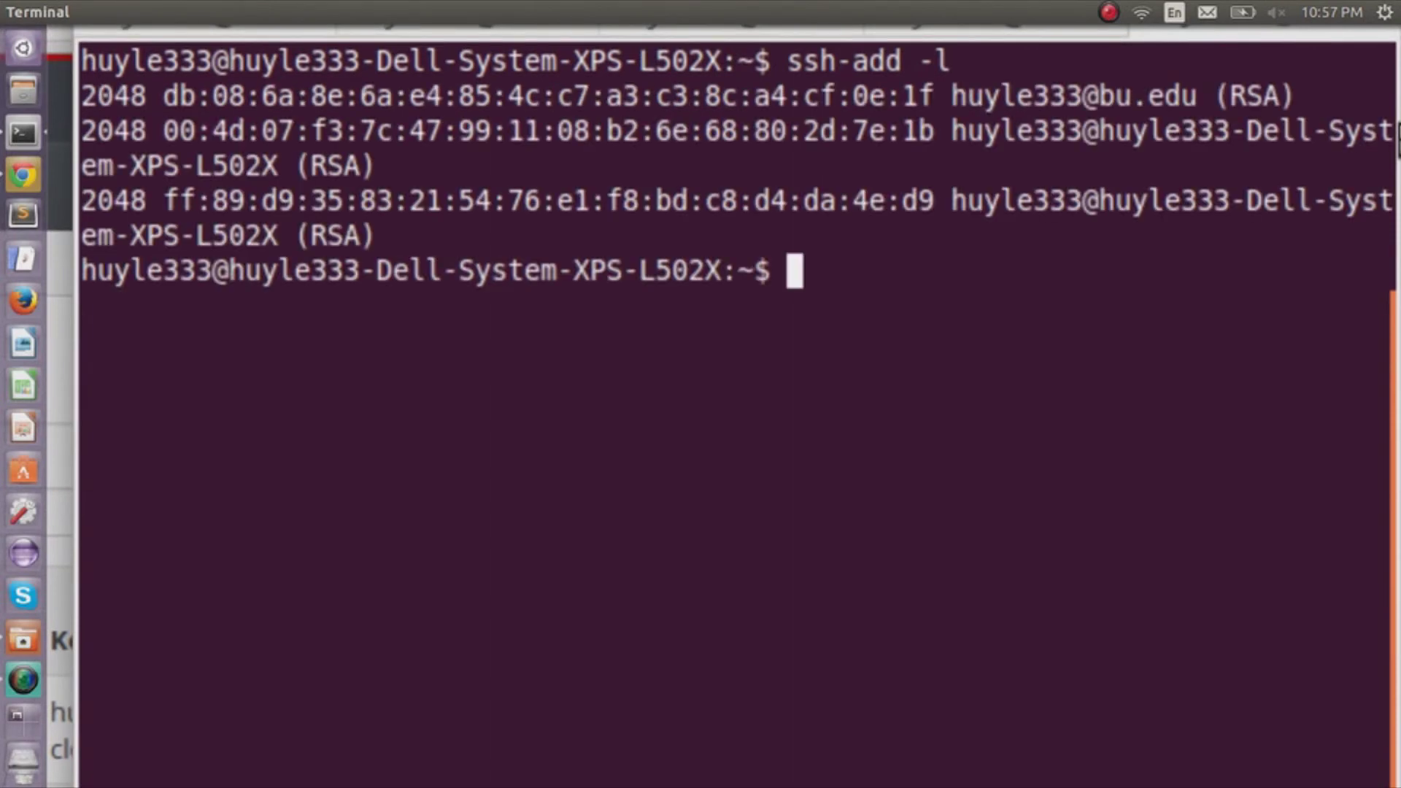
Add ~/.ssh/huyle-cloud.pem to the SSH agent and begin an ssh -L 2222: command.
text(ssh-add)
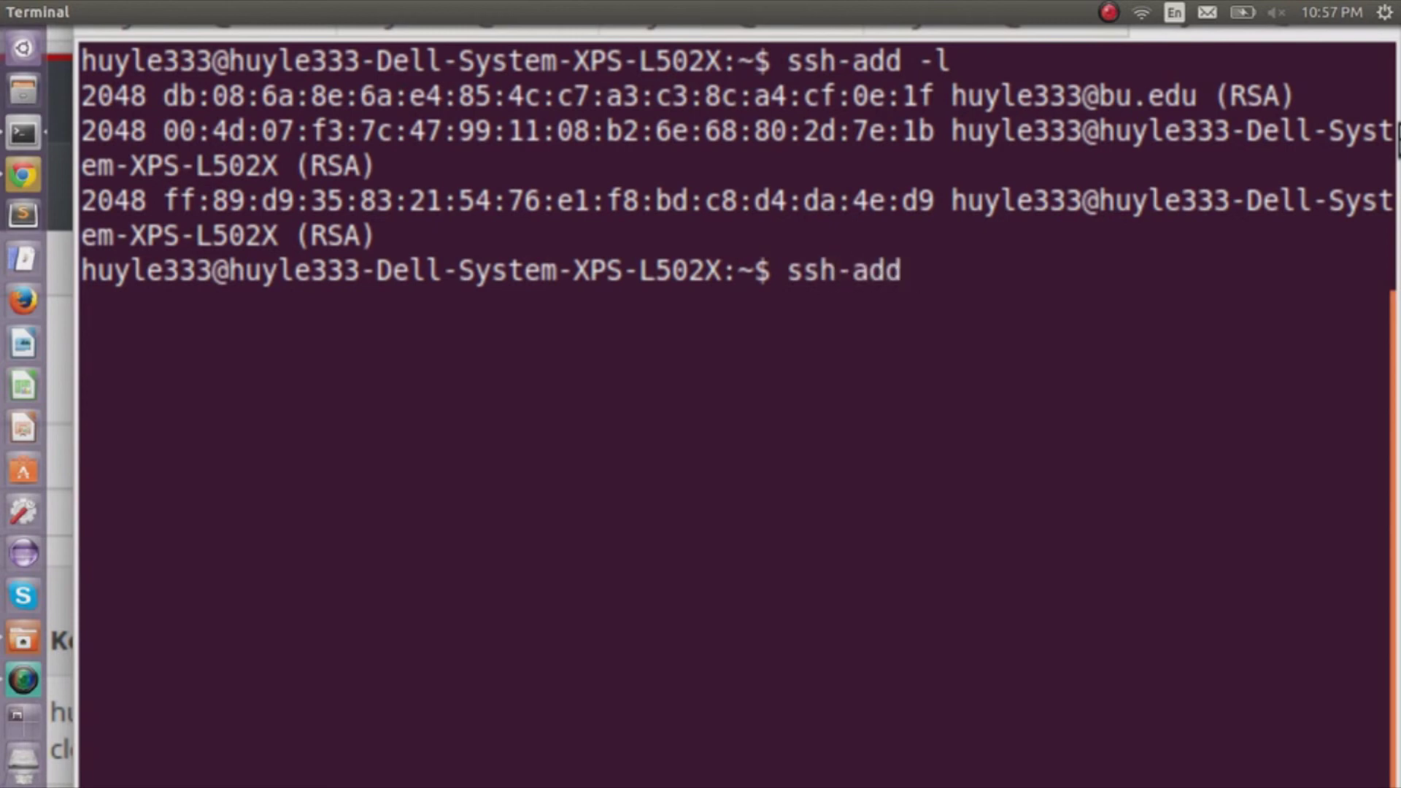
text( ~/.ssh/)
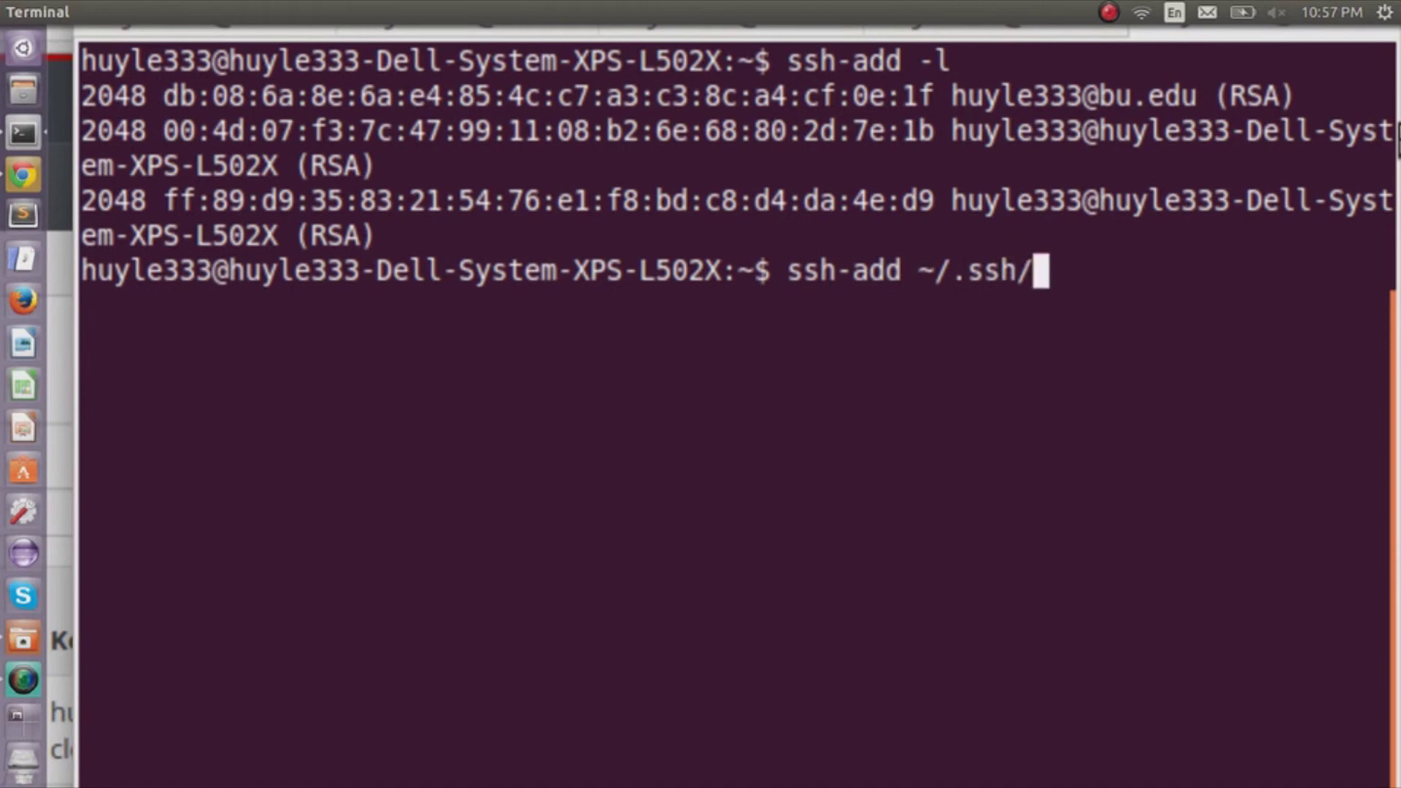
text(huyle-cloud)
key(Tab)
key(Return)
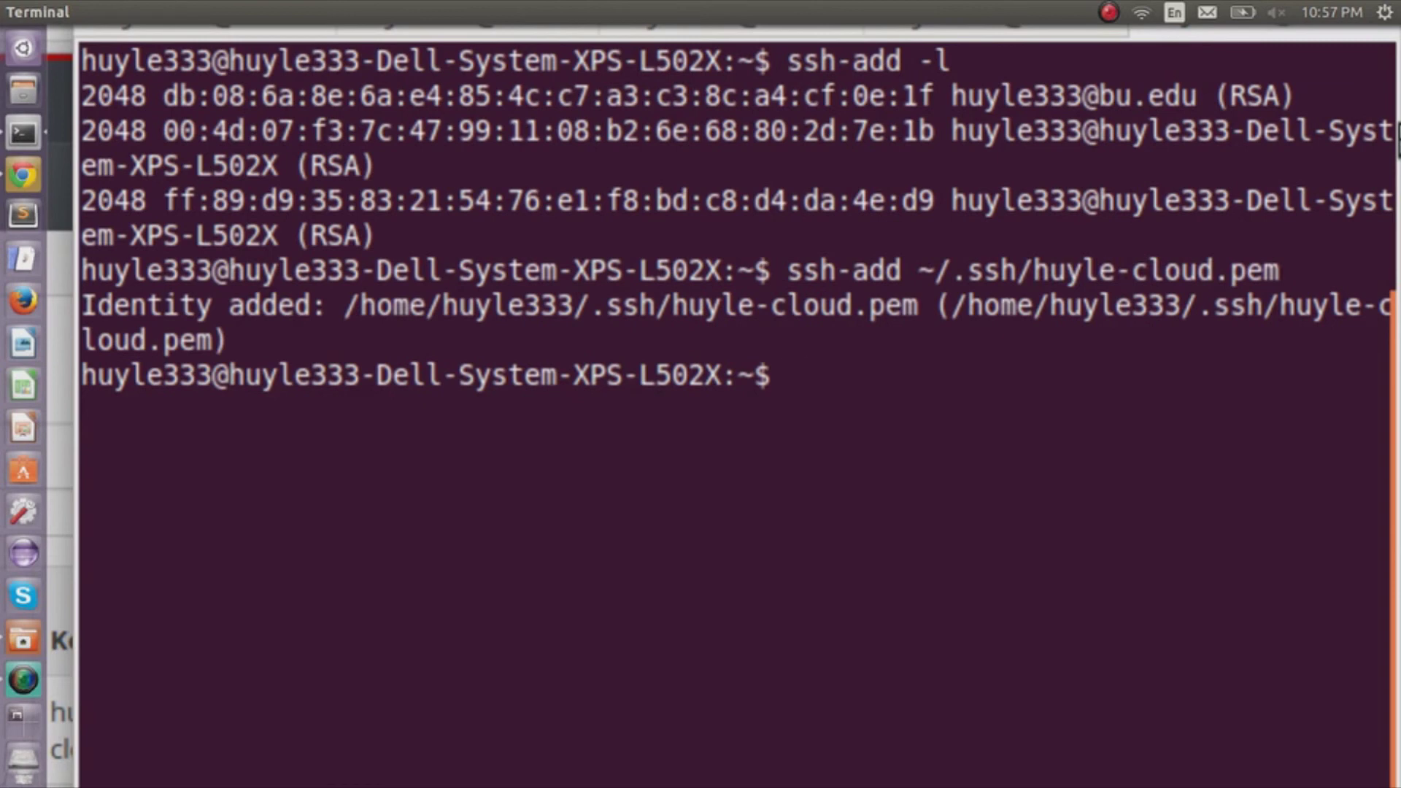
text(ssh )
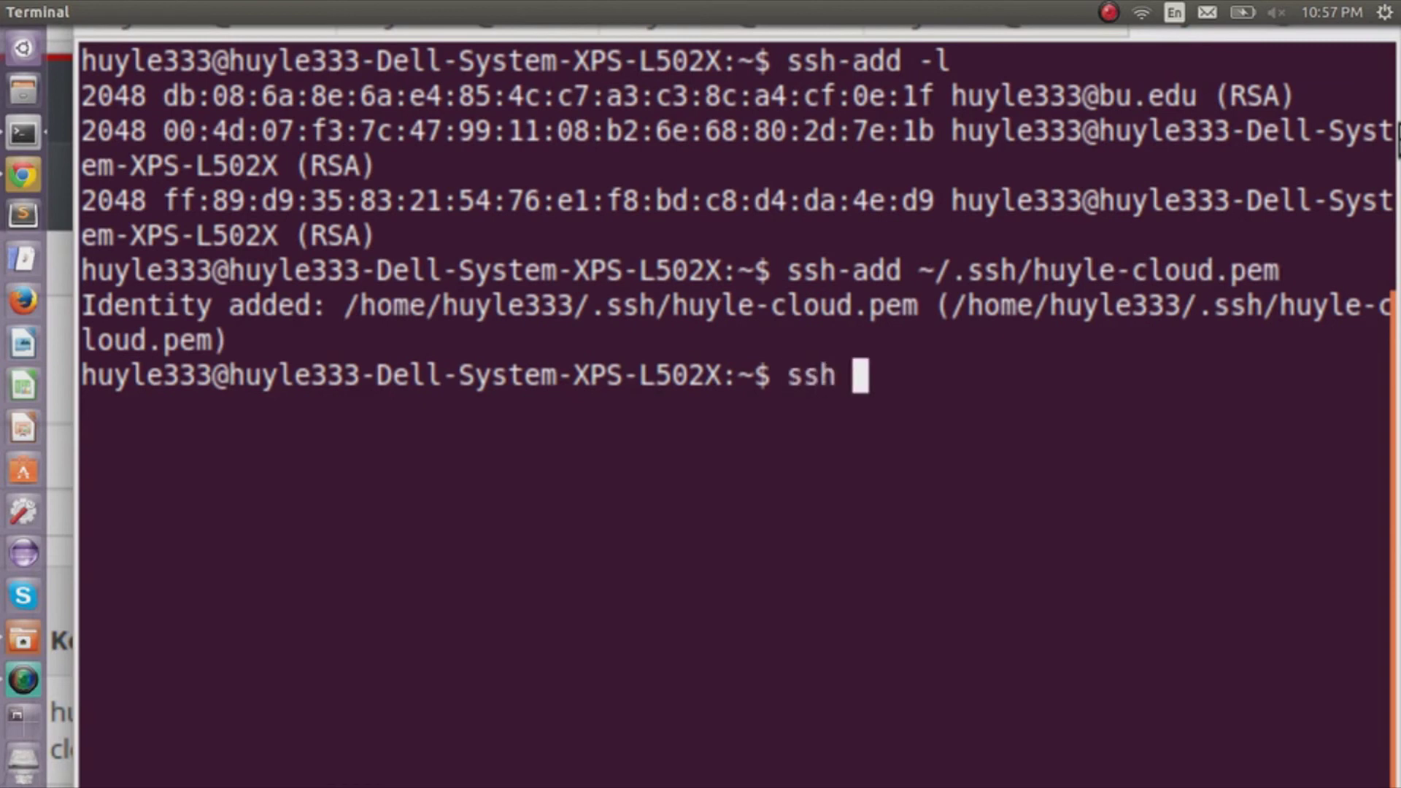
text(-L 222)
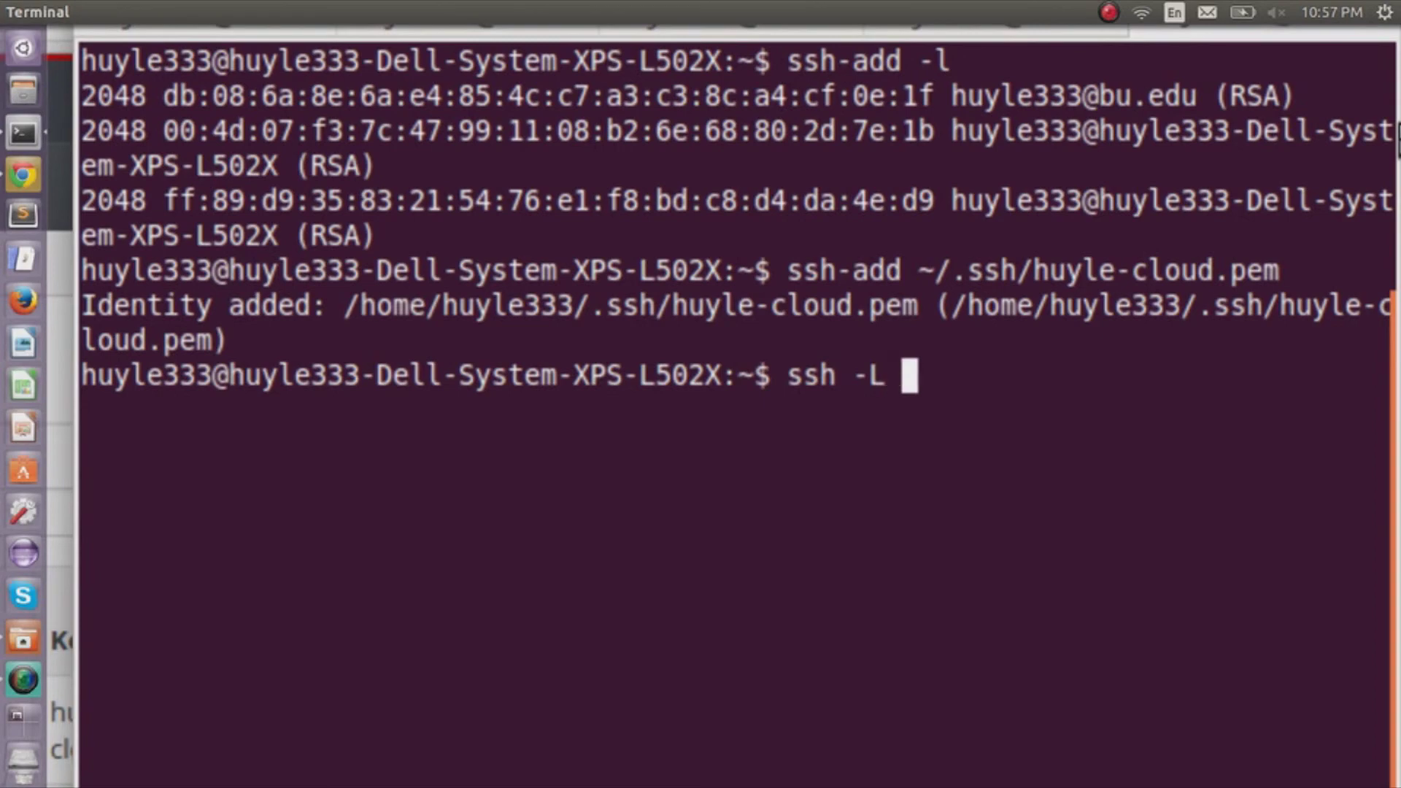
text(2:)
Run a -N tunnel forwarding port 2222 to 140.247.152.170:22 via 140.247.152.200, then open a new tab.
right_click(1310, 248)
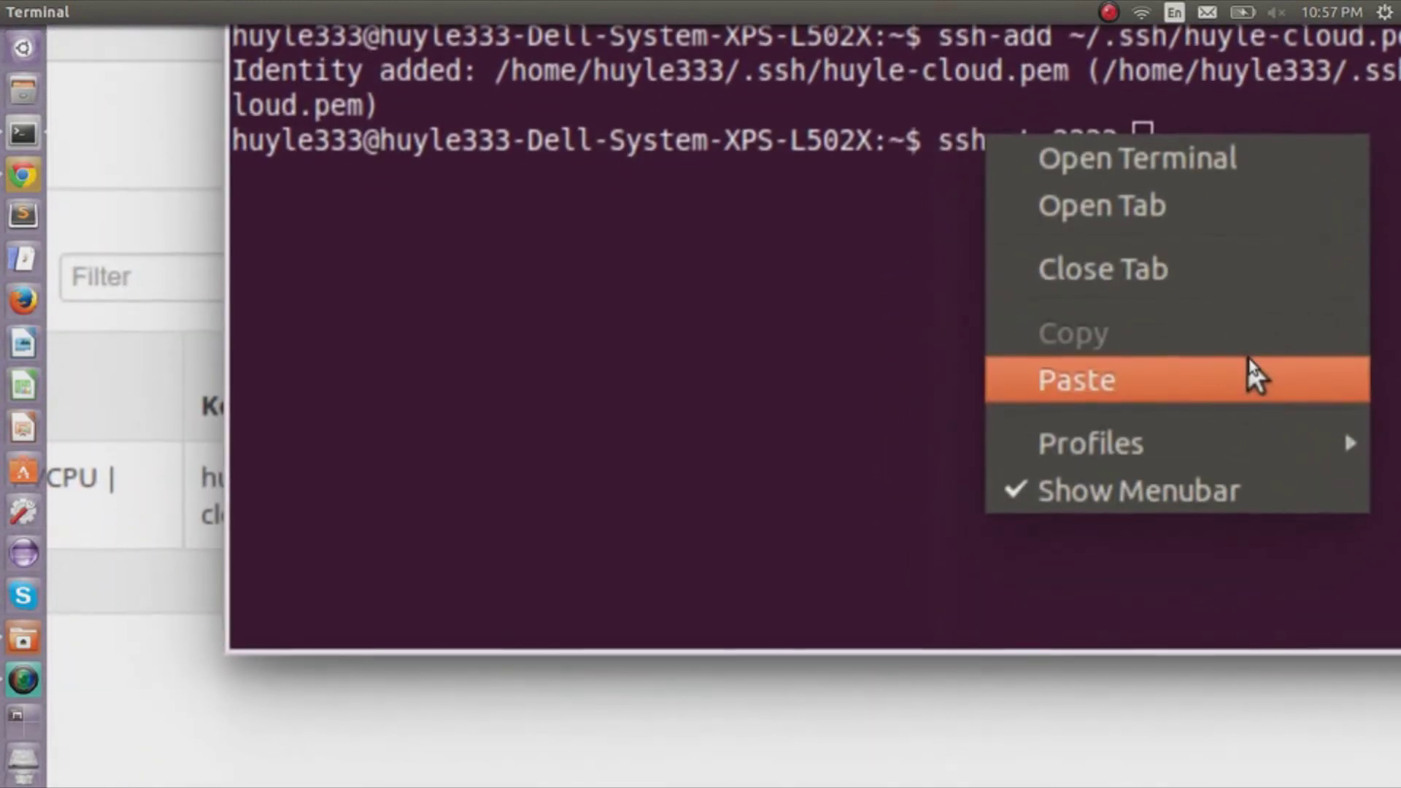
click(1095, 451)
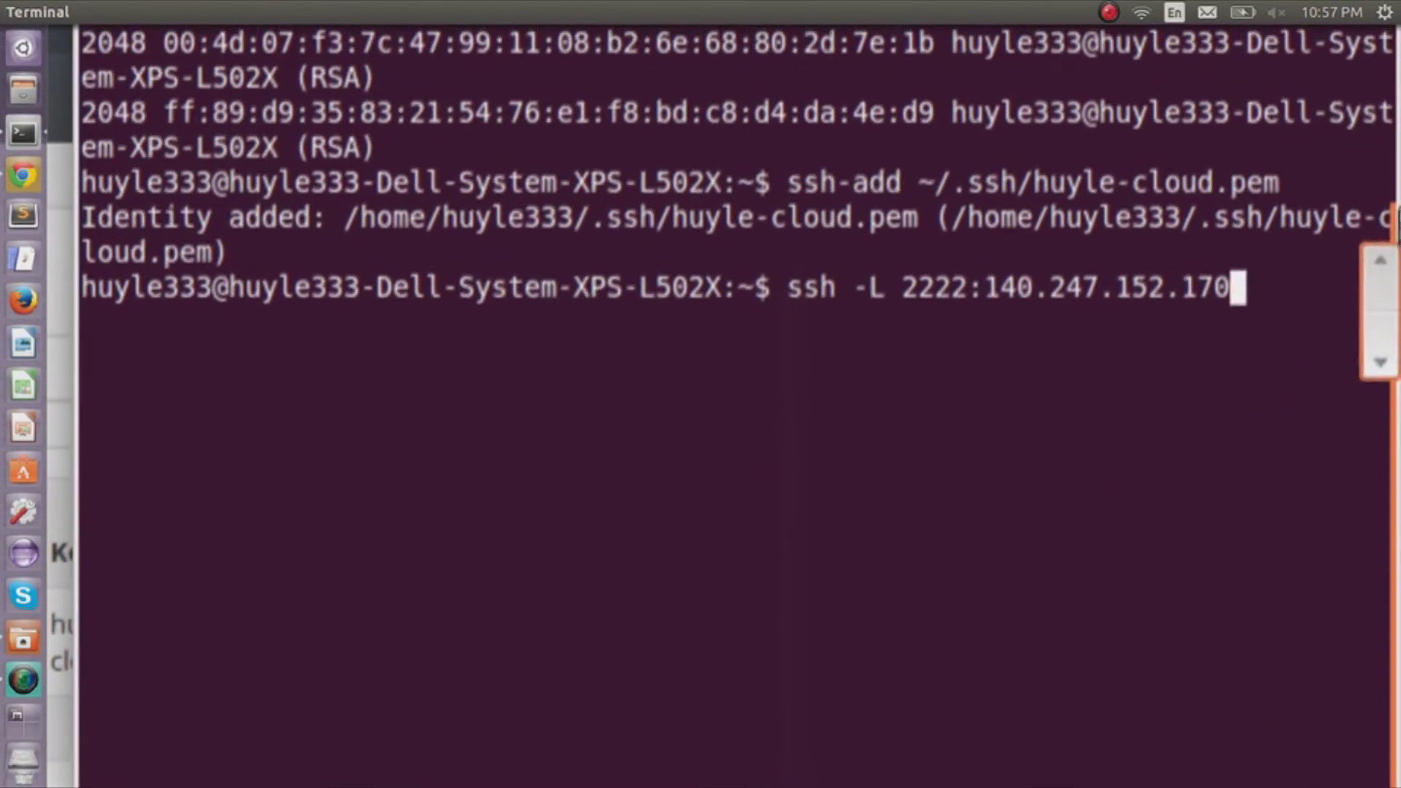
text(:22)
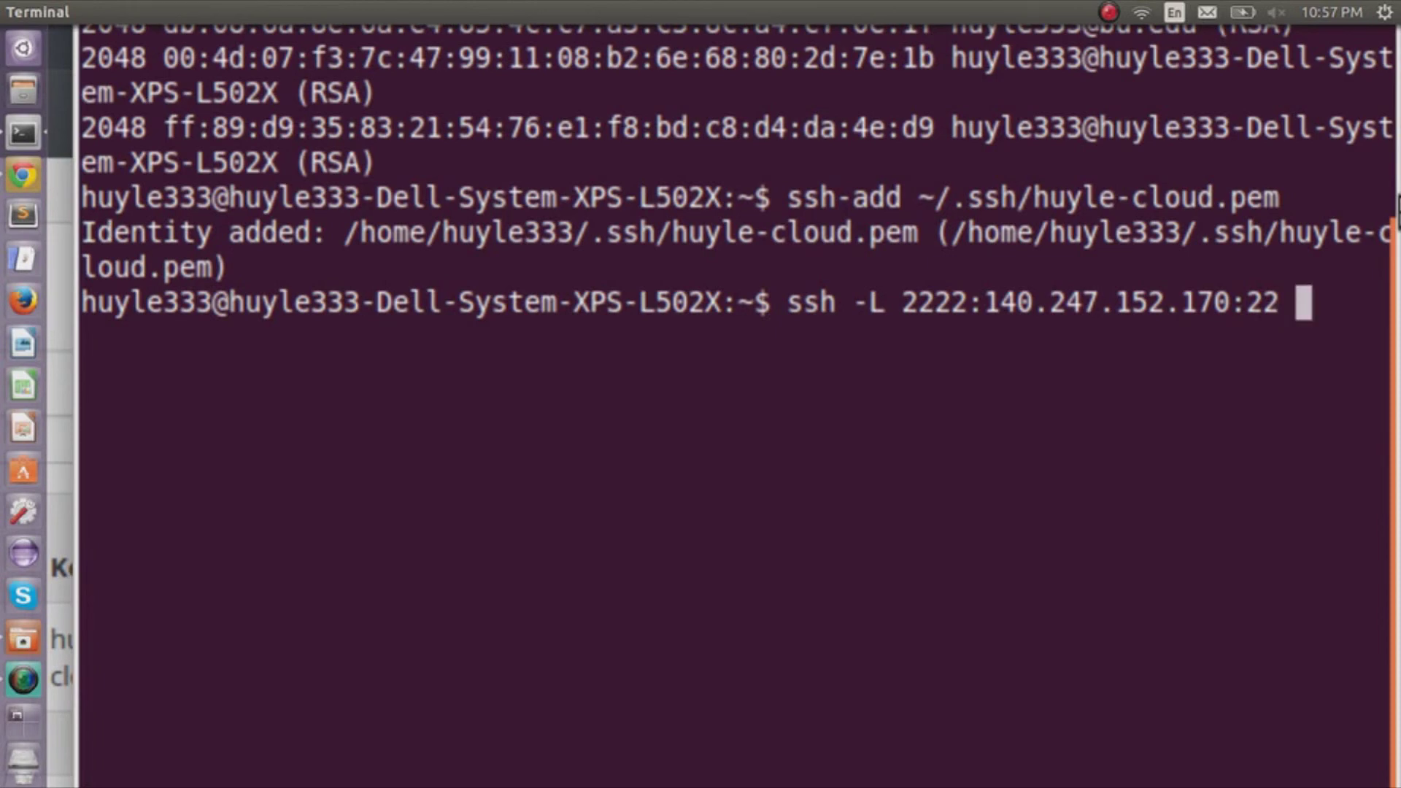
text( huyle333)
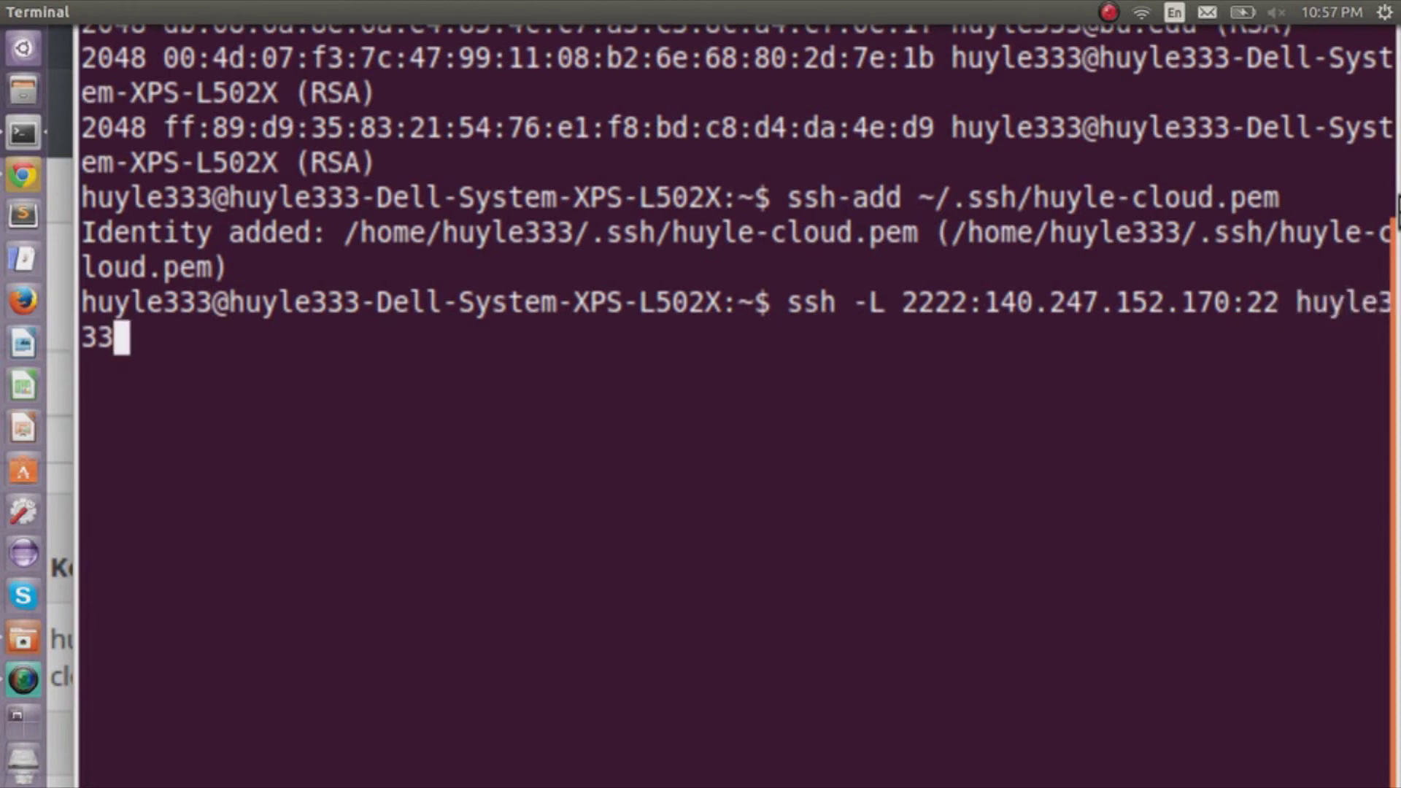
text(@1)
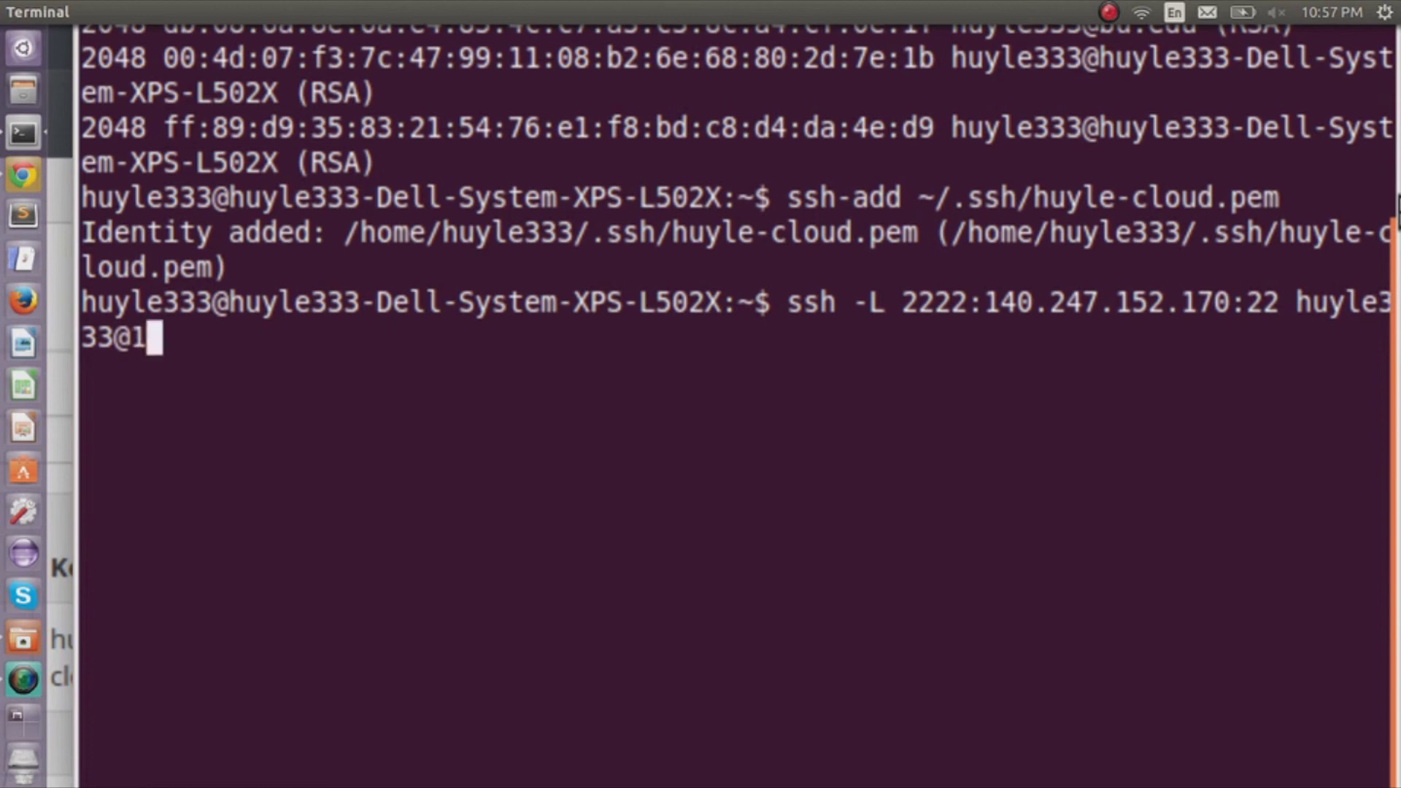
text(40.247.1)
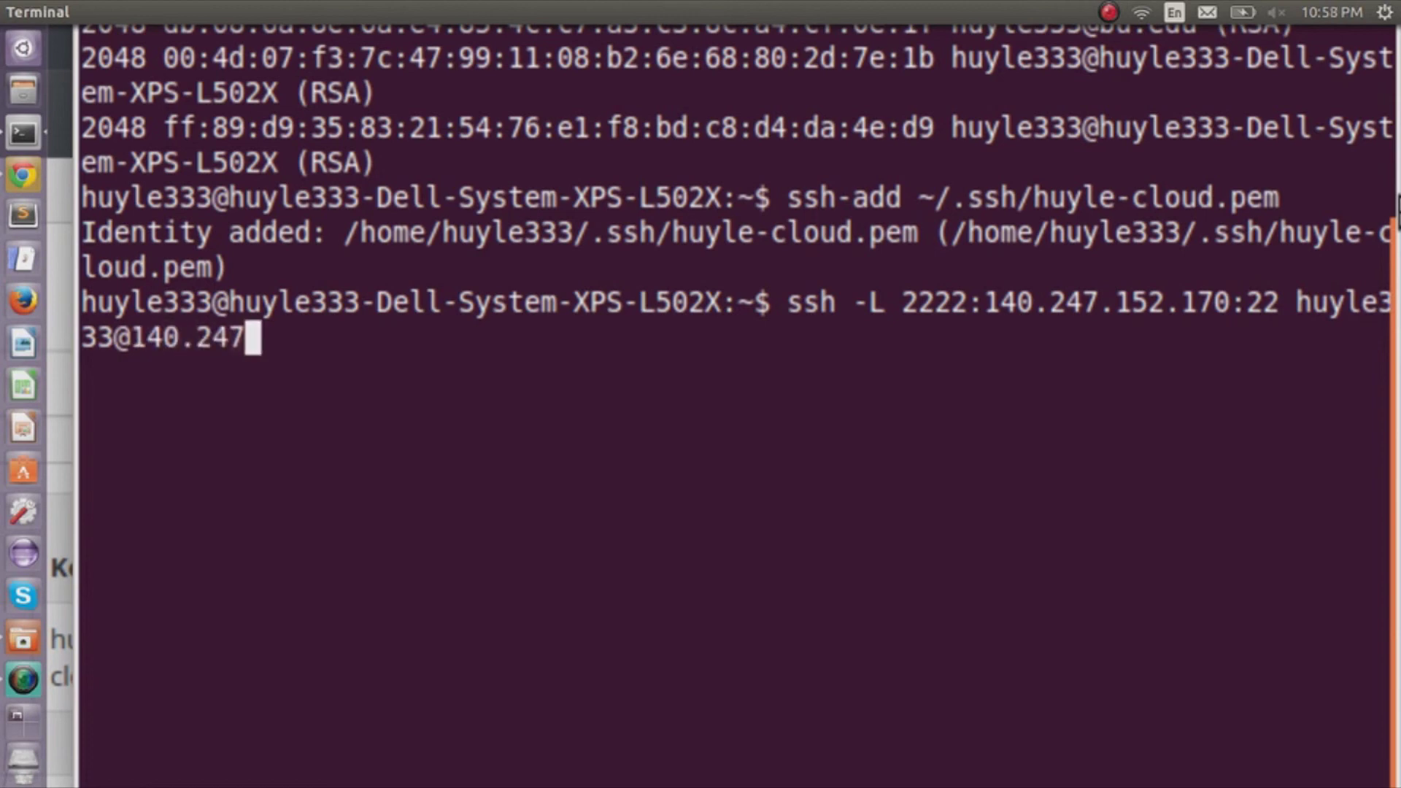
text(52.)
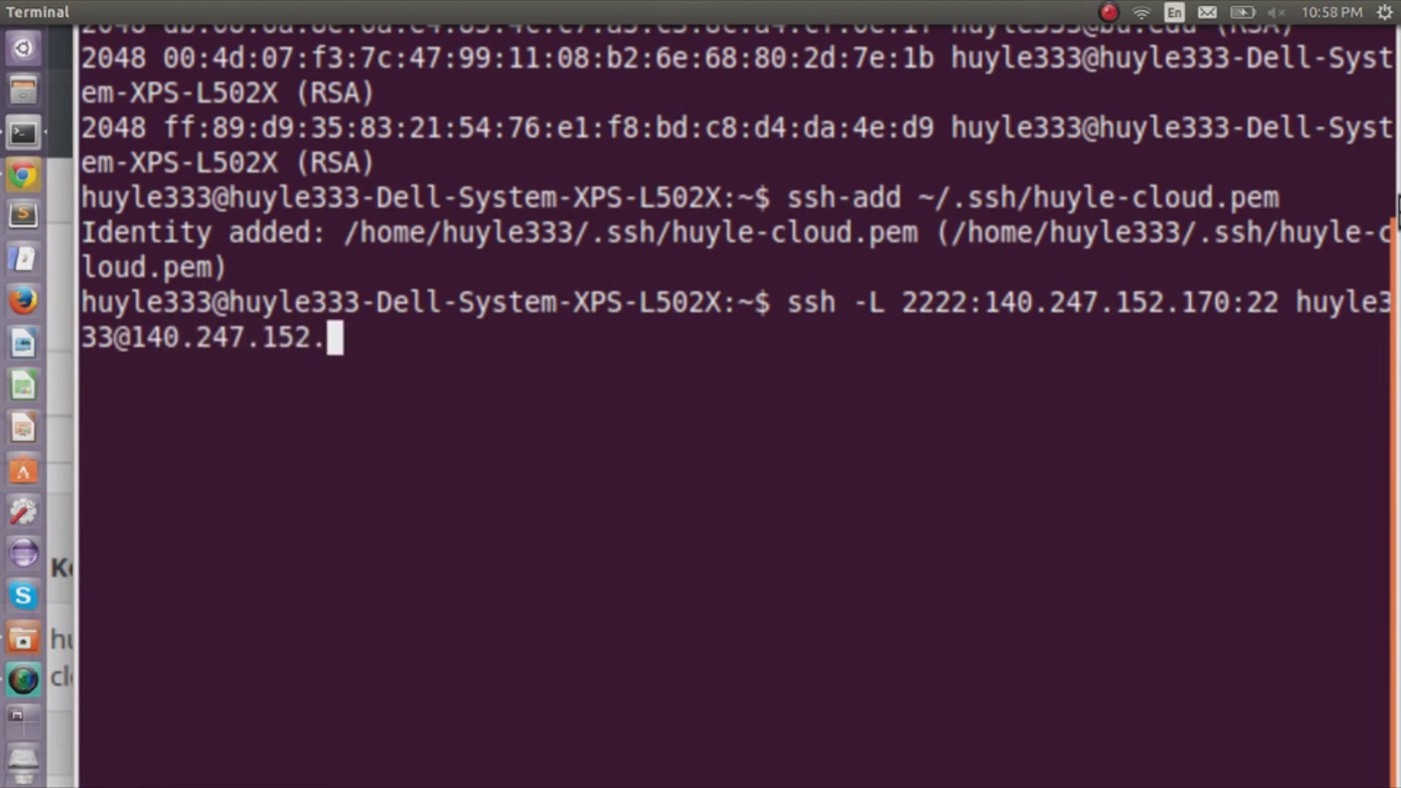
text(200)
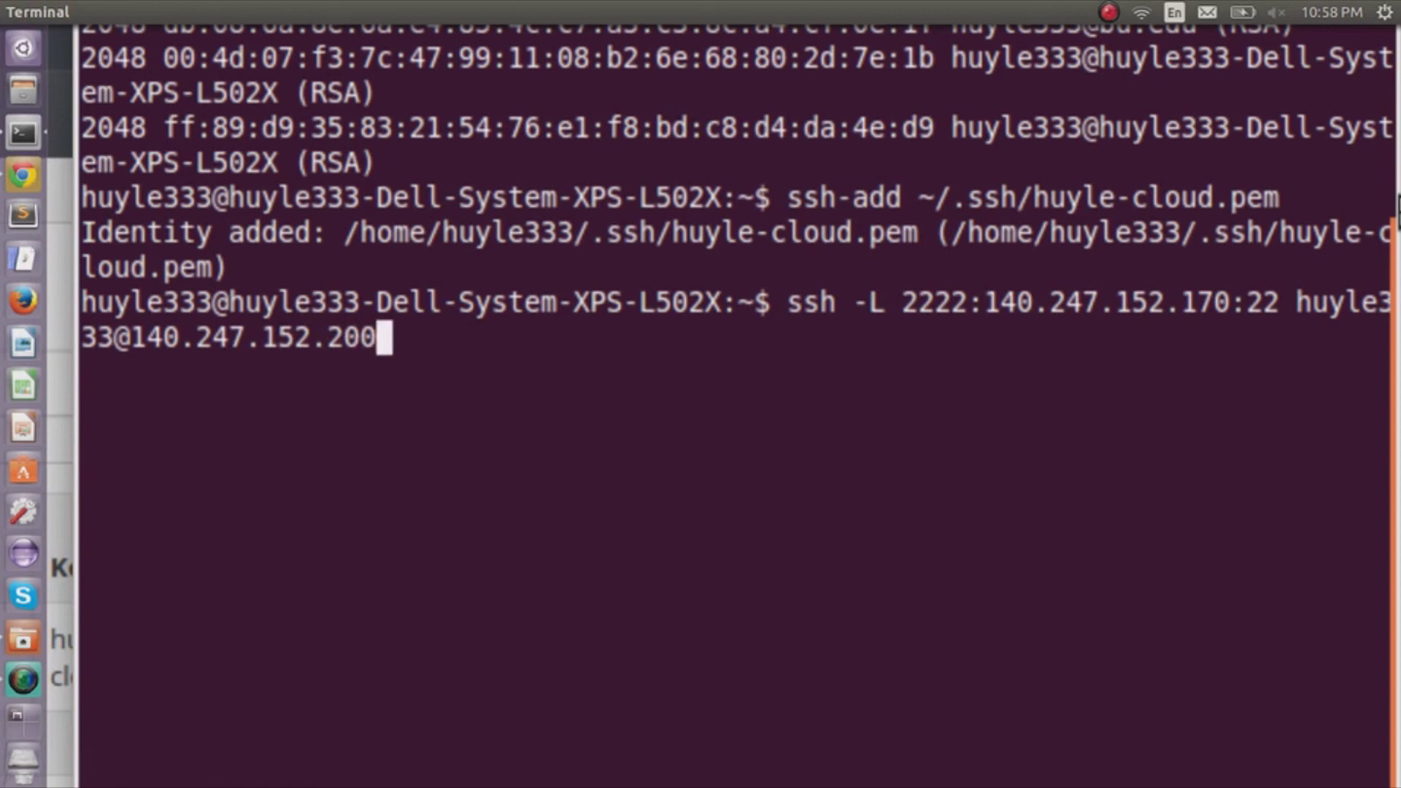
text( -N)
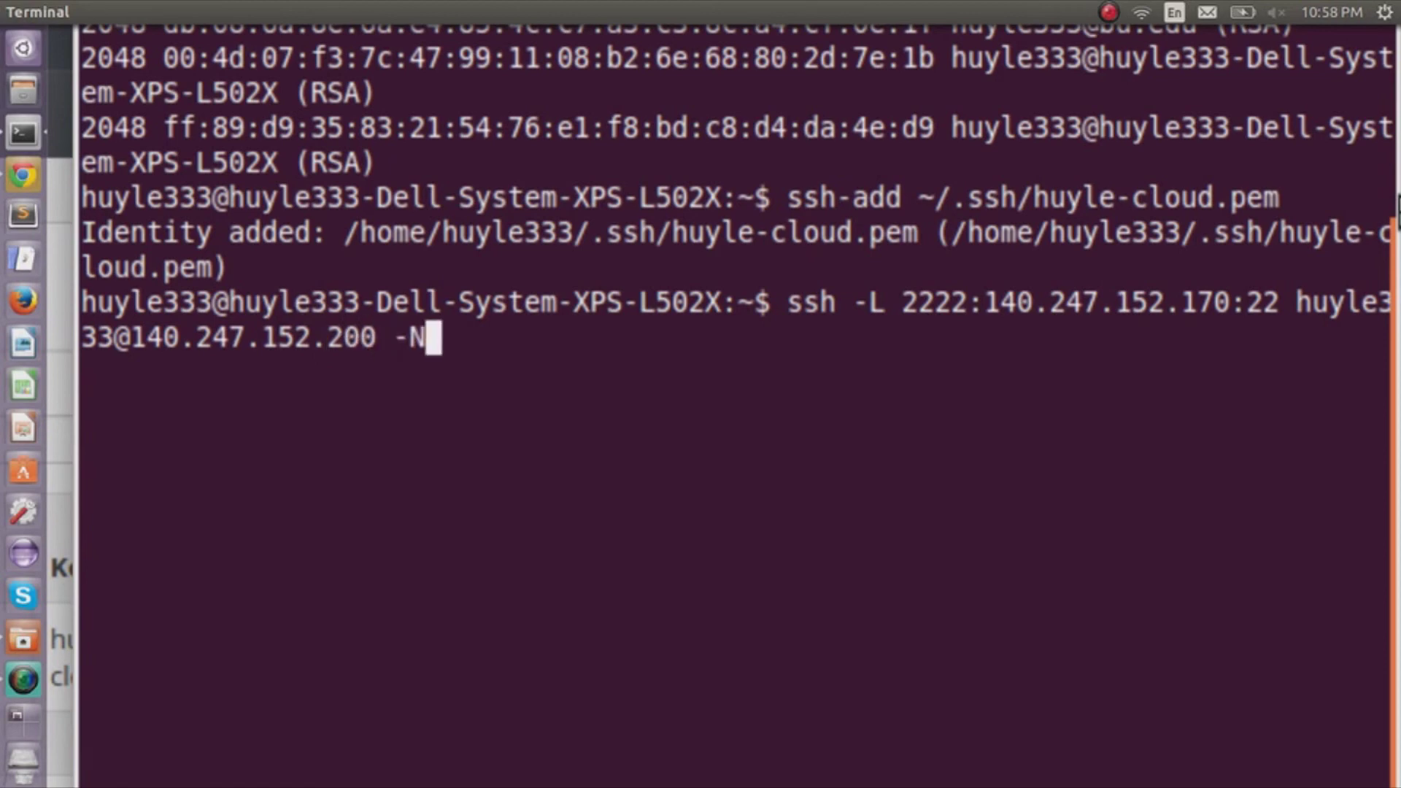
key(Return)
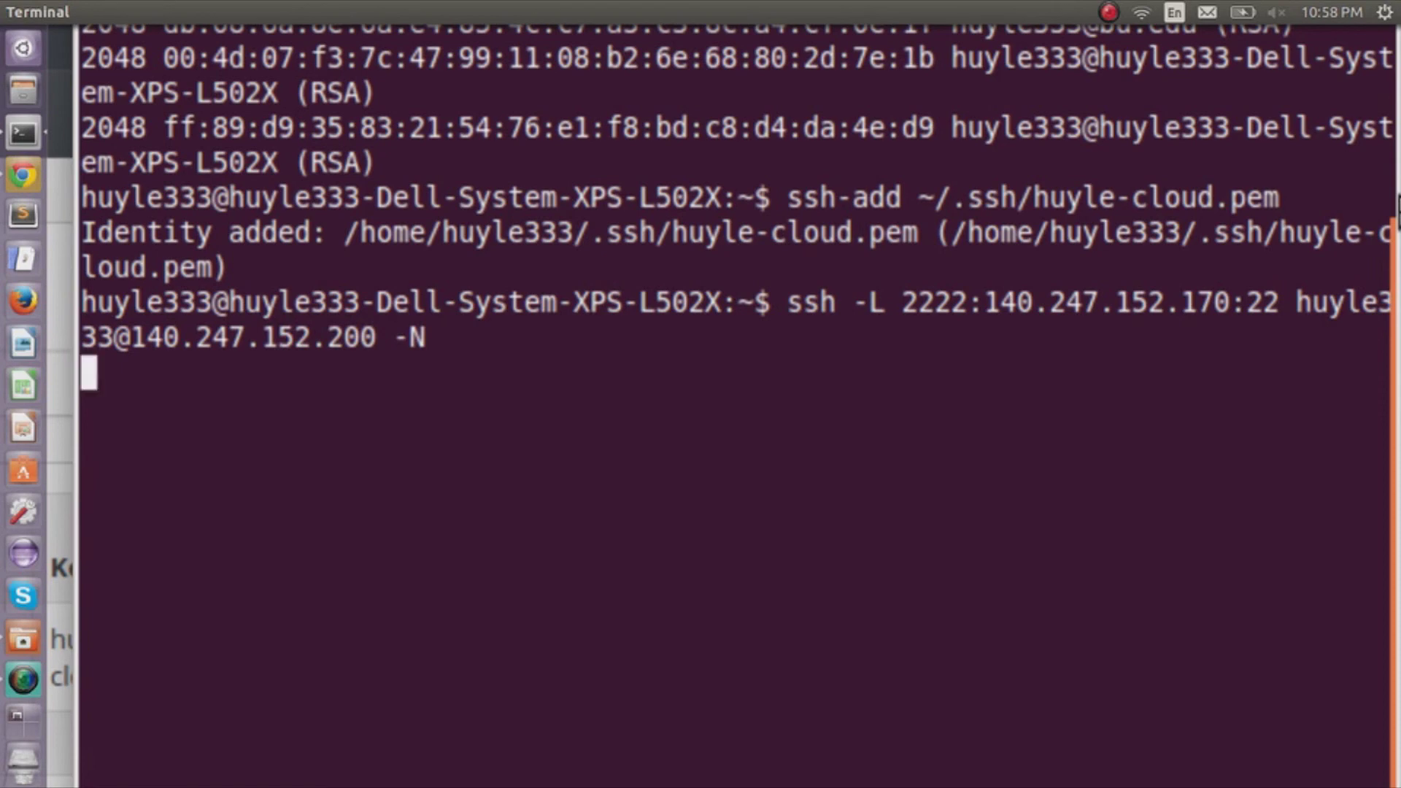
key(ctrl+shift+t)
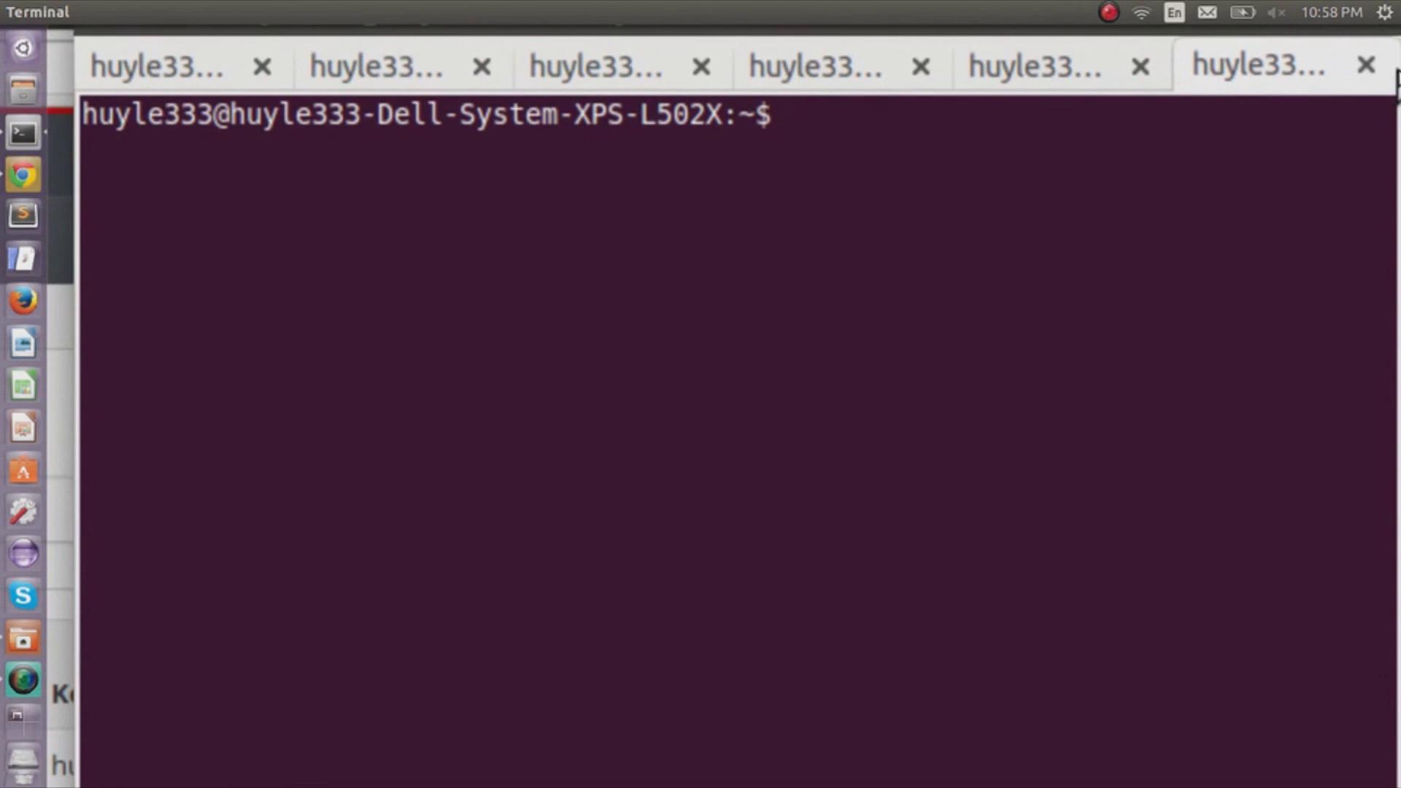
SSH into the Ubuntu 14.04.1 instance as ubuntu via localhost port 2222, then enter pwd.
text(ssh -p 2222 ubuntu@loca)
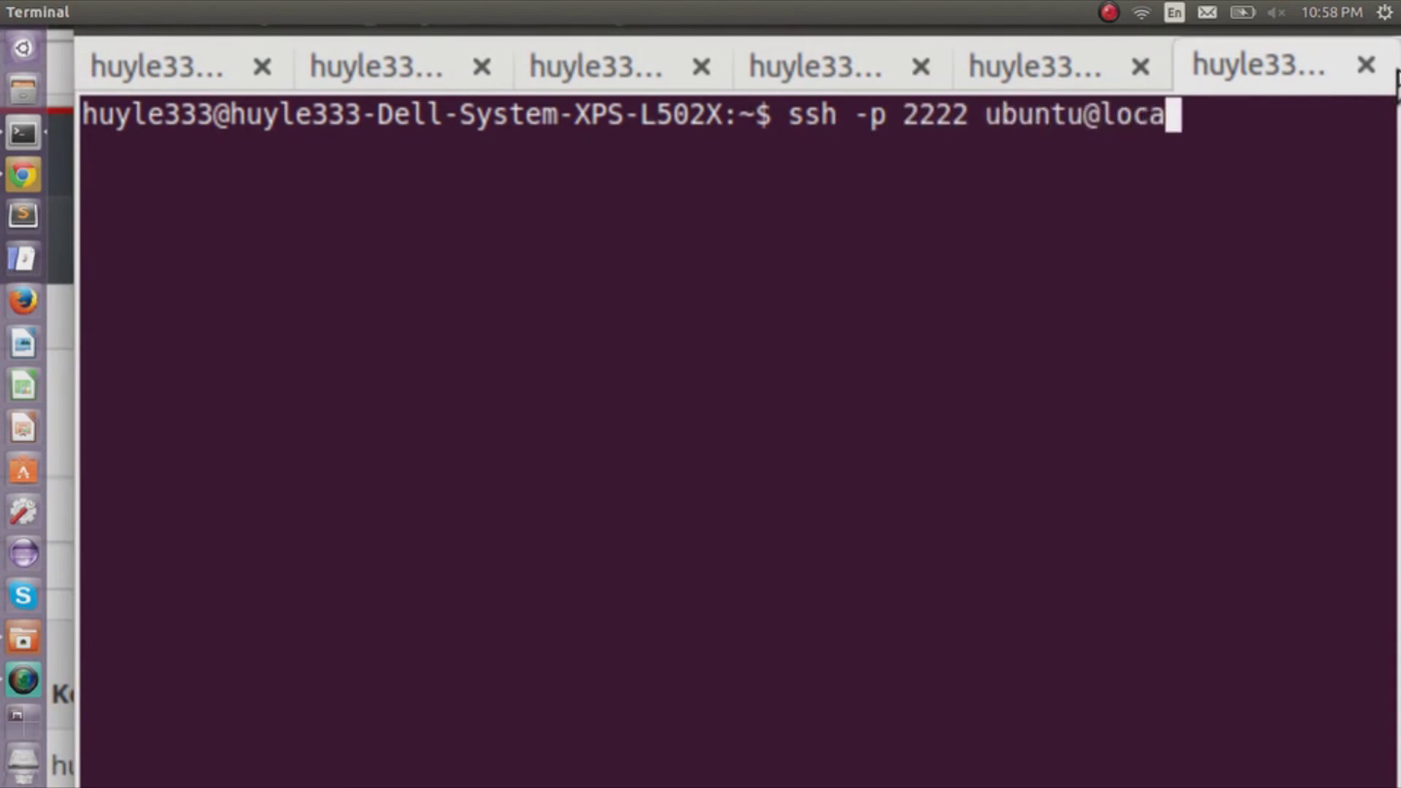
text(lhost)
key(Return)
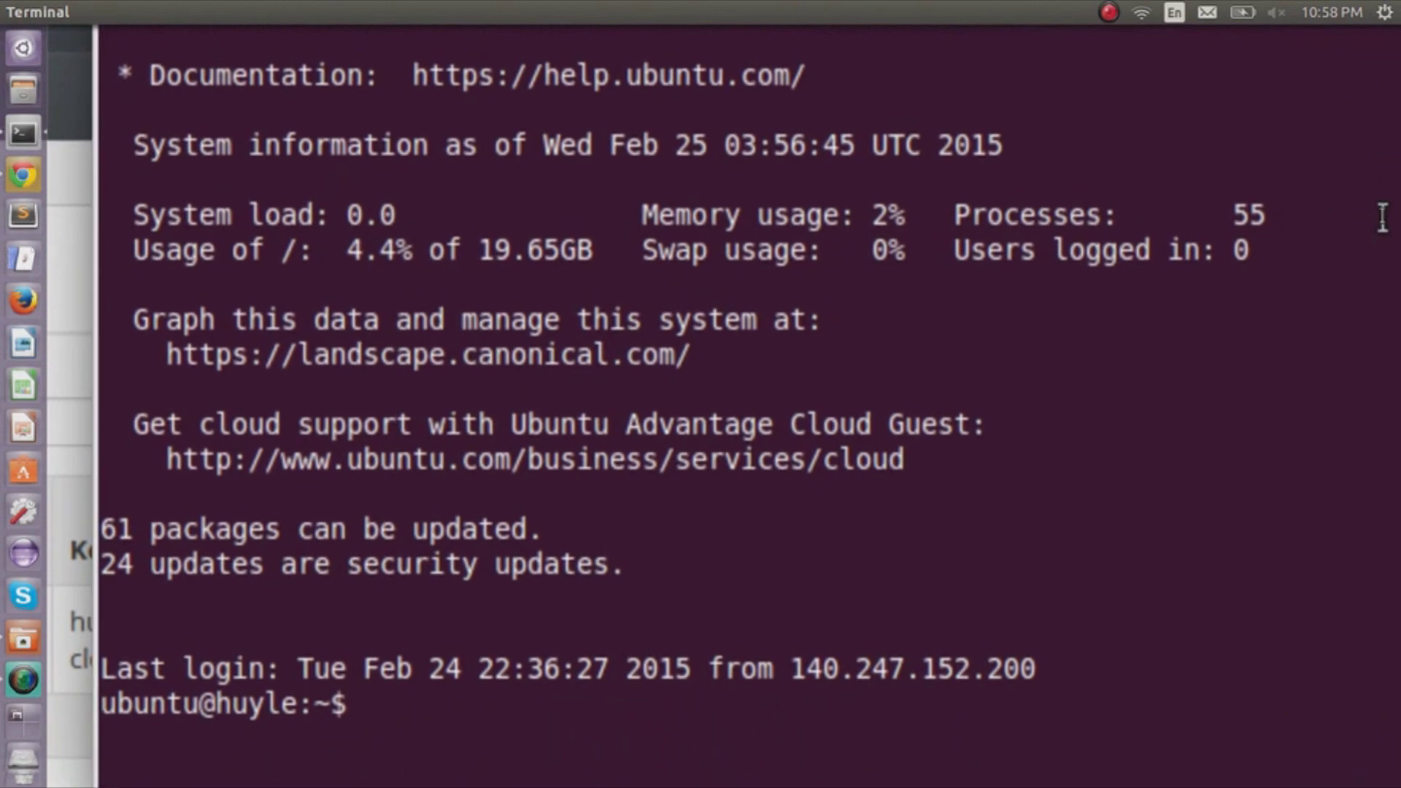
scroll(1385, 215, down, 3)
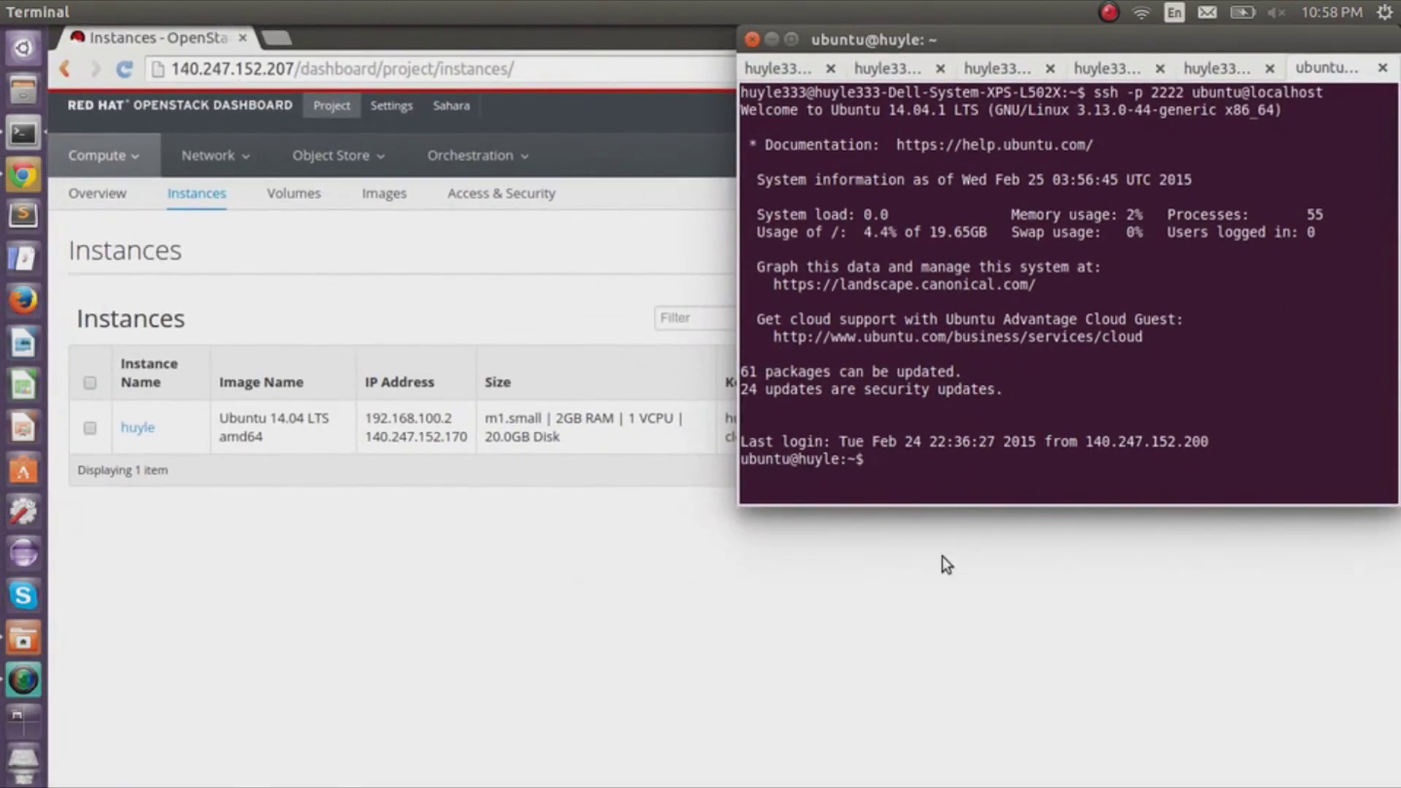
text(pwd)
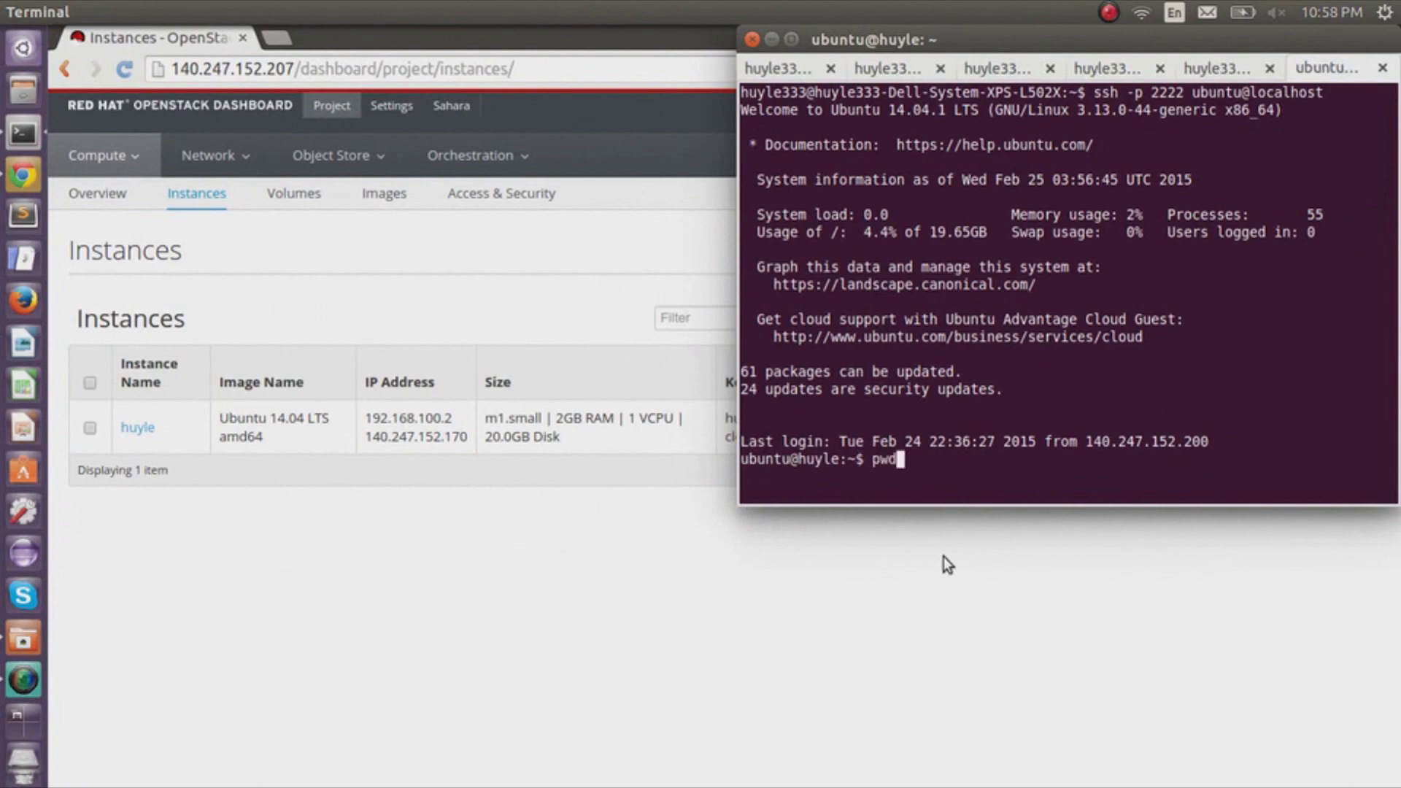